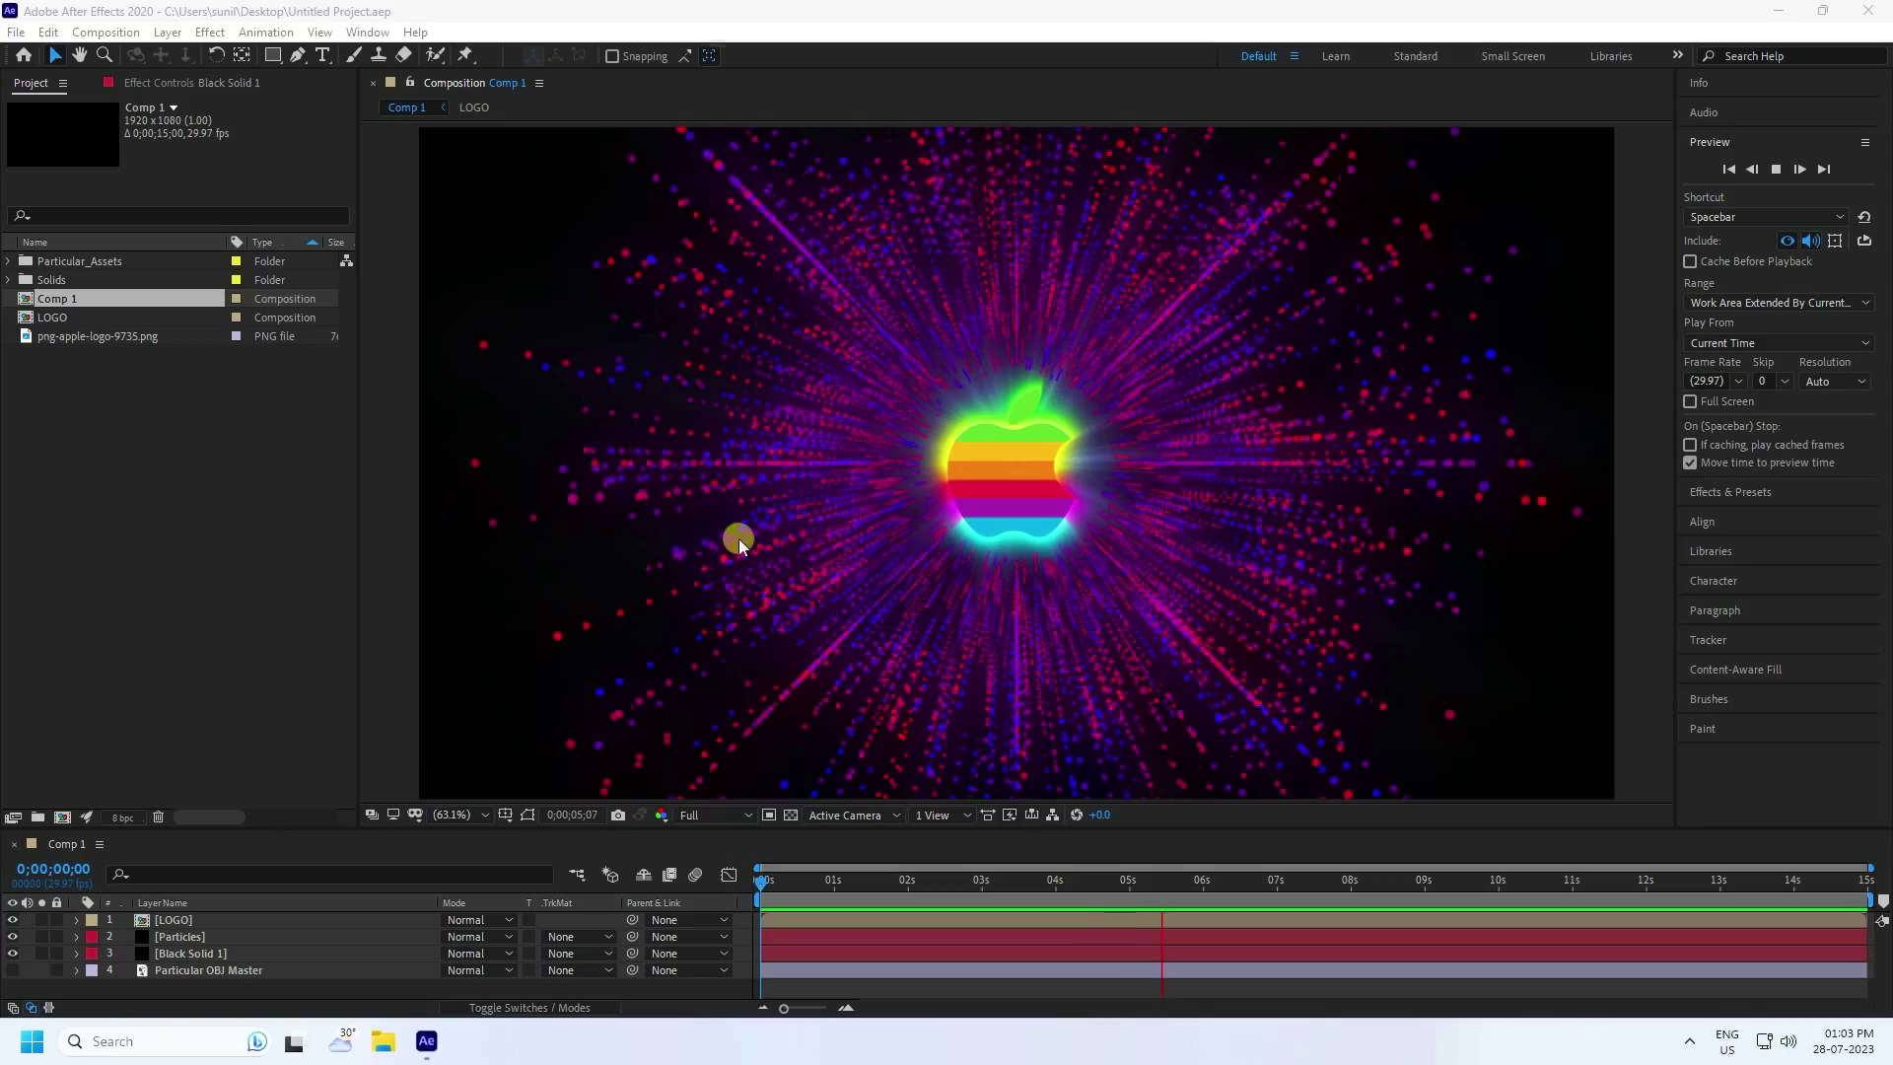
Start a fresh, empty After Effects project
left_click(15, 32)
left_click(44, 55)
left_click(395, 55)
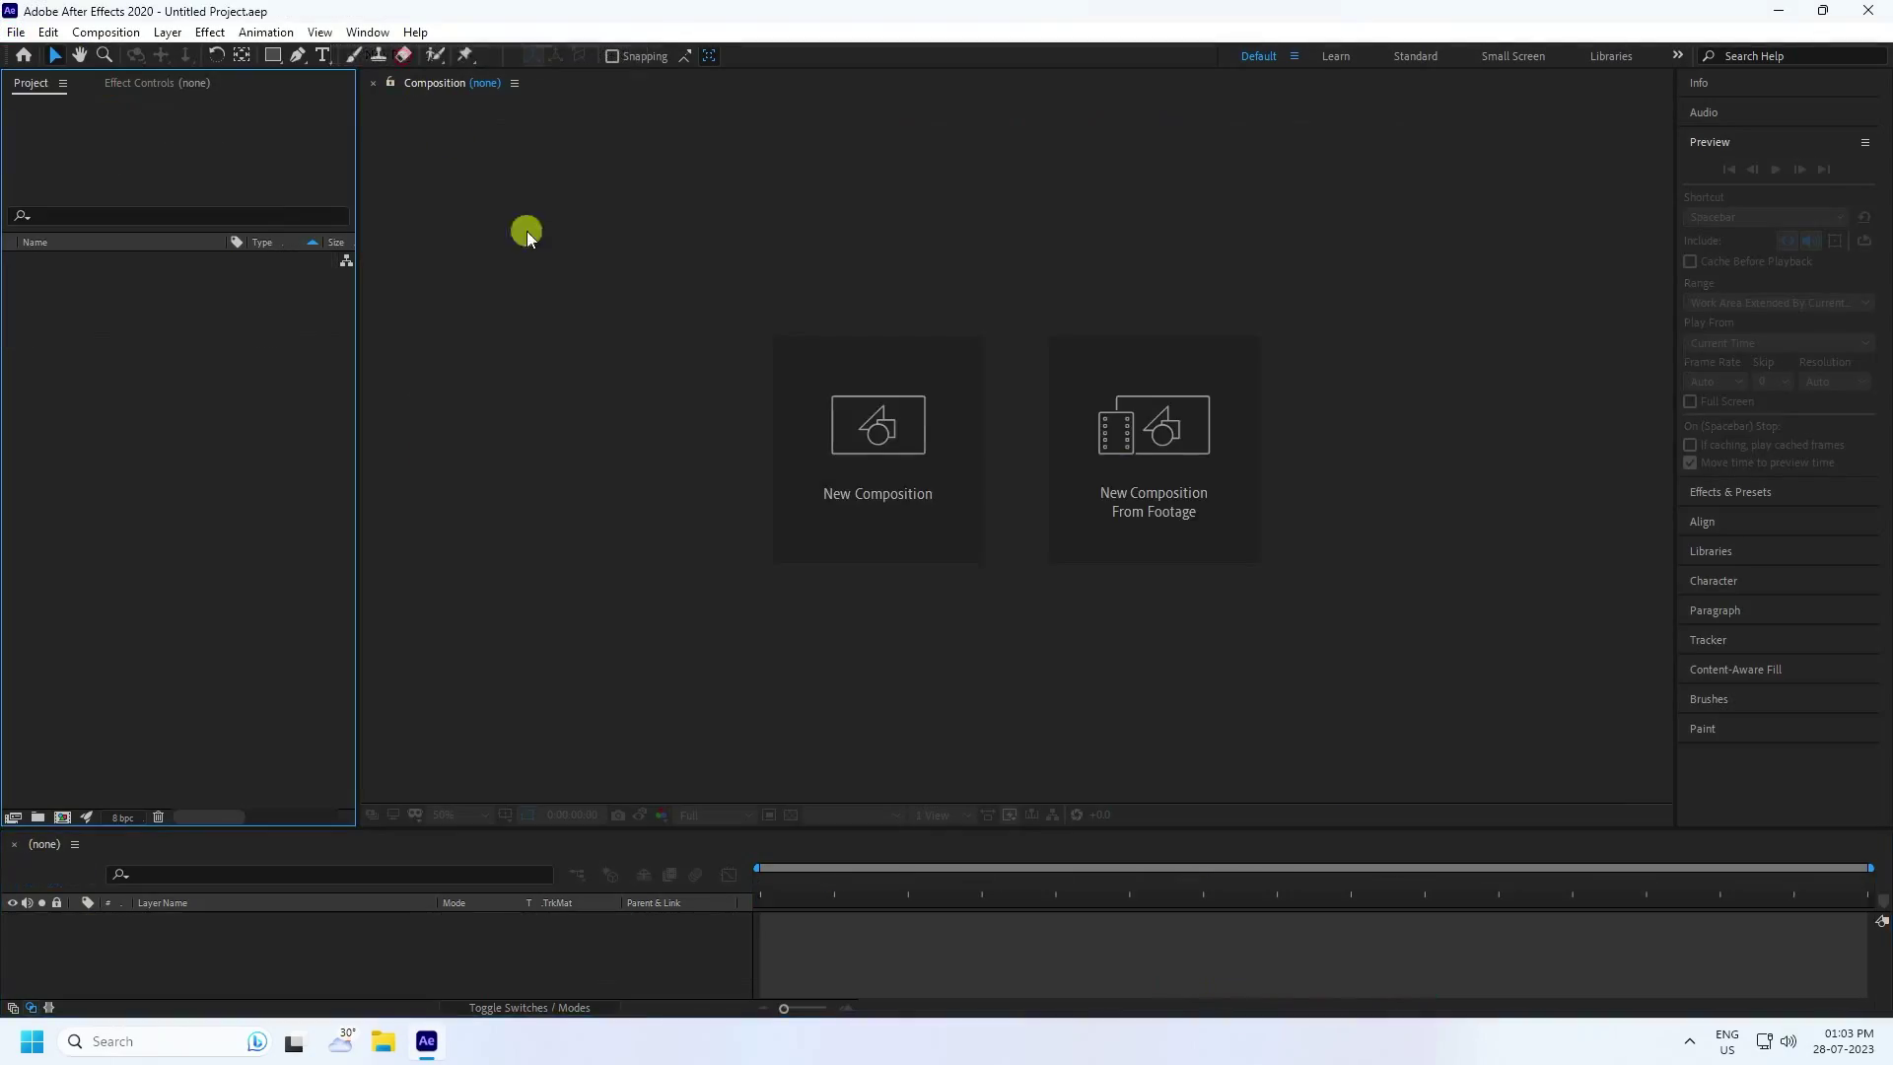
Create the APPLE LOGO composition at 1920×1080, 29.97 fps, 15 seconds
left_click(875, 491)
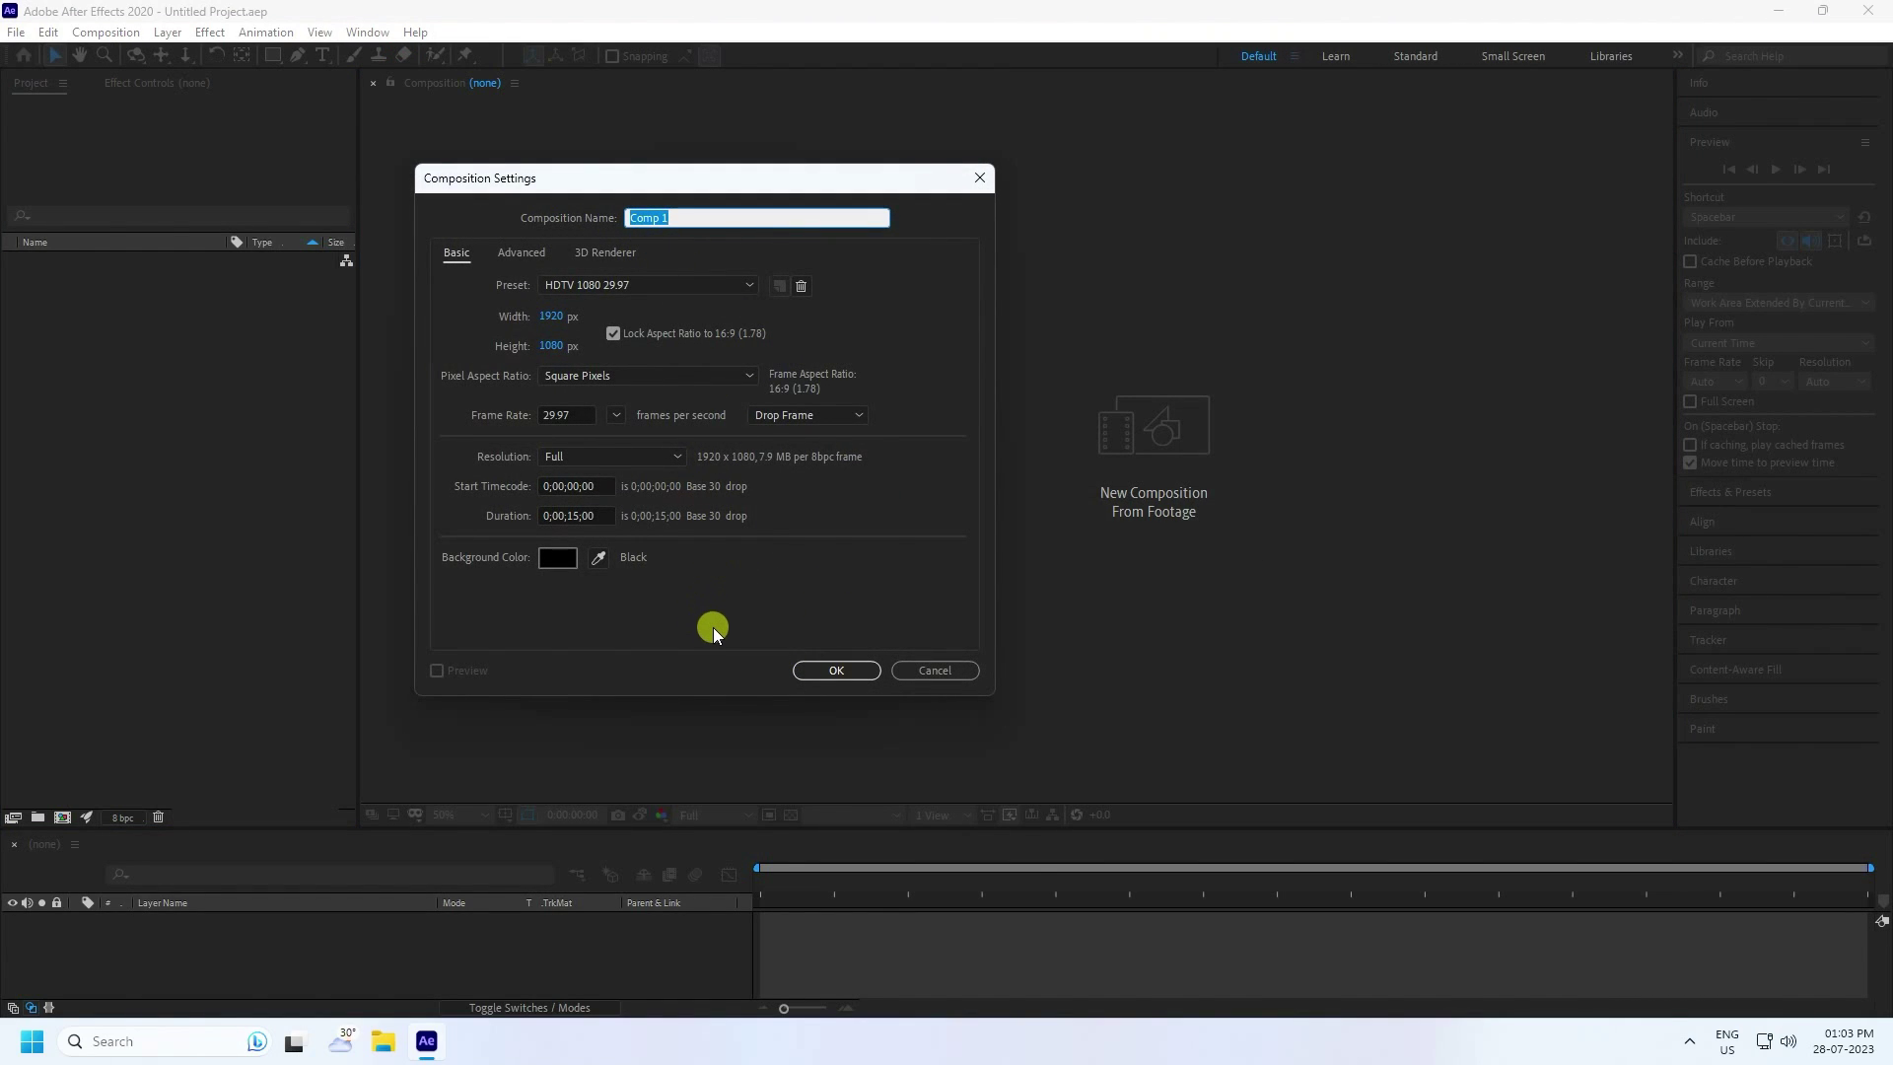
type("APPLE LOGO")
left_click(819, 670)
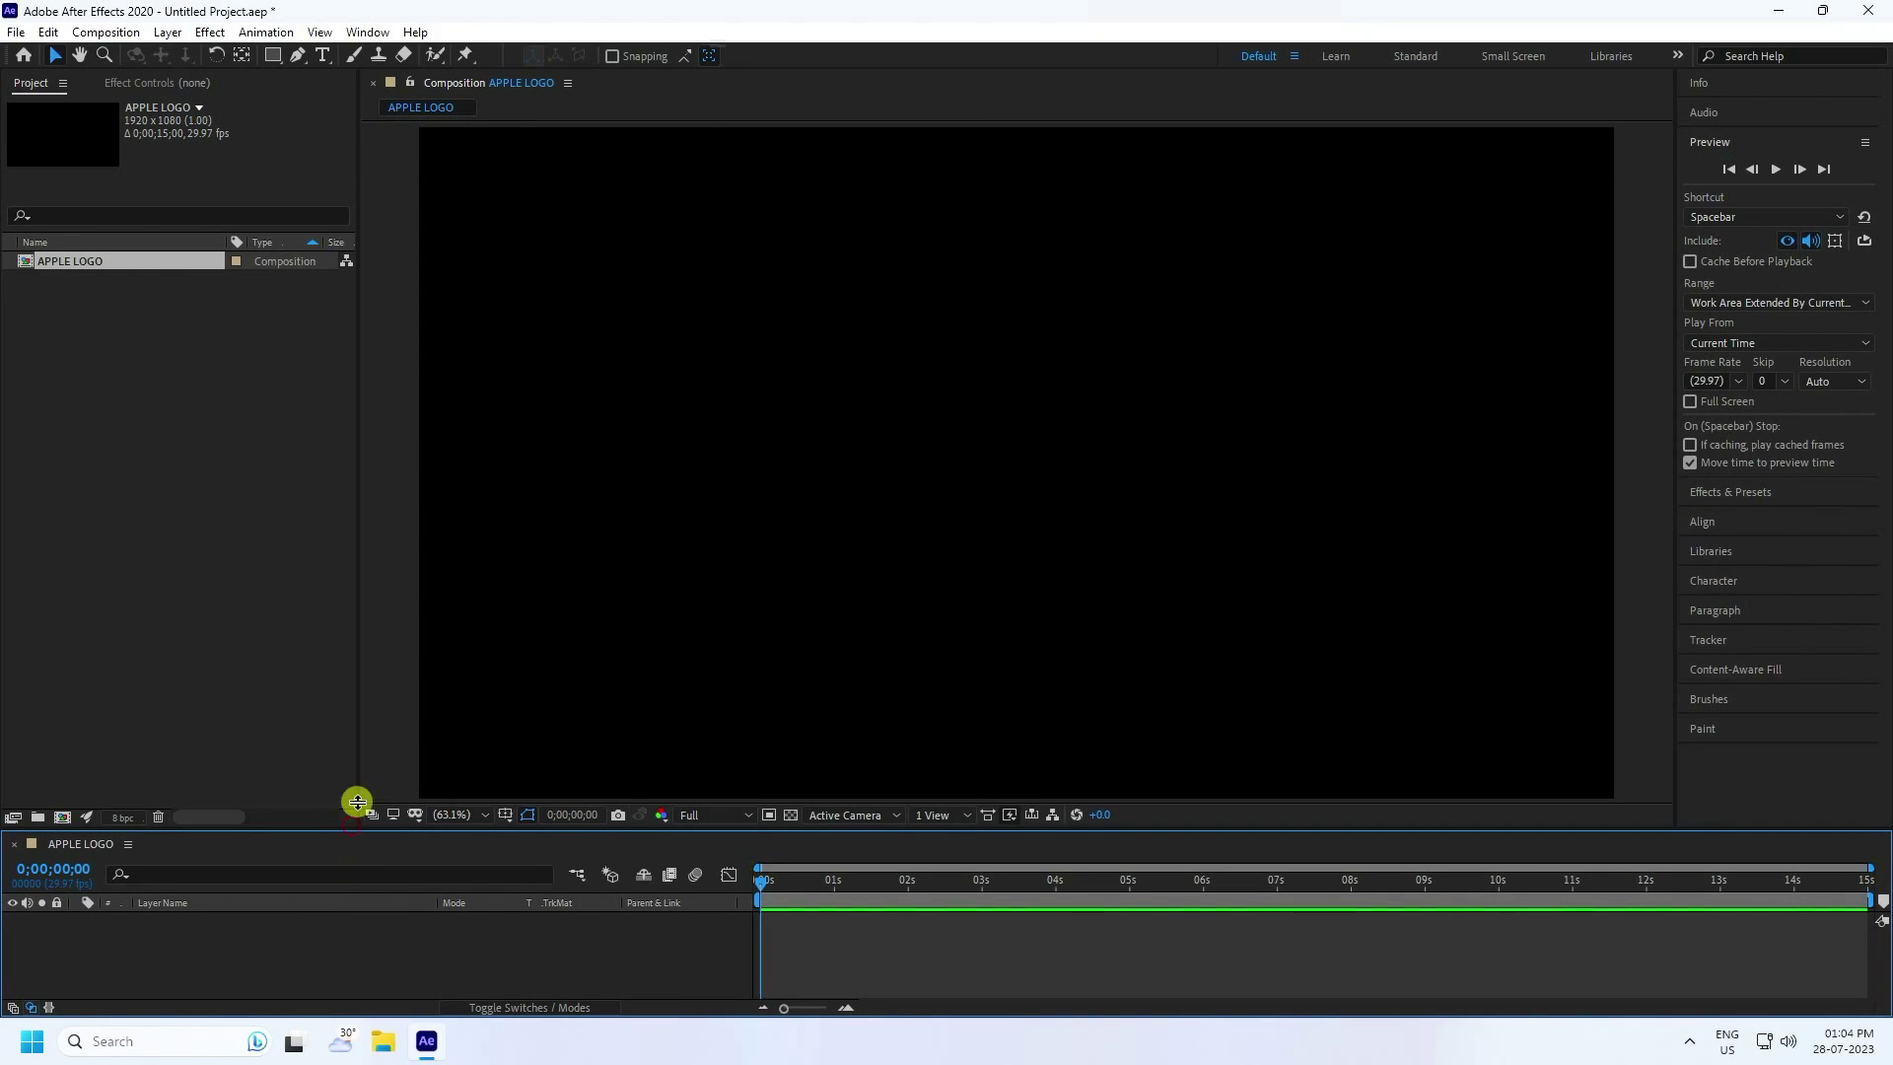
Enlarge the timeline and add a black solid layer named Particles
left_click_drag(357, 801, 355, 778)
right_click(244, 913)
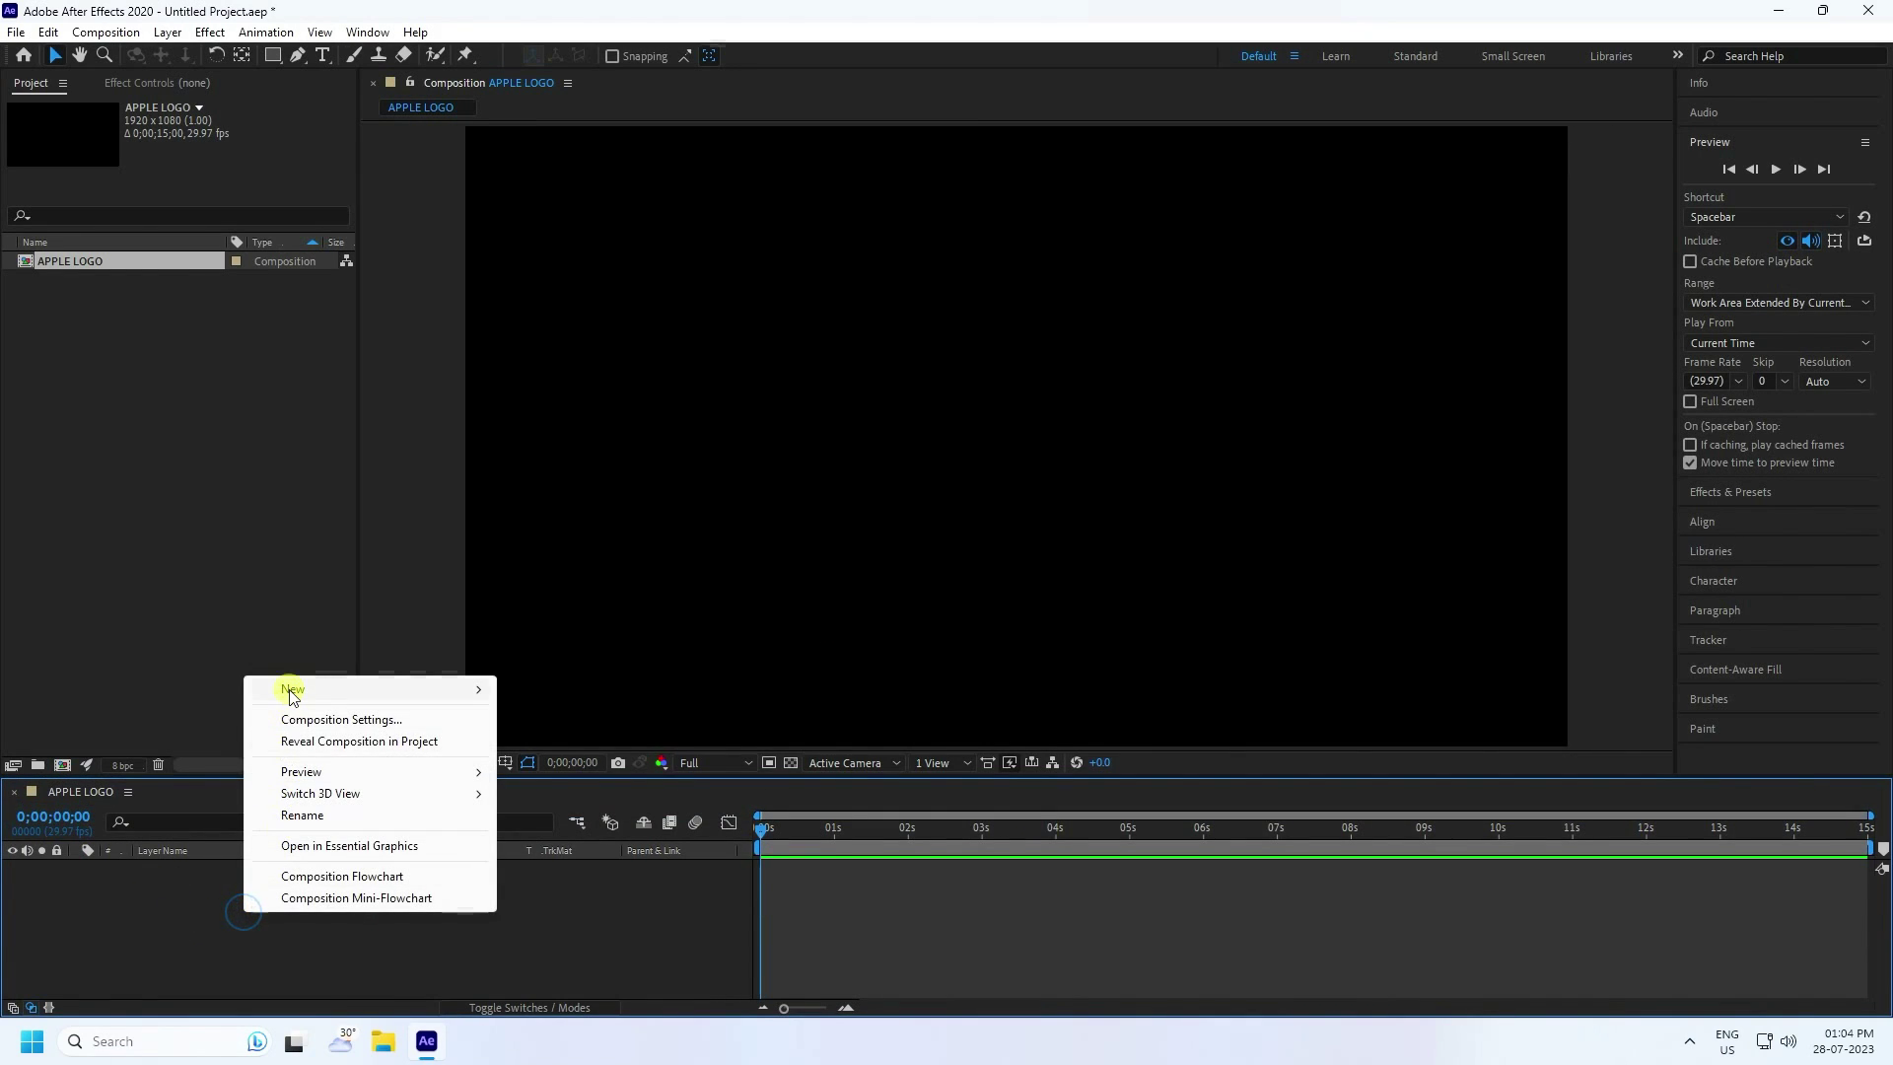
mouse_move(293, 690)
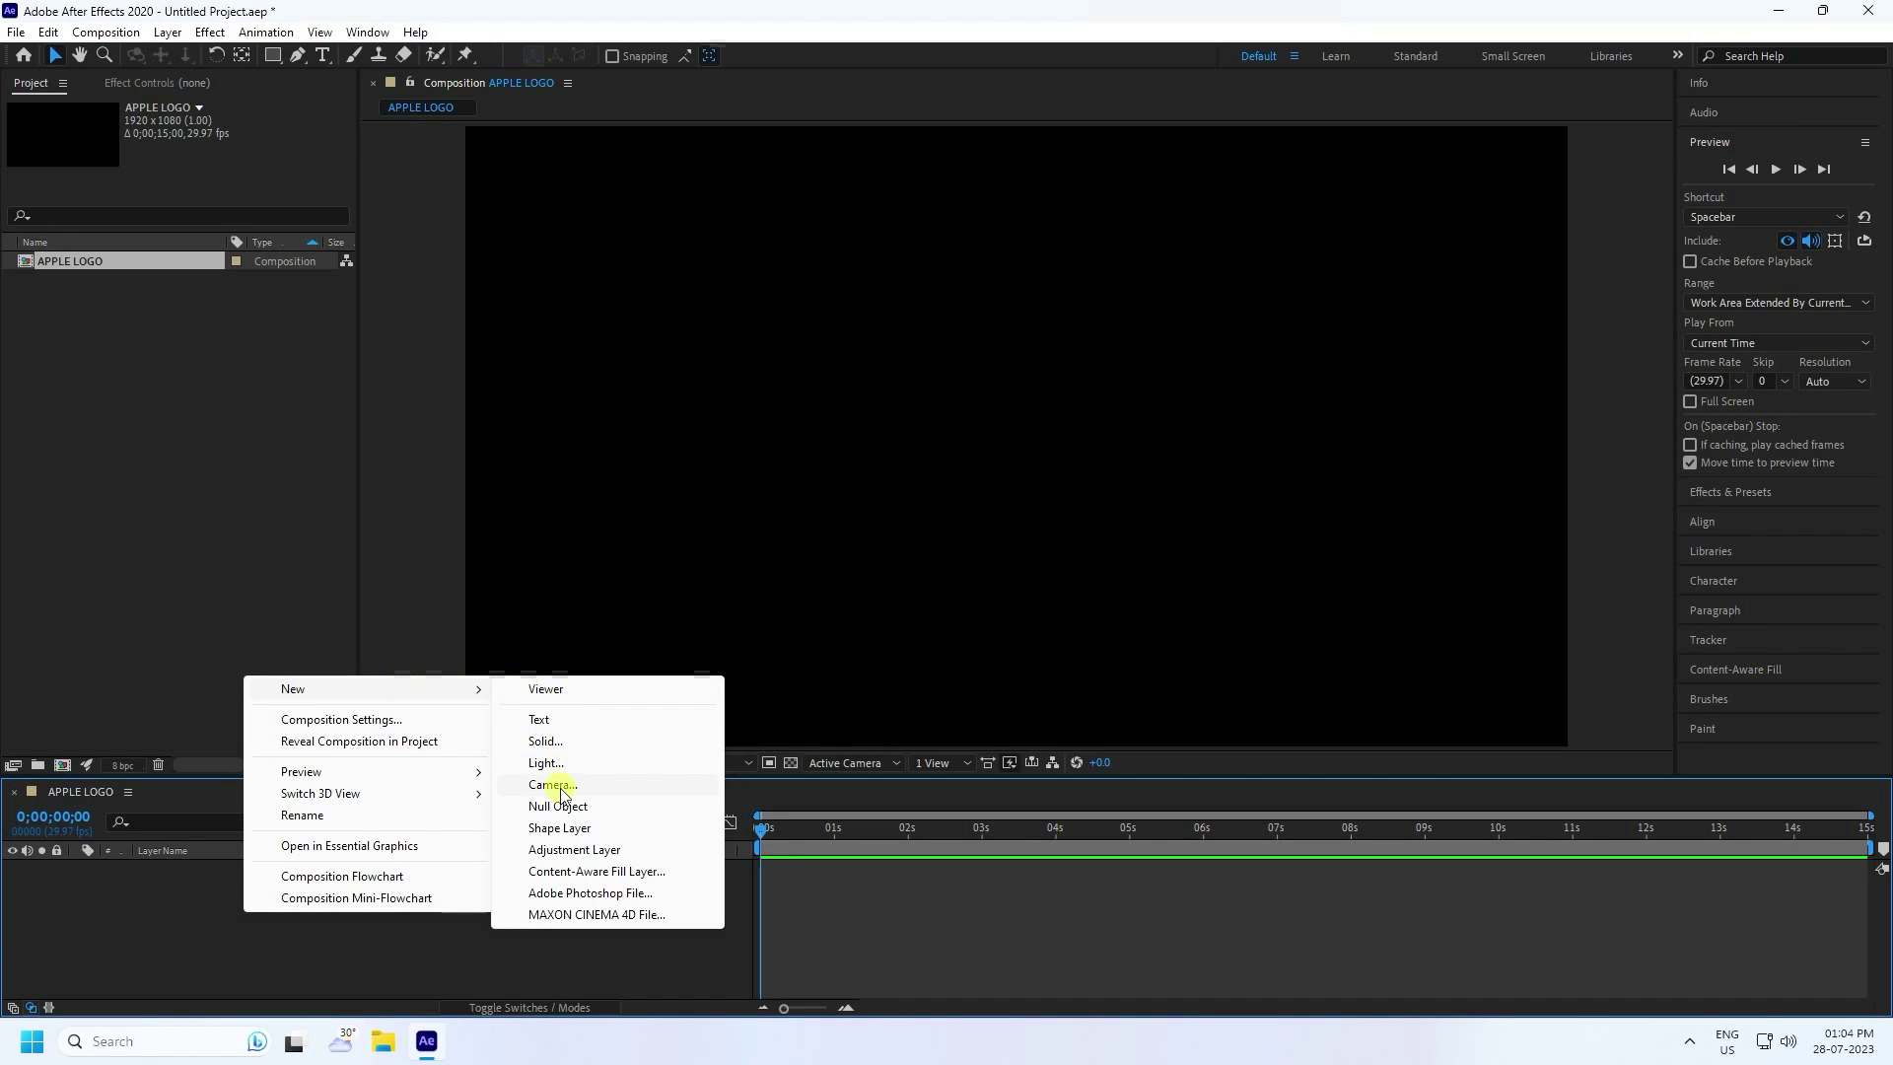
left_click(544, 741)
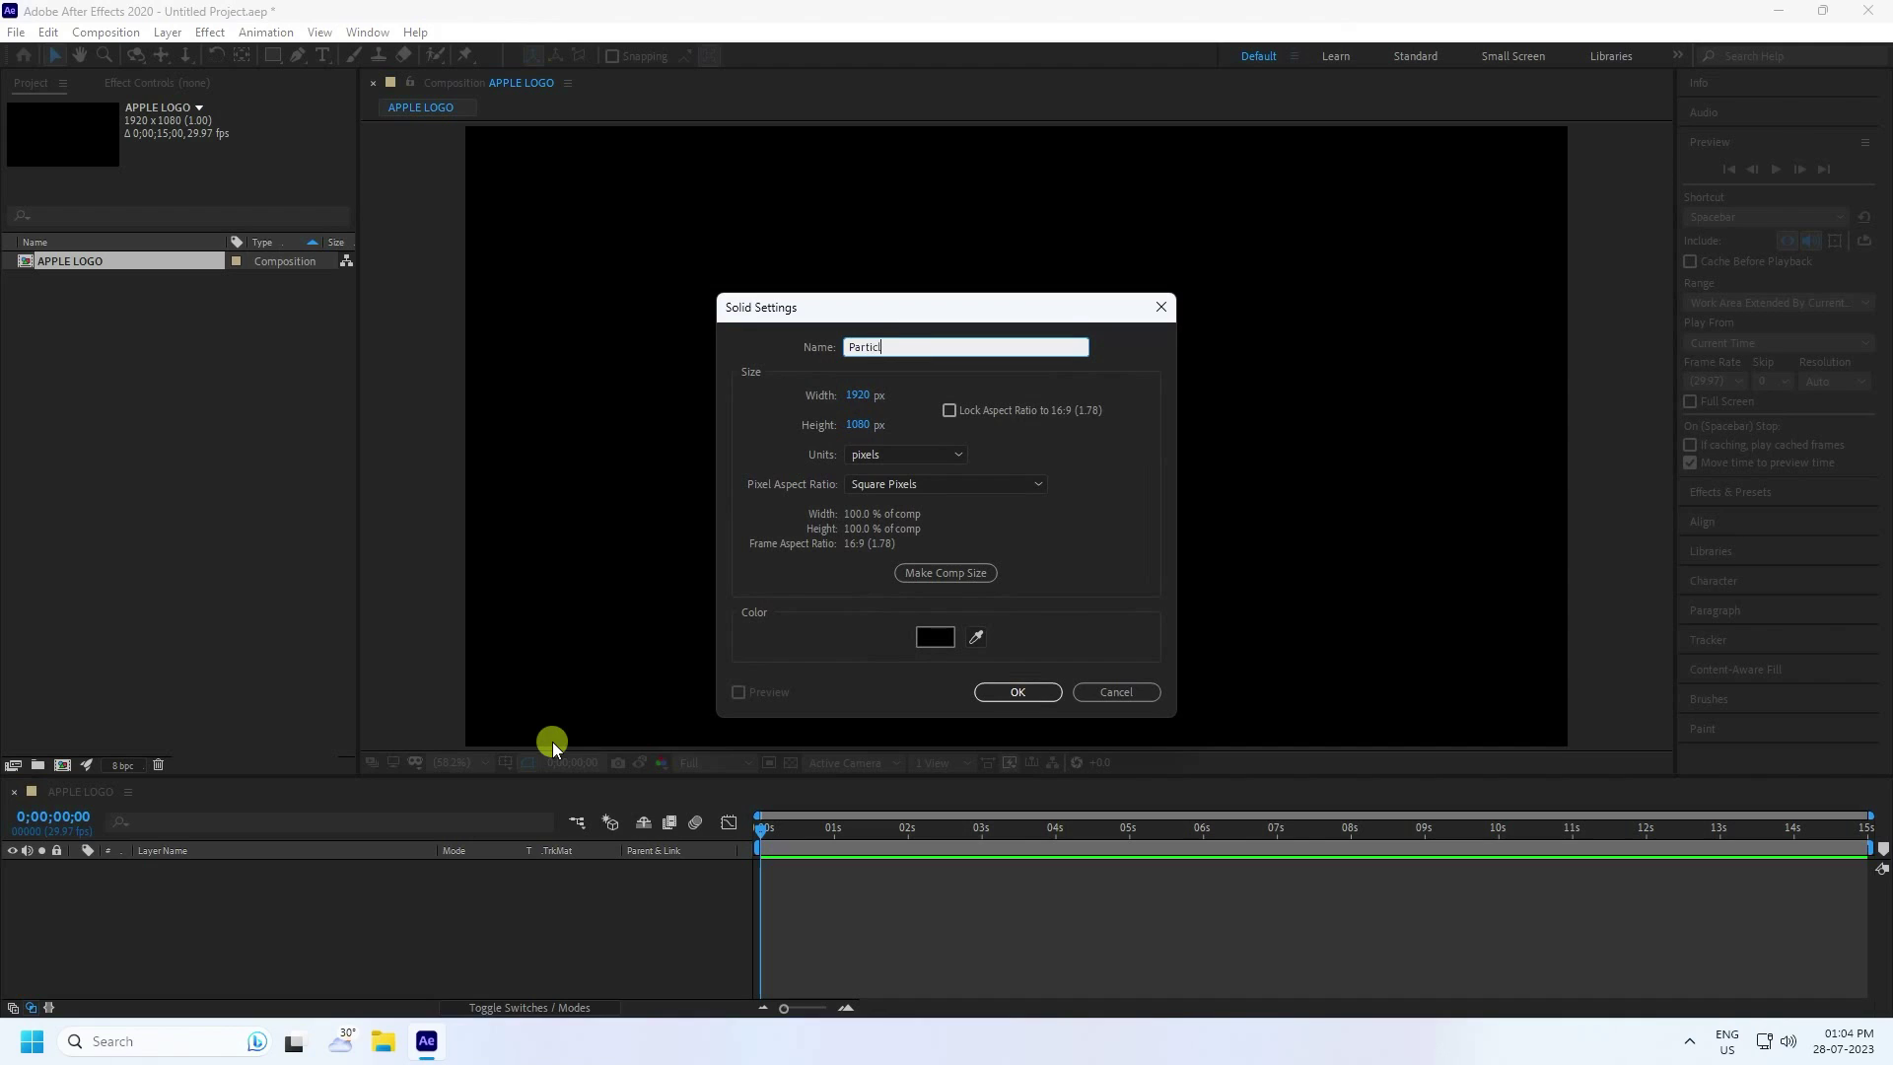
left_click(1006, 694)
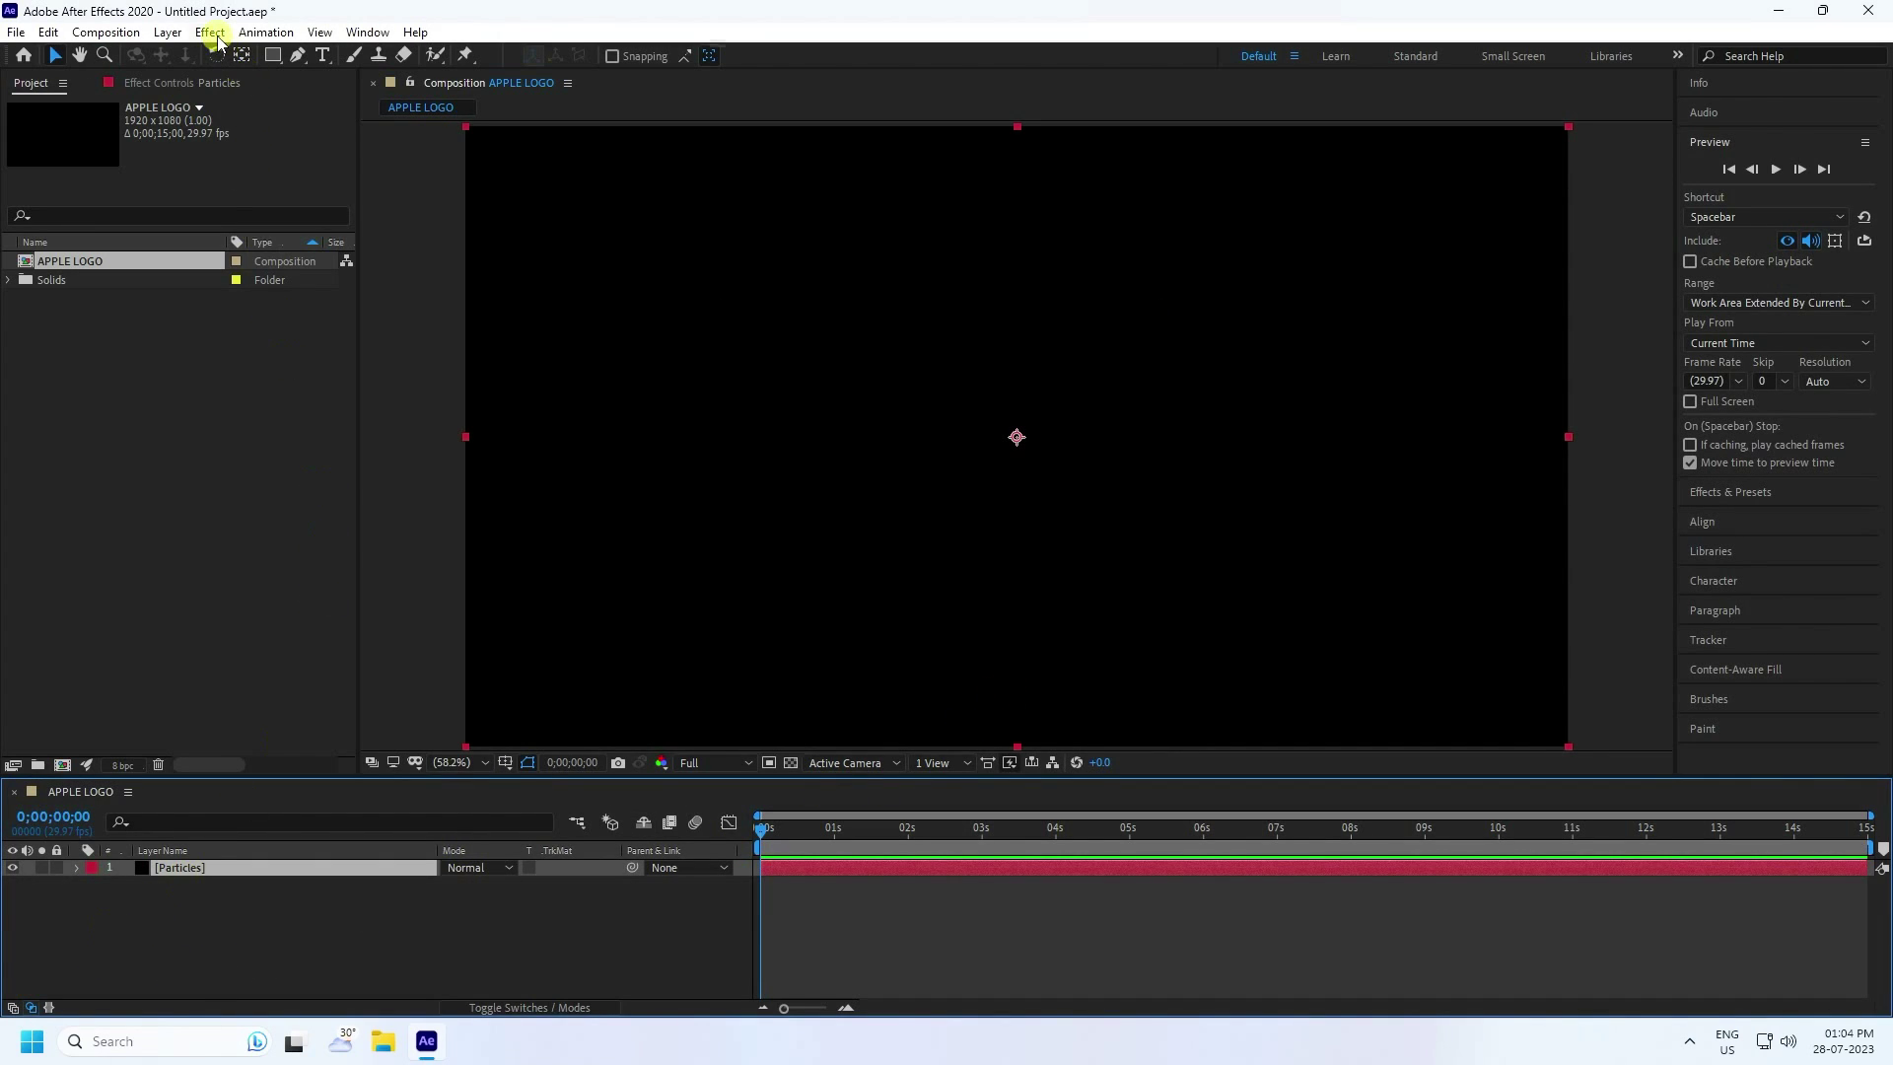
Apply RG Trapcode Particular to the Particles layer and open its Designer
left_click(211, 33)
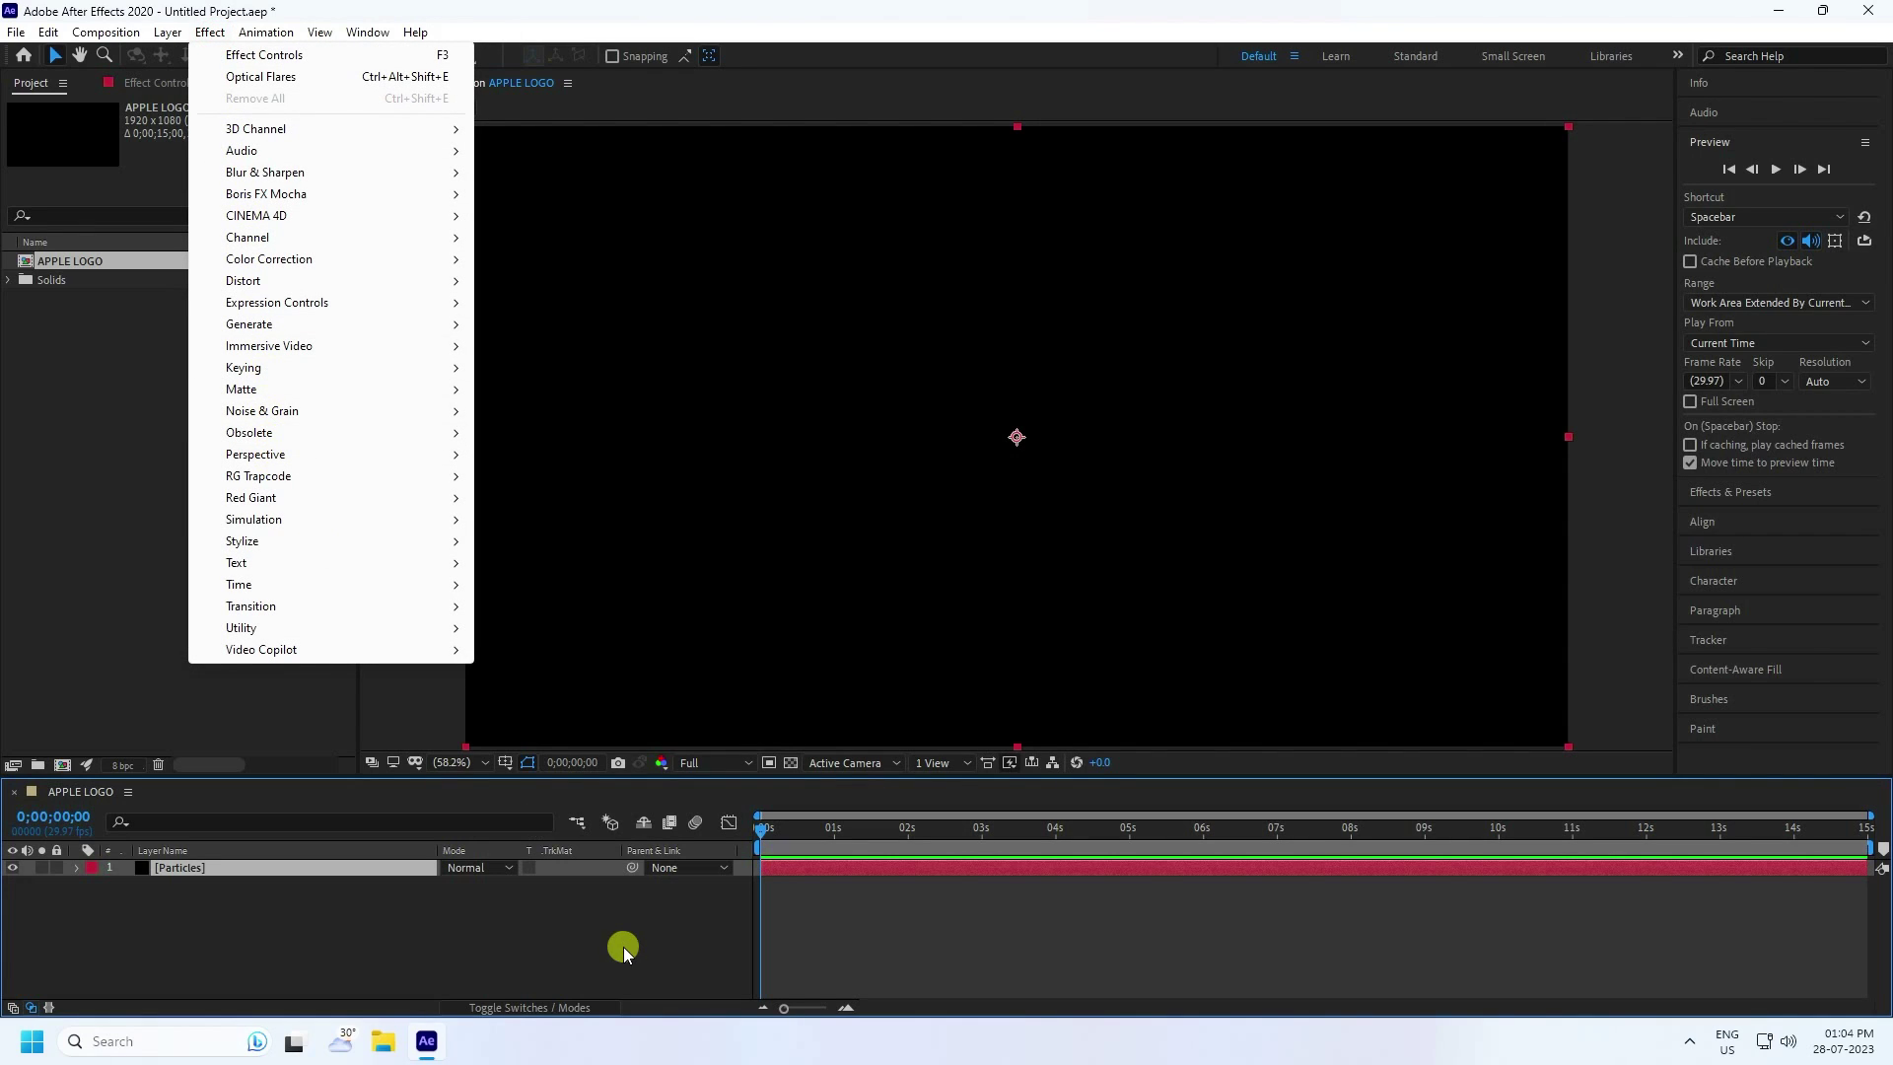
mouse_move(313, 477)
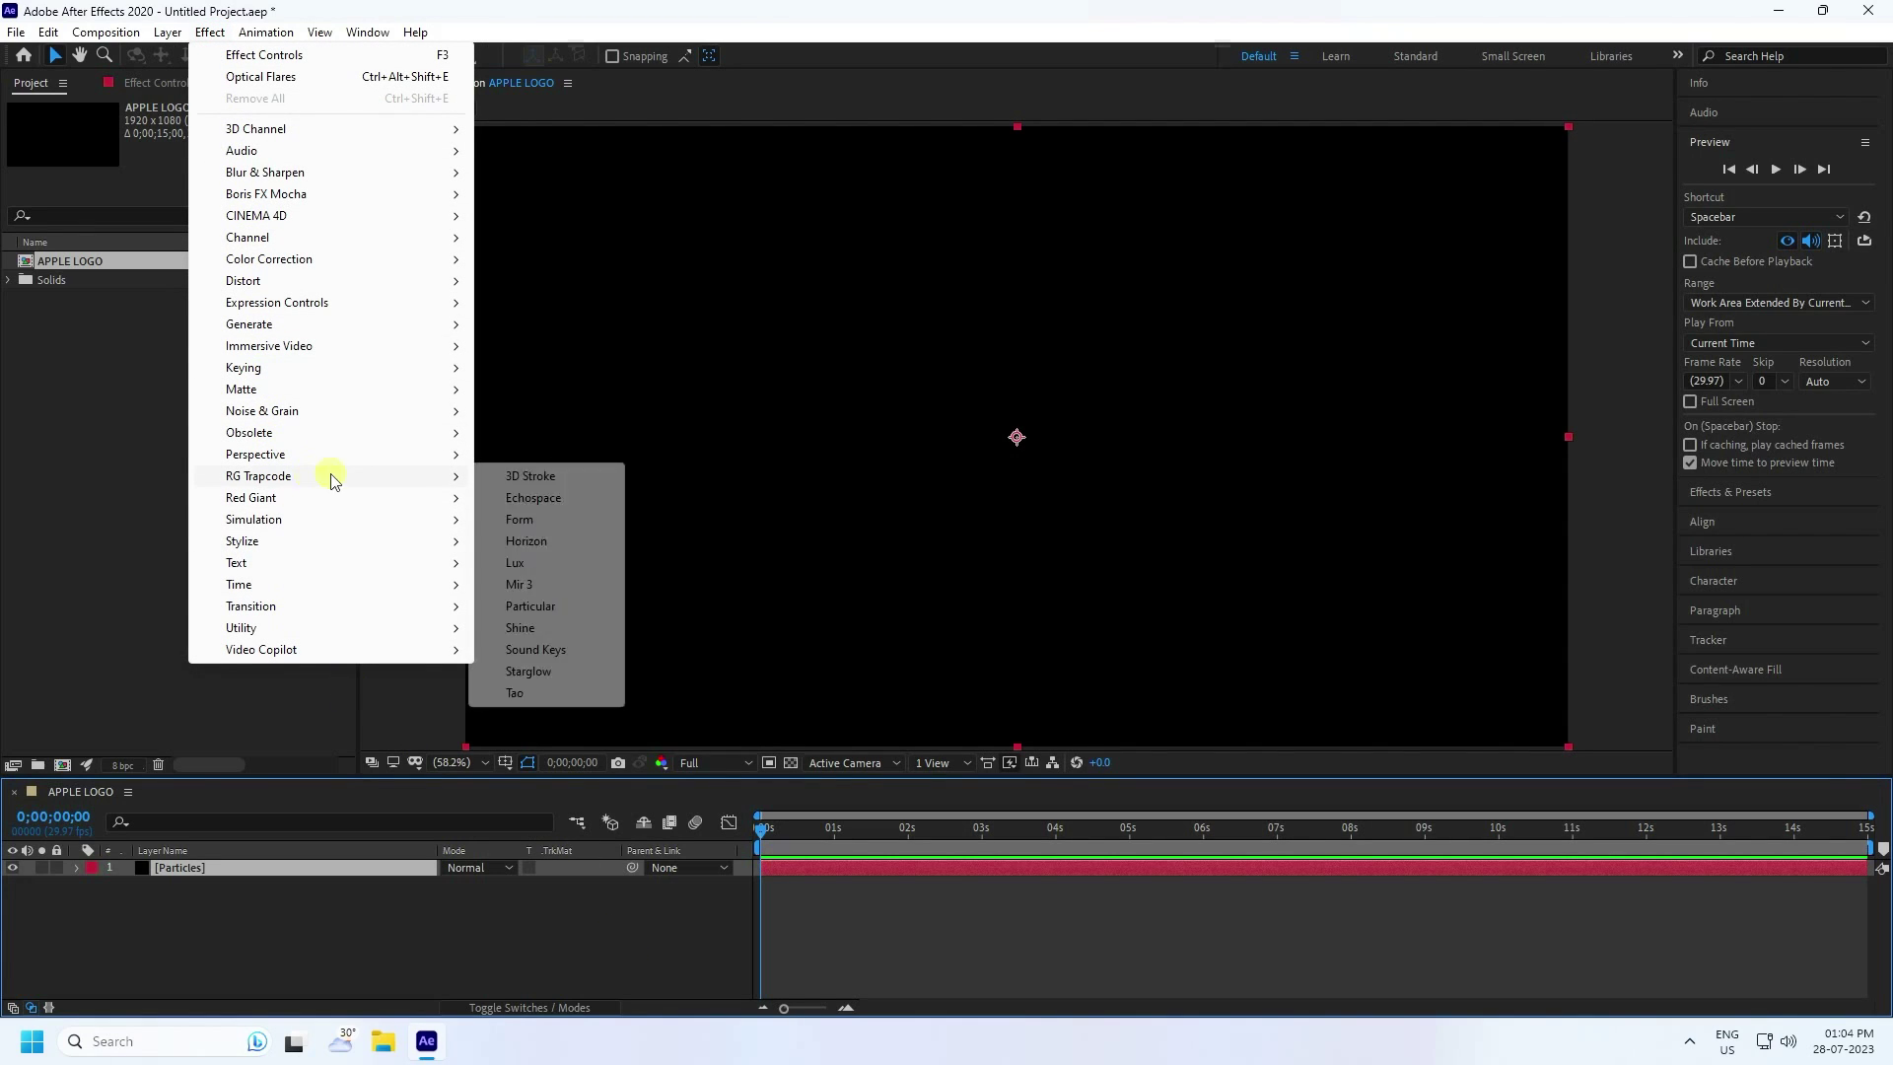
left_click(533, 606)
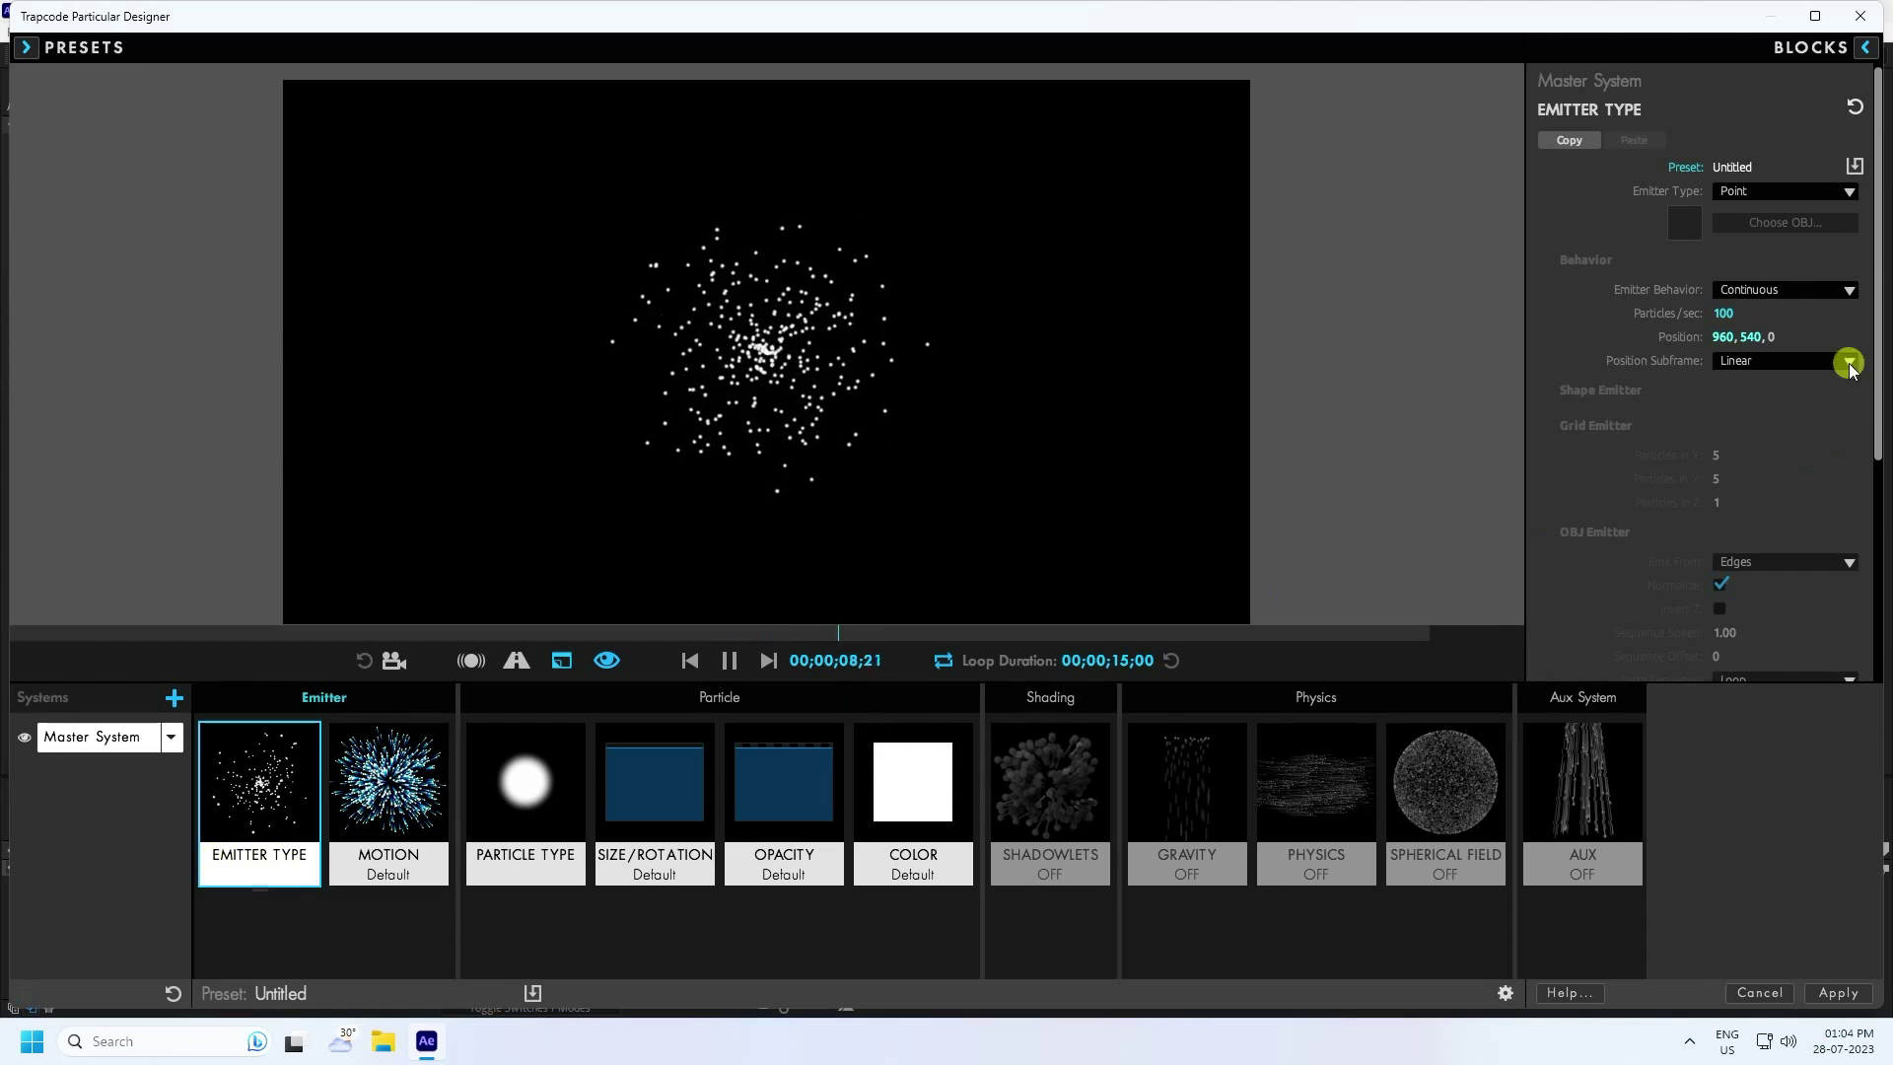
Make the emitter an OBJ Model using the Octagon Torus shape
left_click(1761, 190)
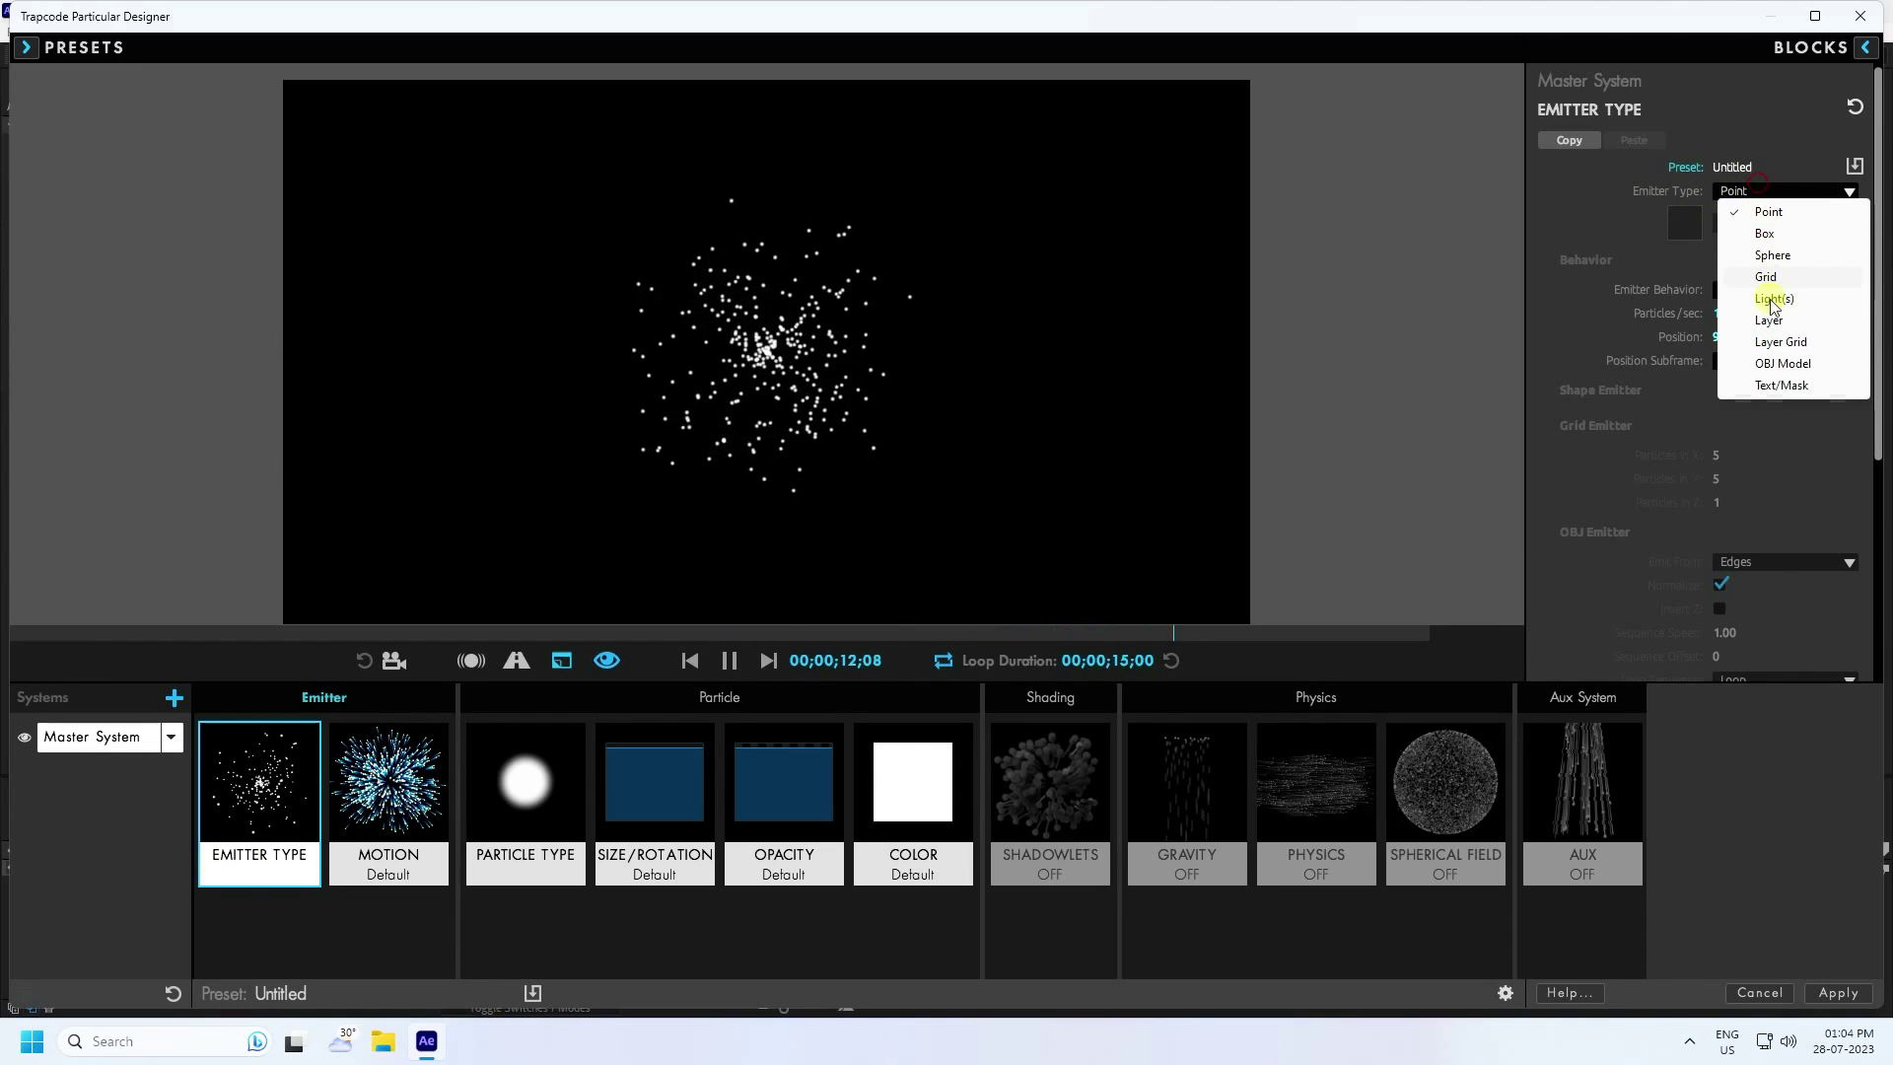
left_click(1777, 363)
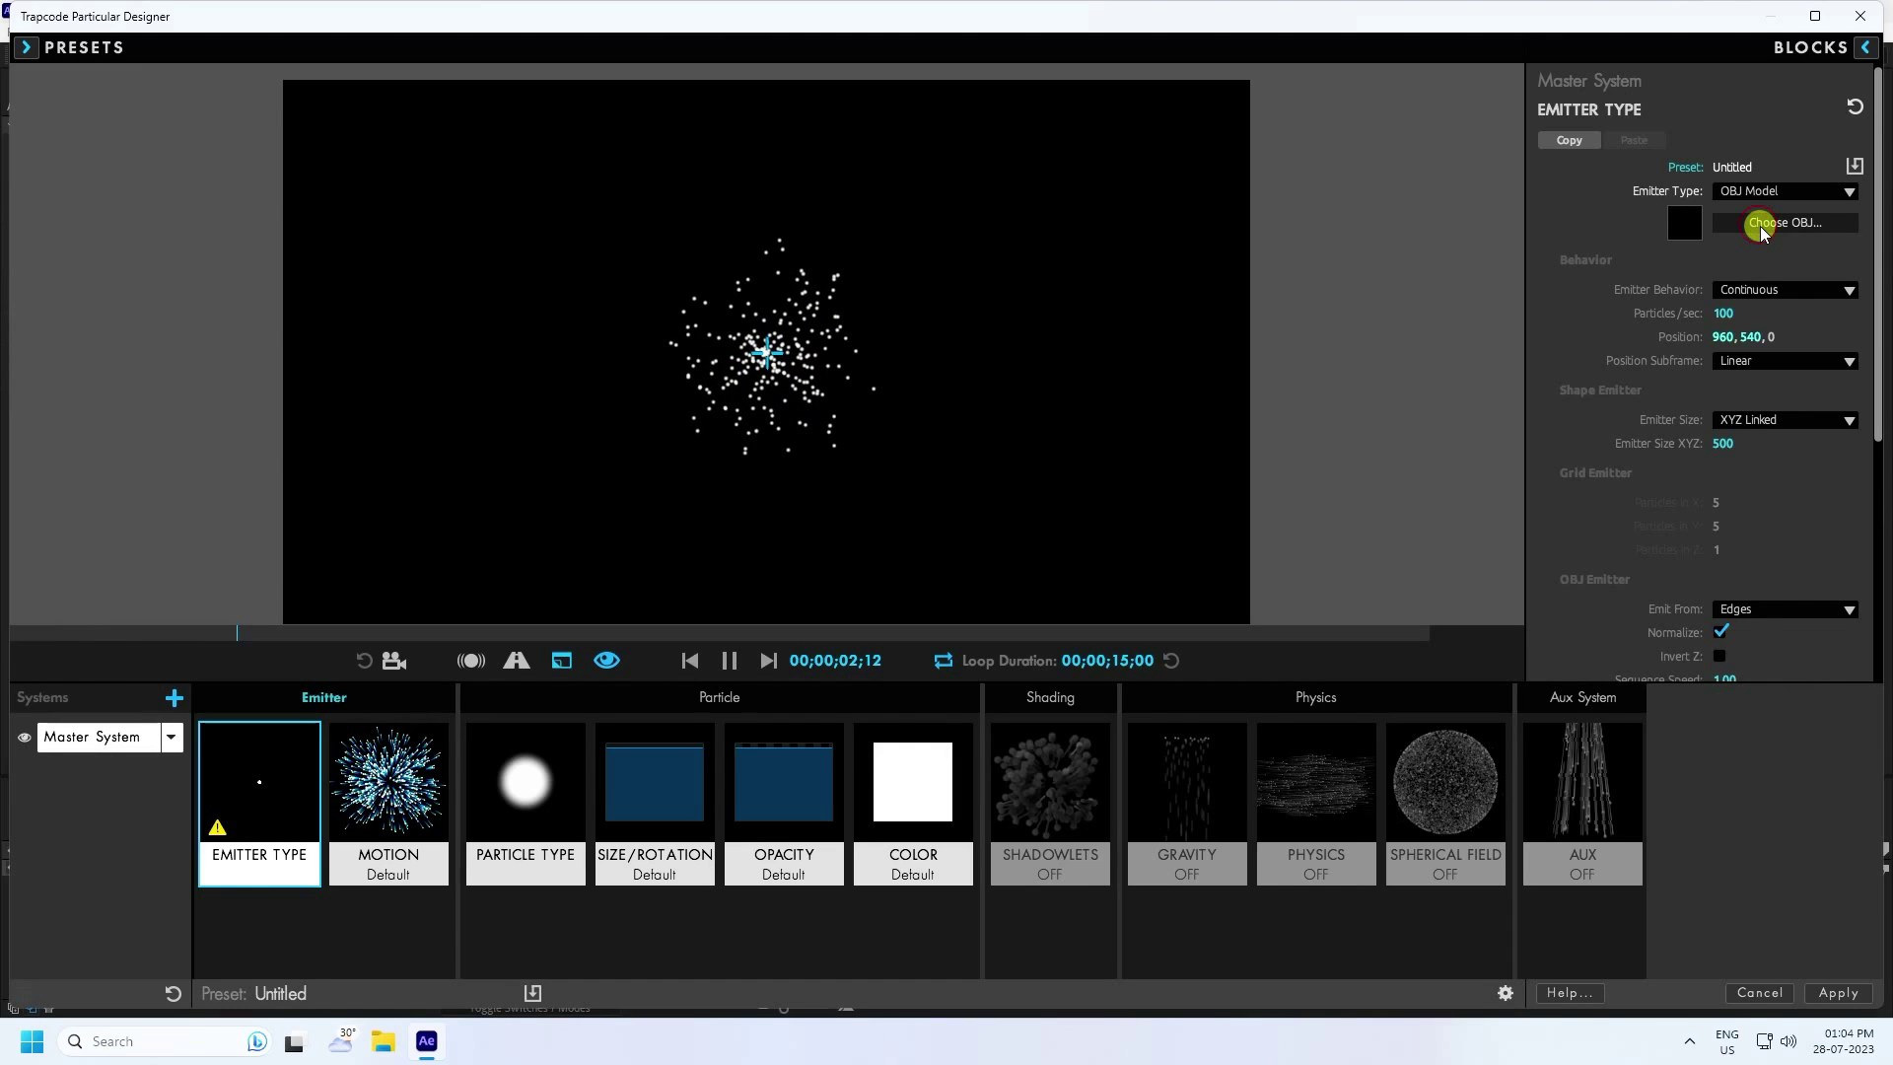
left_click(1762, 225)
scroll(760, 345, "down", 1)
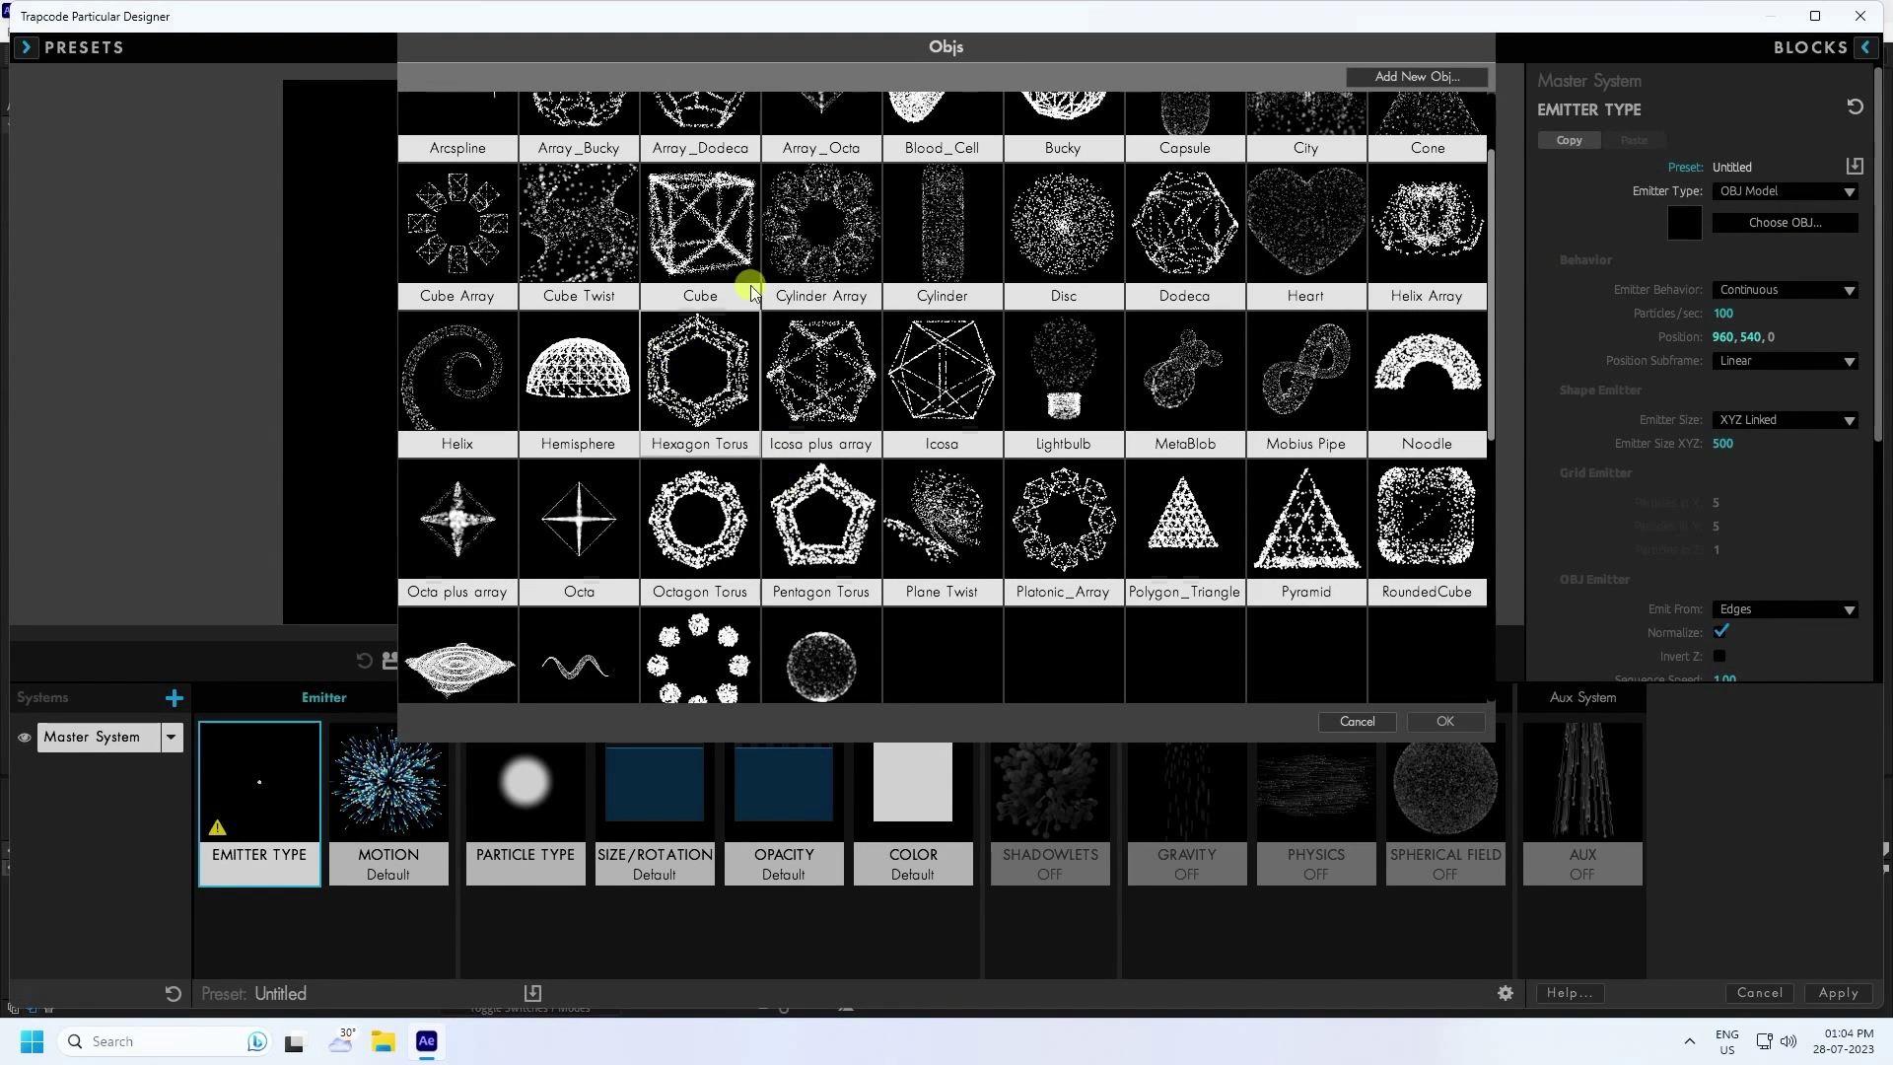
scroll(661, 527, "down", 2)
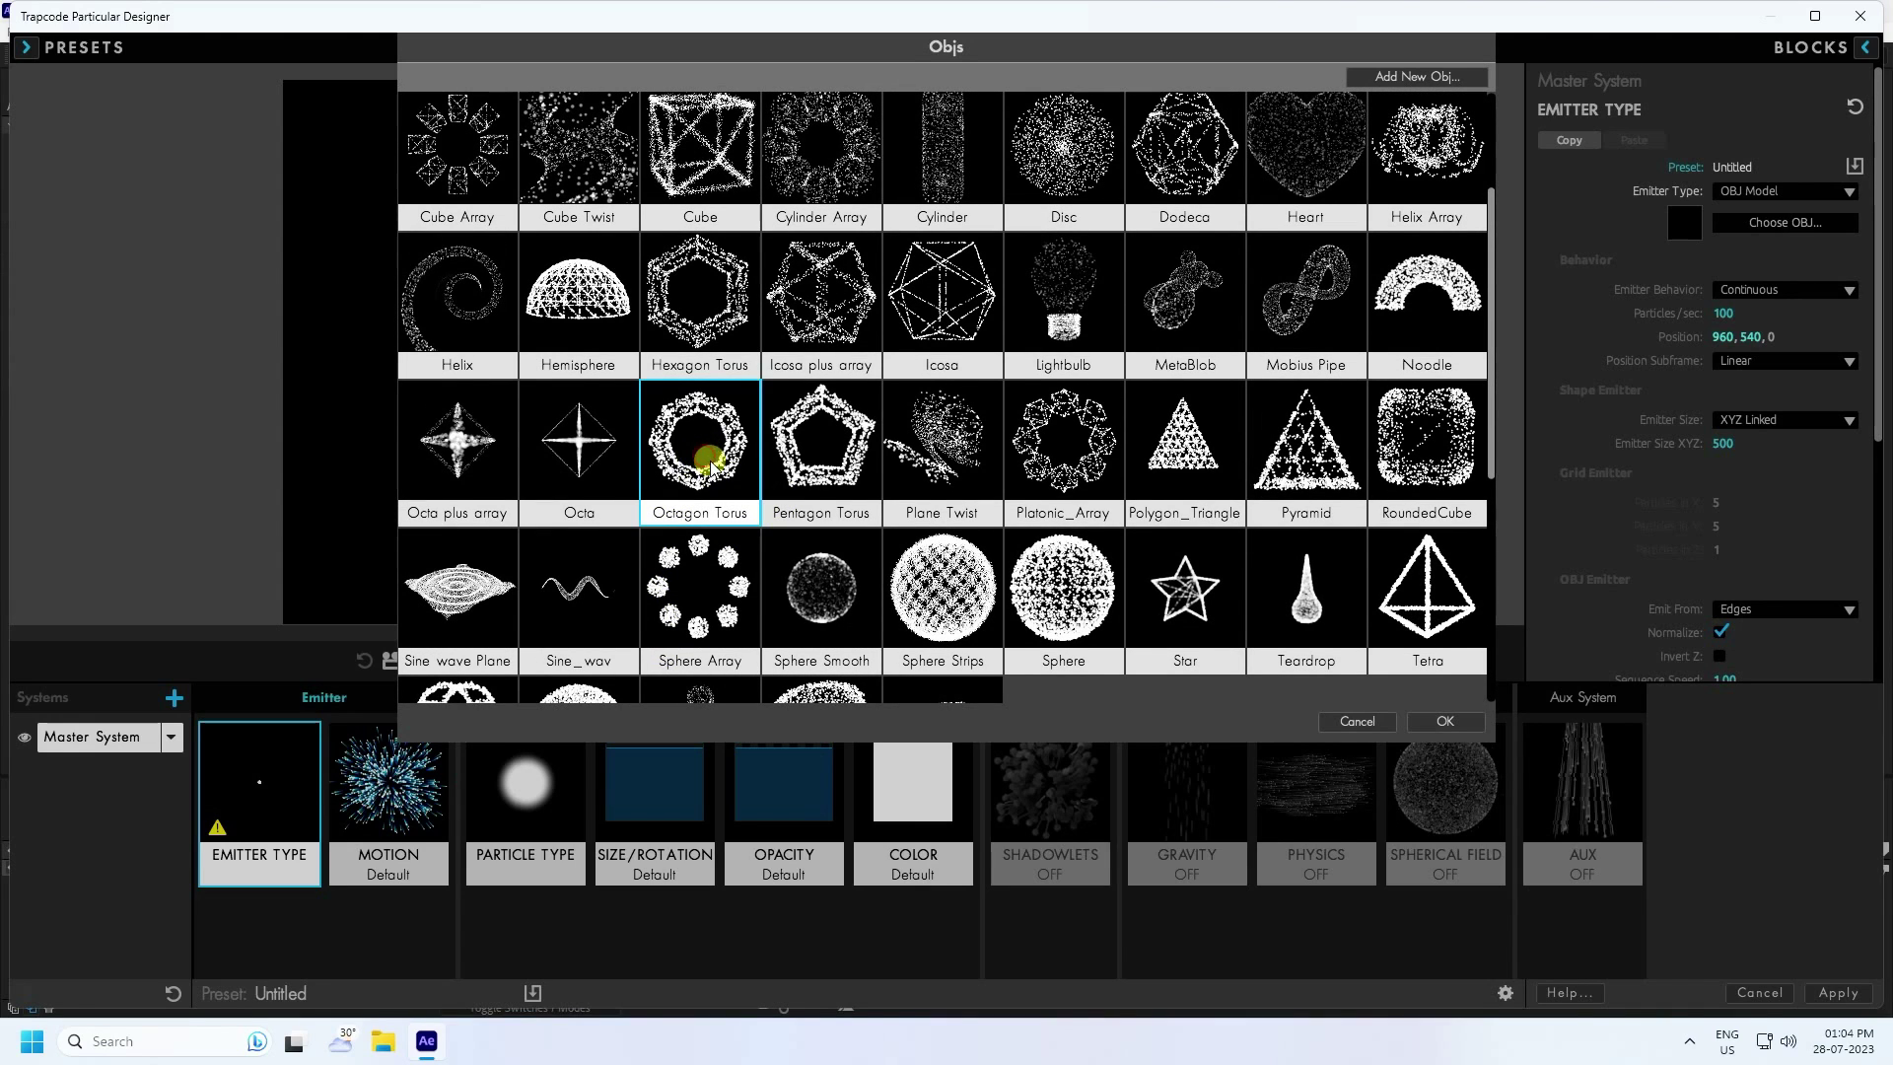
left_click(1431, 723)
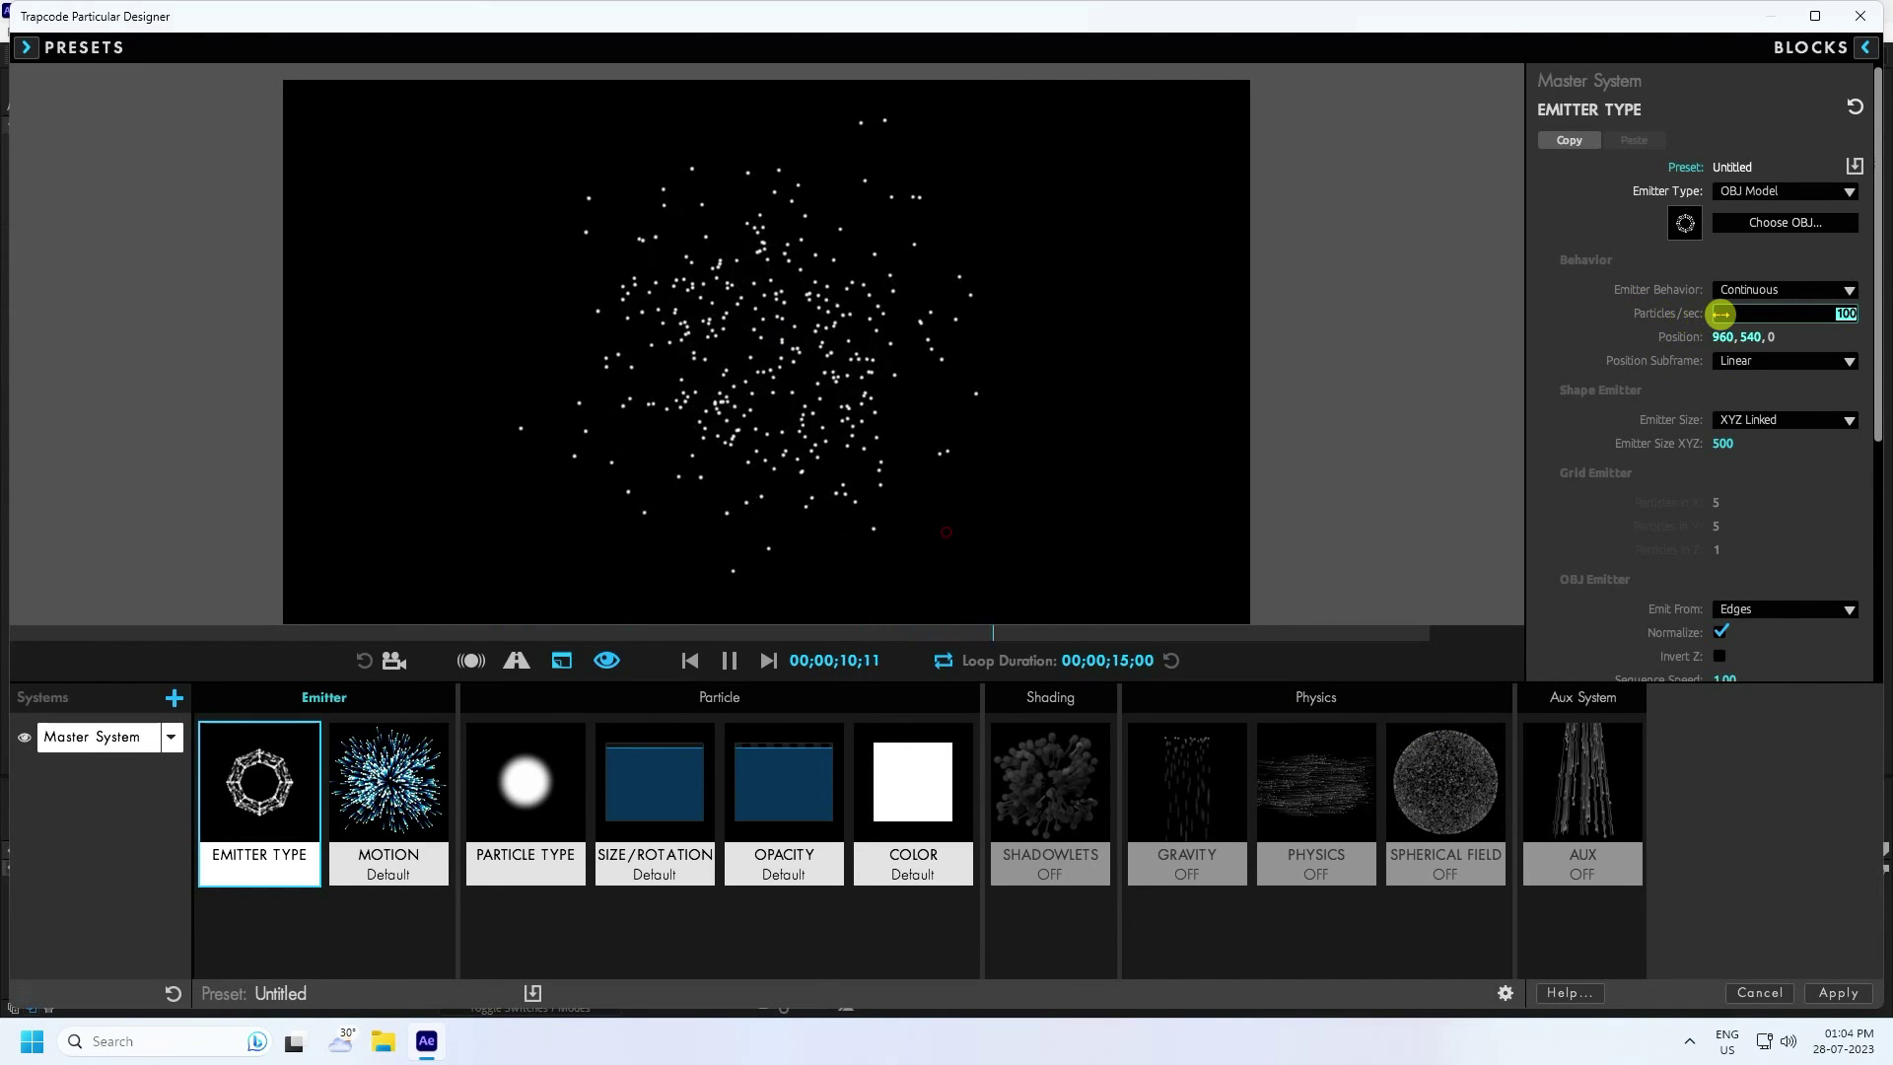
Emit 600 particles per second from the torus edges
type("6")
key("Return")
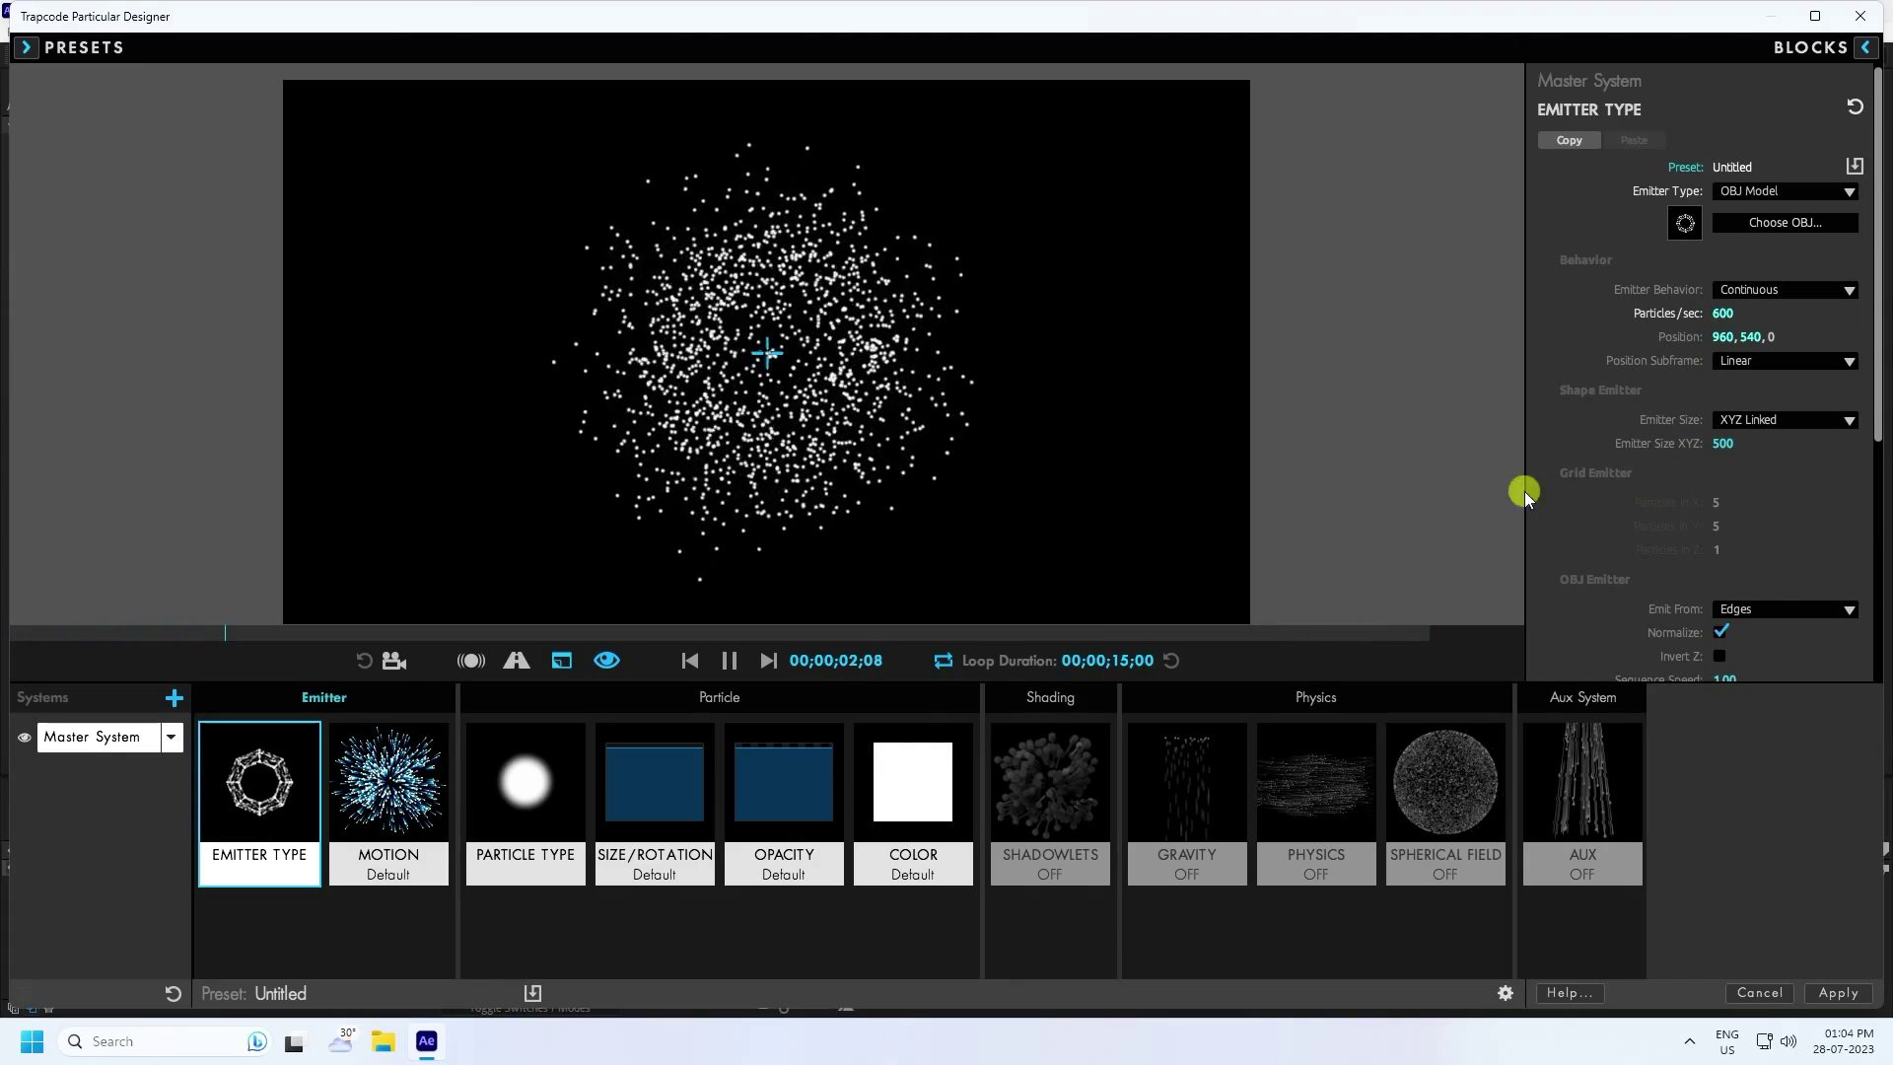
scroll(1668, 528, "down", 2)
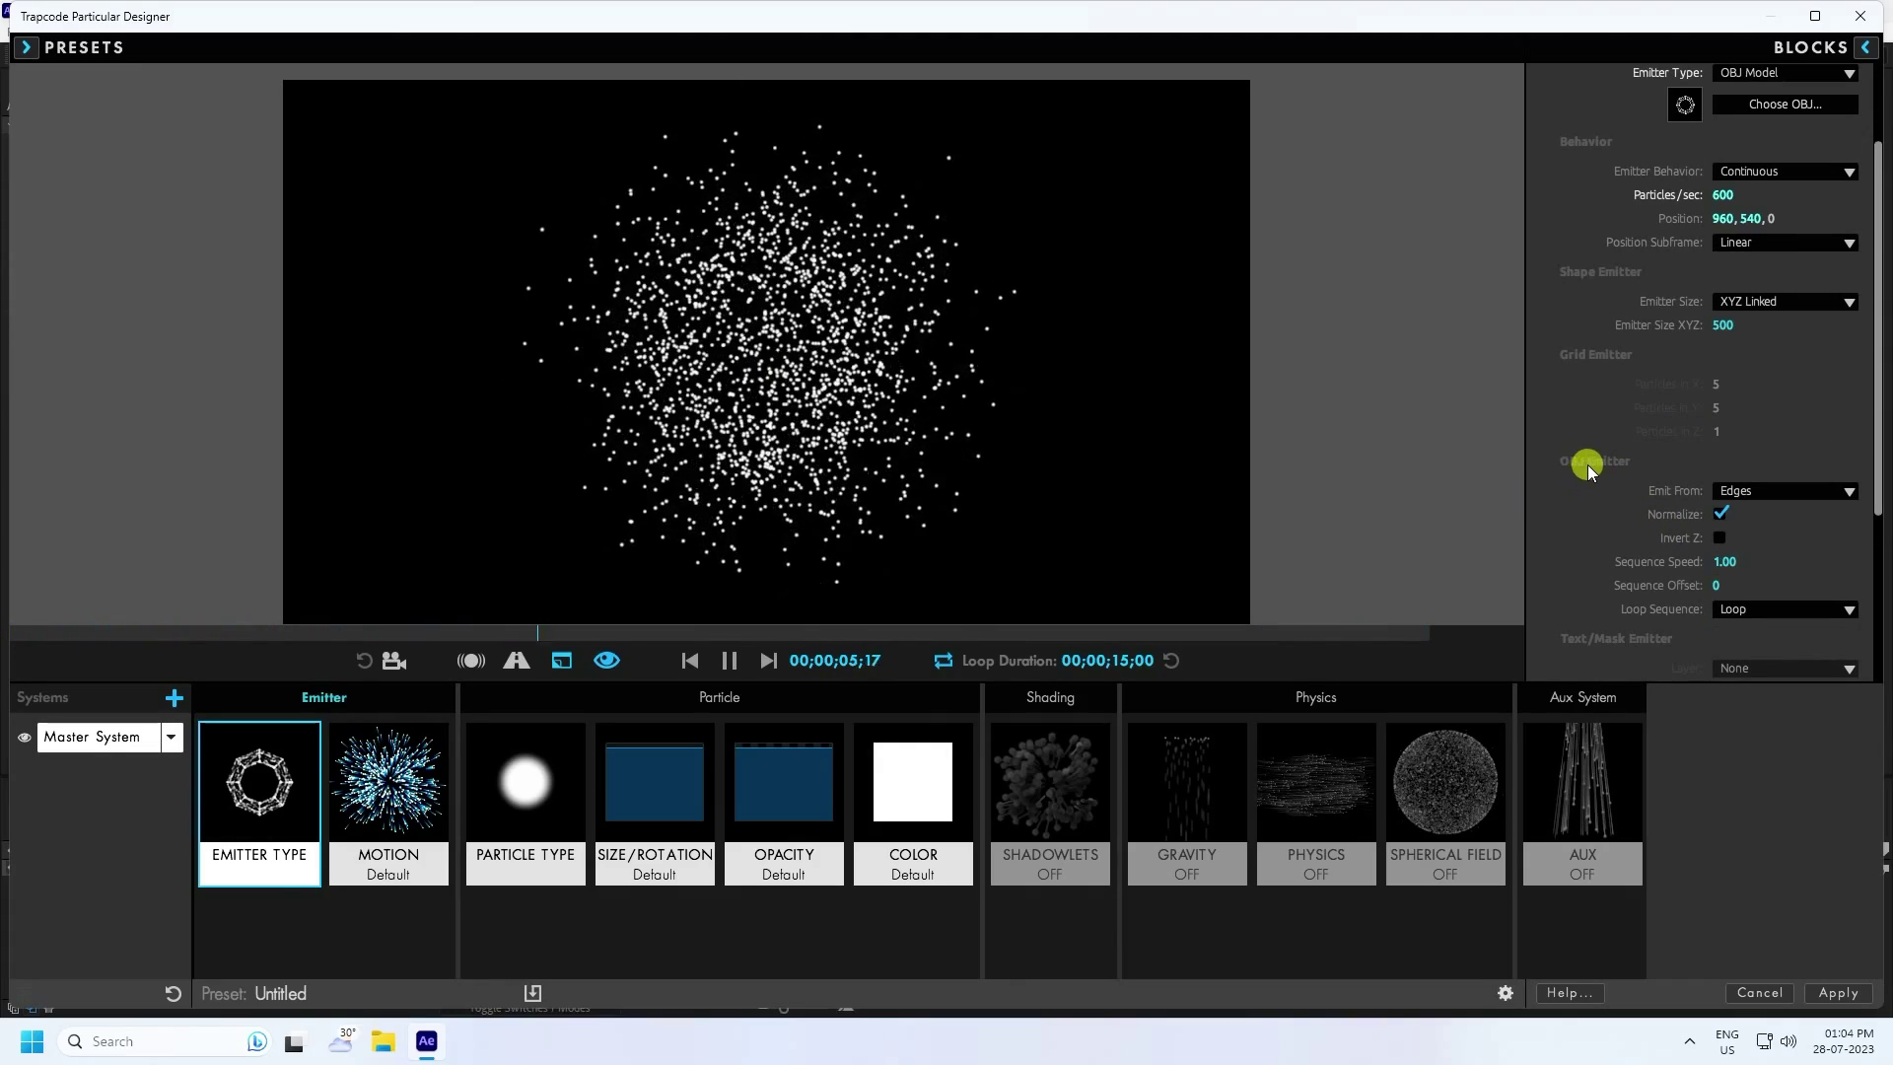
left_click(1819, 491)
left_click(1798, 535)
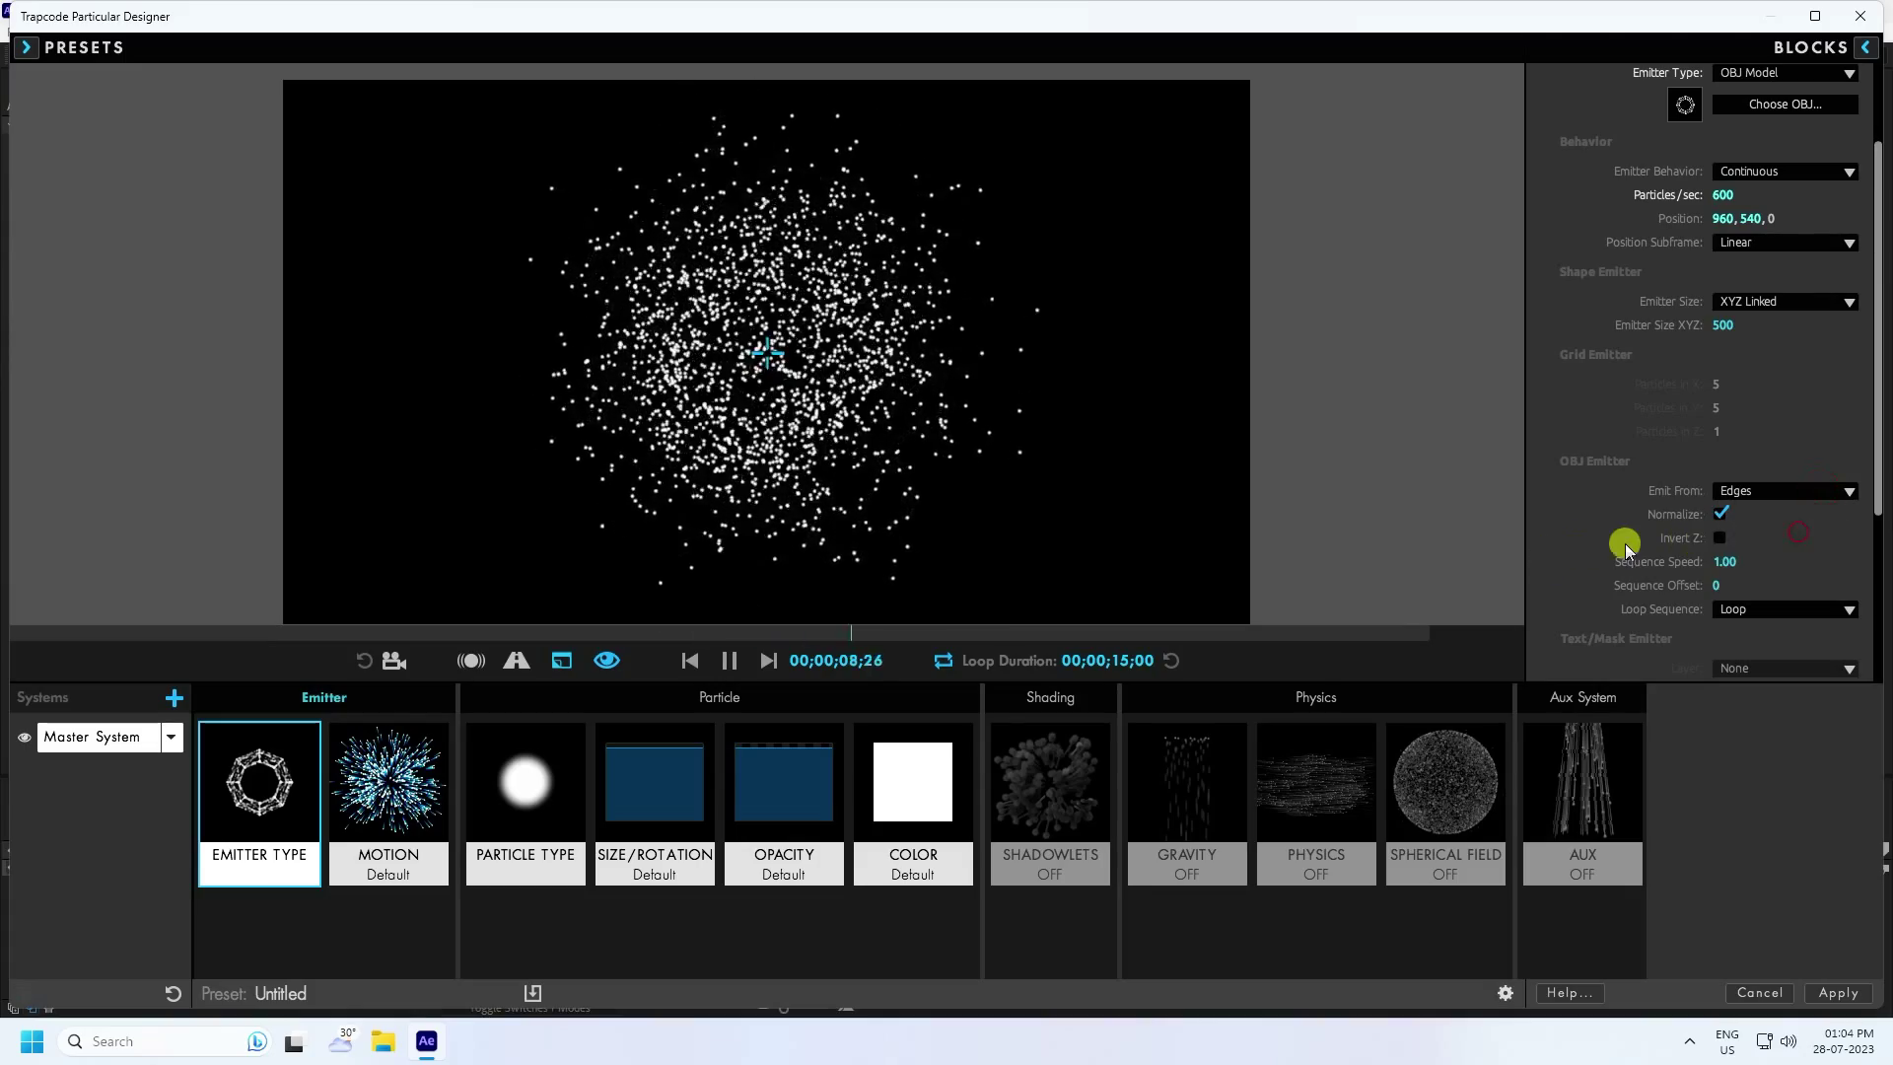
scroll(1621, 548, "down", 4)
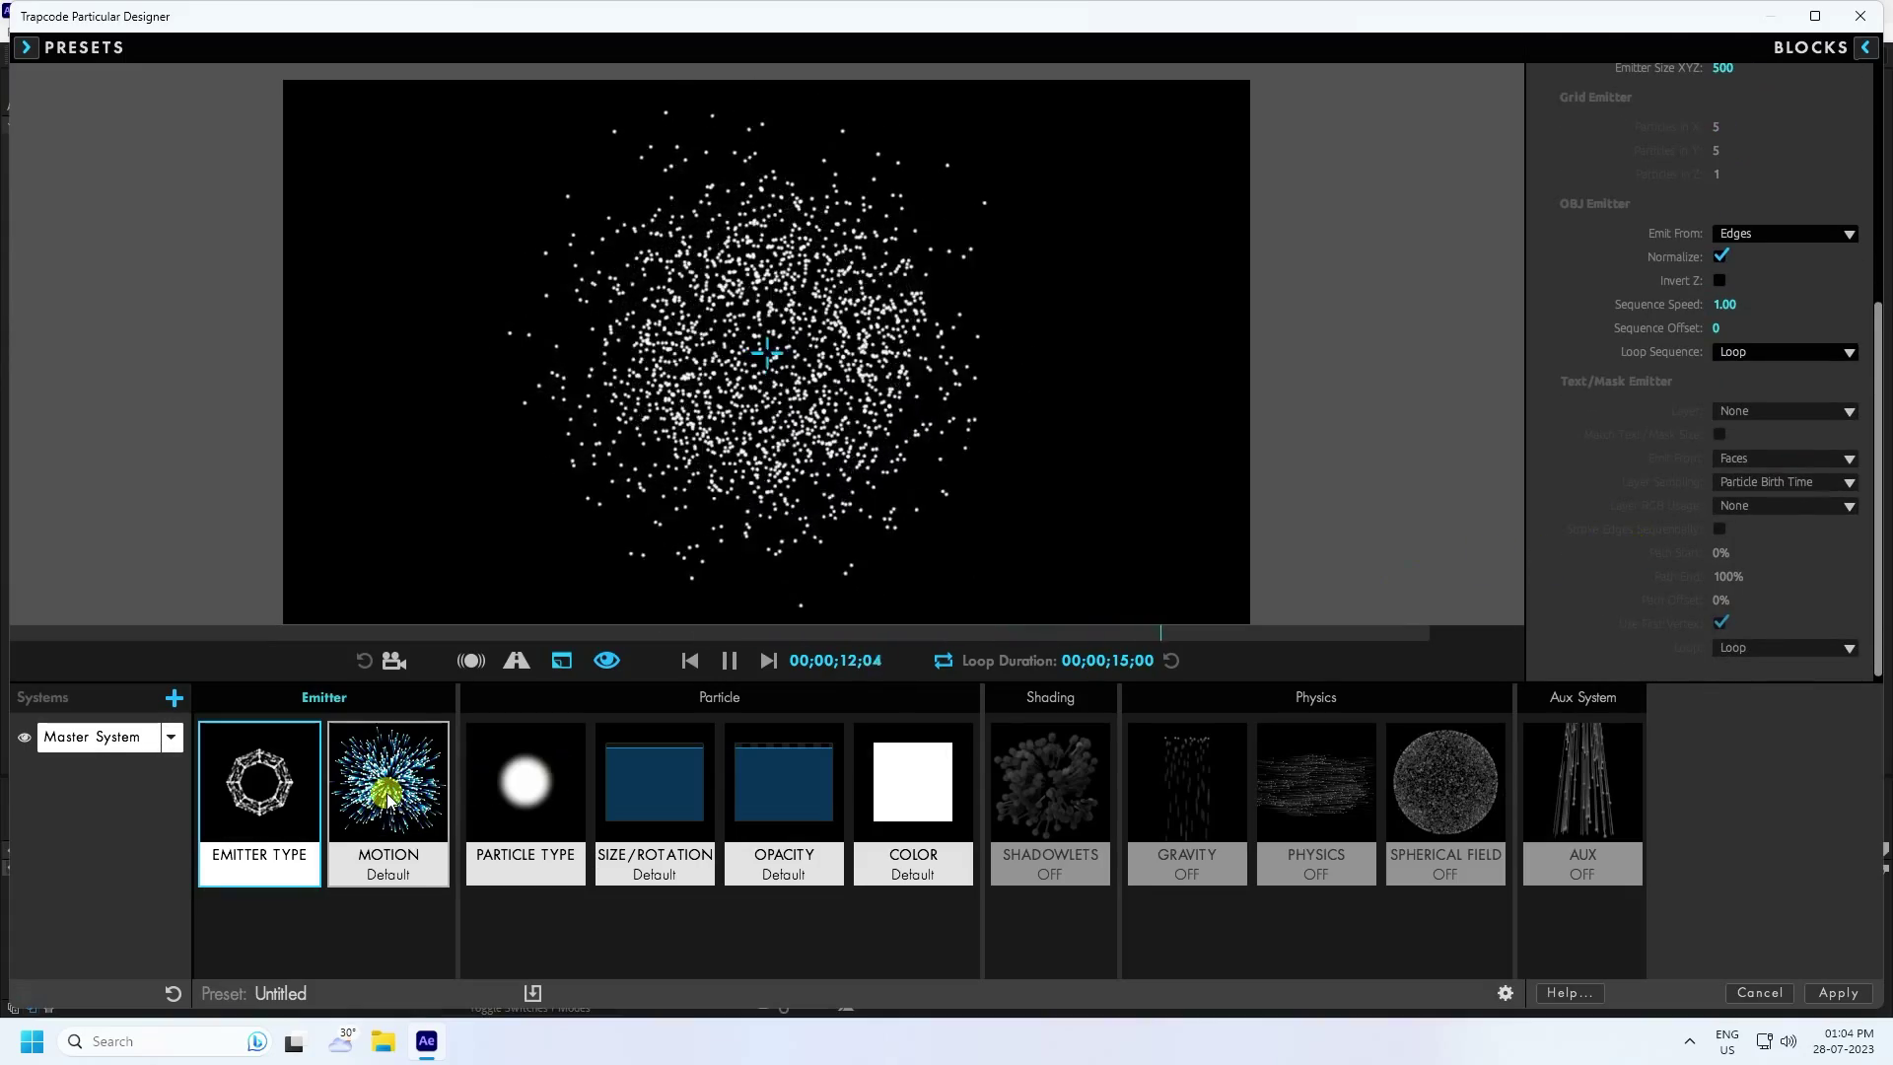
left_click(366, 755)
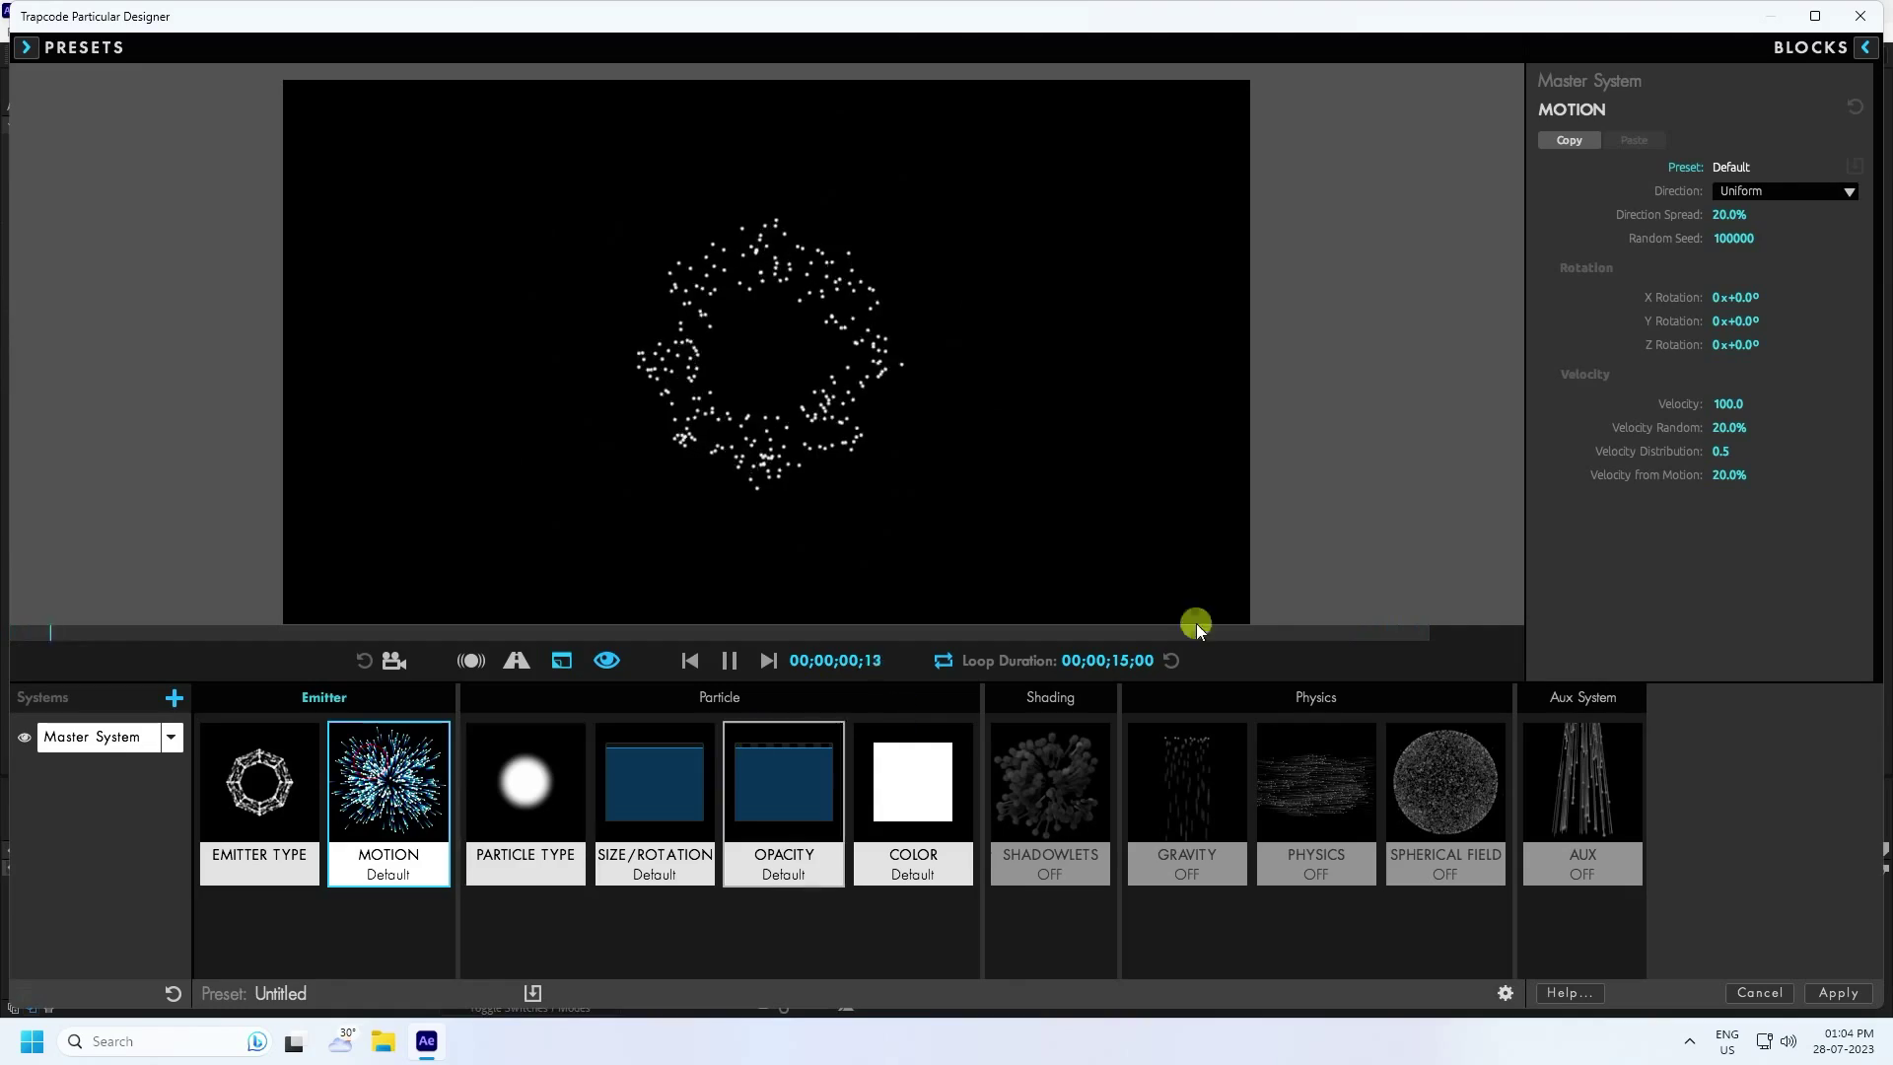
Make particle motion Directional with 0% spread and velocity -600, pulling particles inward
left_click(1765, 189)
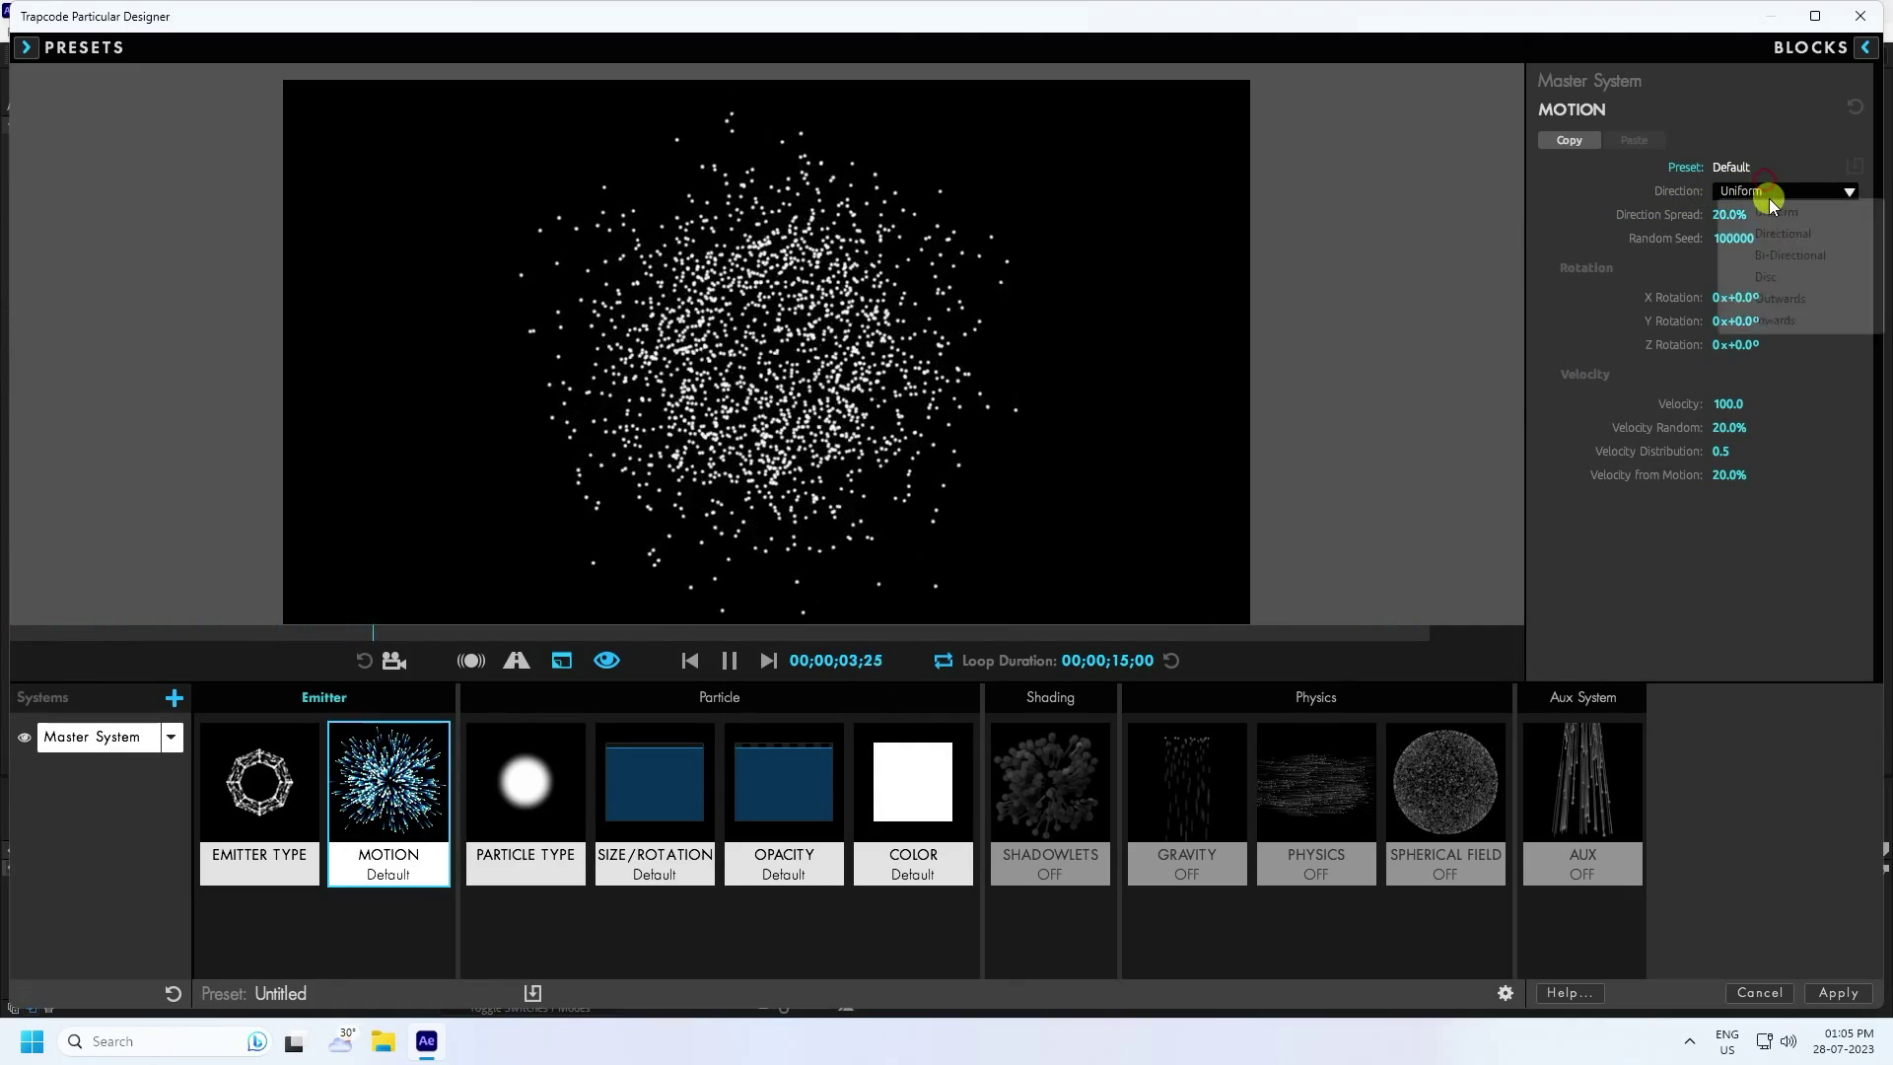
left_click(1783, 235)
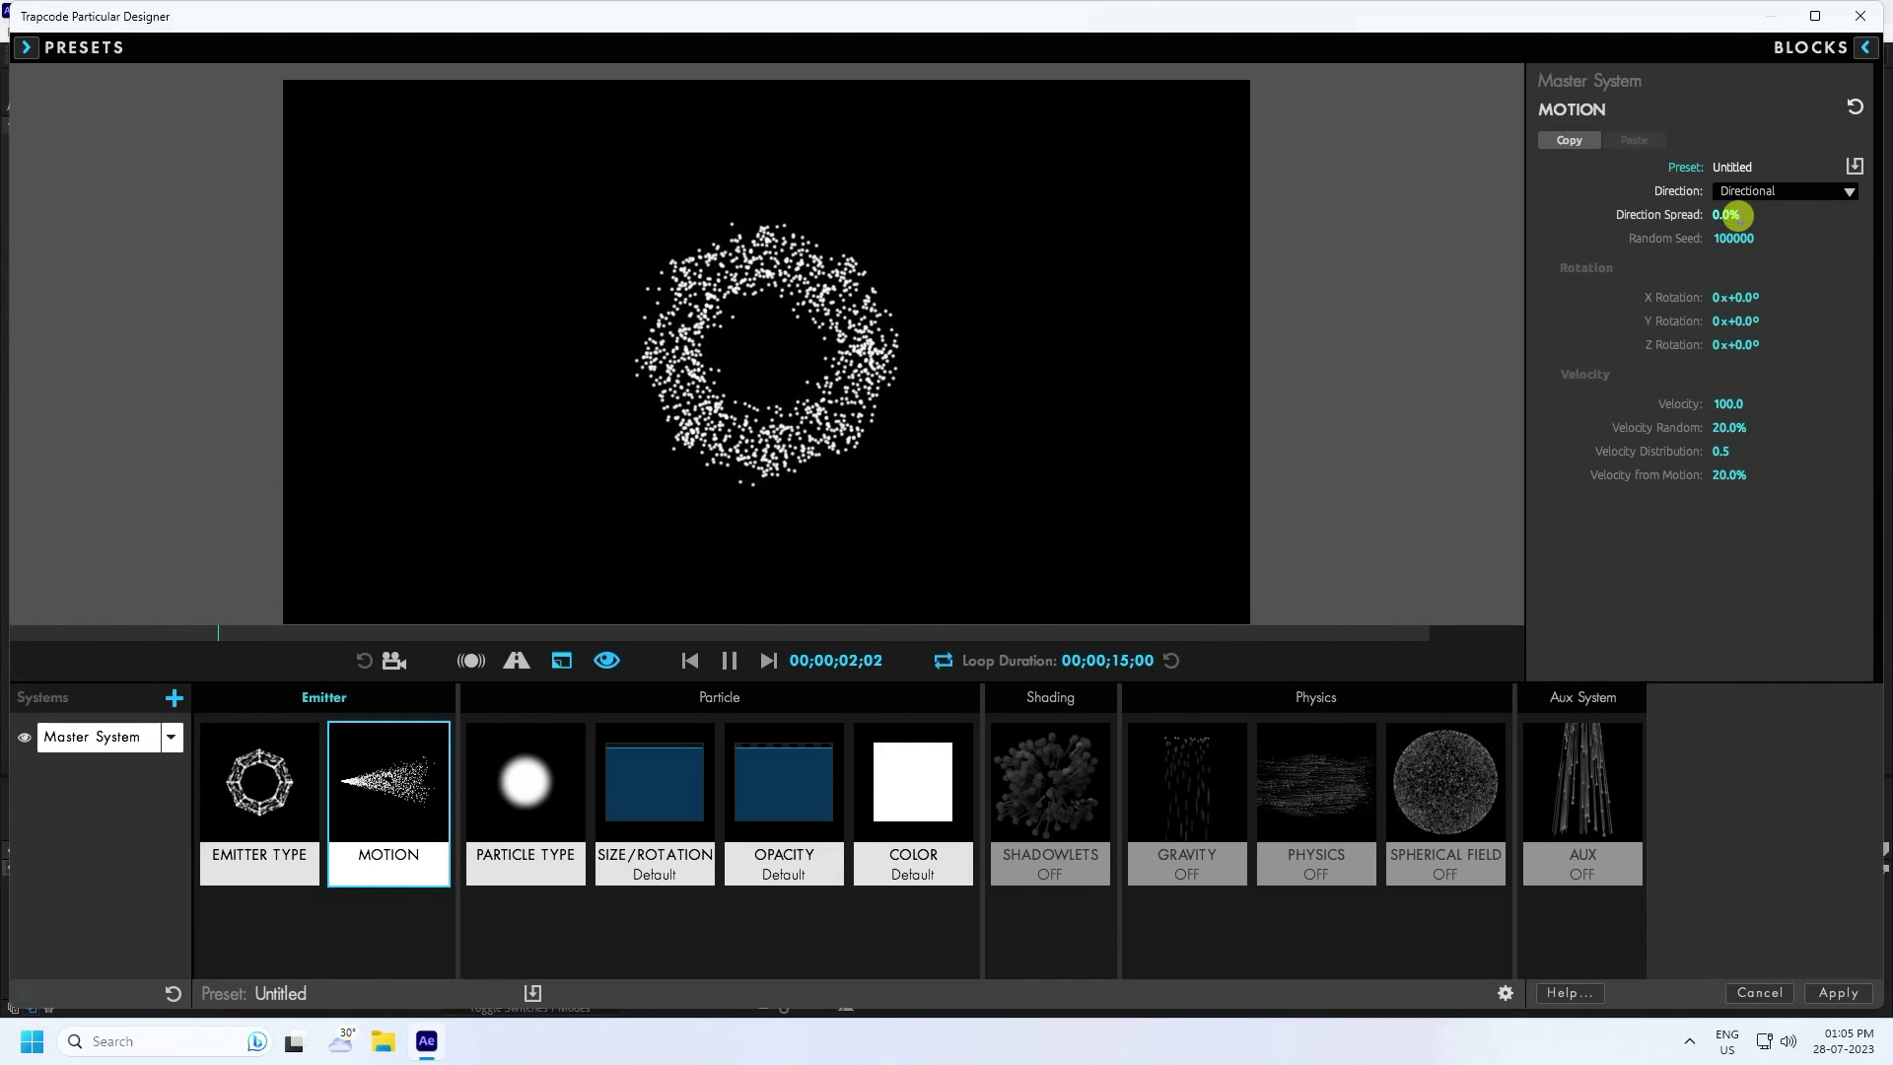
mouse_move(1733, 405)
left_mouse_down()
mouse_move(710, 558)
mouse_move(1741, 403)
left_mouse_up()
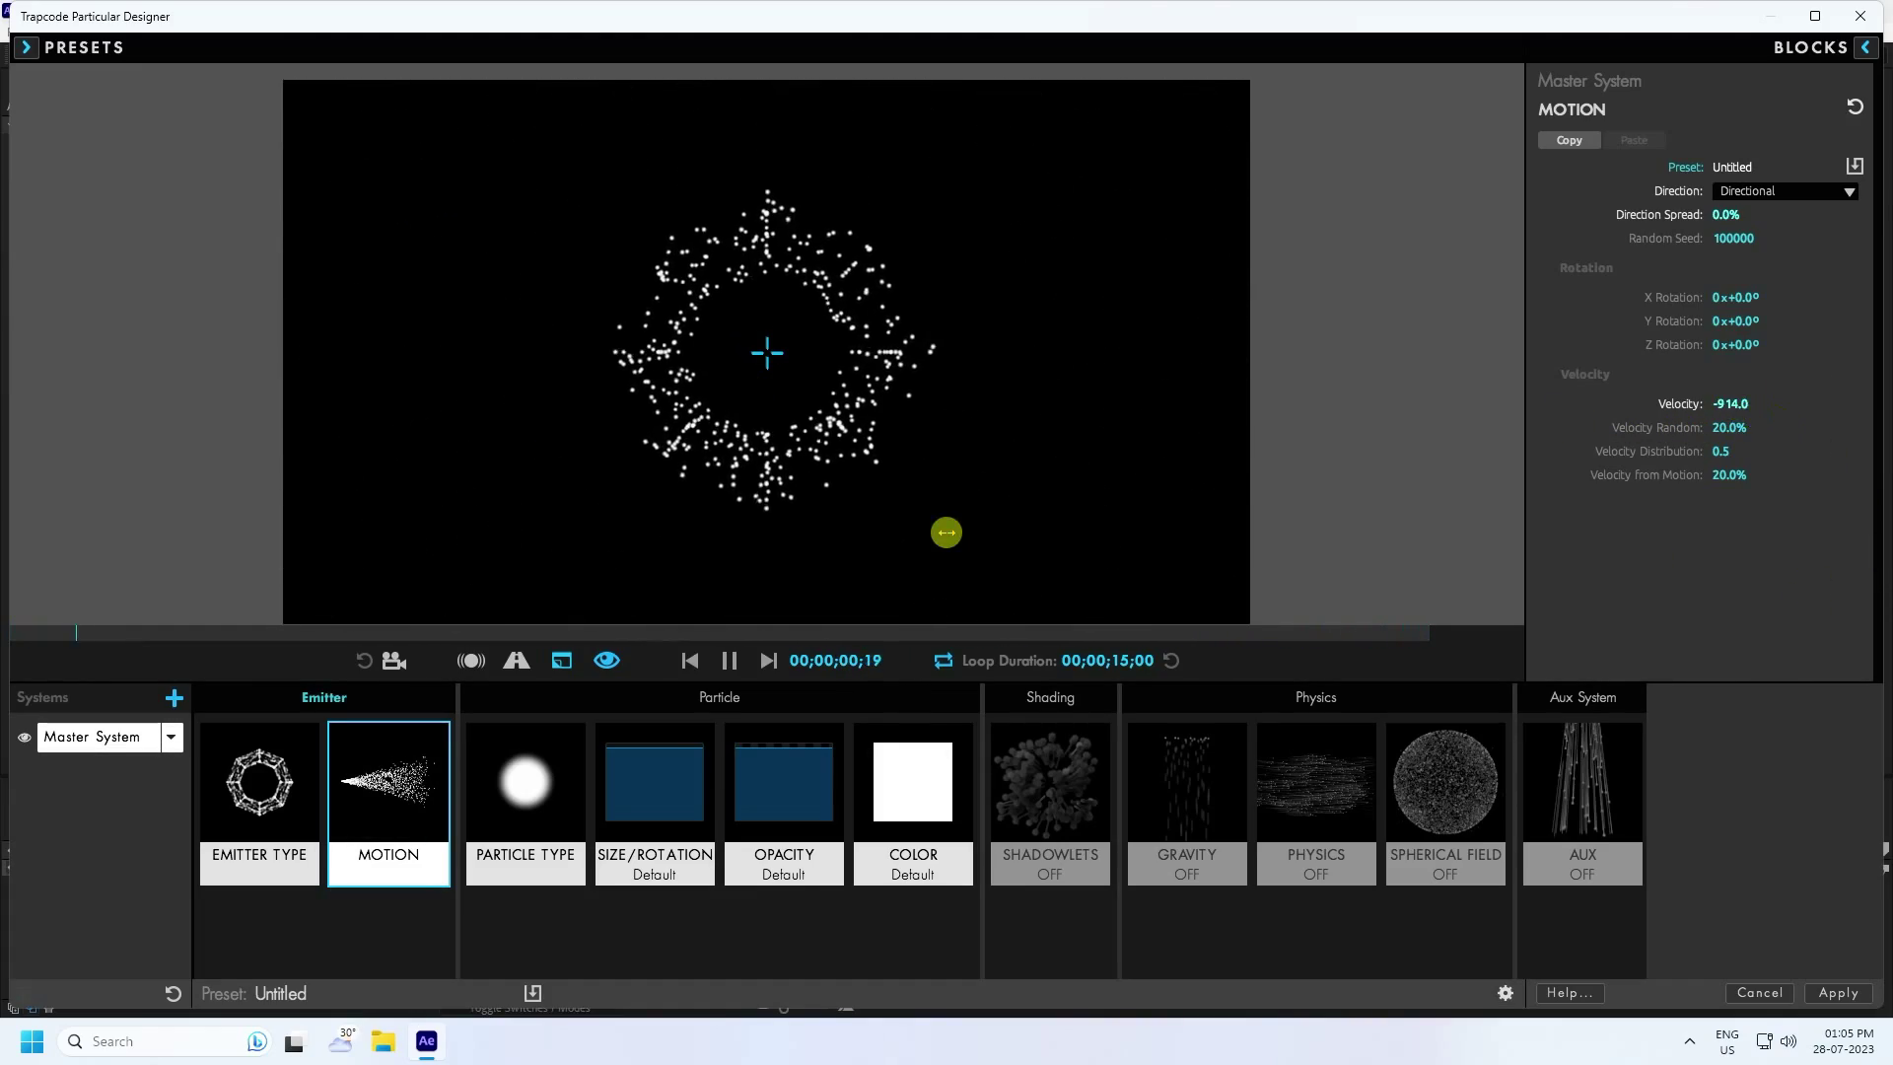
left_click(1734, 403)
type("-600")
key("Return")
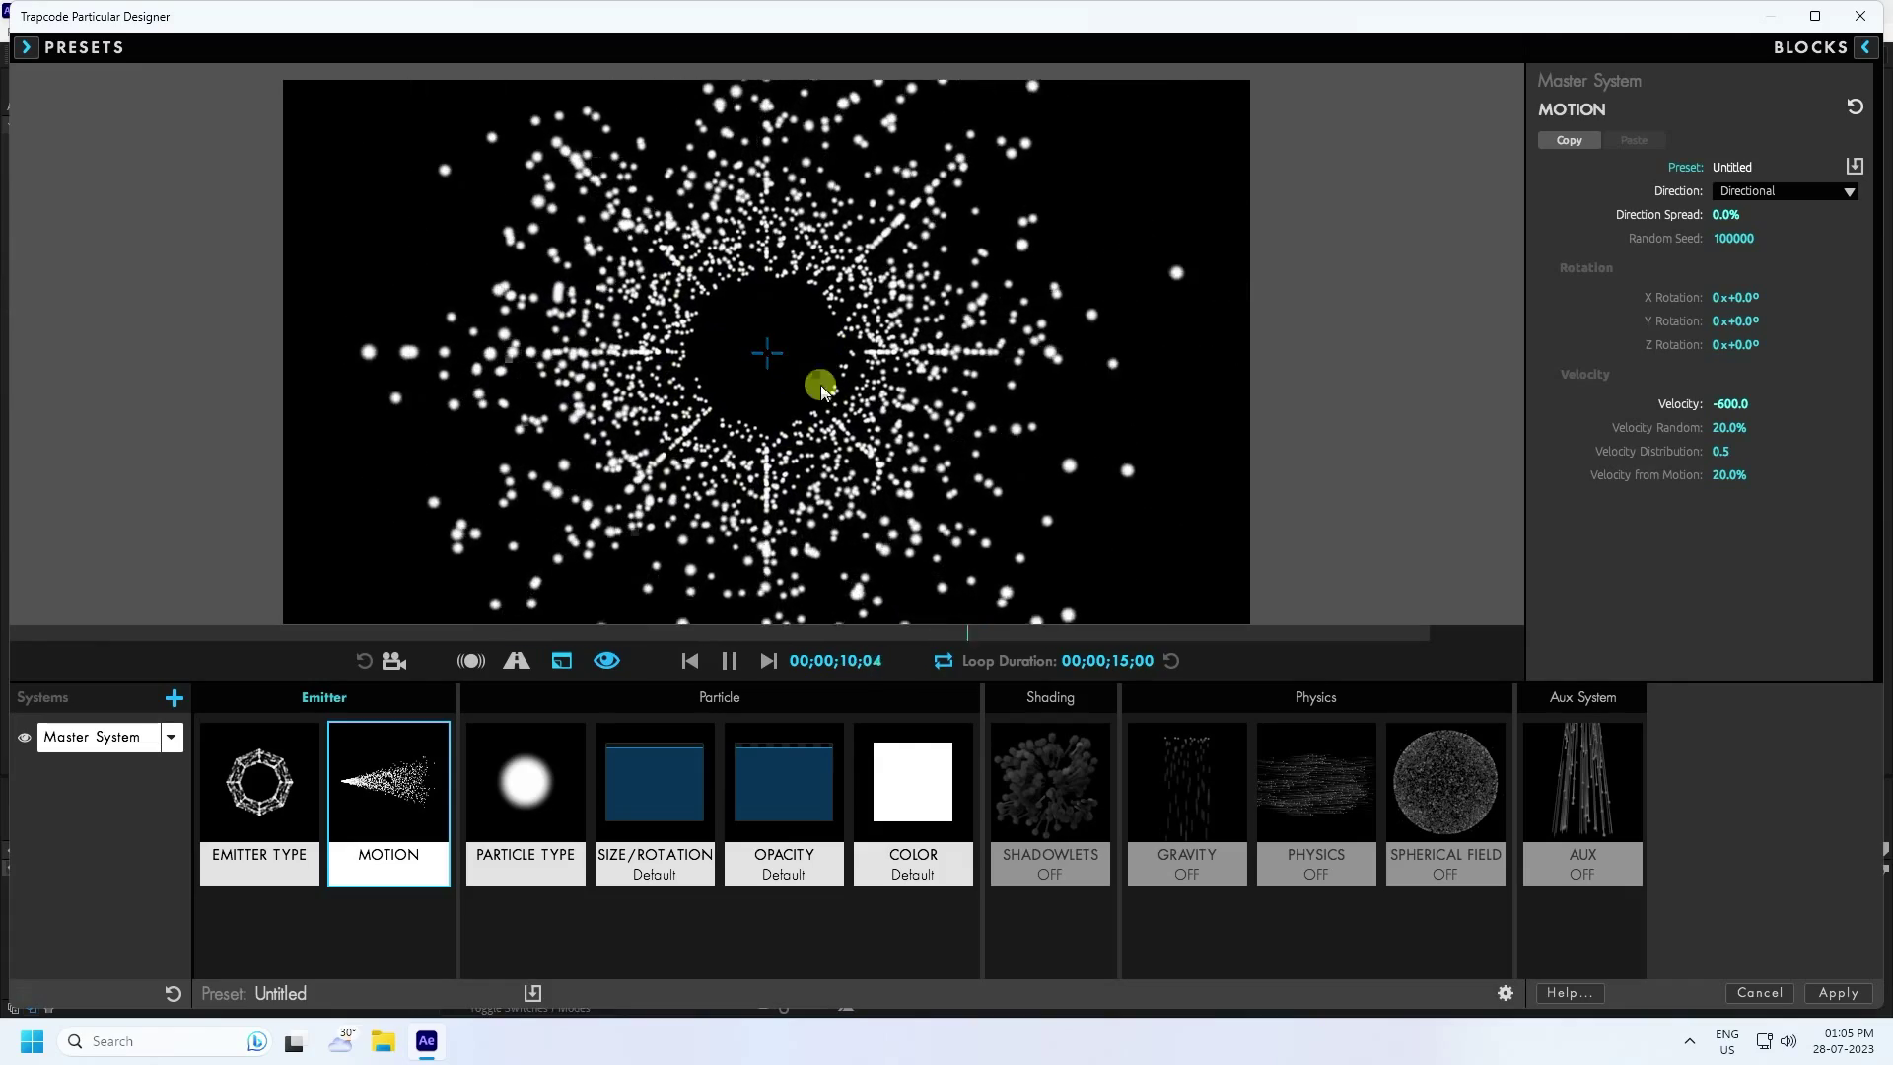
Keep Sphere as the particle type and set particle feather to 0
left_click(518, 774)
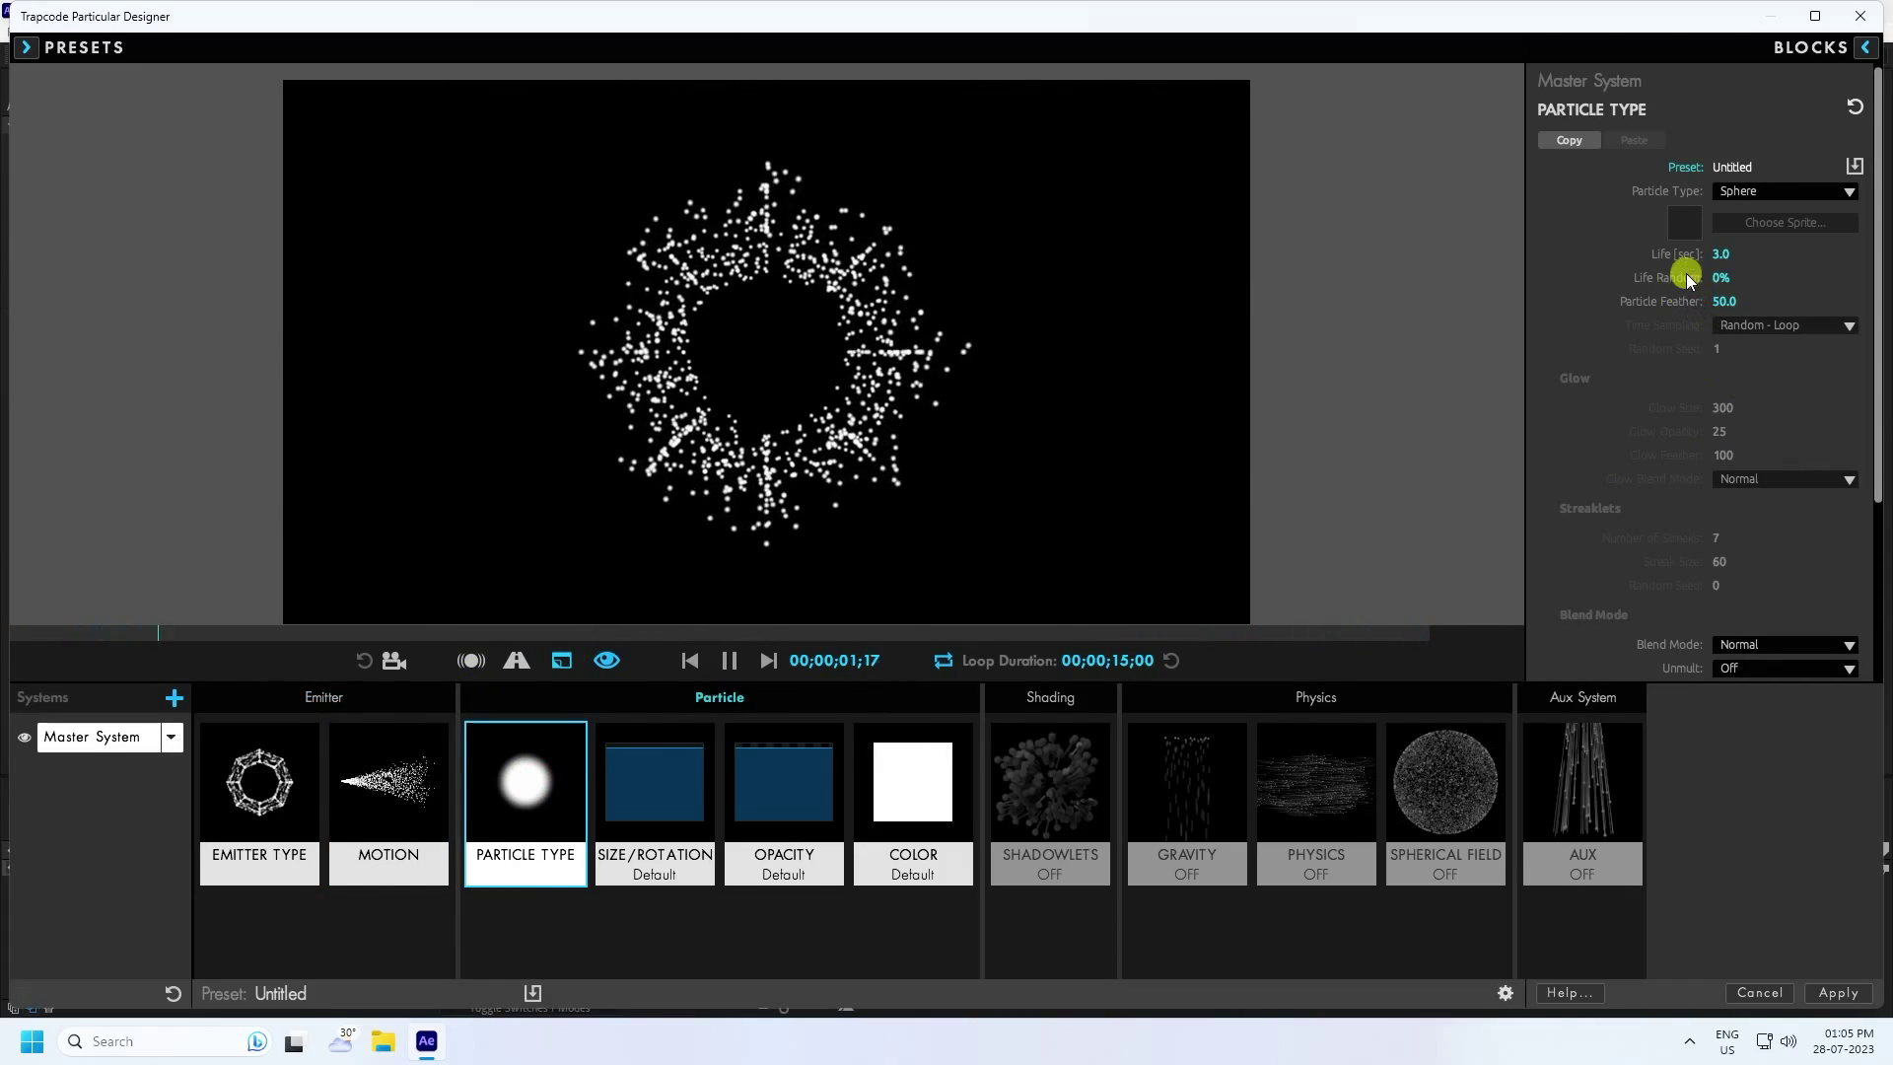
left_click(1745, 193)
left_click(1785, 186)
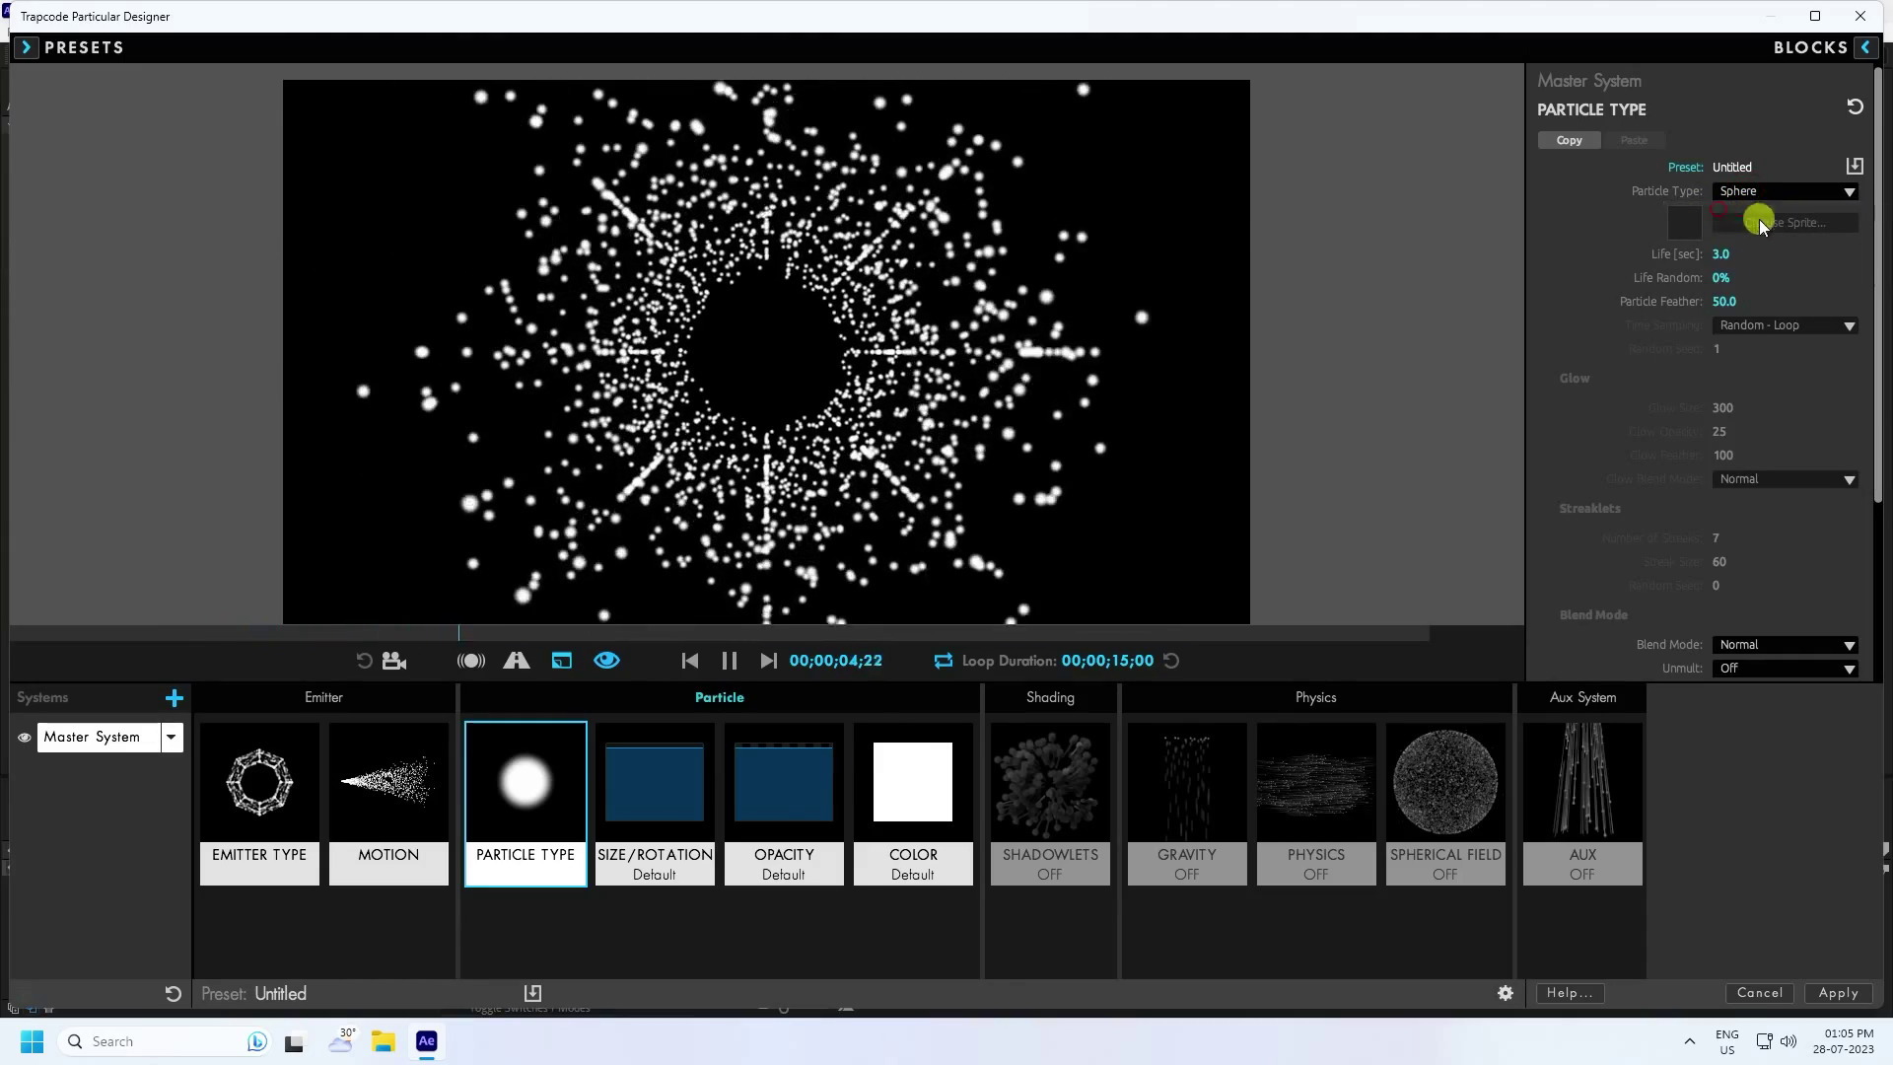
left_click(1723, 301)
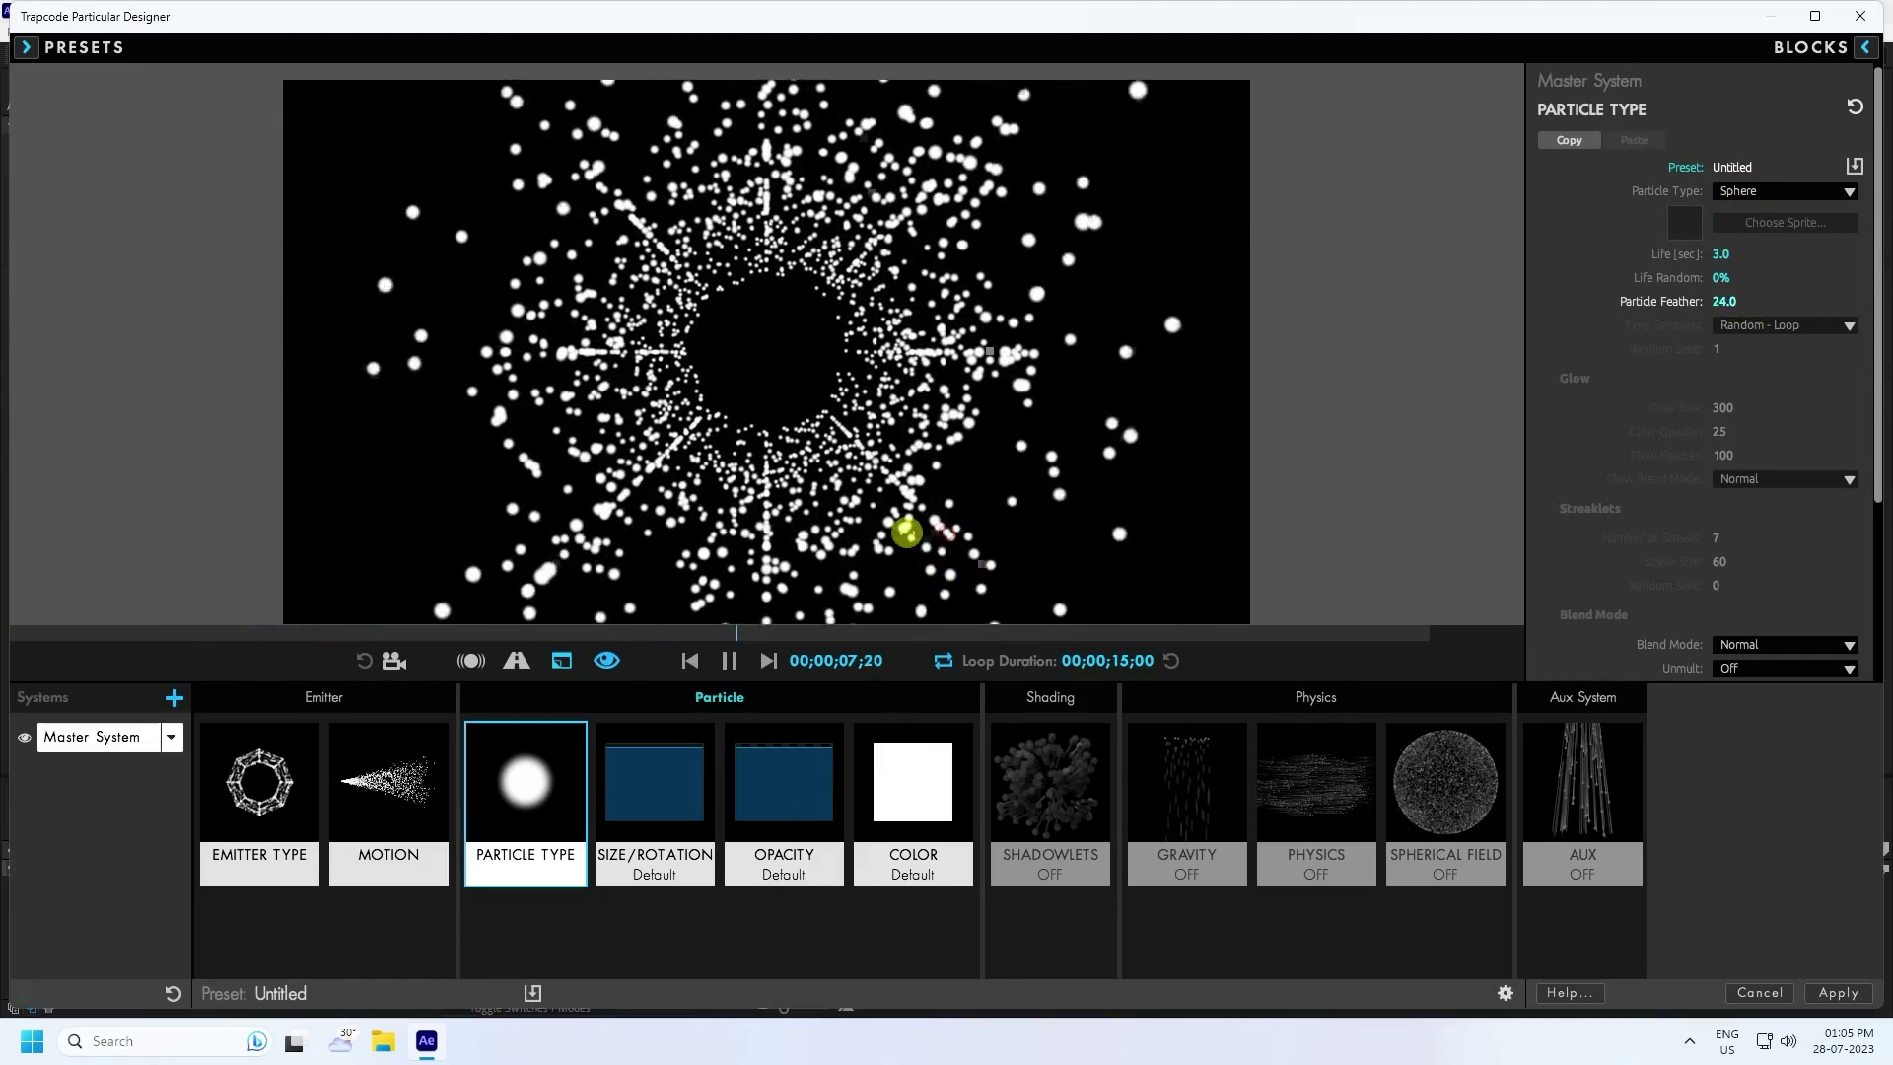
left_click_drag(1732, 300, 1725, 302)
key("Return")
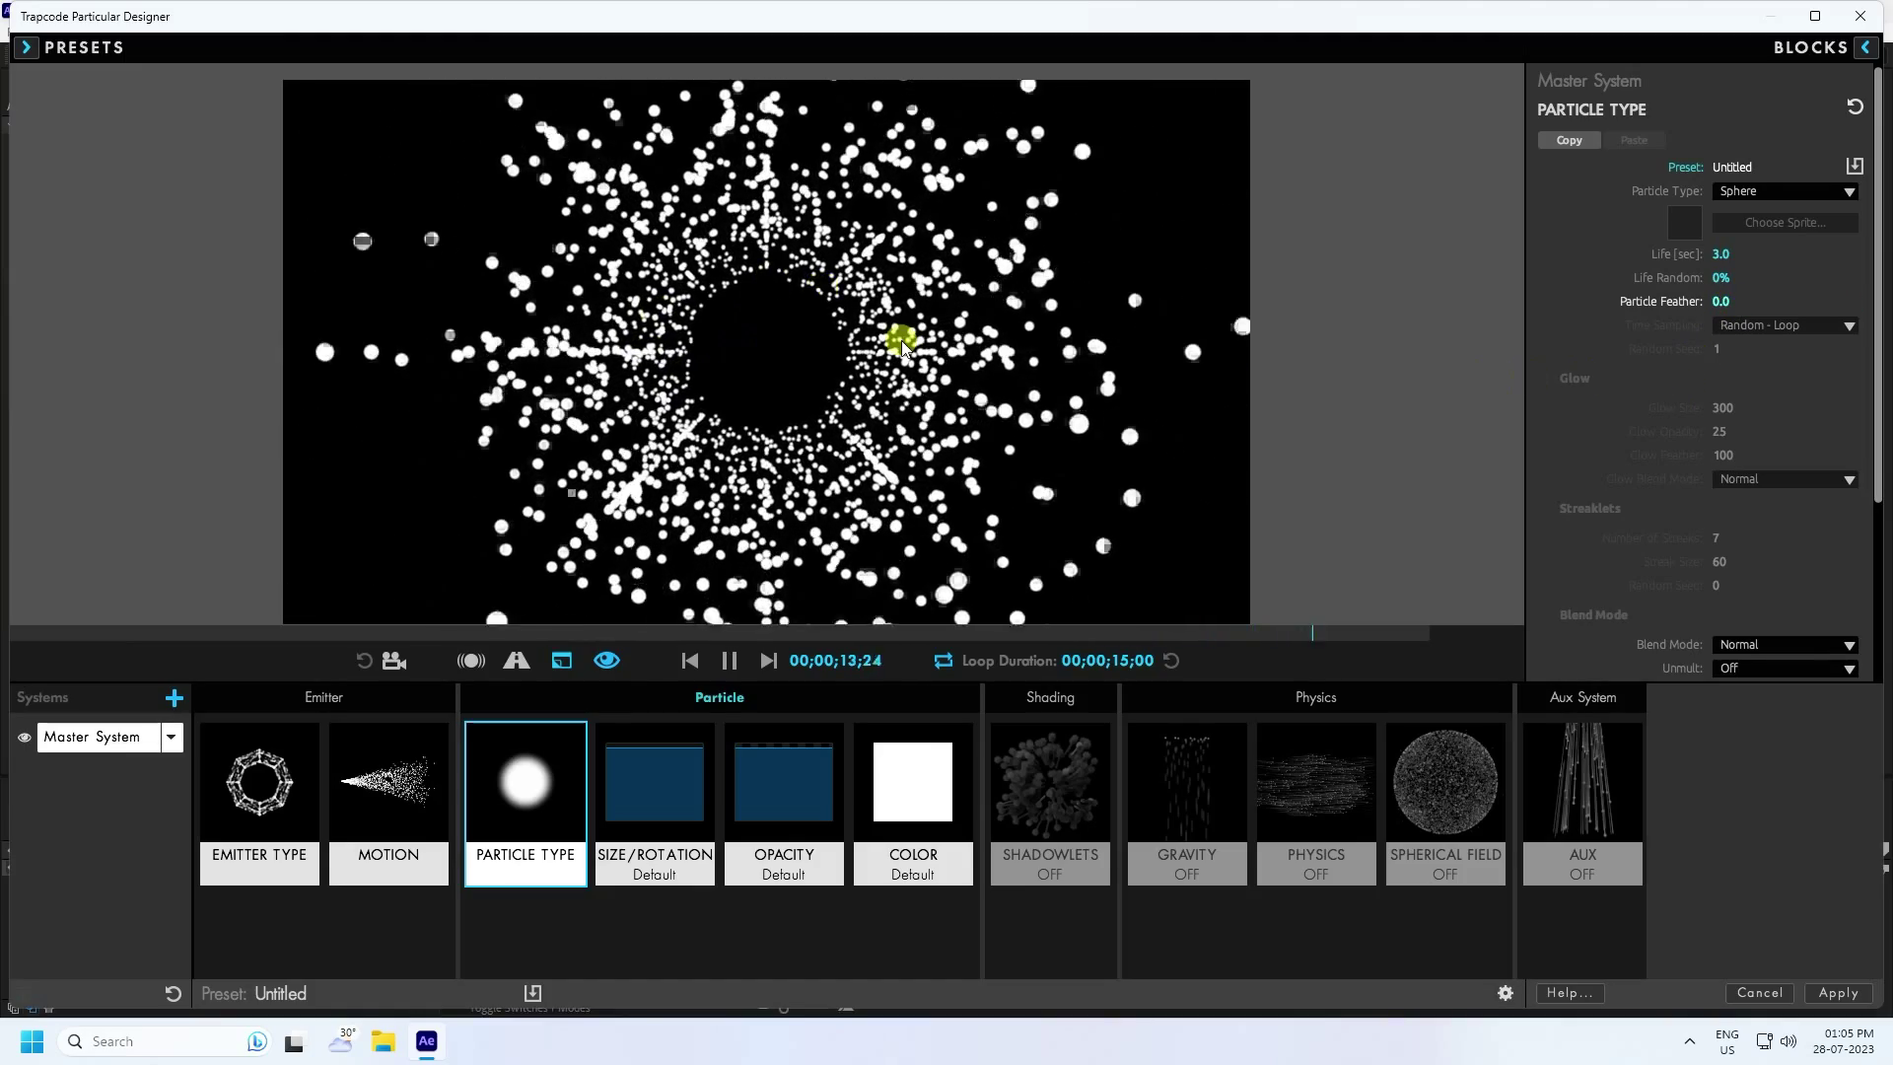
scroll(1632, 512, "down", 5)
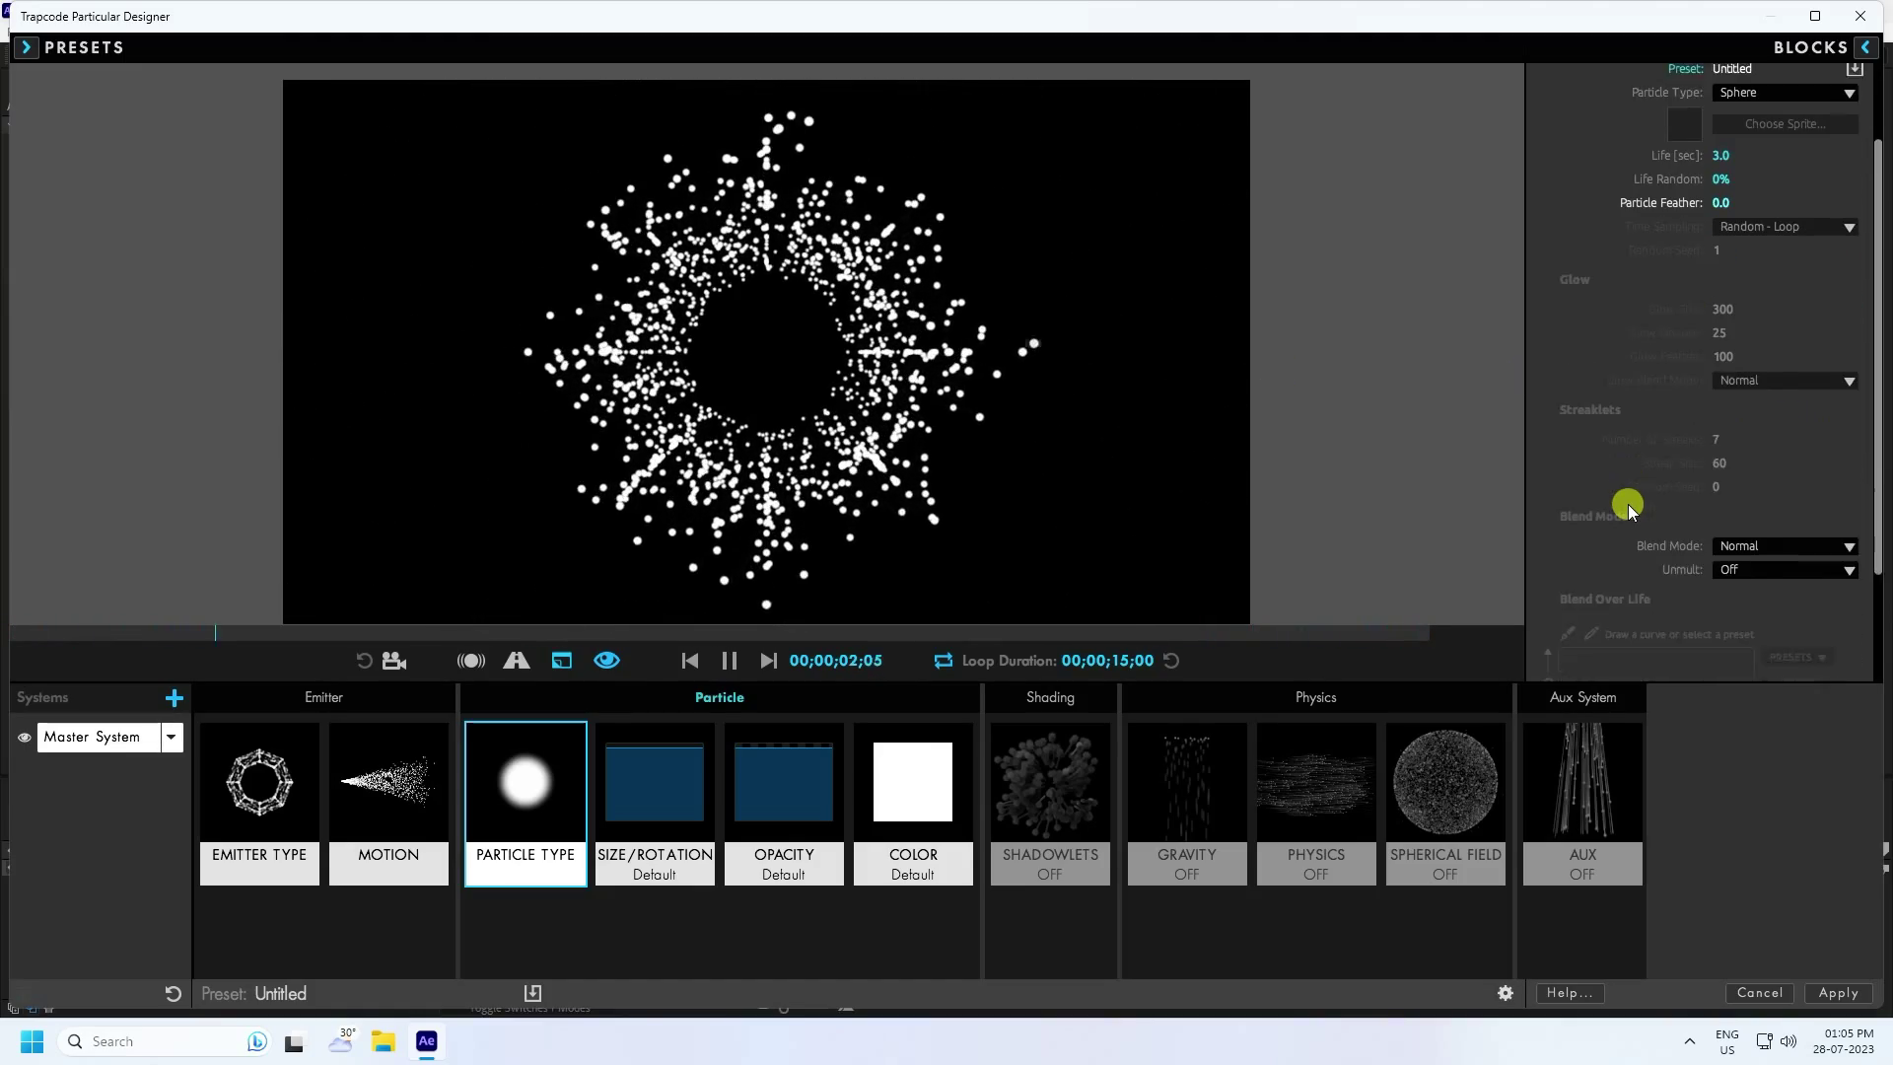
scroll(1631, 511, "up", 3)
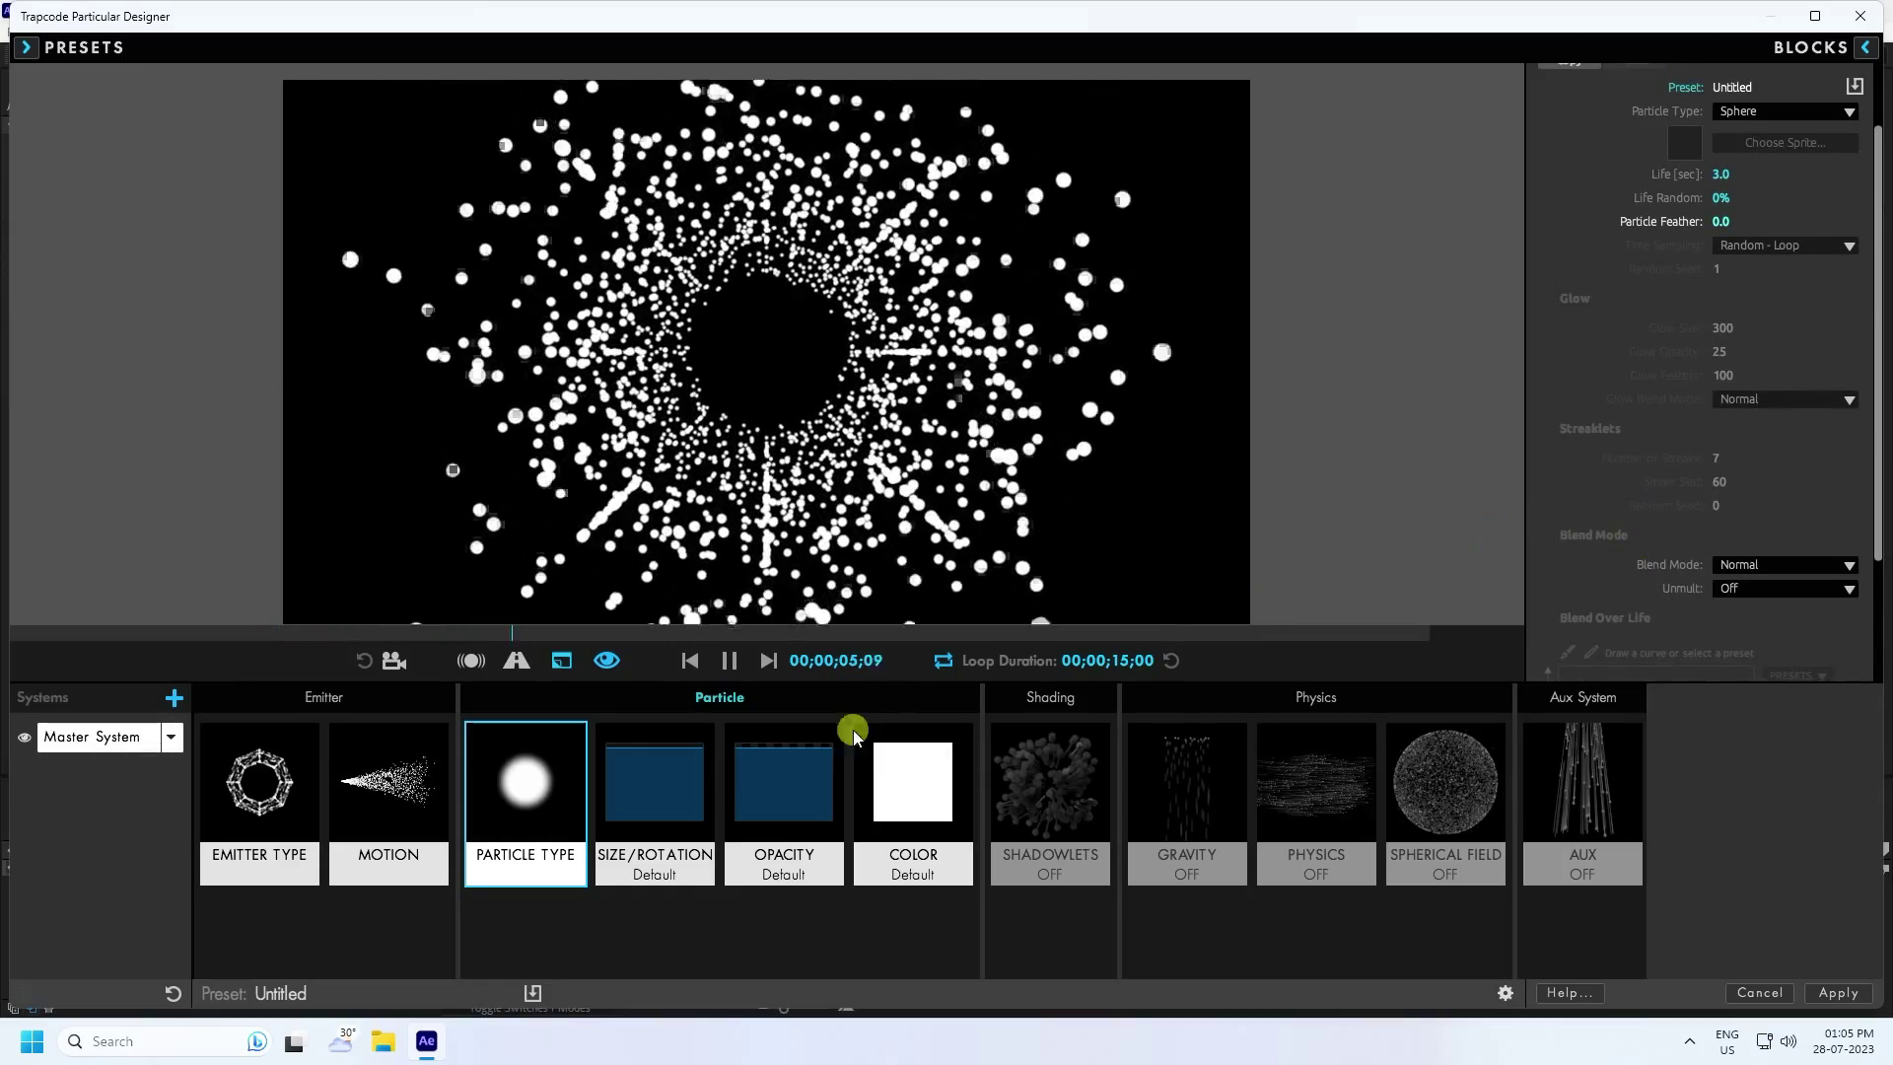
Set the particle size to 2.0
left_click(636, 814)
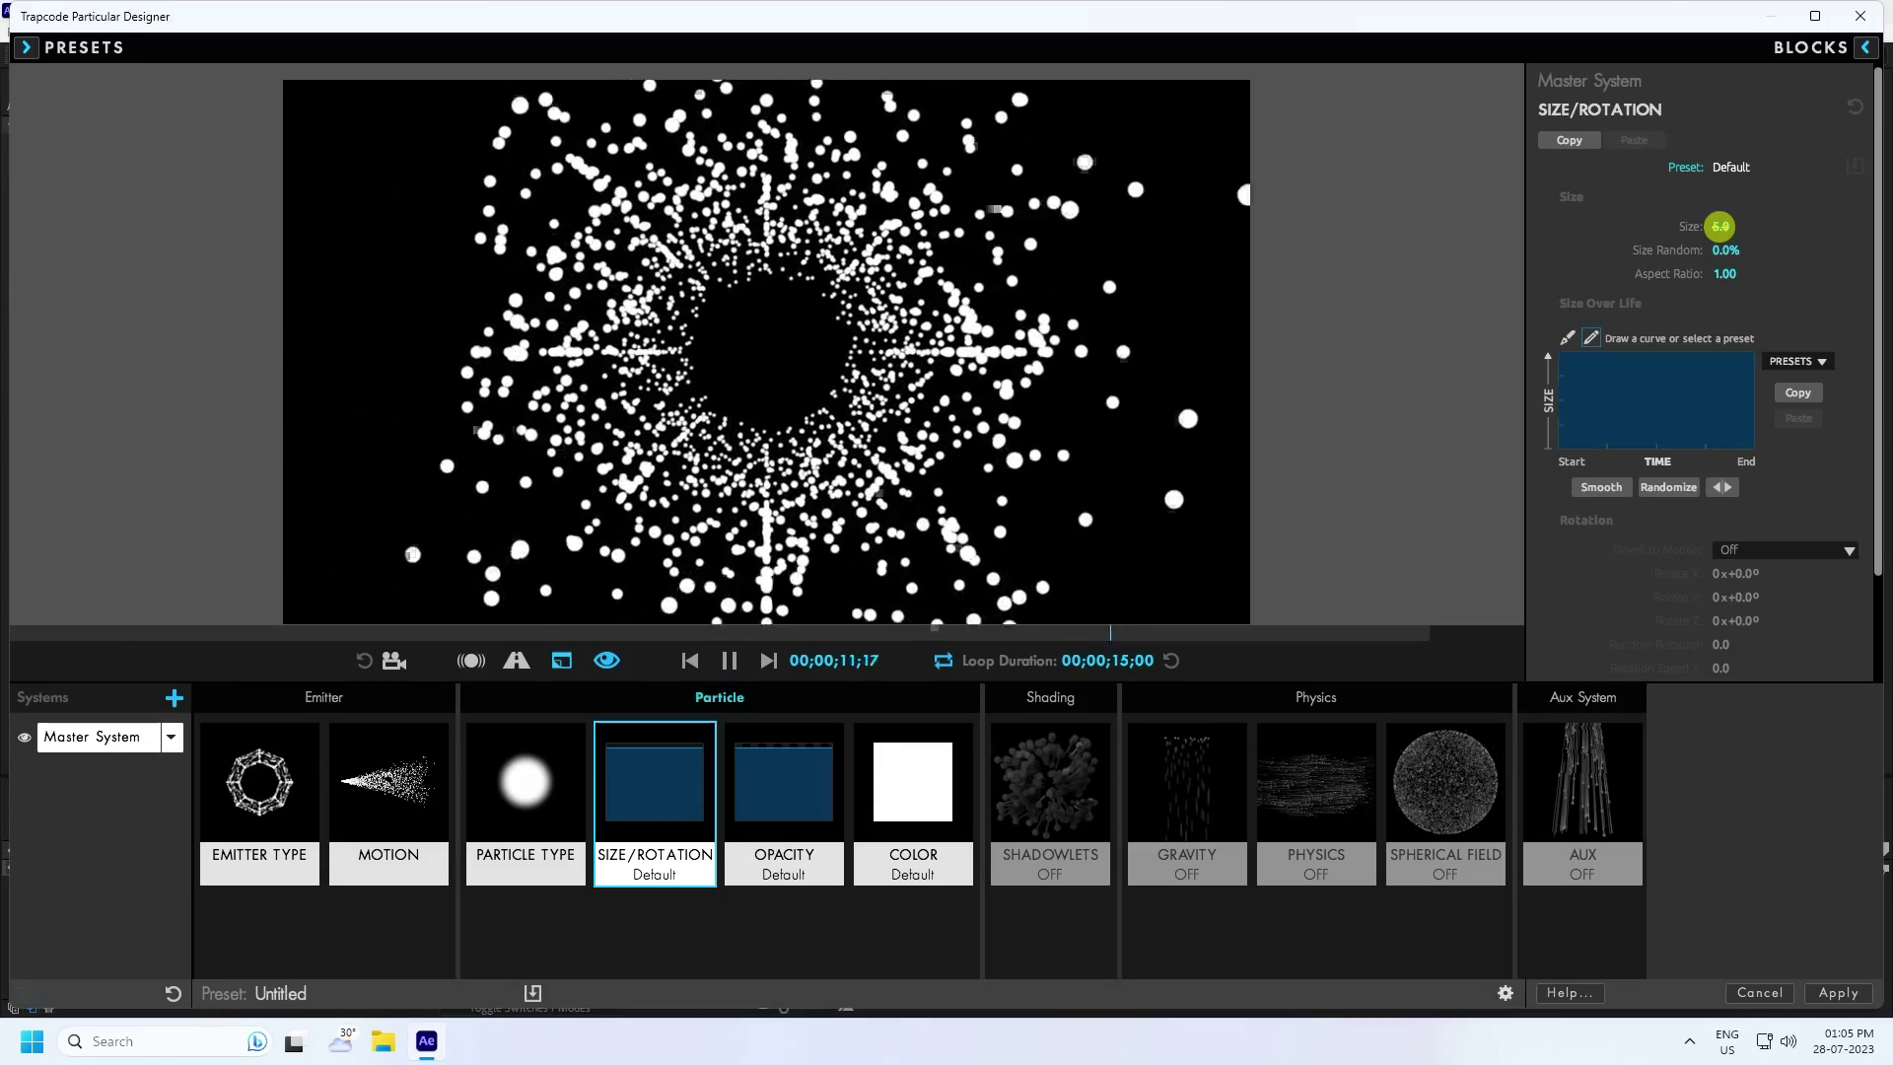
left_click(1719, 227)
type("2")
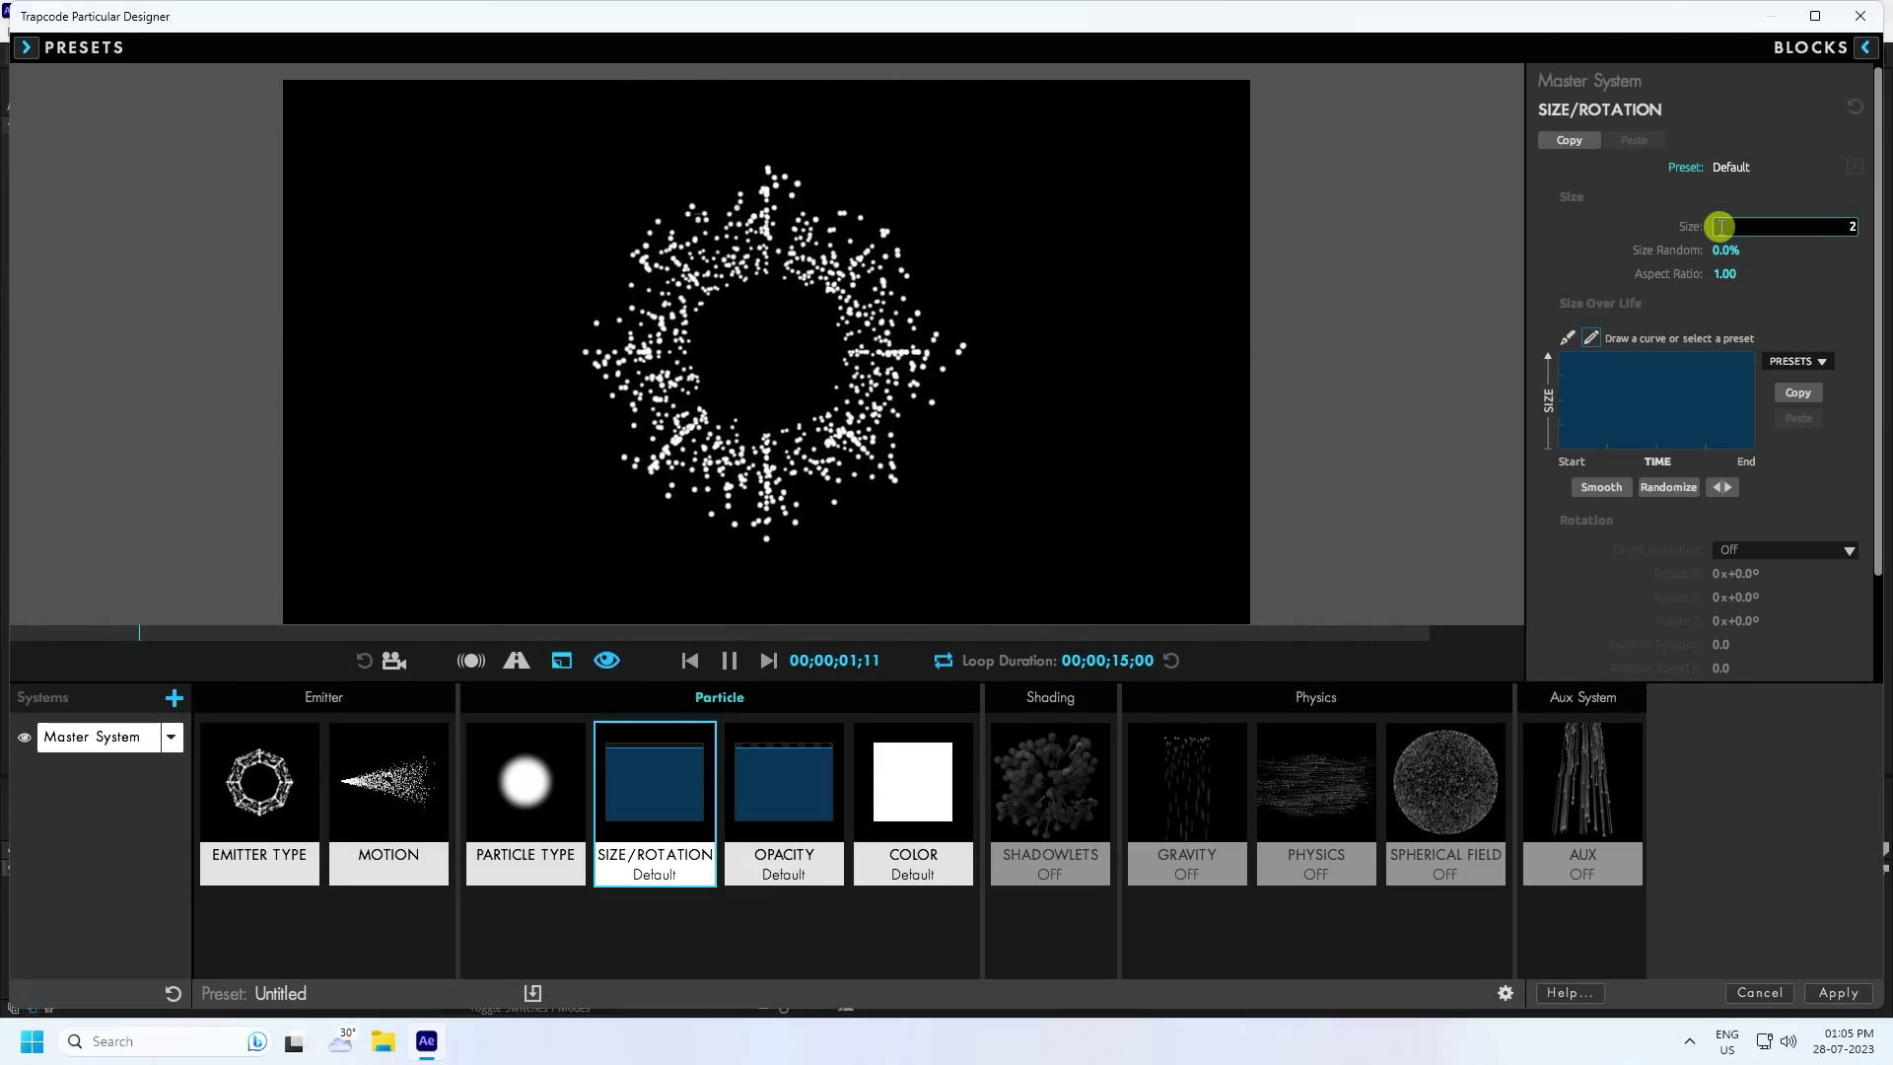
key("Return")
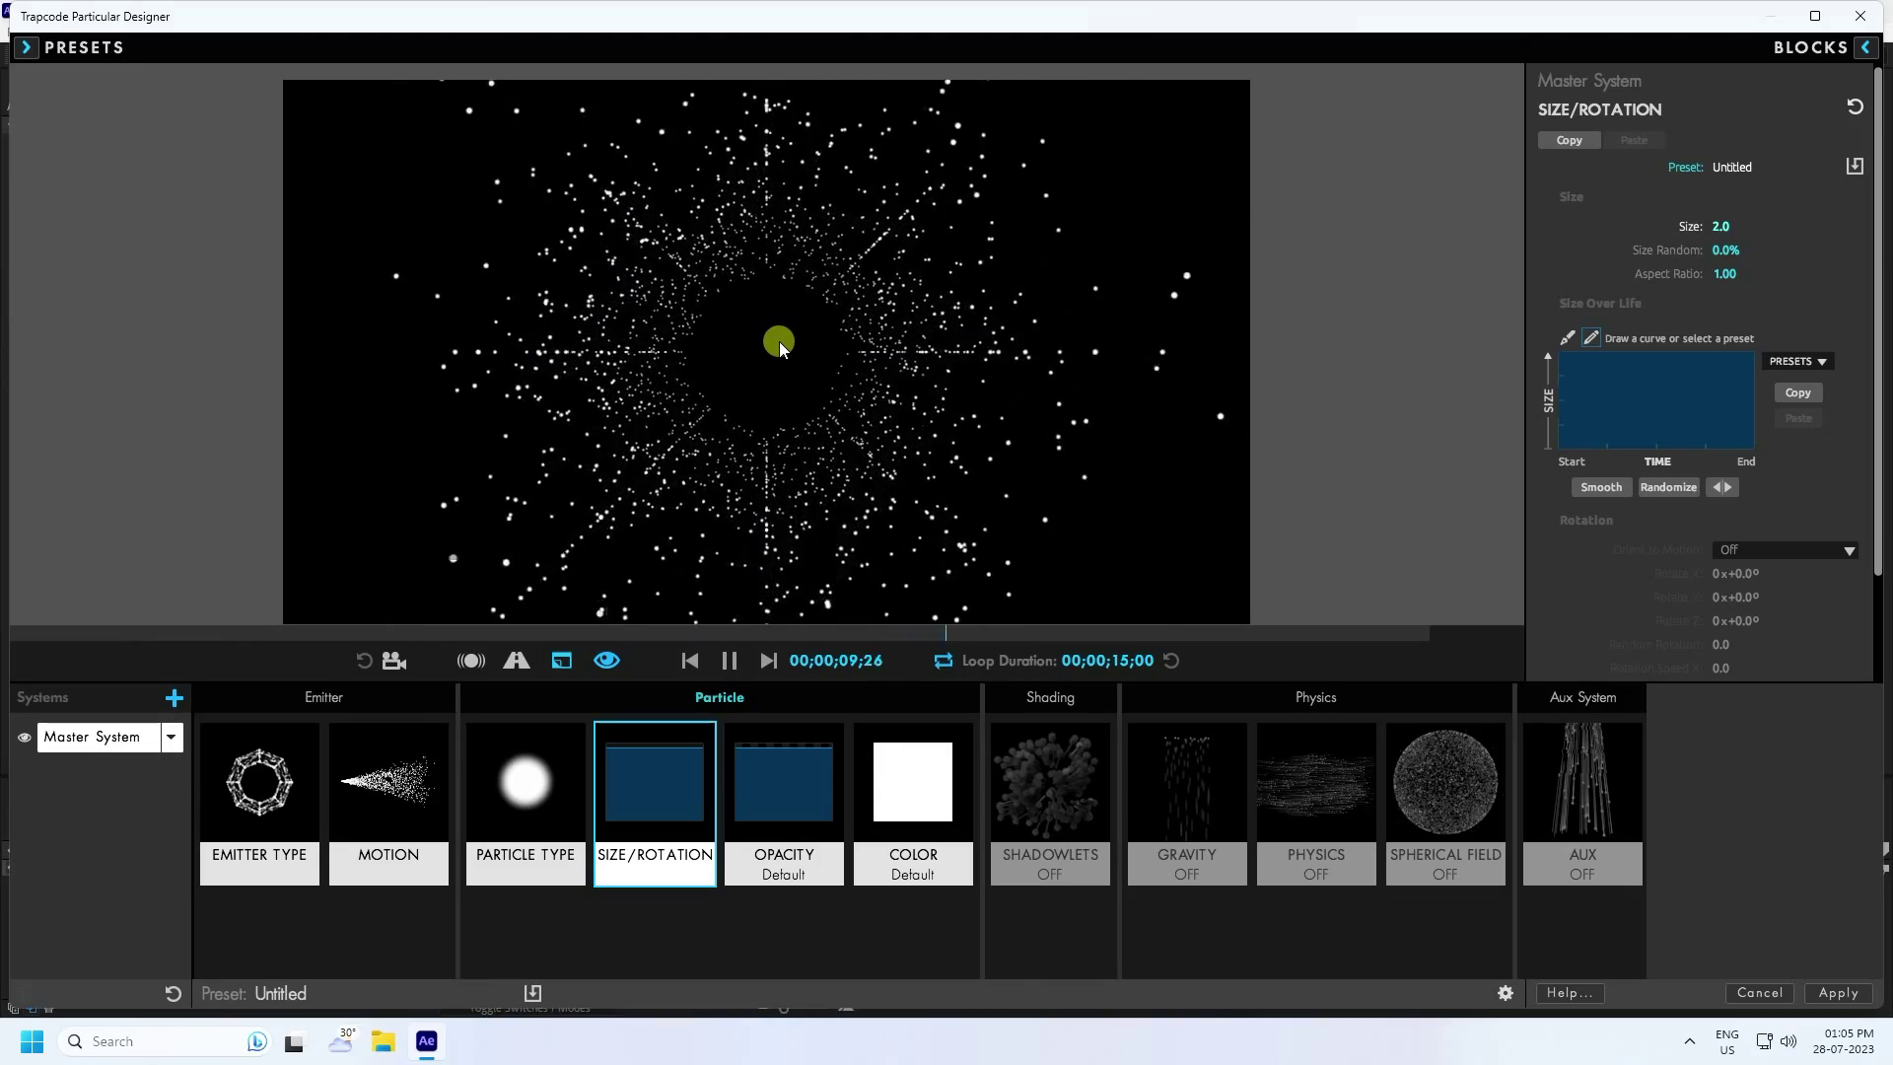
scroll(1611, 573, "down", 3)
scroll(1611, 573, "up", 3)
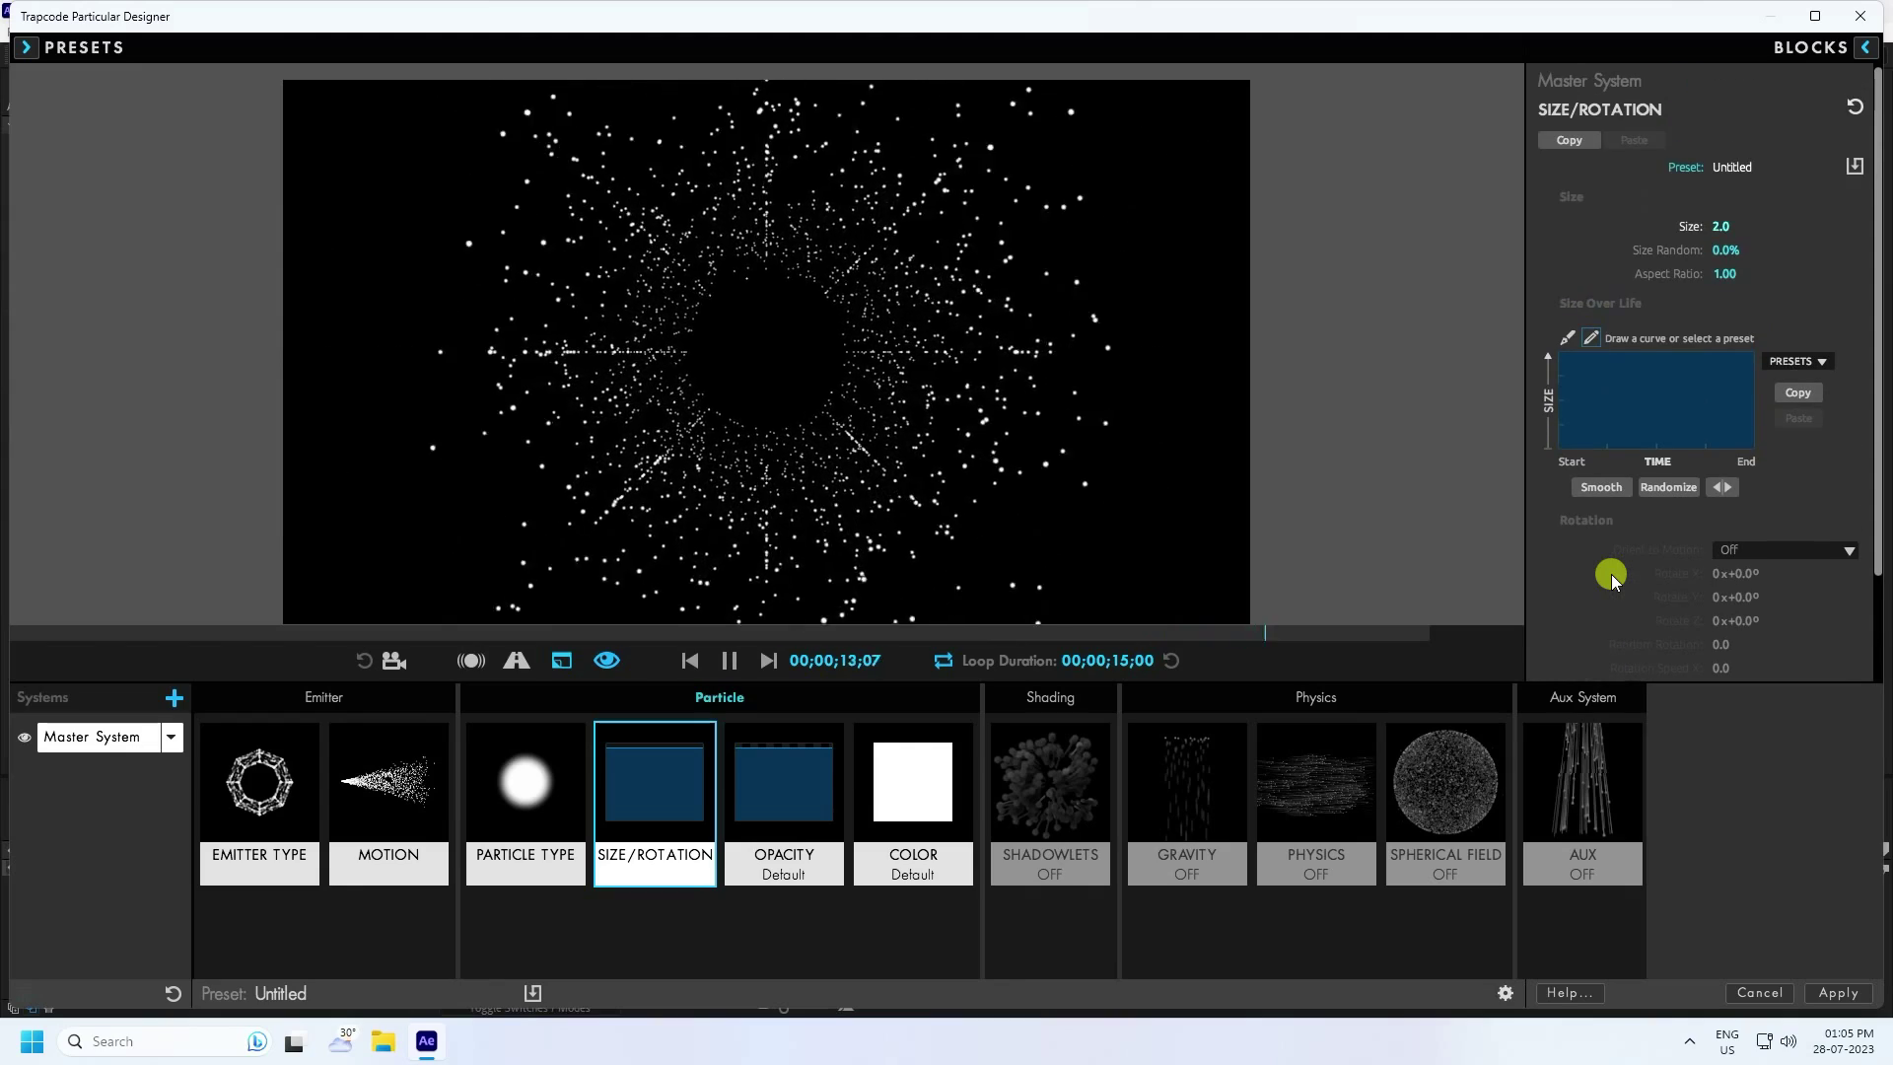
Colour particles Random from Gradient, removing yellow, green and cyan stops to leave red-to-blue
left_click(915, 825)
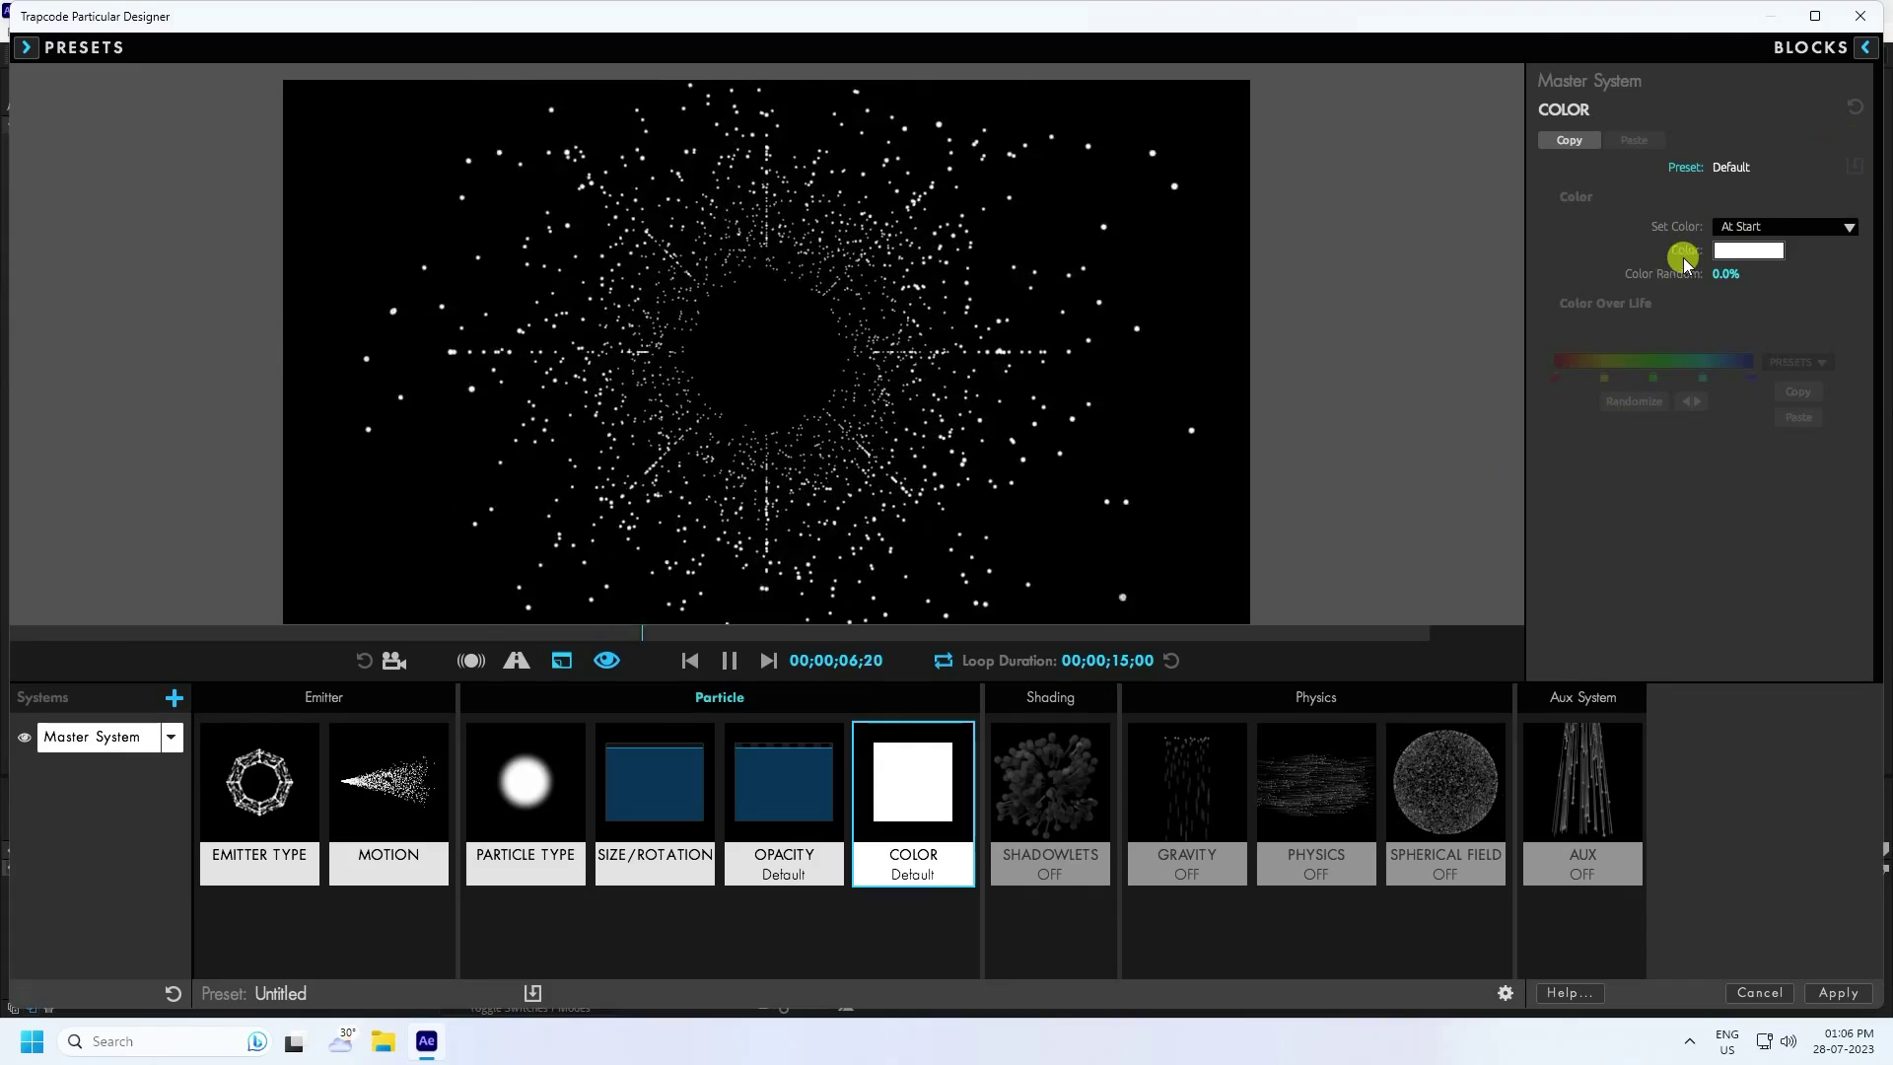
left_click(1750, 227)
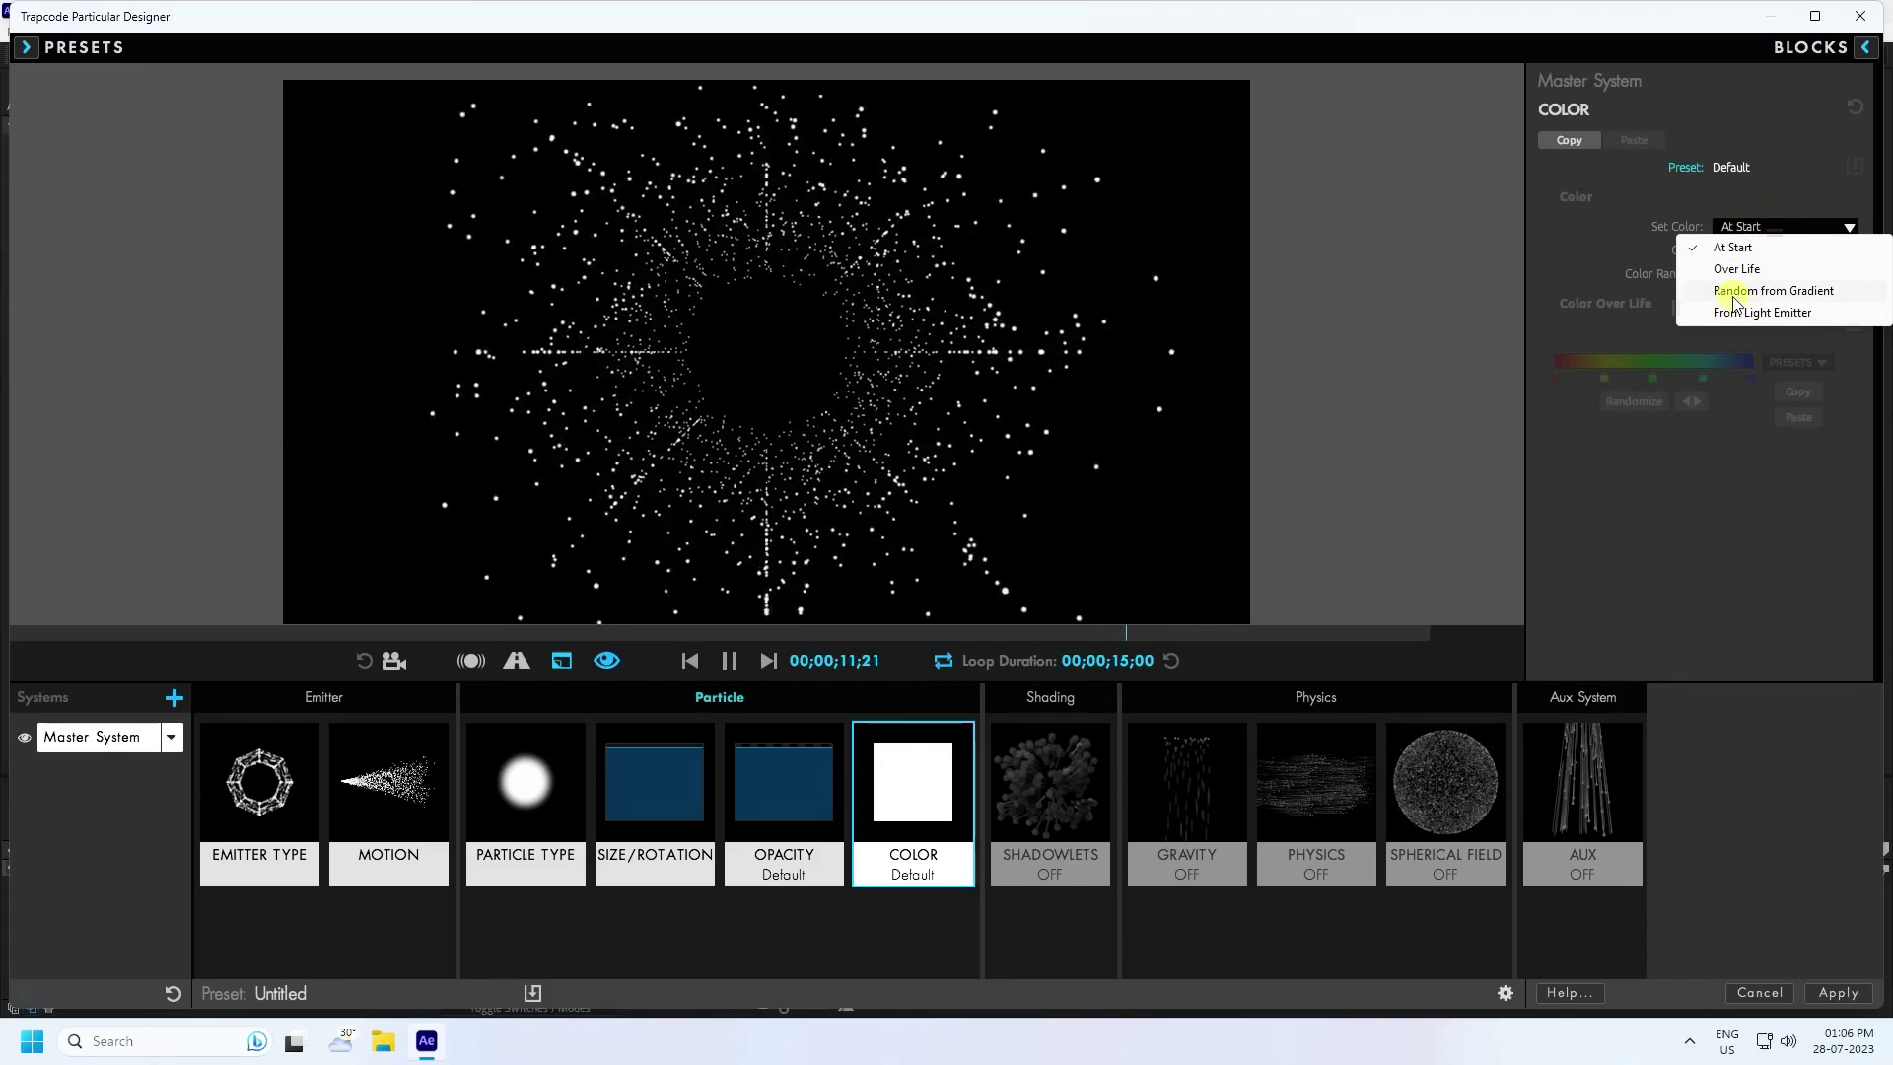
left_click(1791, 293)
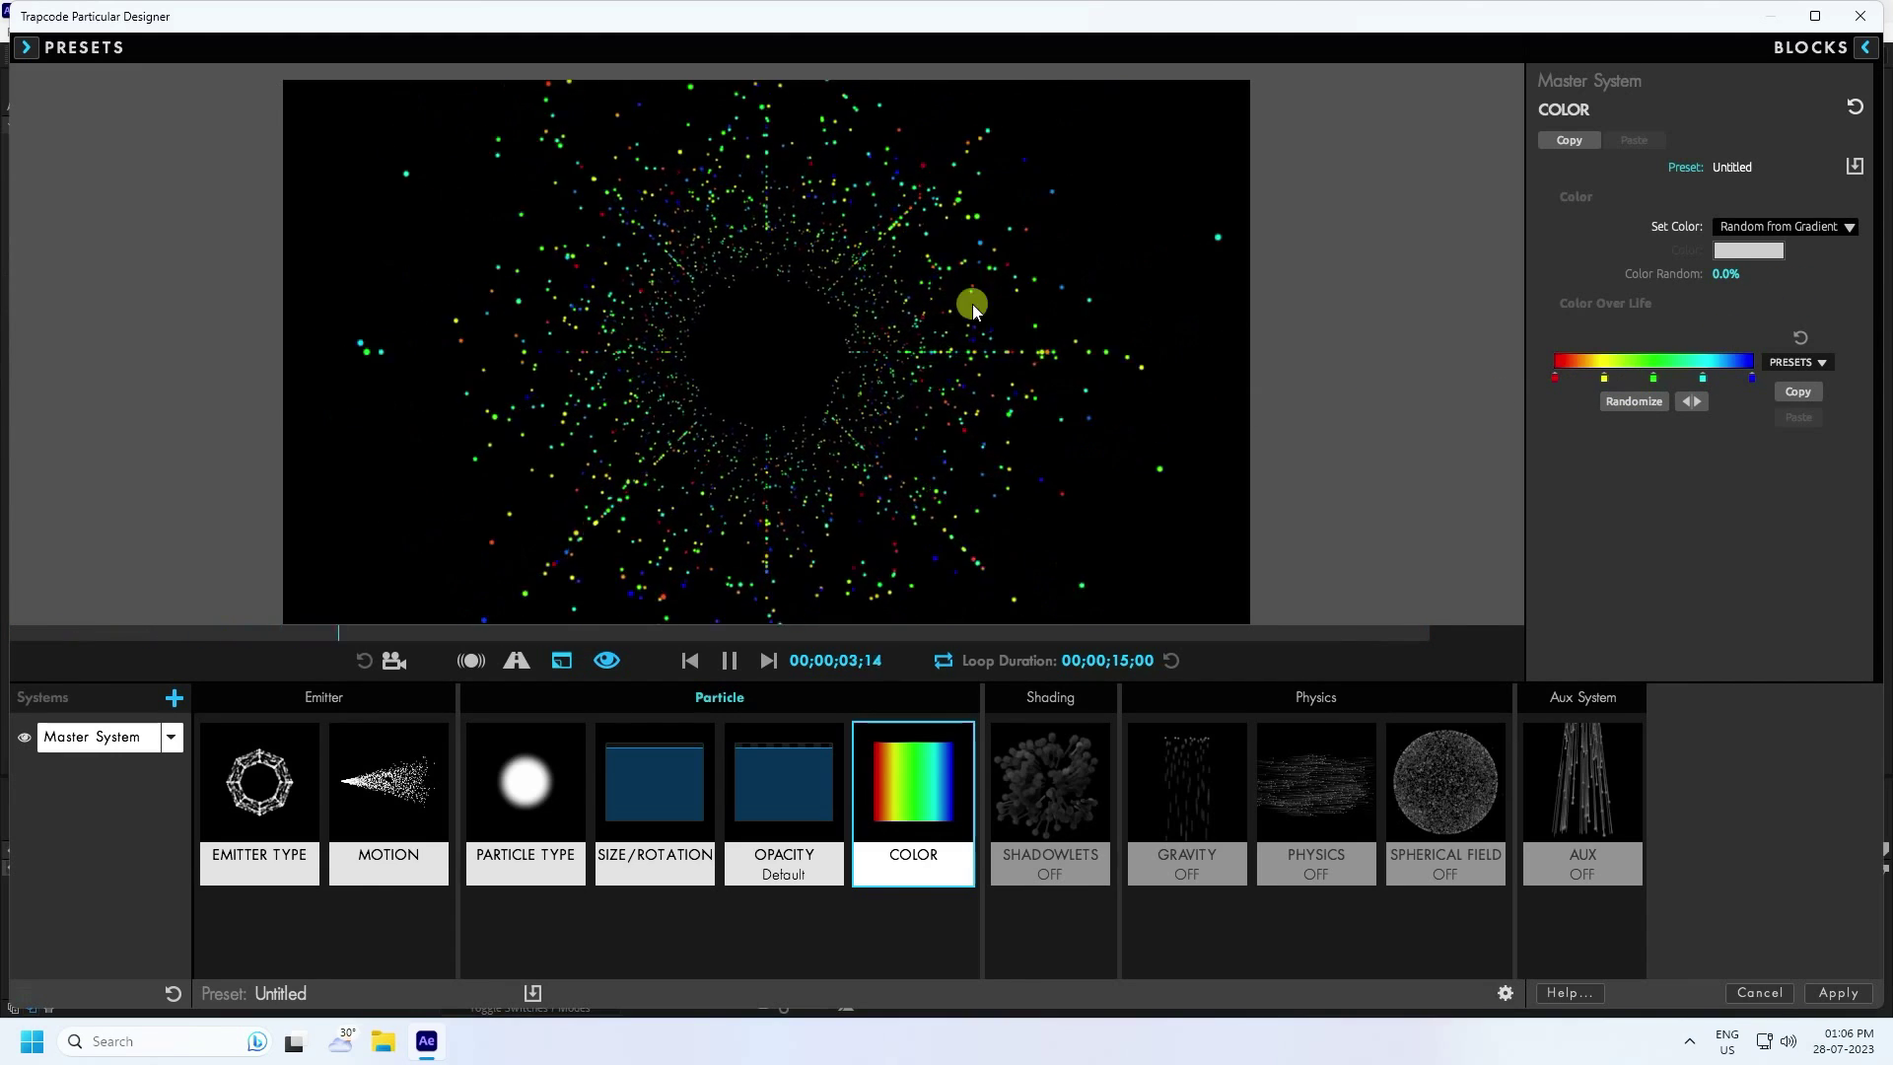
left_click_drag(1605, 377, 1601, 448)
left_click_drag(1654, 376, 1665, 494)
left_click_drag(1701, 377, 1705, 526)
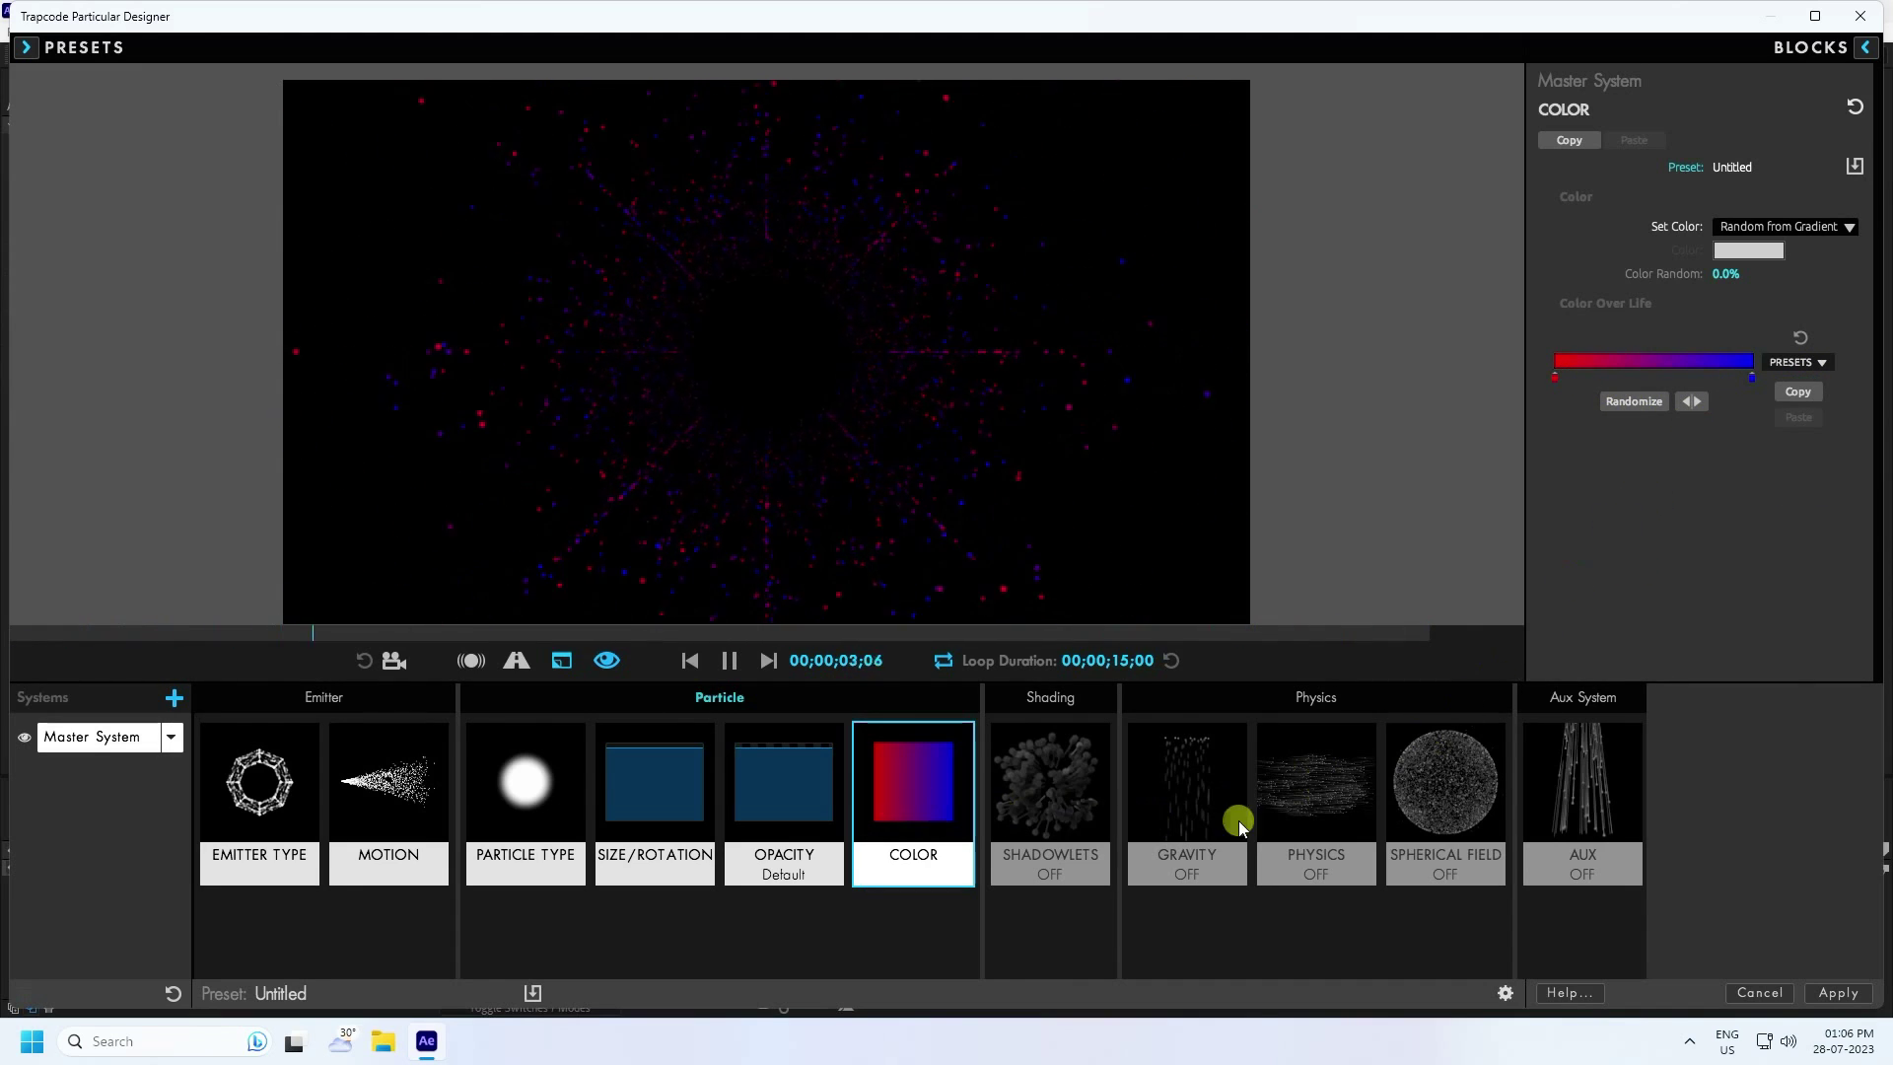
left_click(1582, 798)
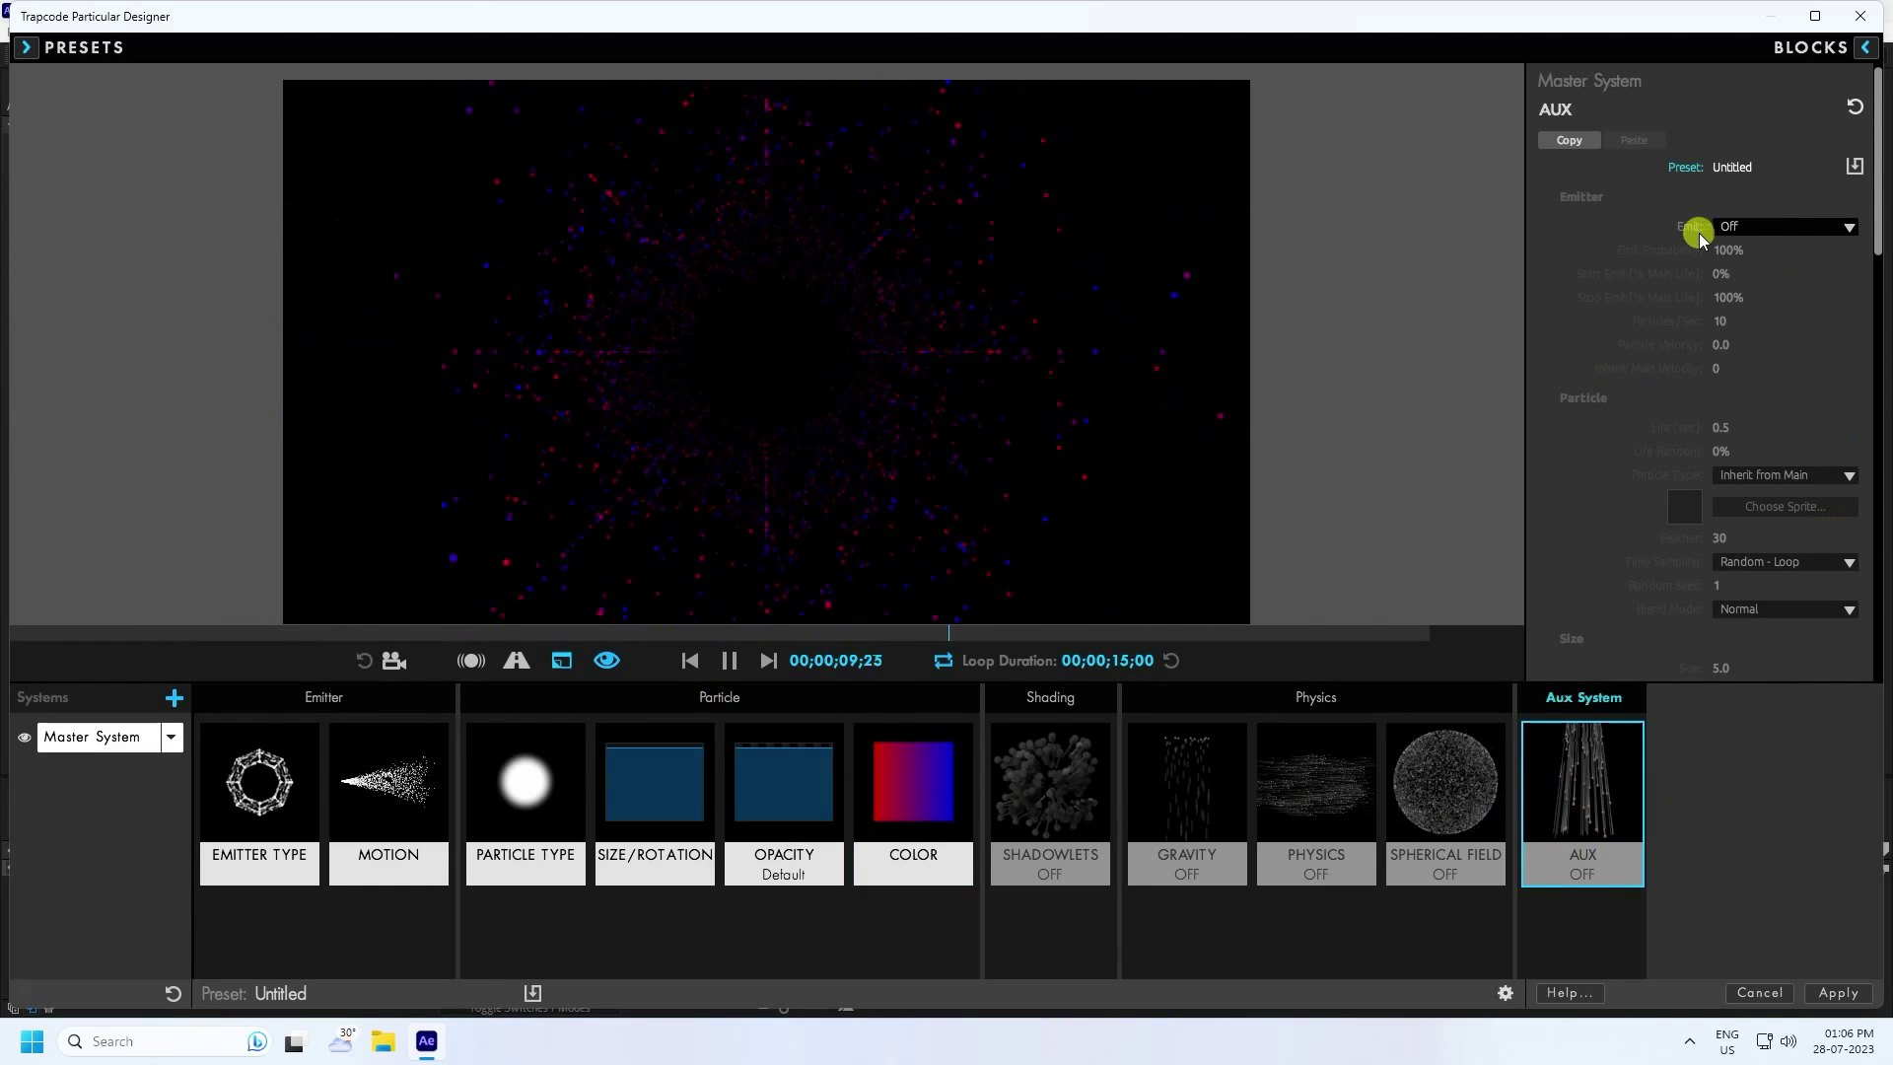
Have aux particles emit continuously at size 2.0 with 100% Color from Main
left_click(1735, 227)
left_click(1762, 291)
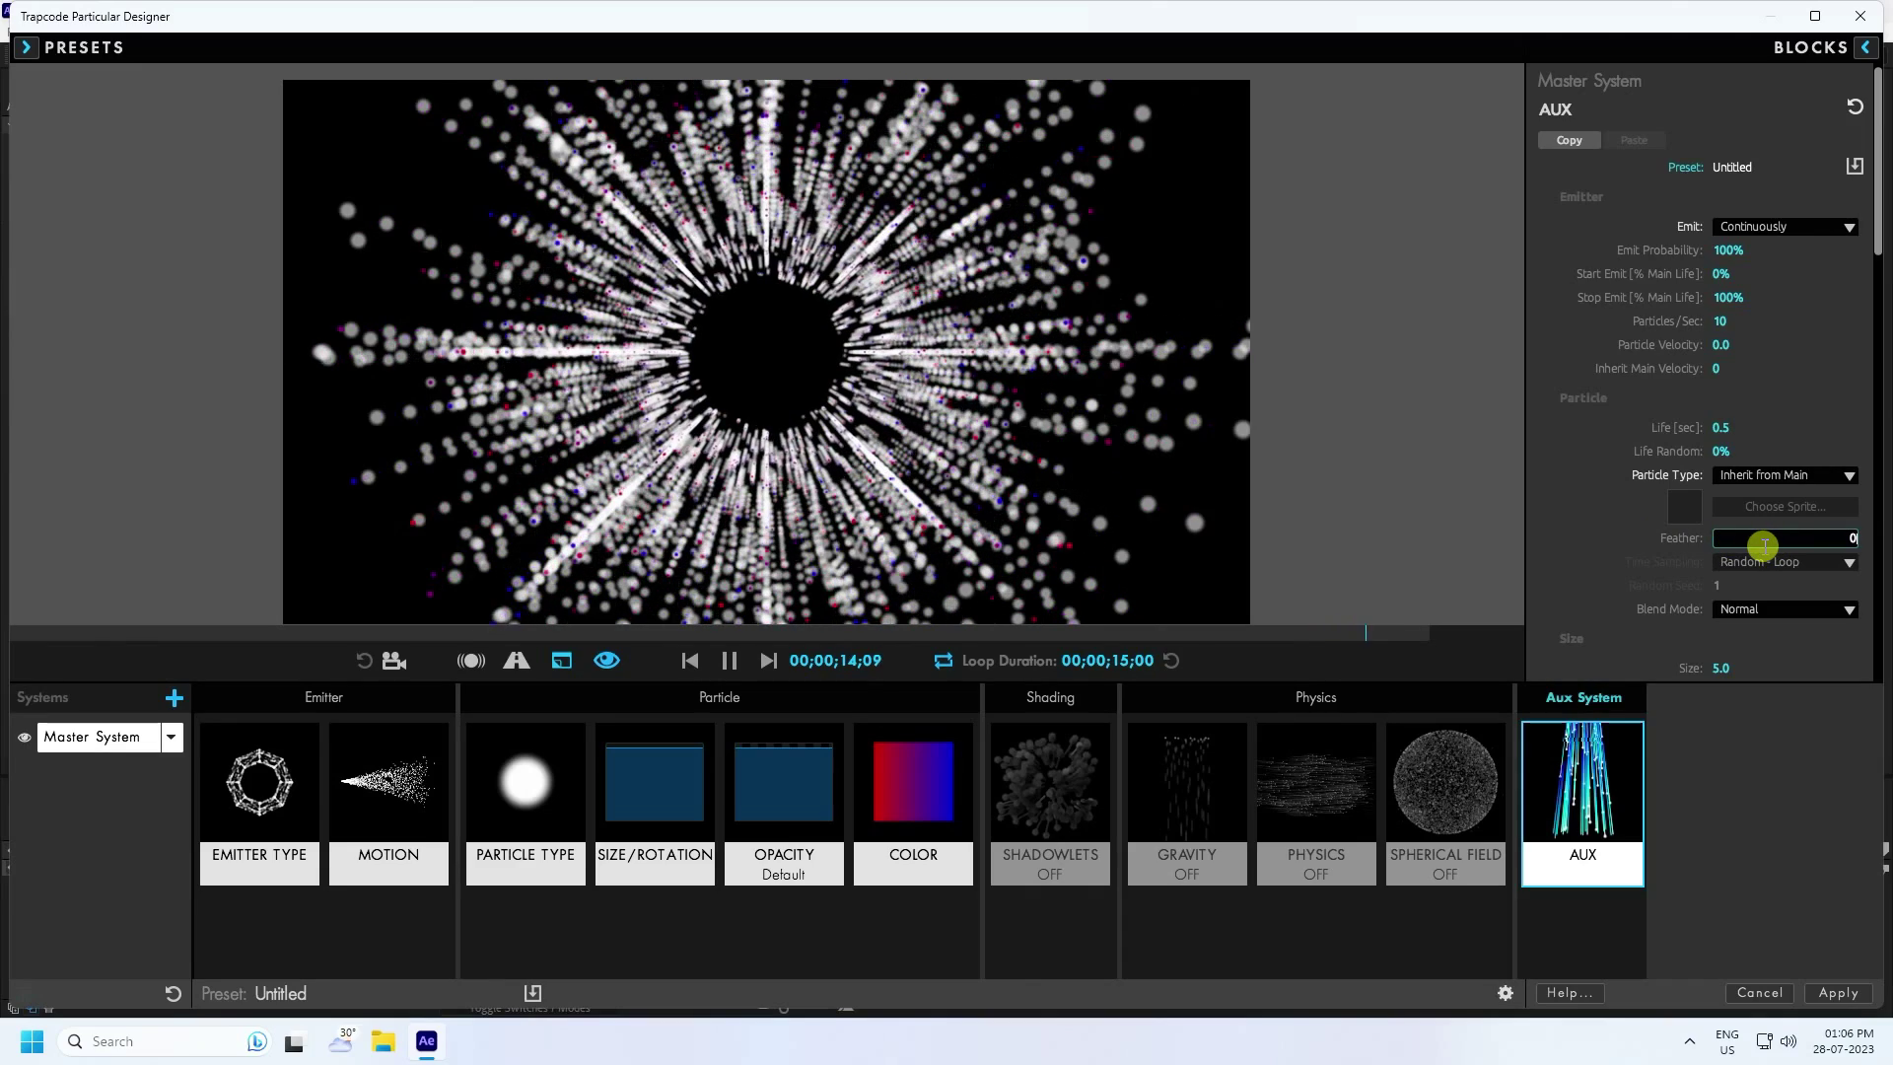
scroll(1653, 557, "down", 4)
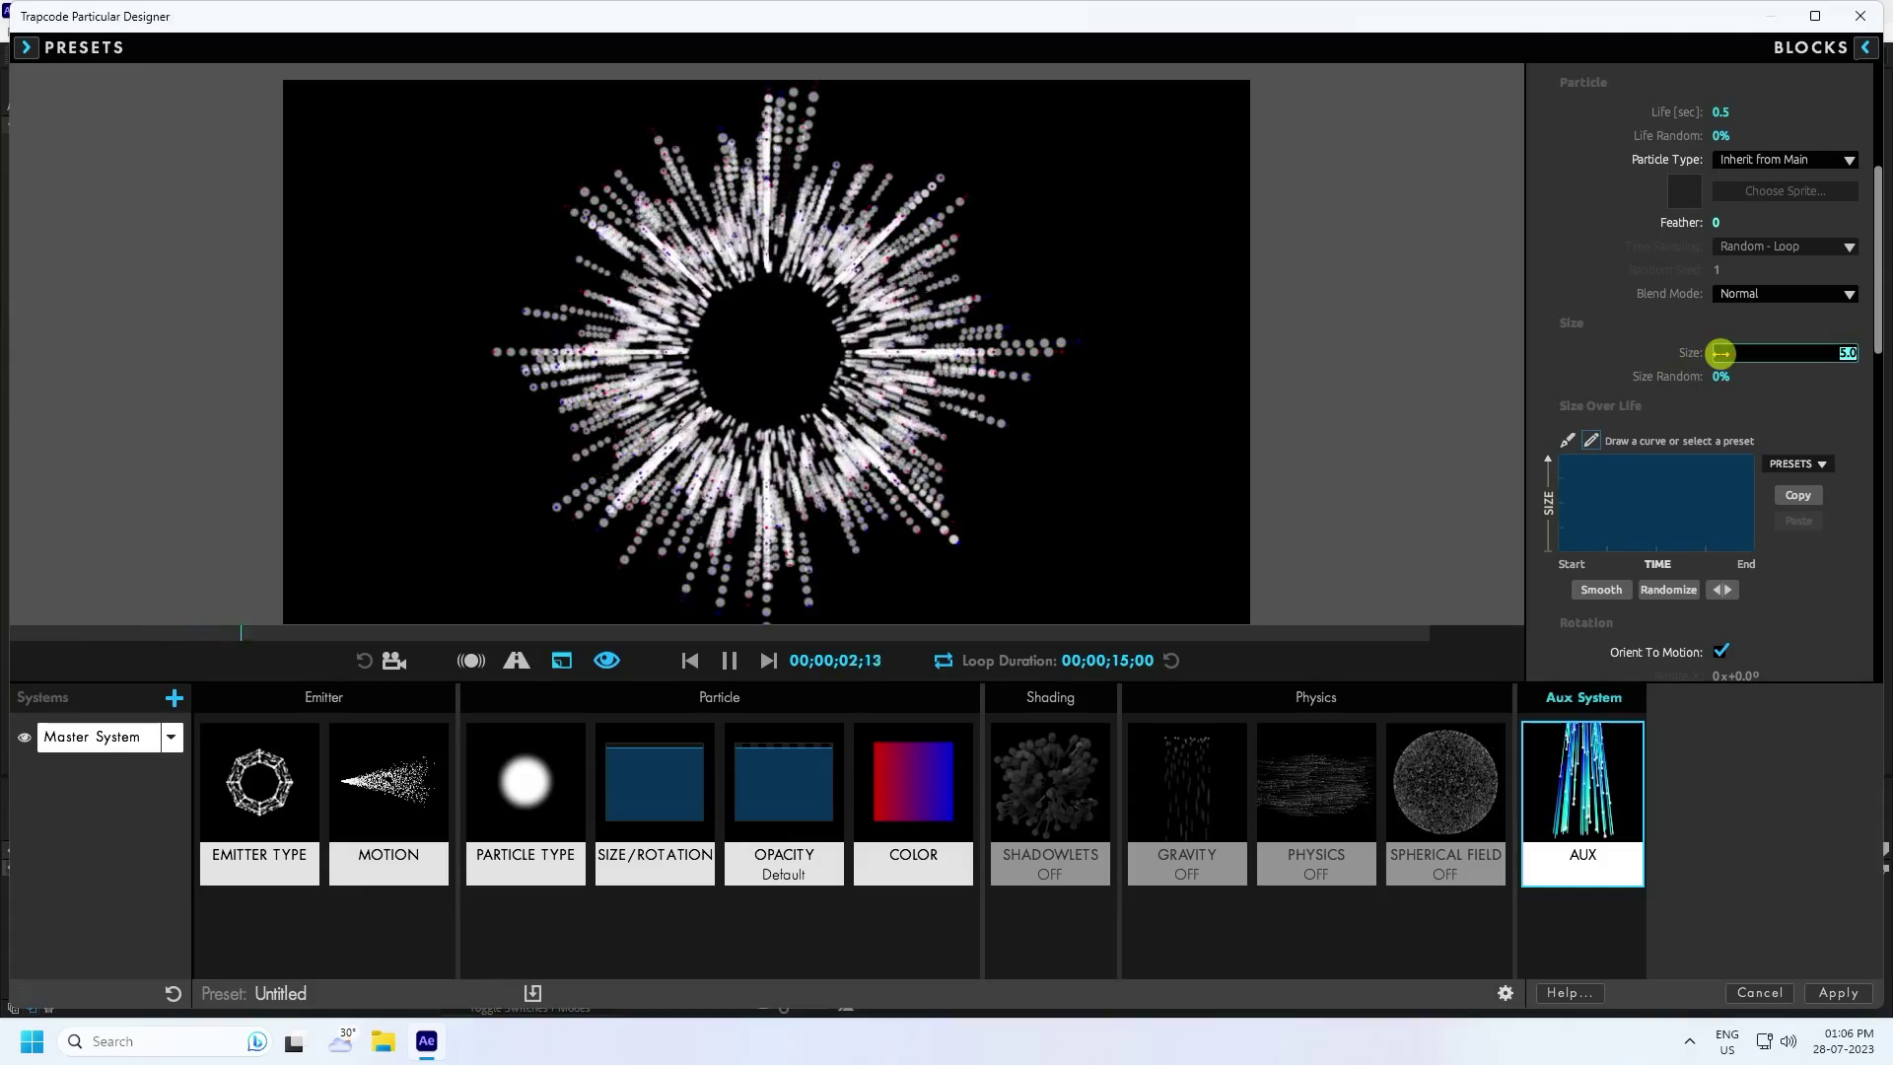
key("Return")
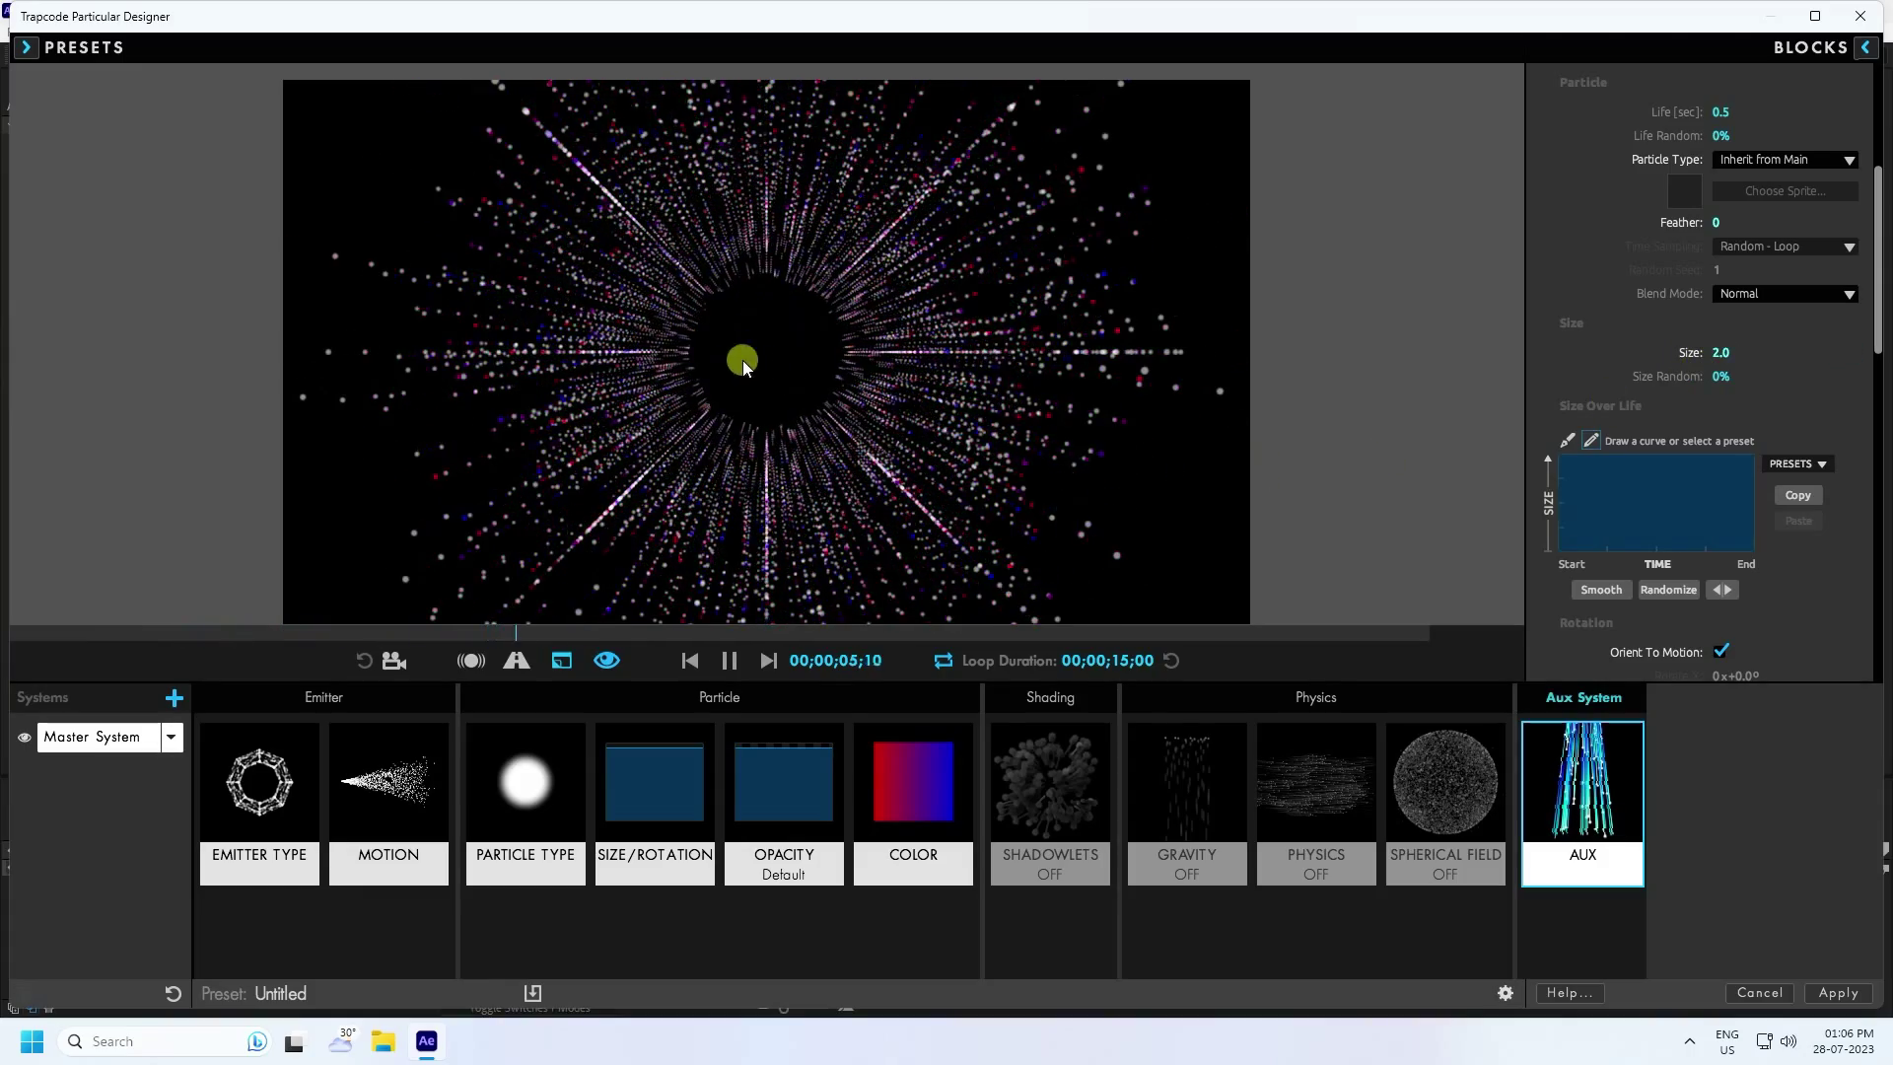
scroll(1839, 619, "down", 10)
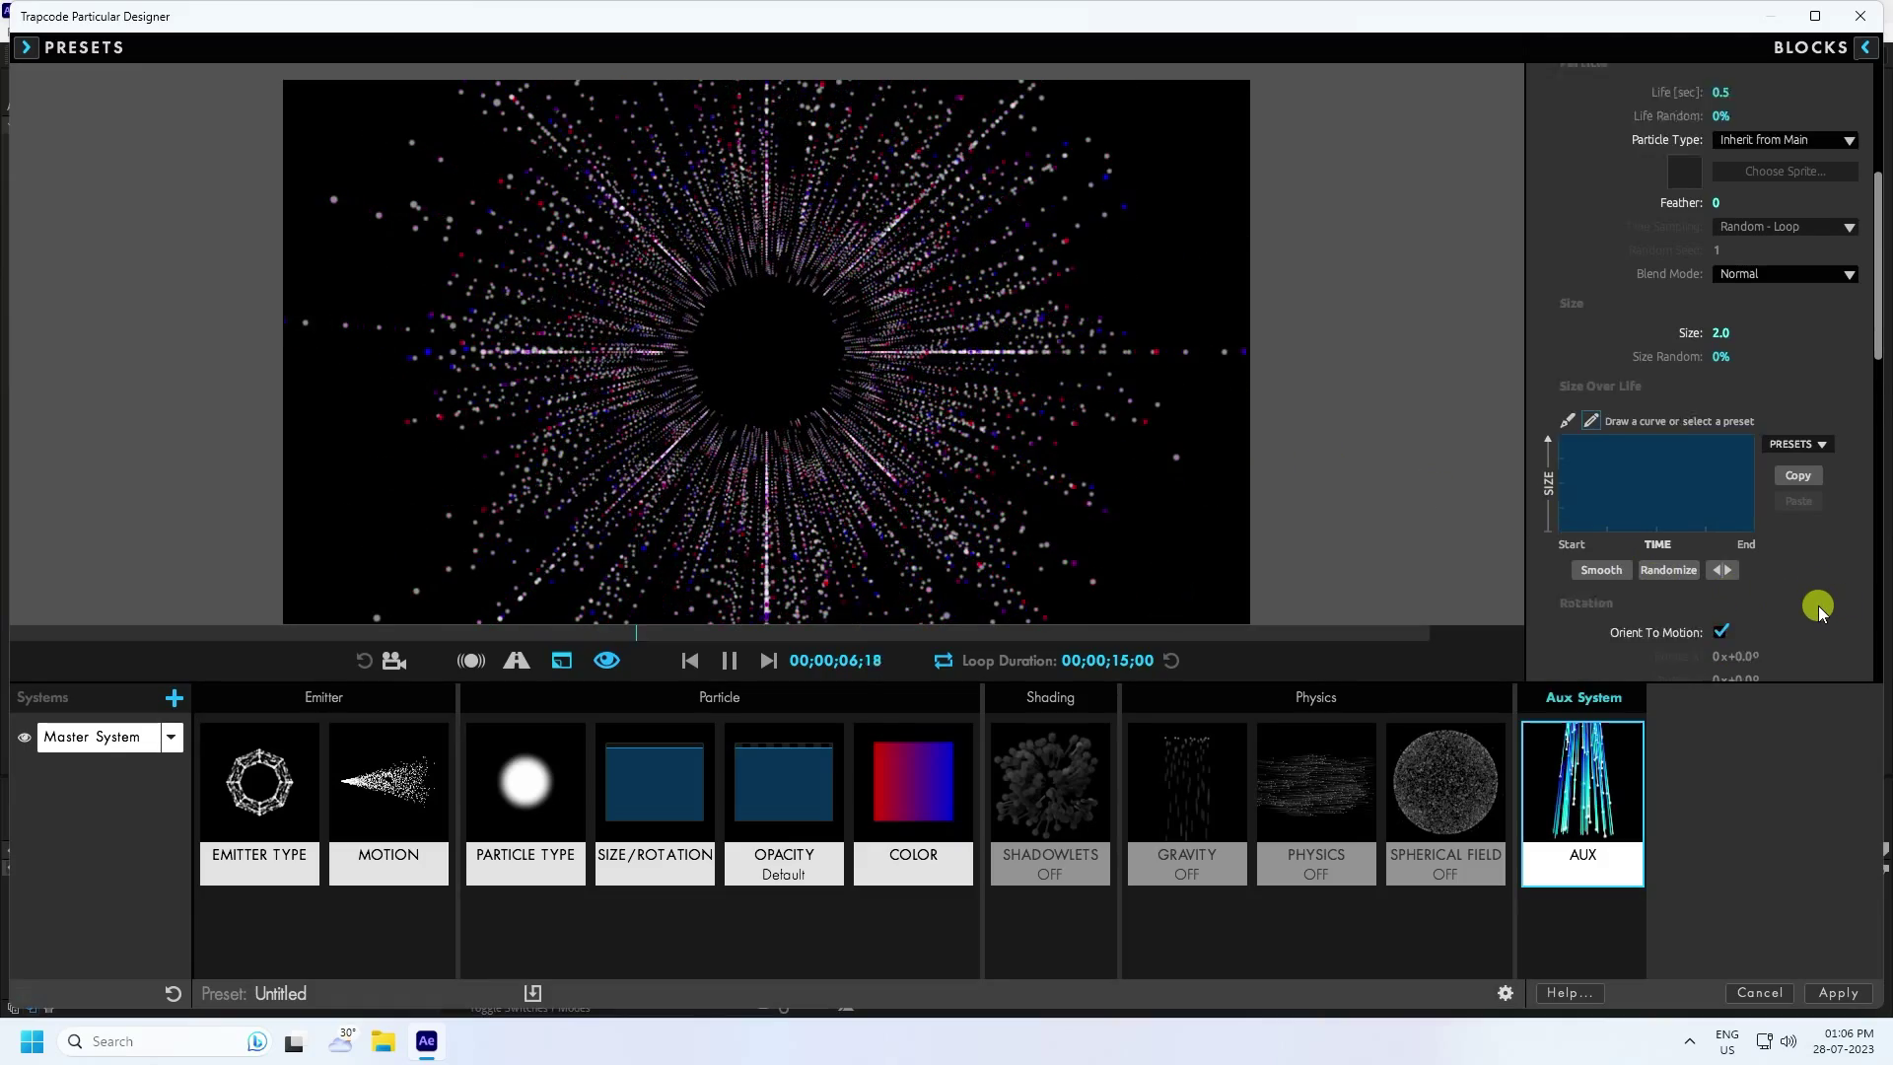
scroll(1817, 618, "down", 5)
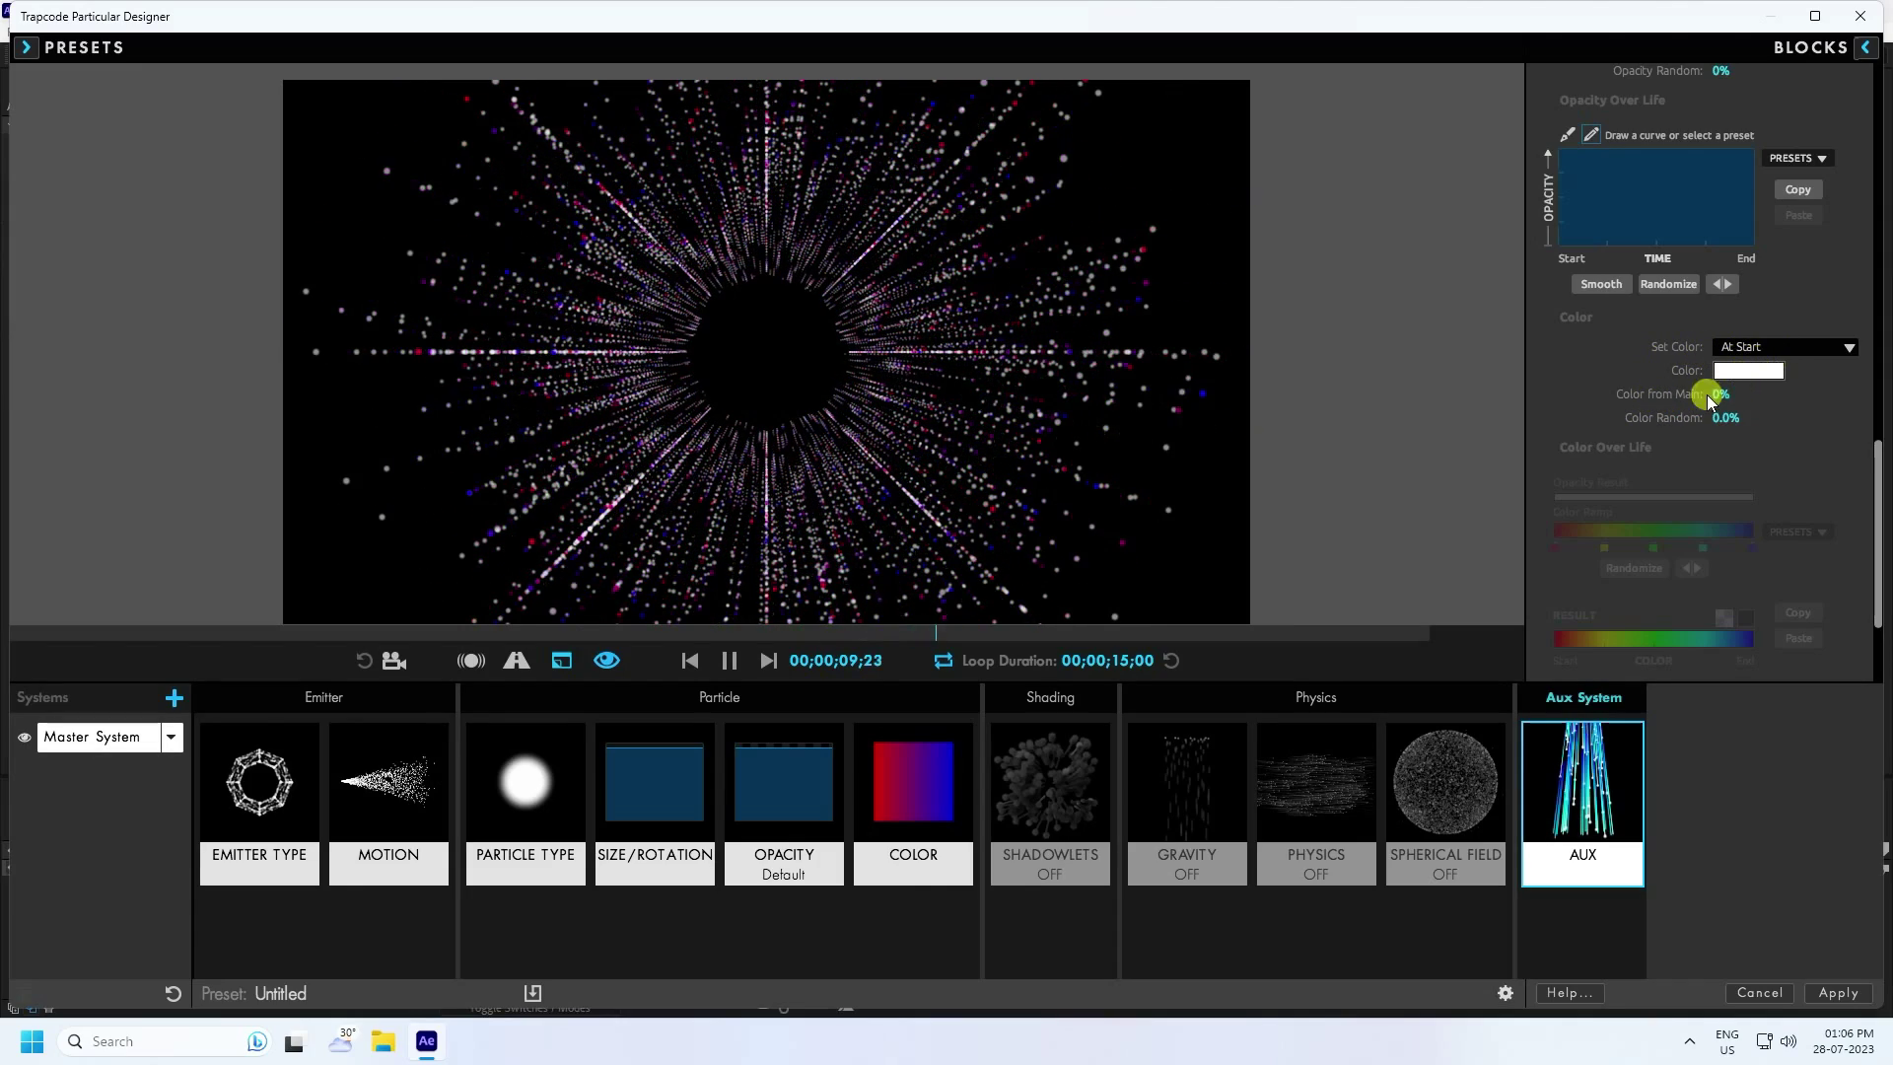
left_click_drag(1720, 394, 1727, 409)
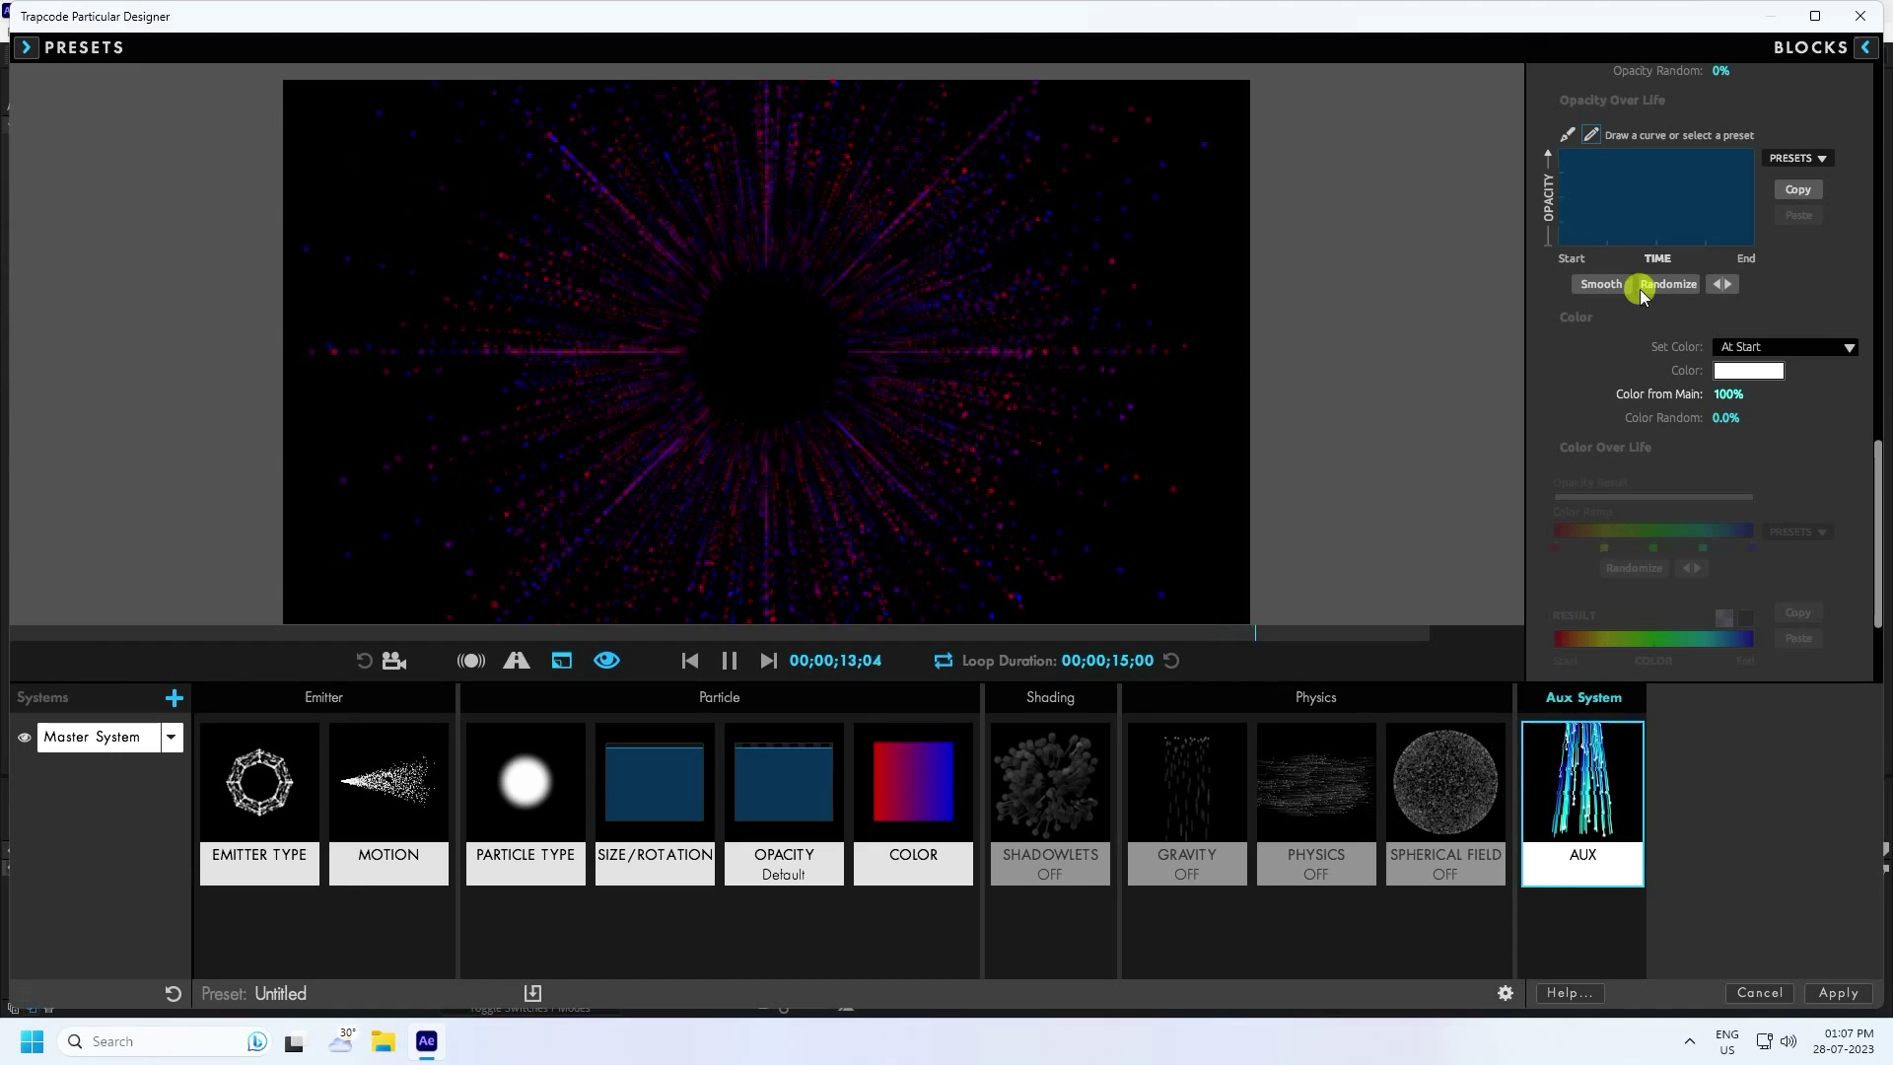
Apply the particle design and preview the composition
left_click(1834, 994)
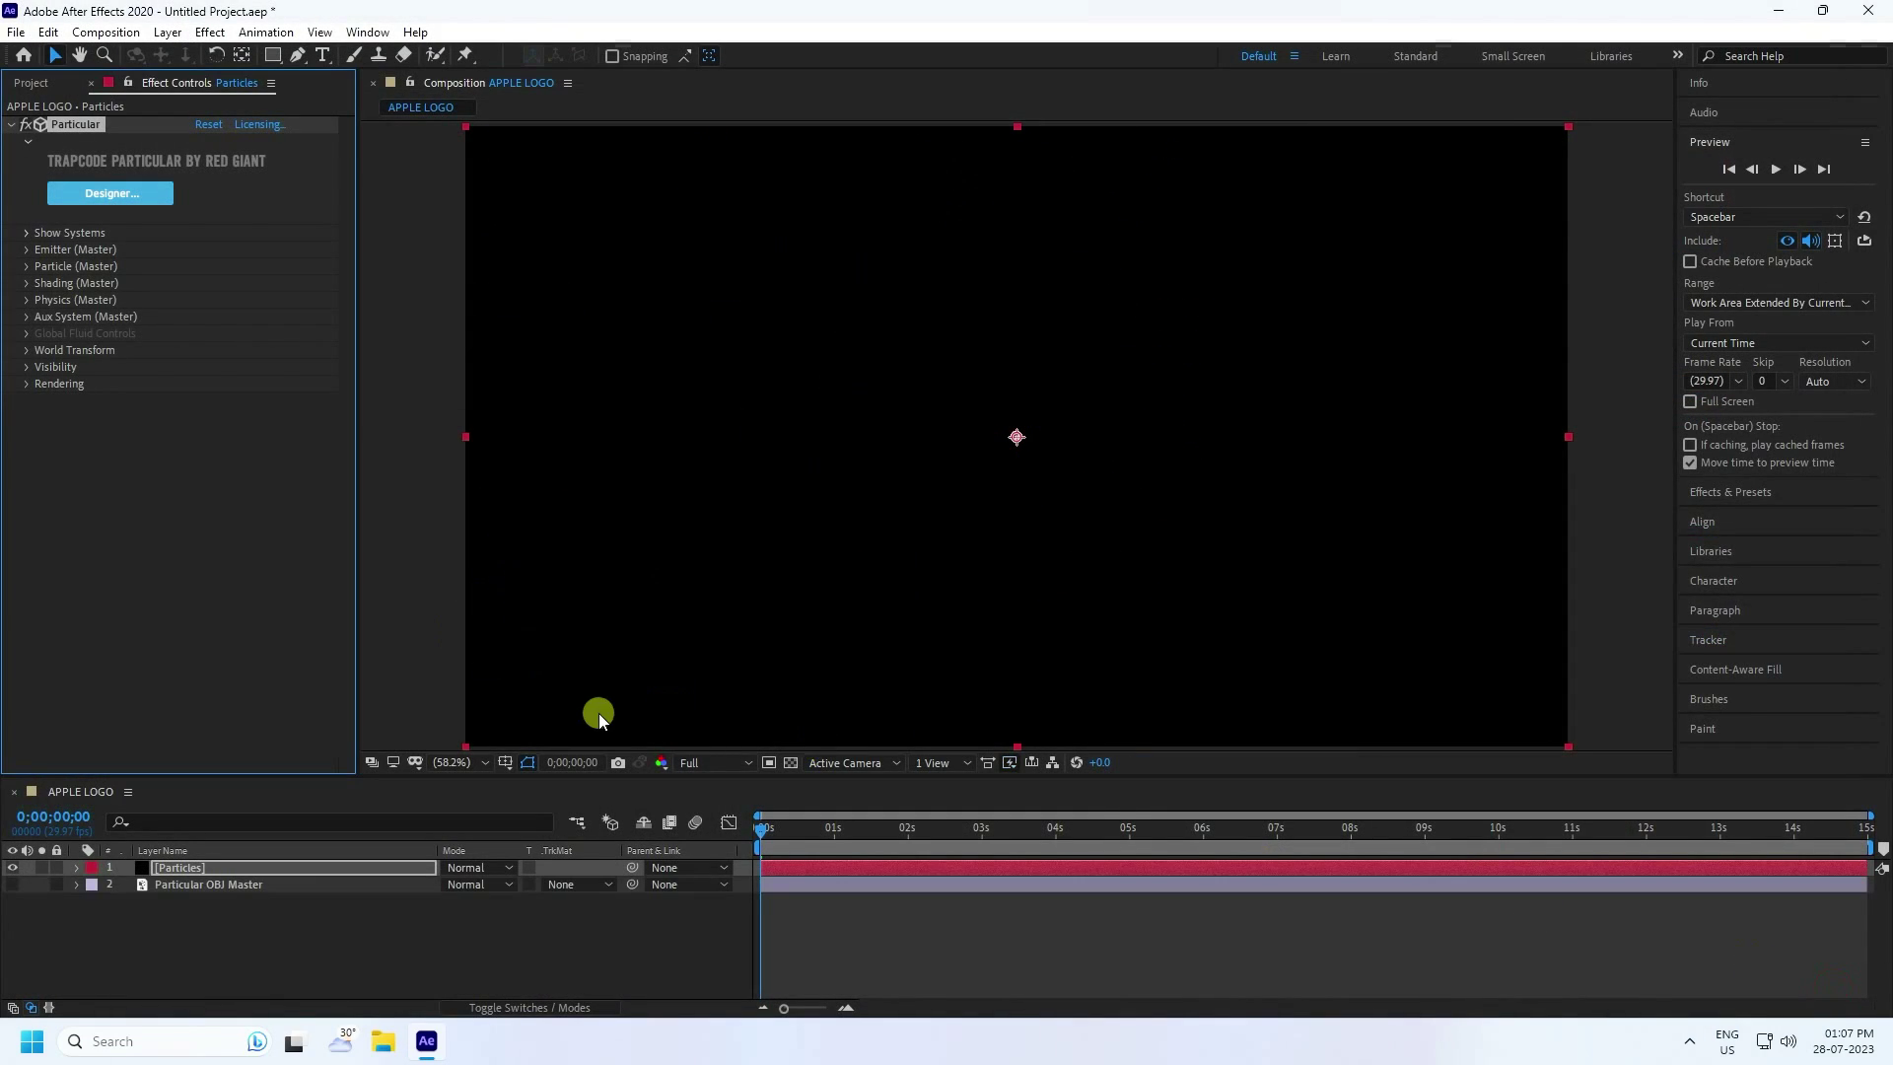
key("space")
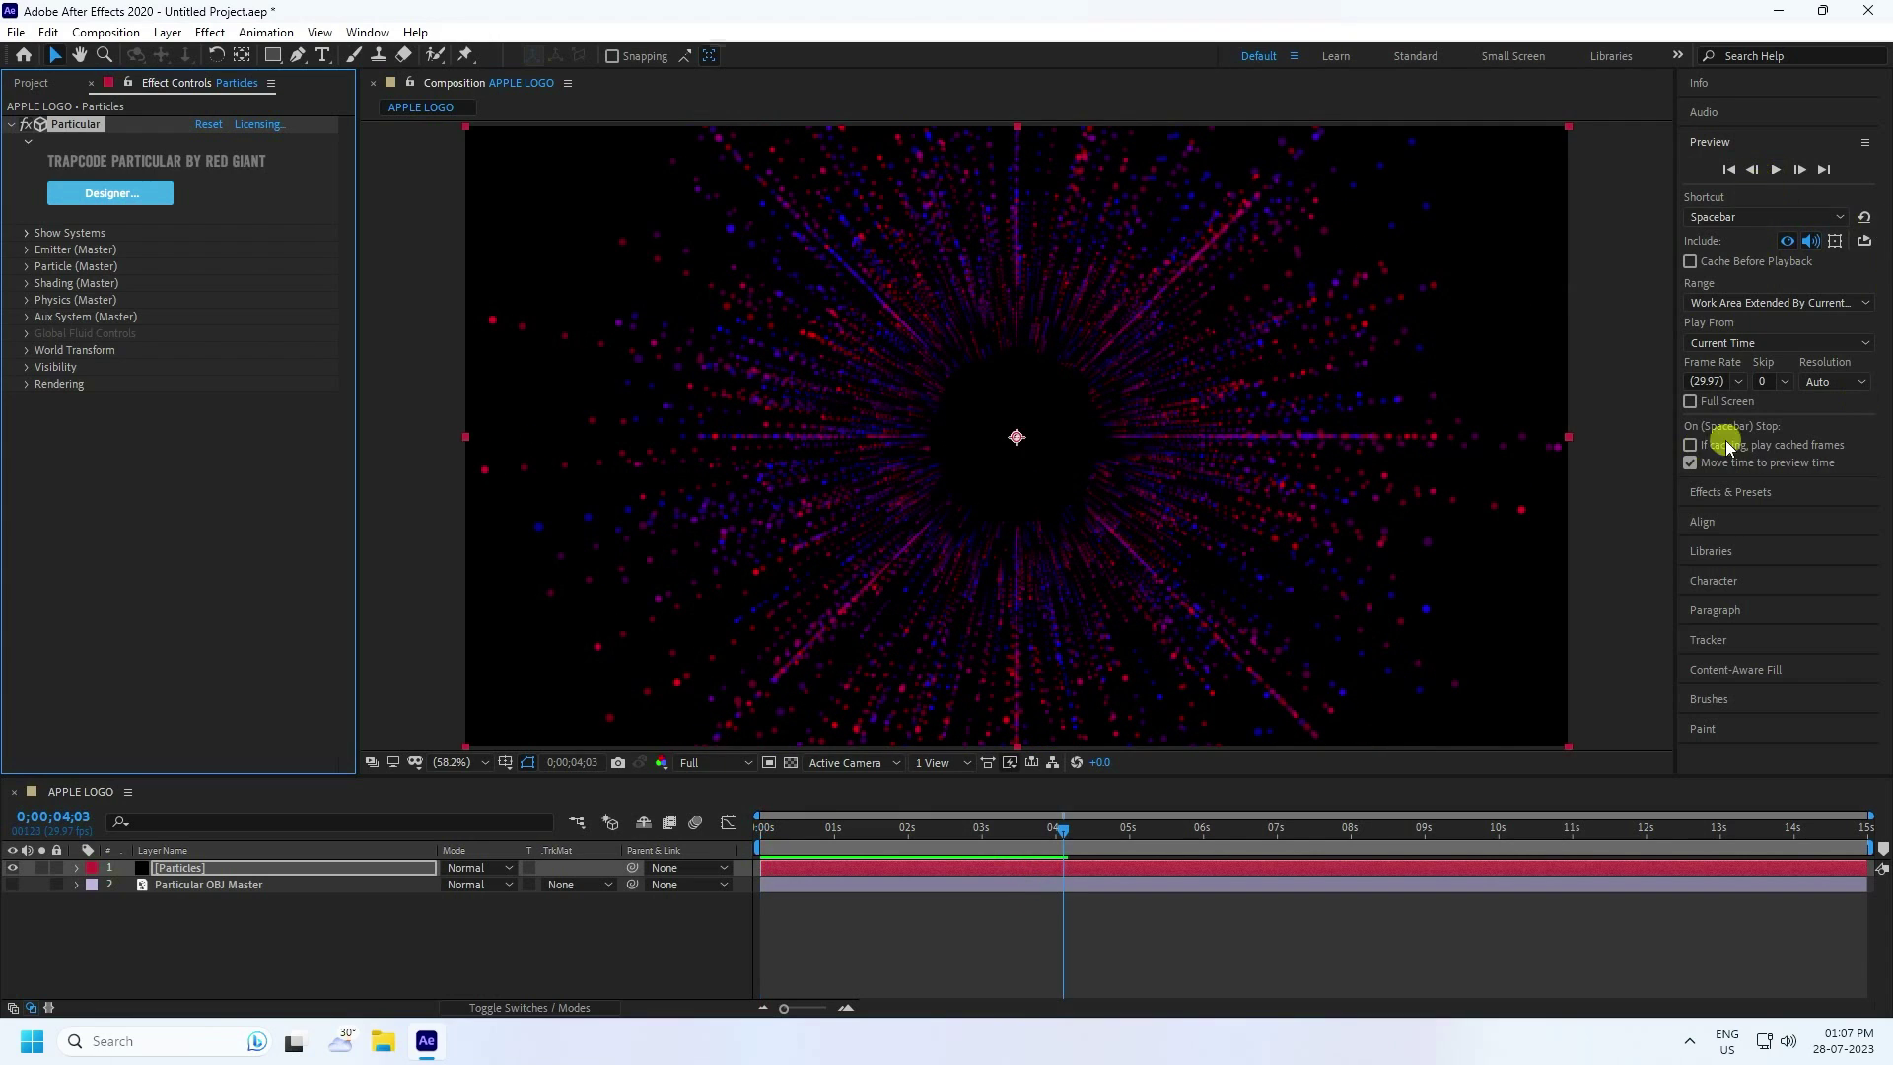
left_click(1720, 492)
Add Glow to the Particles layer with radius 100 and intensity 3.0
left_click(1740, 195)
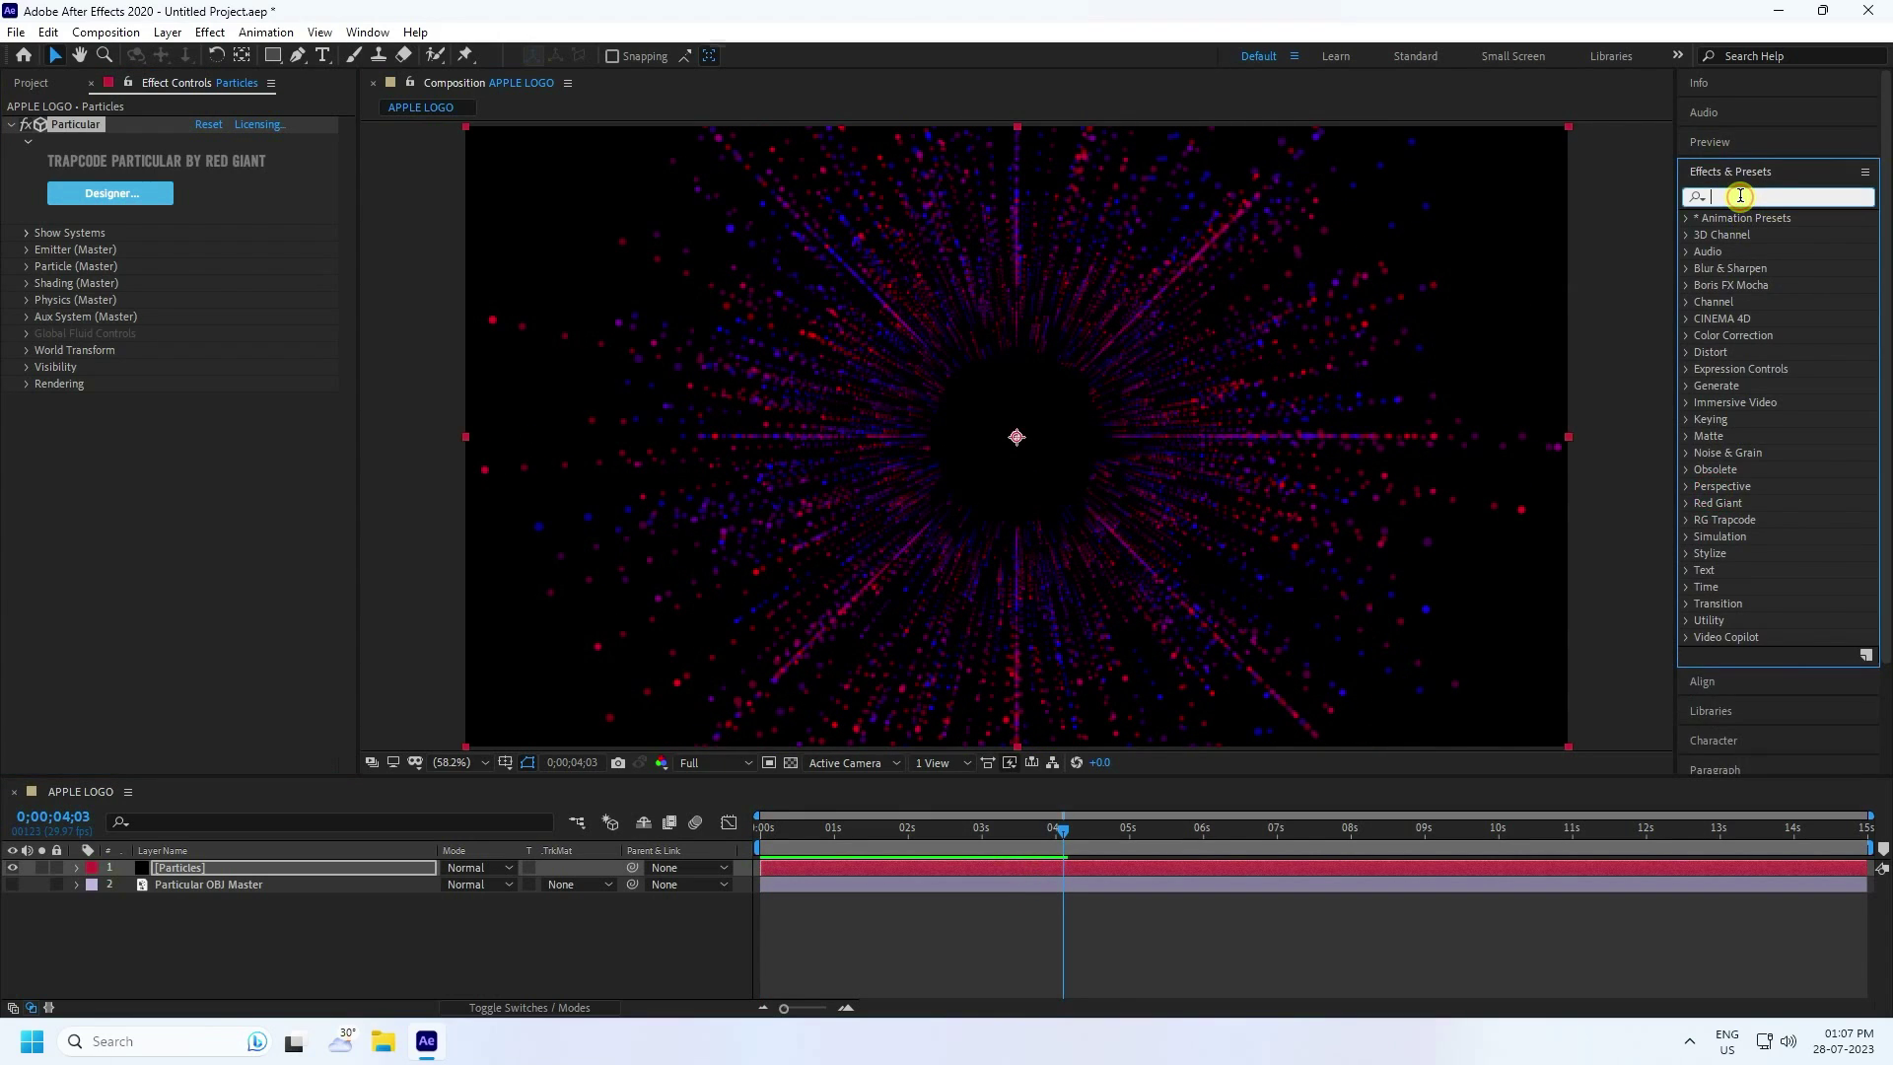
type("glow")
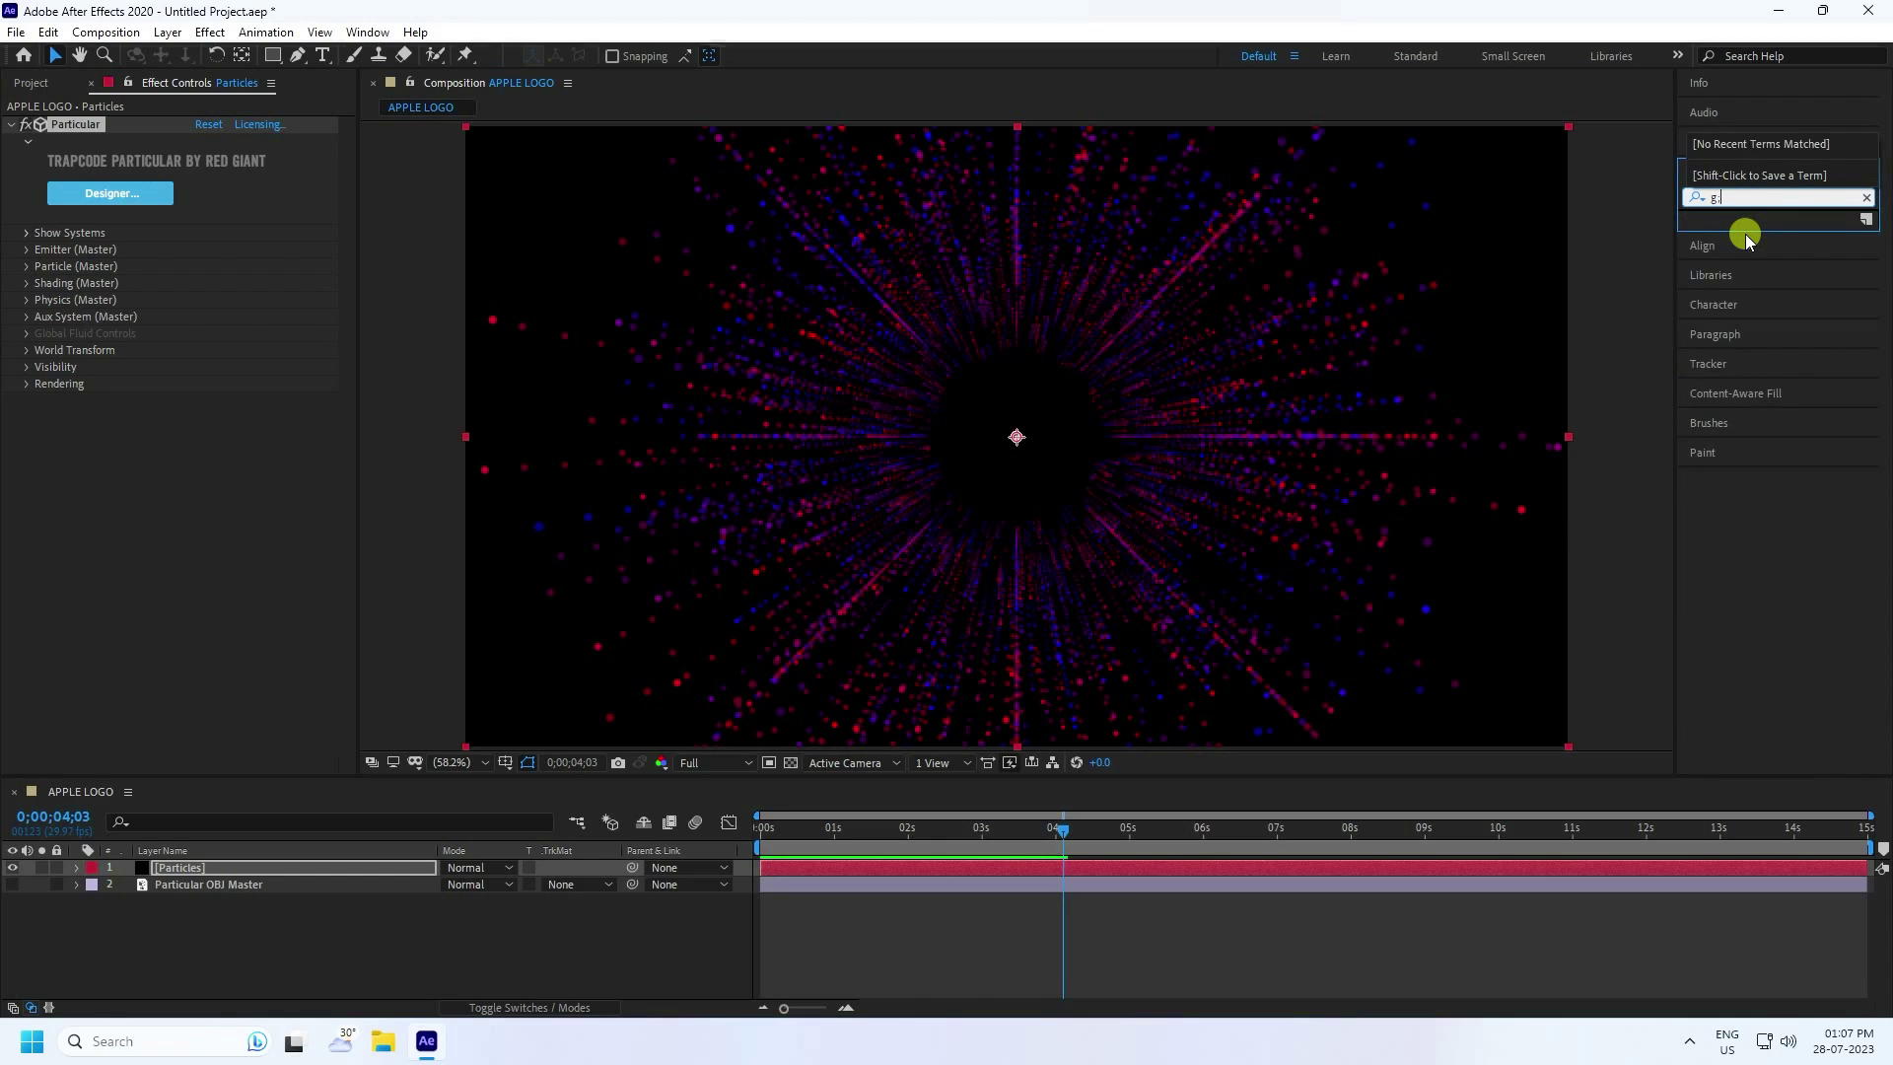
left_click_drag(1760, 352, 233, 870)
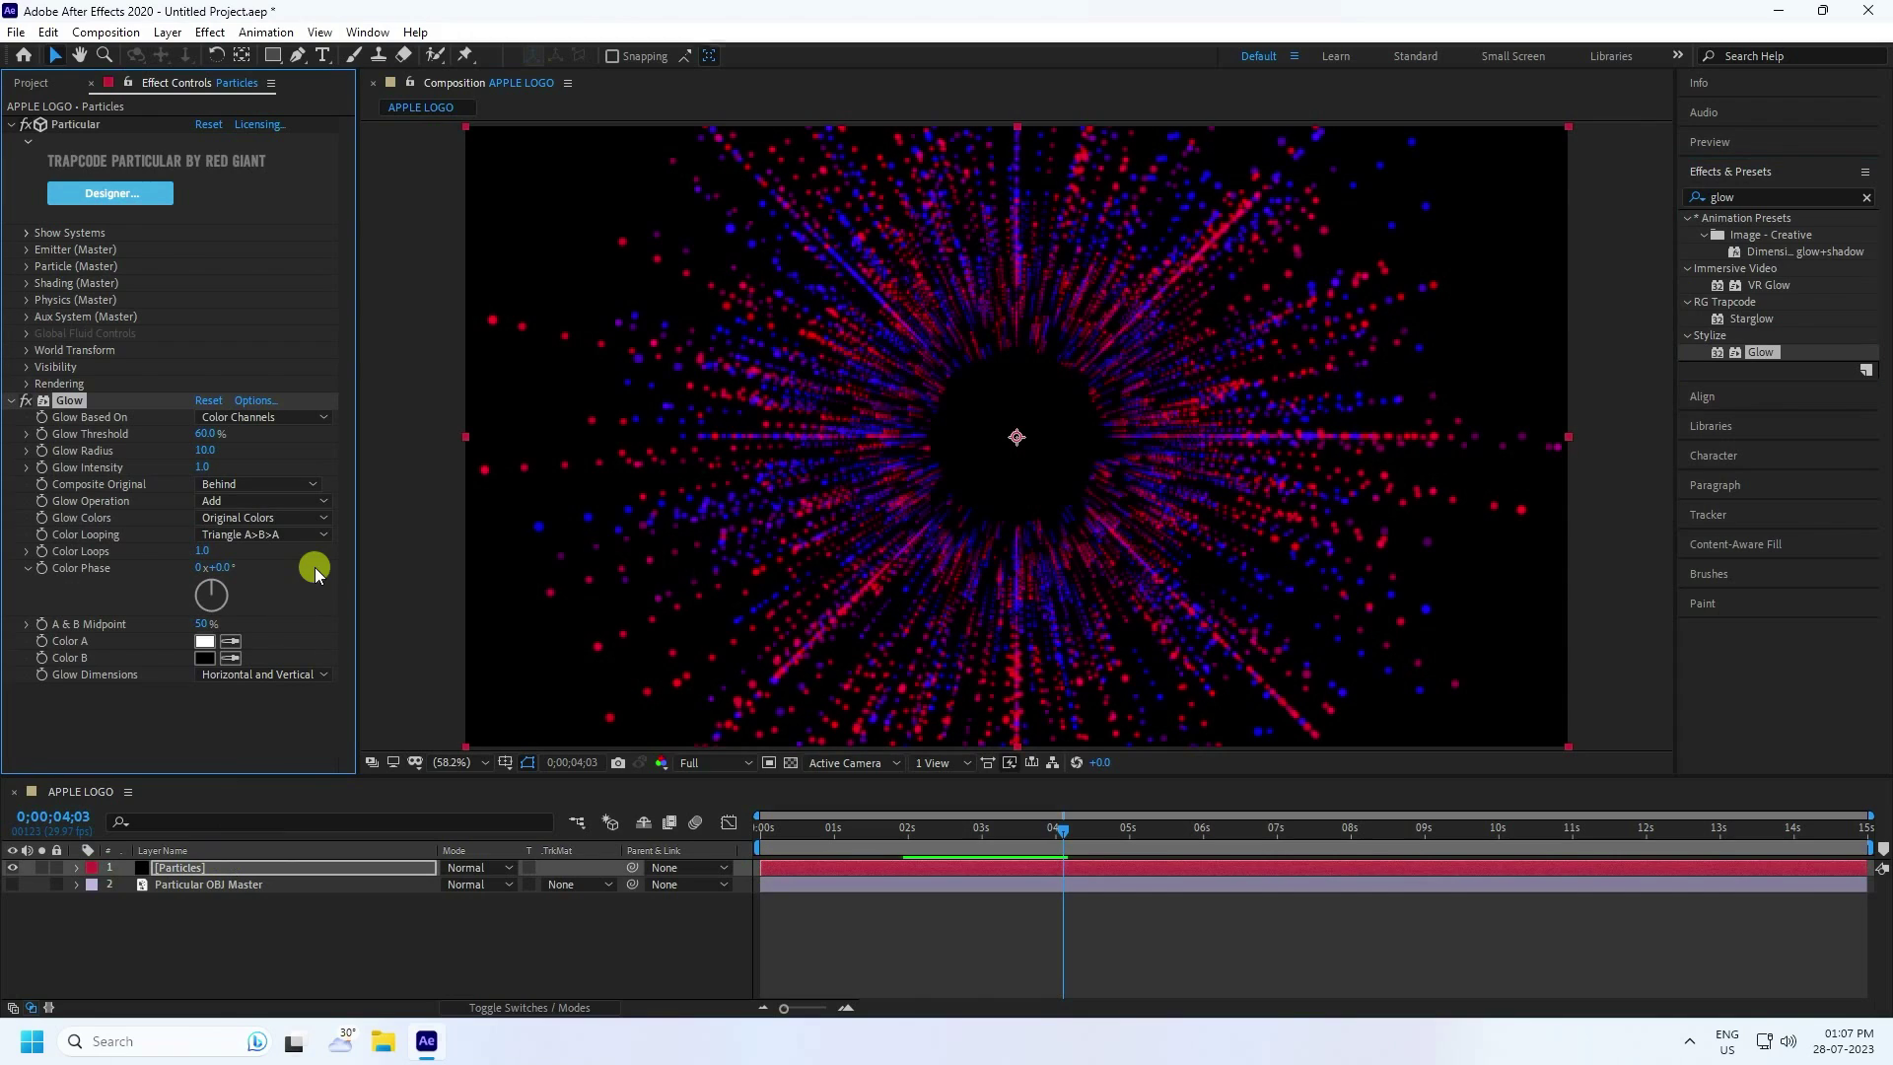
left_click(212, 449)
type("50")
left_click(205, 451)
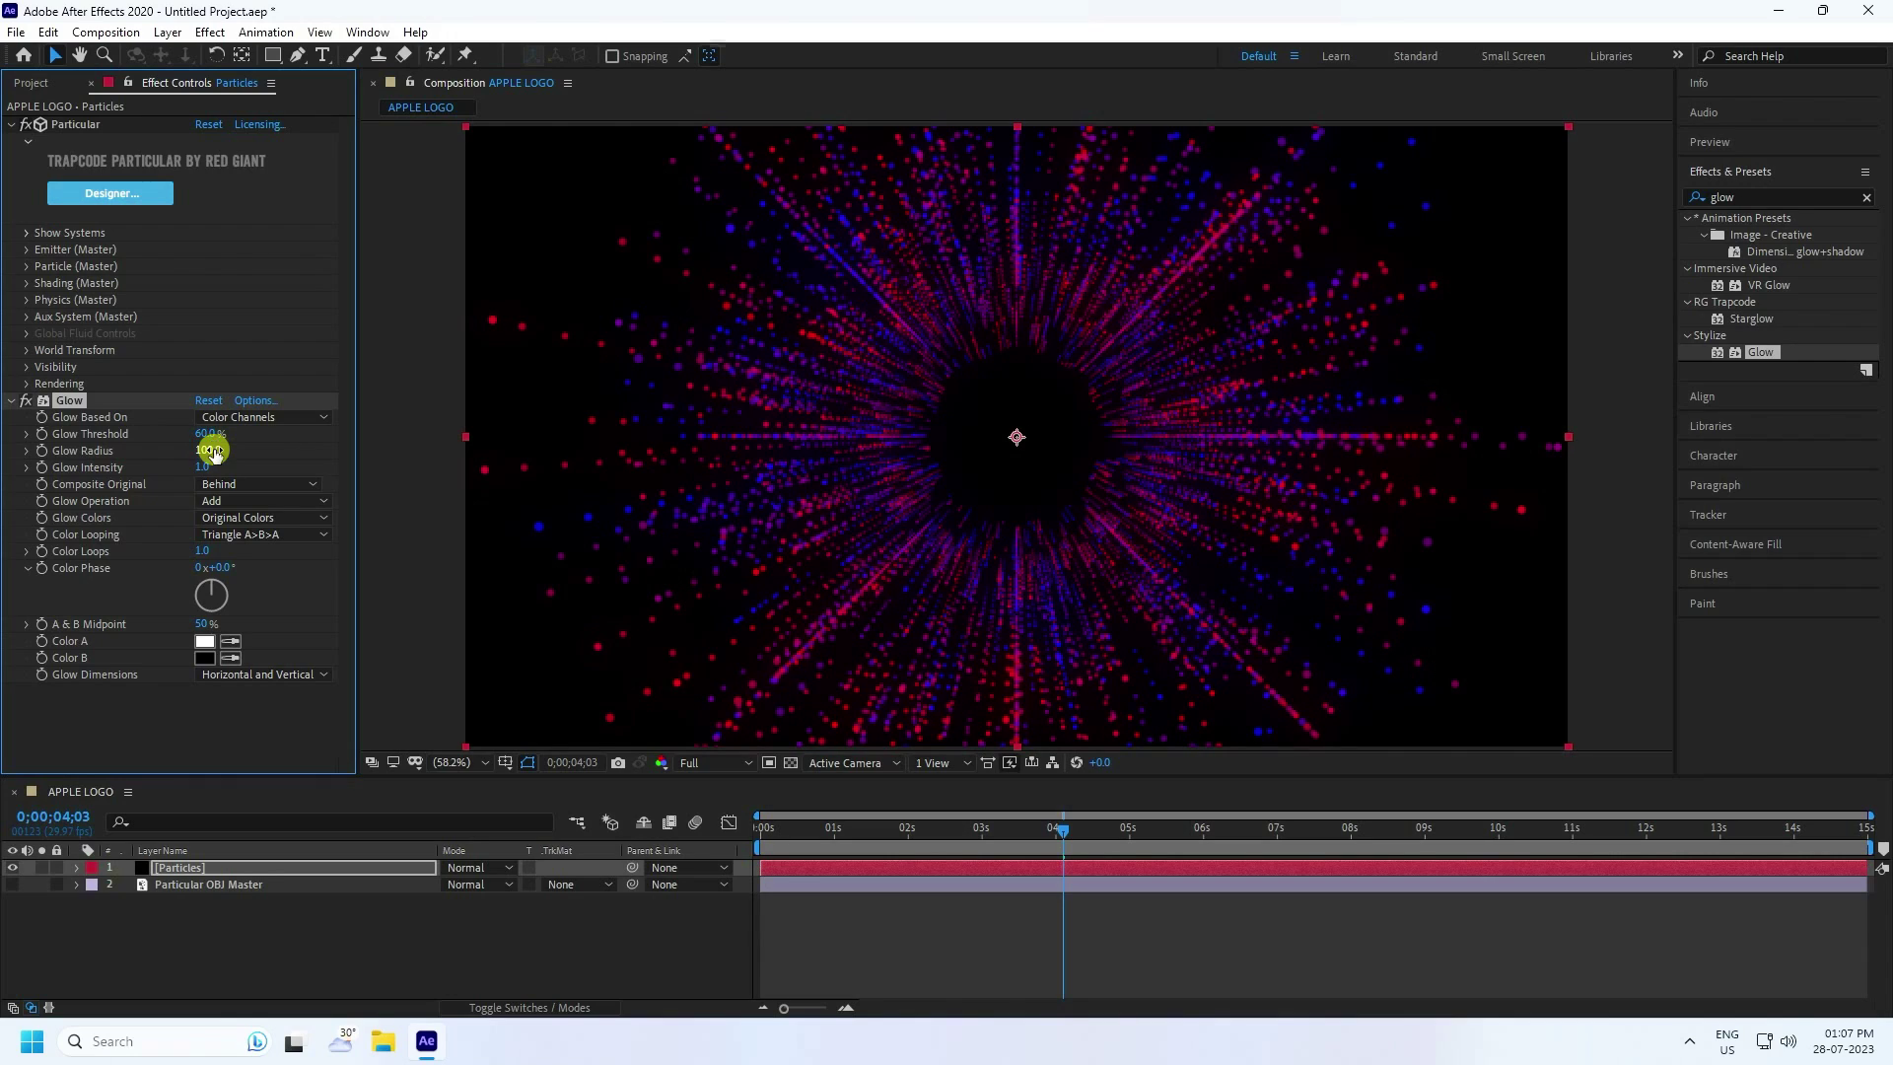
left_click(204, 467)
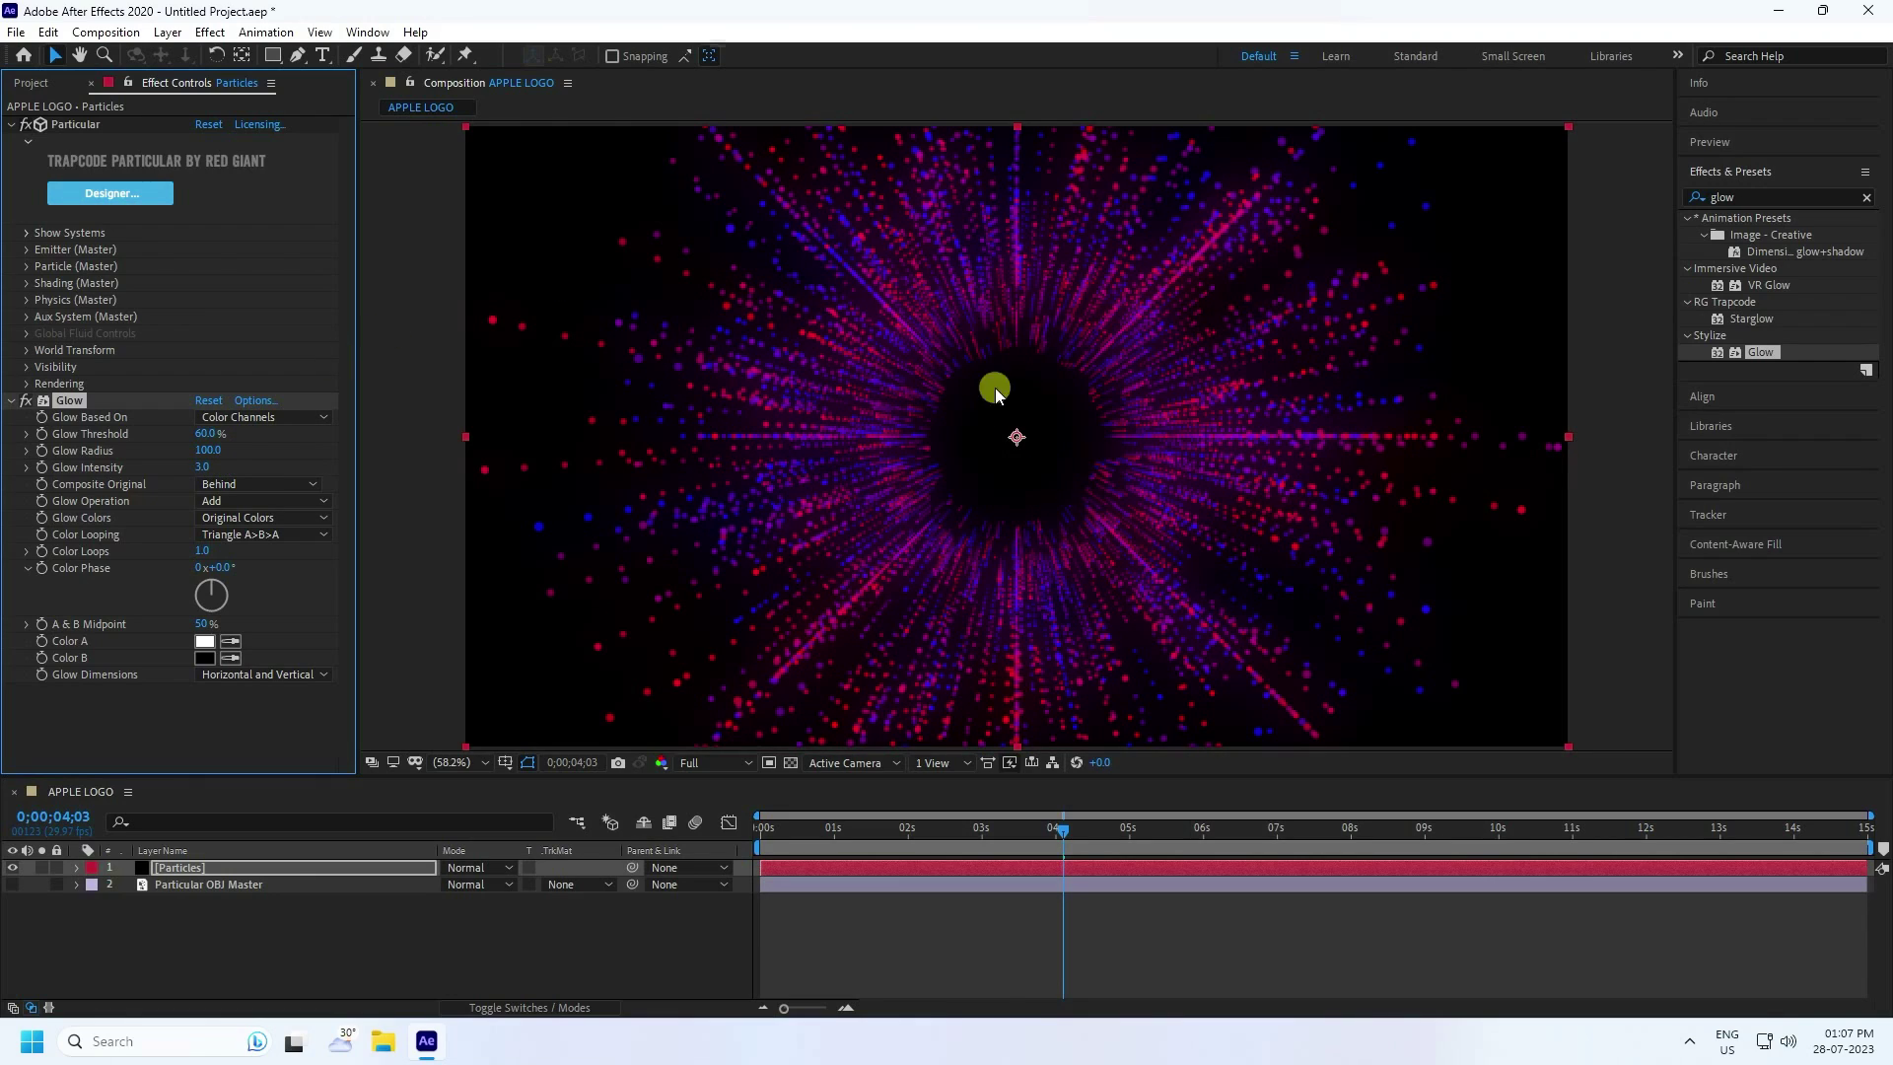
left_click(325, 953)
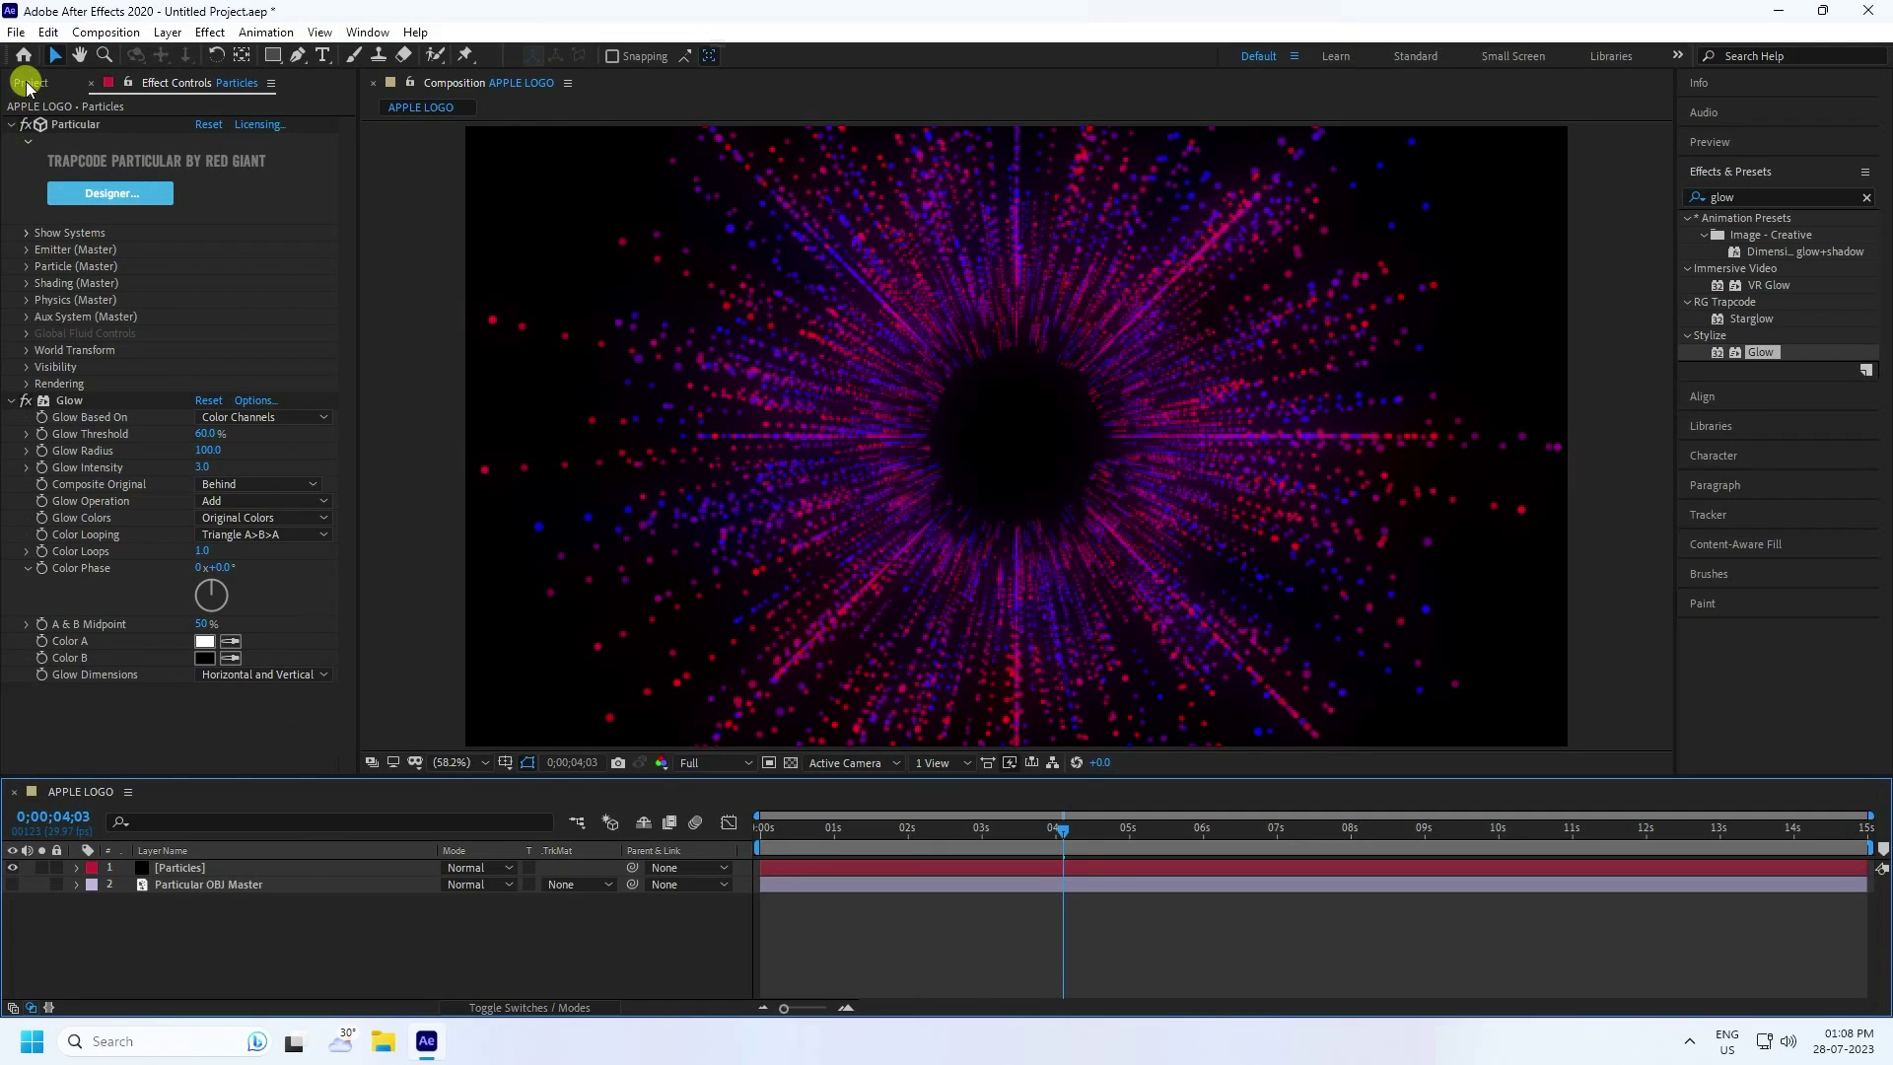
Import the apple logo PNG, place it as the top layer and name it LOGO
left_click(26, 85)
right_click(83, 350)
mouse_move(139, 455)
left_click(404, 444)
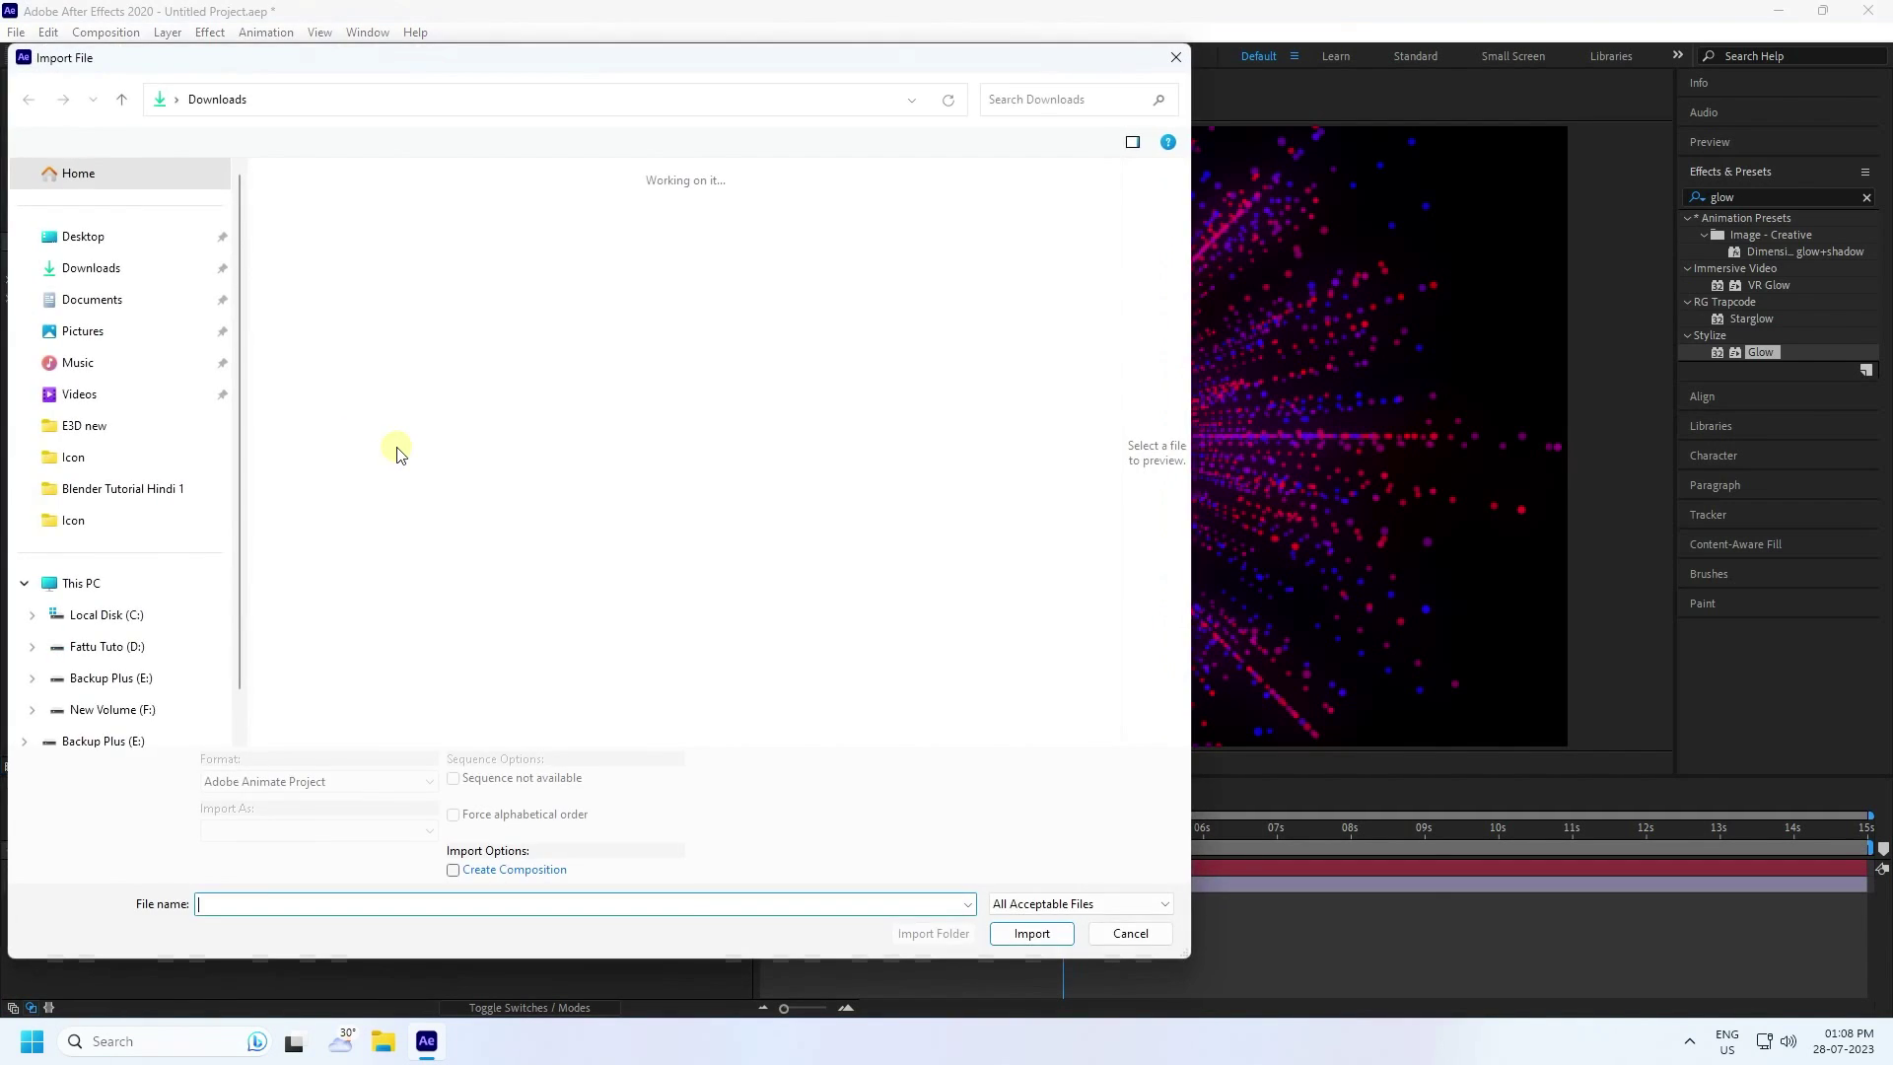
left_click(301, 232)
left_click(1032, 932)
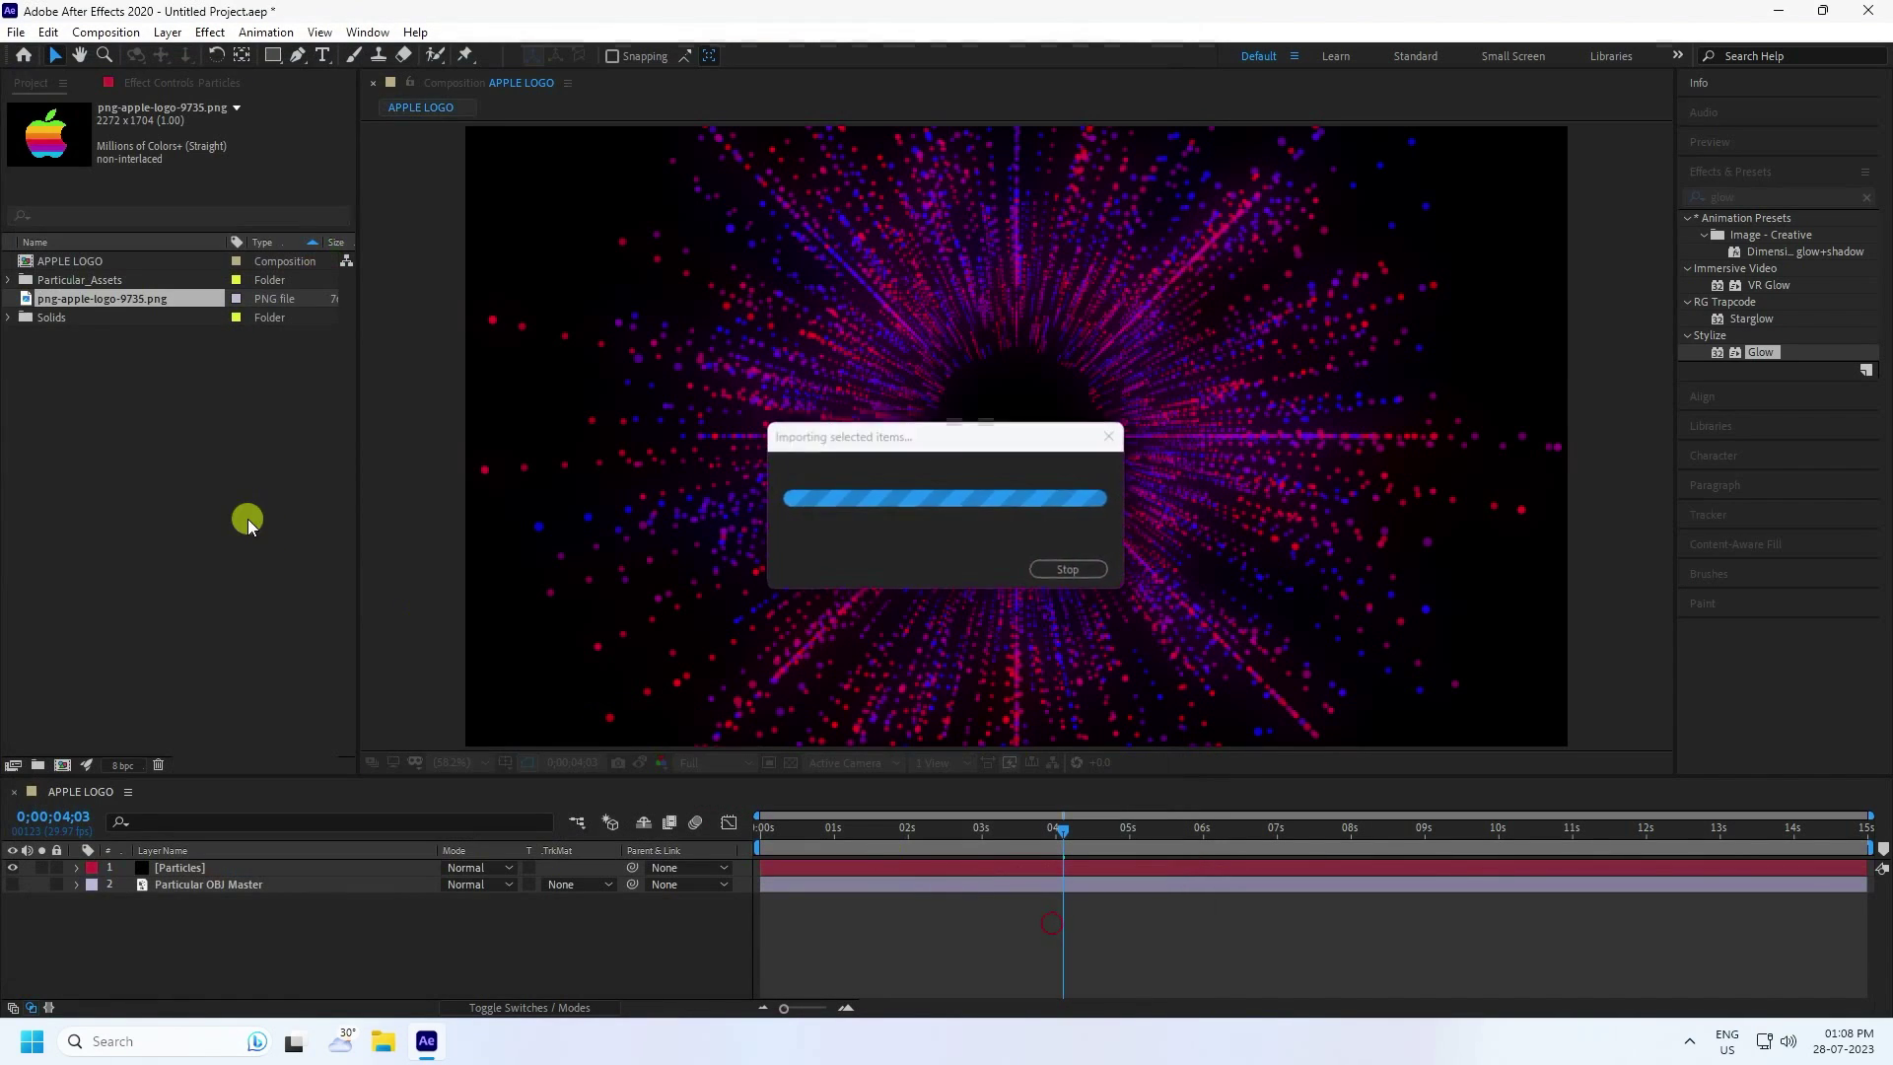
left_click_drag(85, 298, 242, 864)
right_click(230, 866)
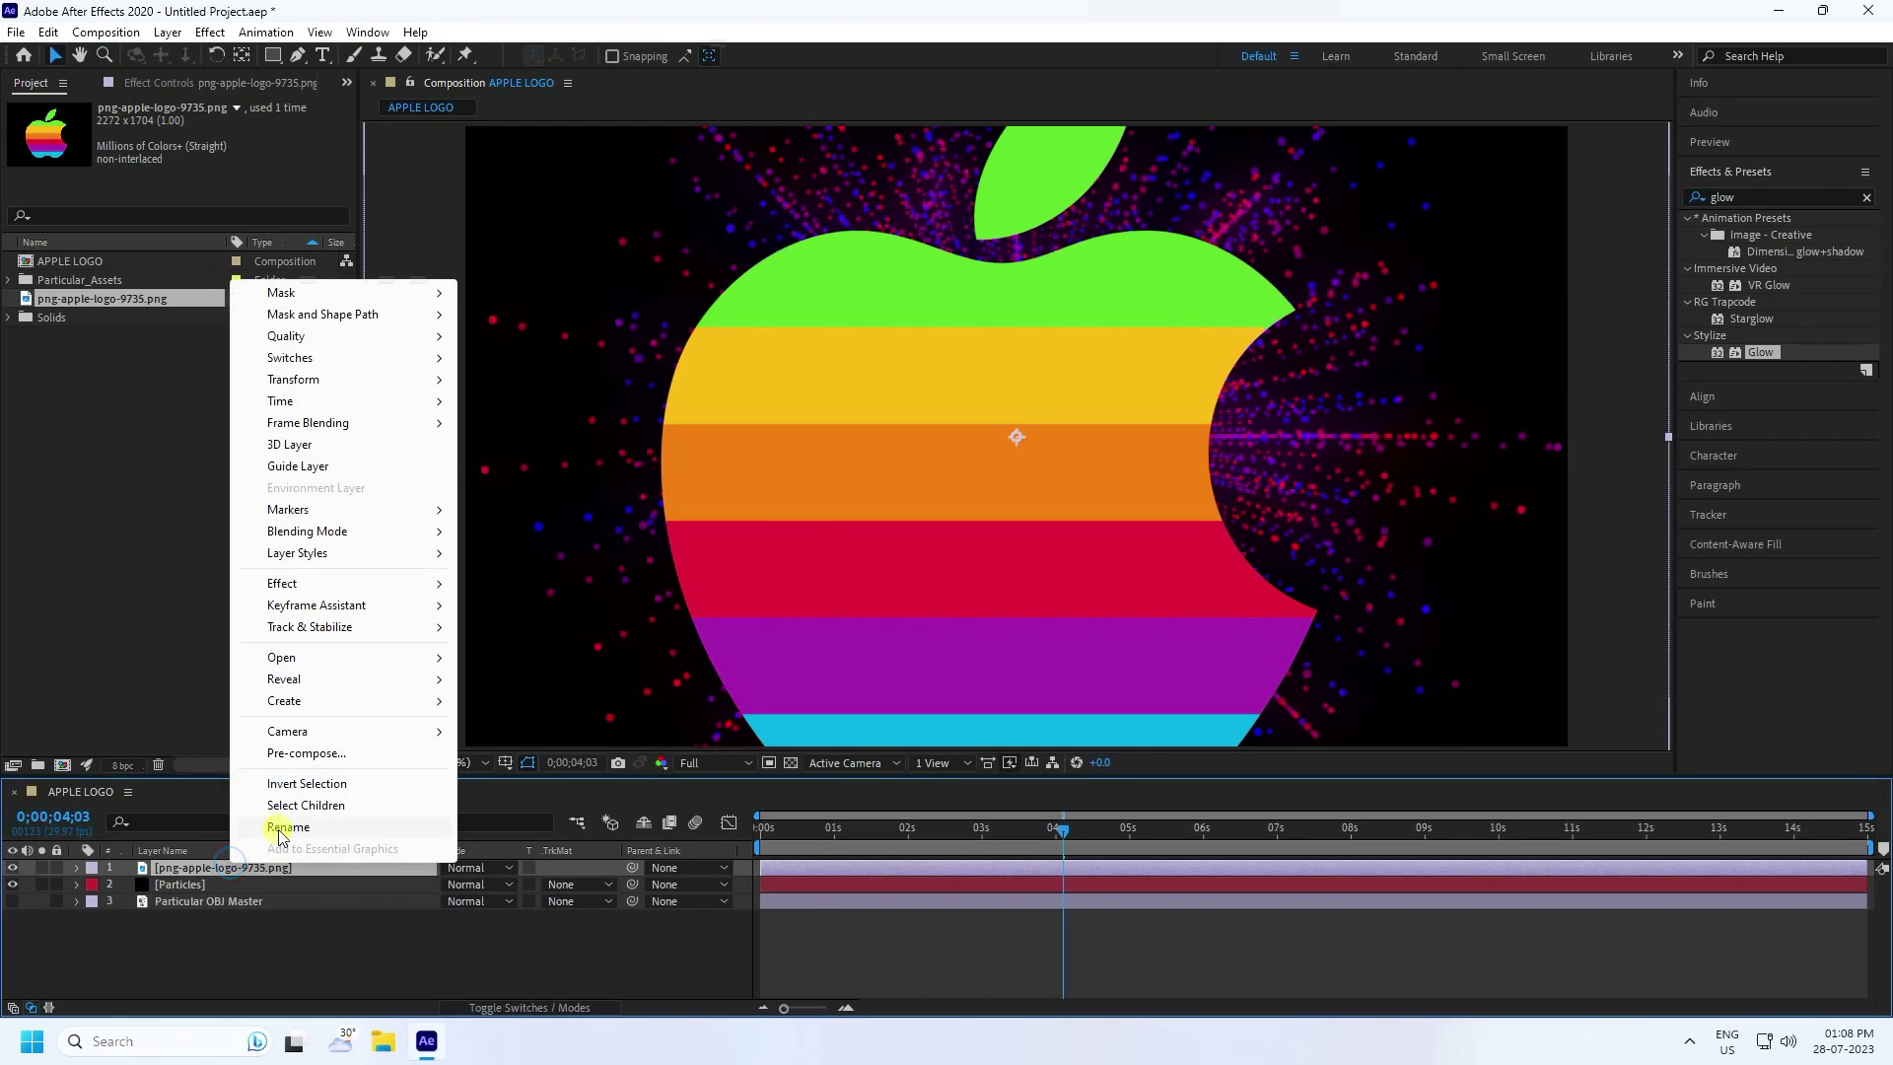
left_click(278, 830)
type("L")
key("Return")
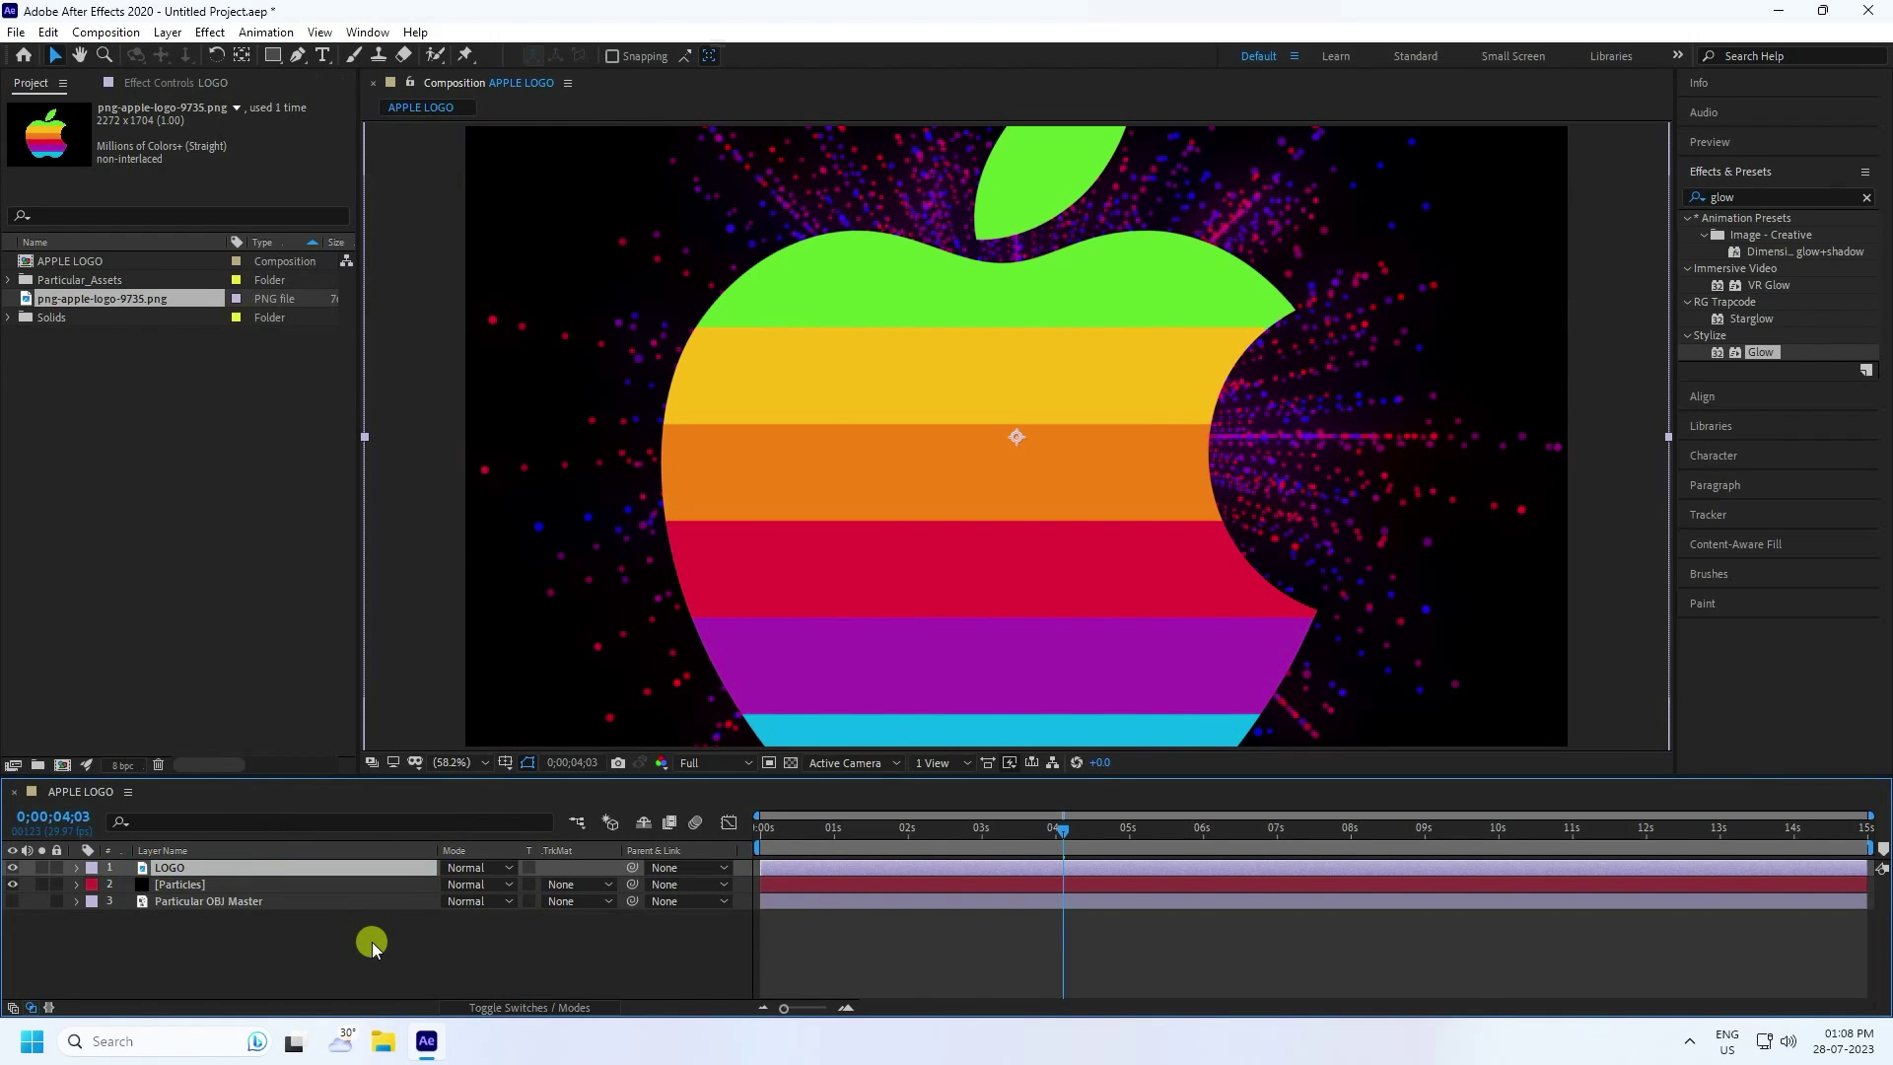
Scale the LOGO layer to 20%
key("s")
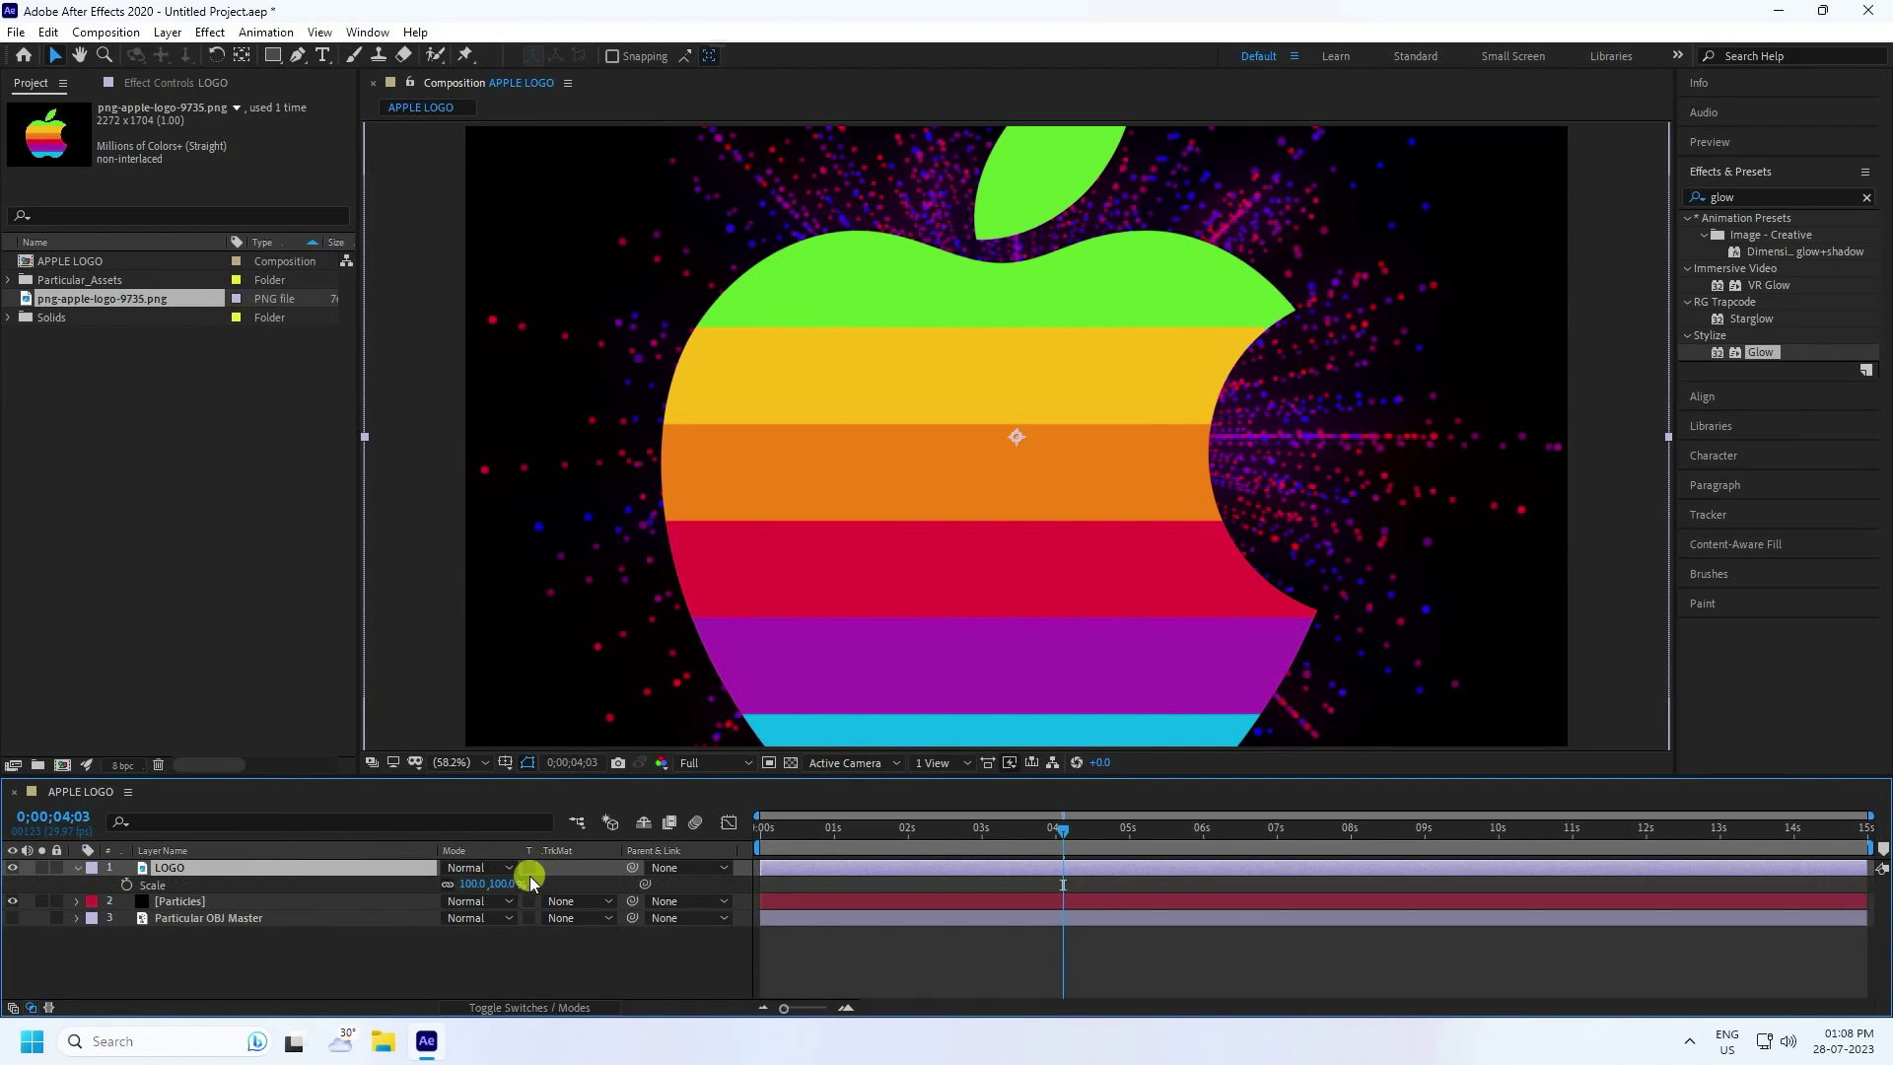
left_click_drag(480, 885, 452, 885)
left_click(463, 901)
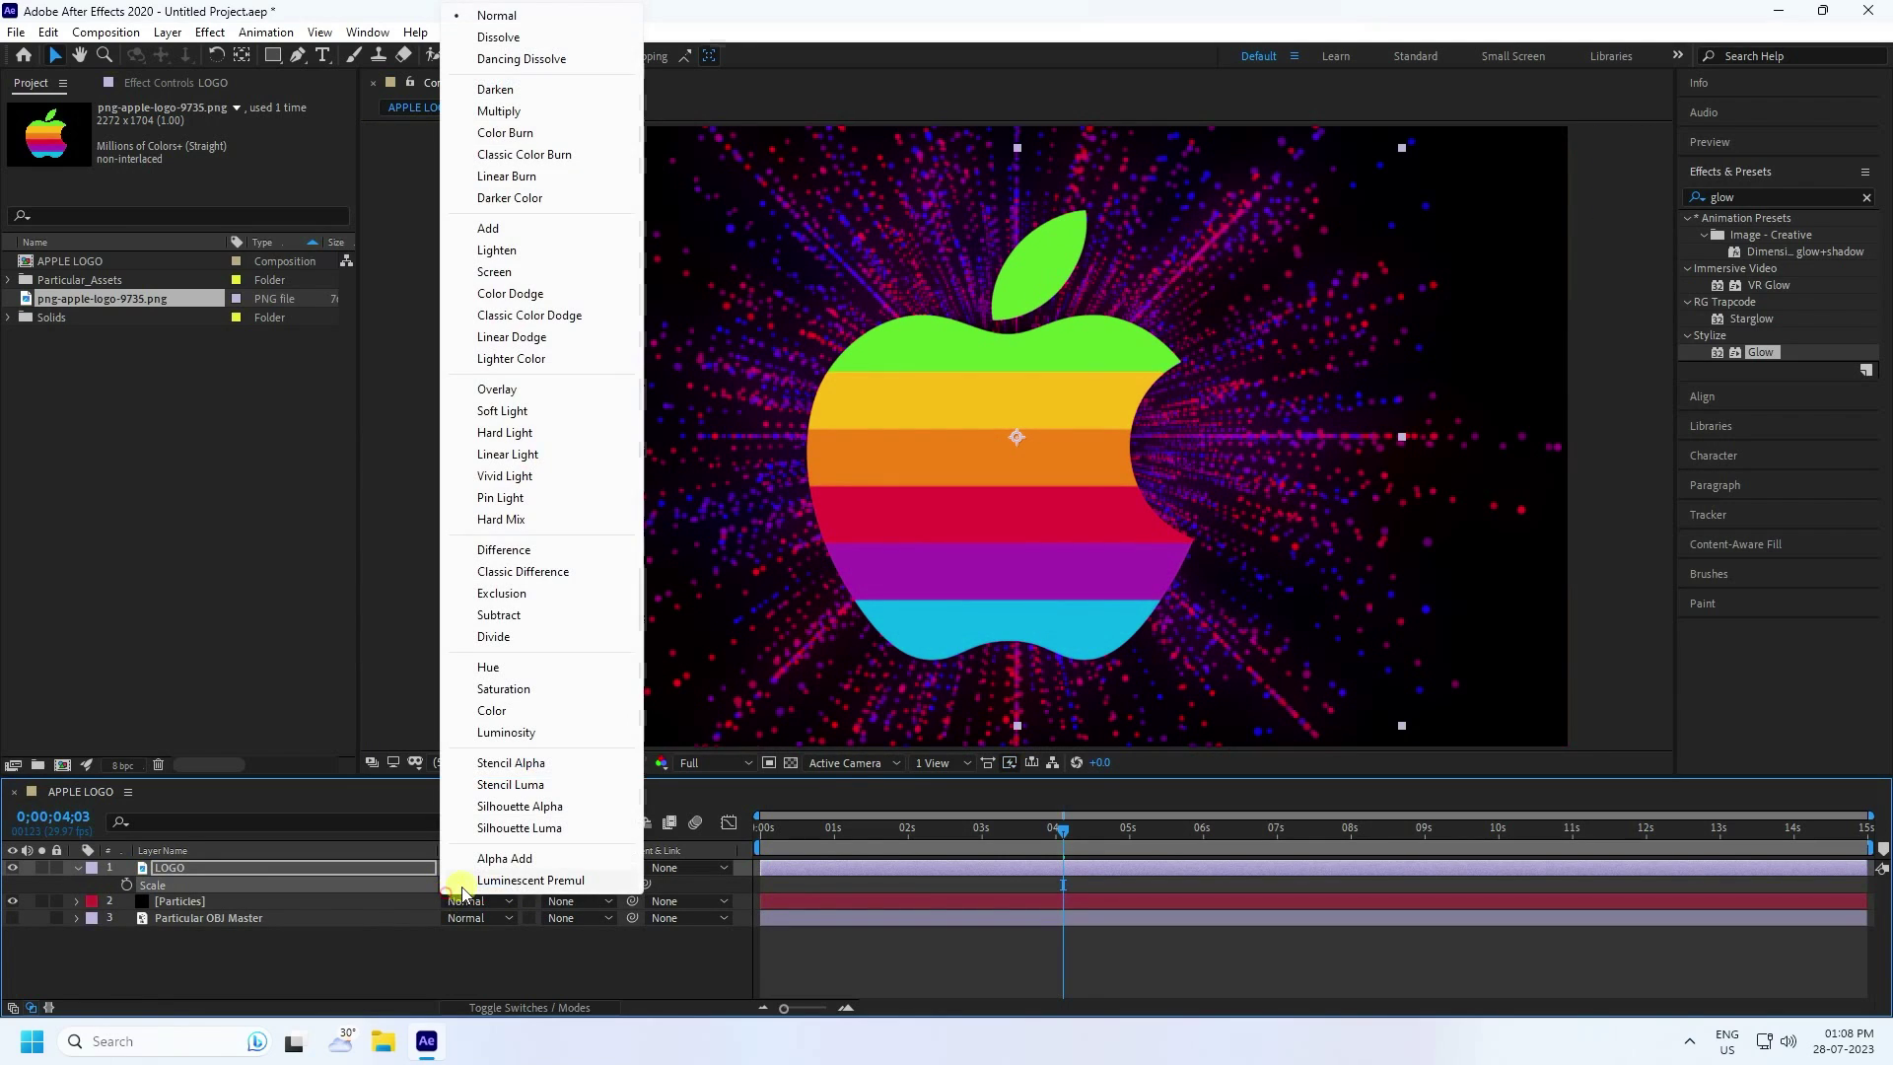
left_click(435, 969)
left_click(468, 884)
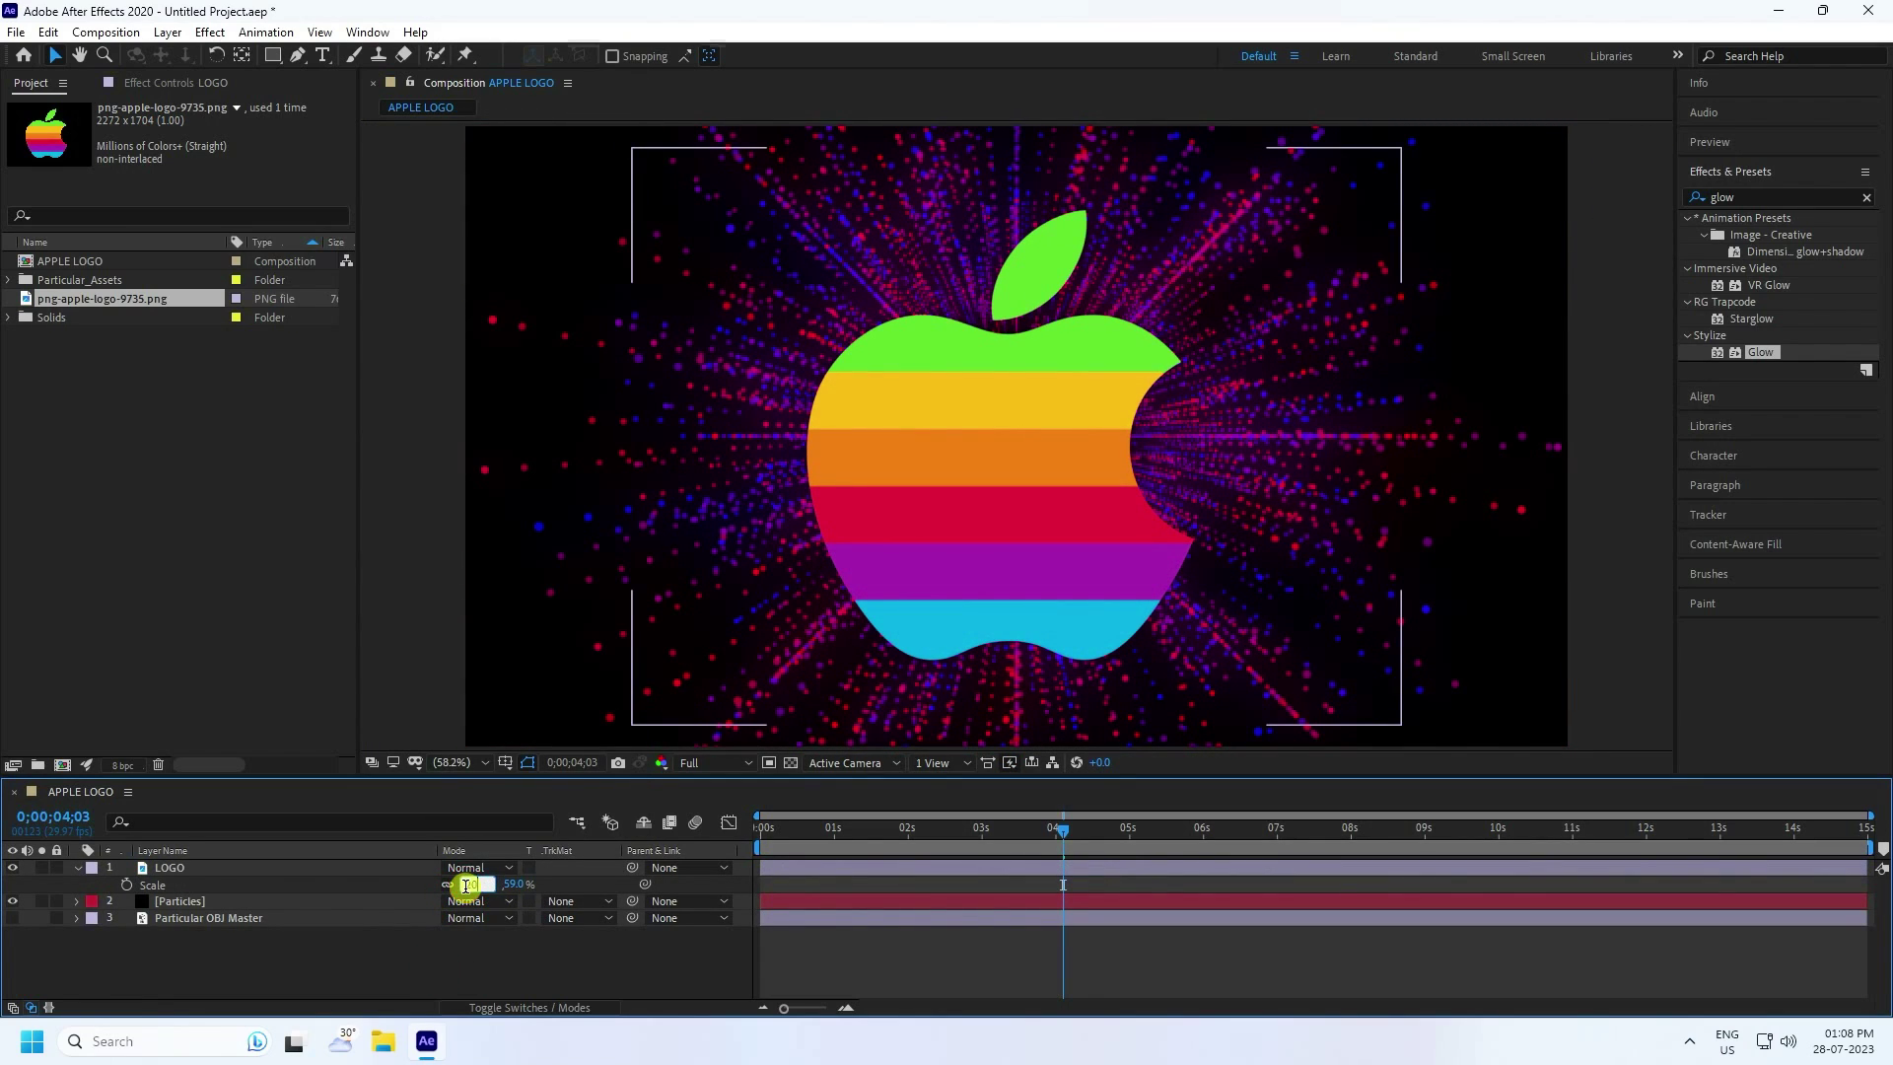
type("20")
key("Return")
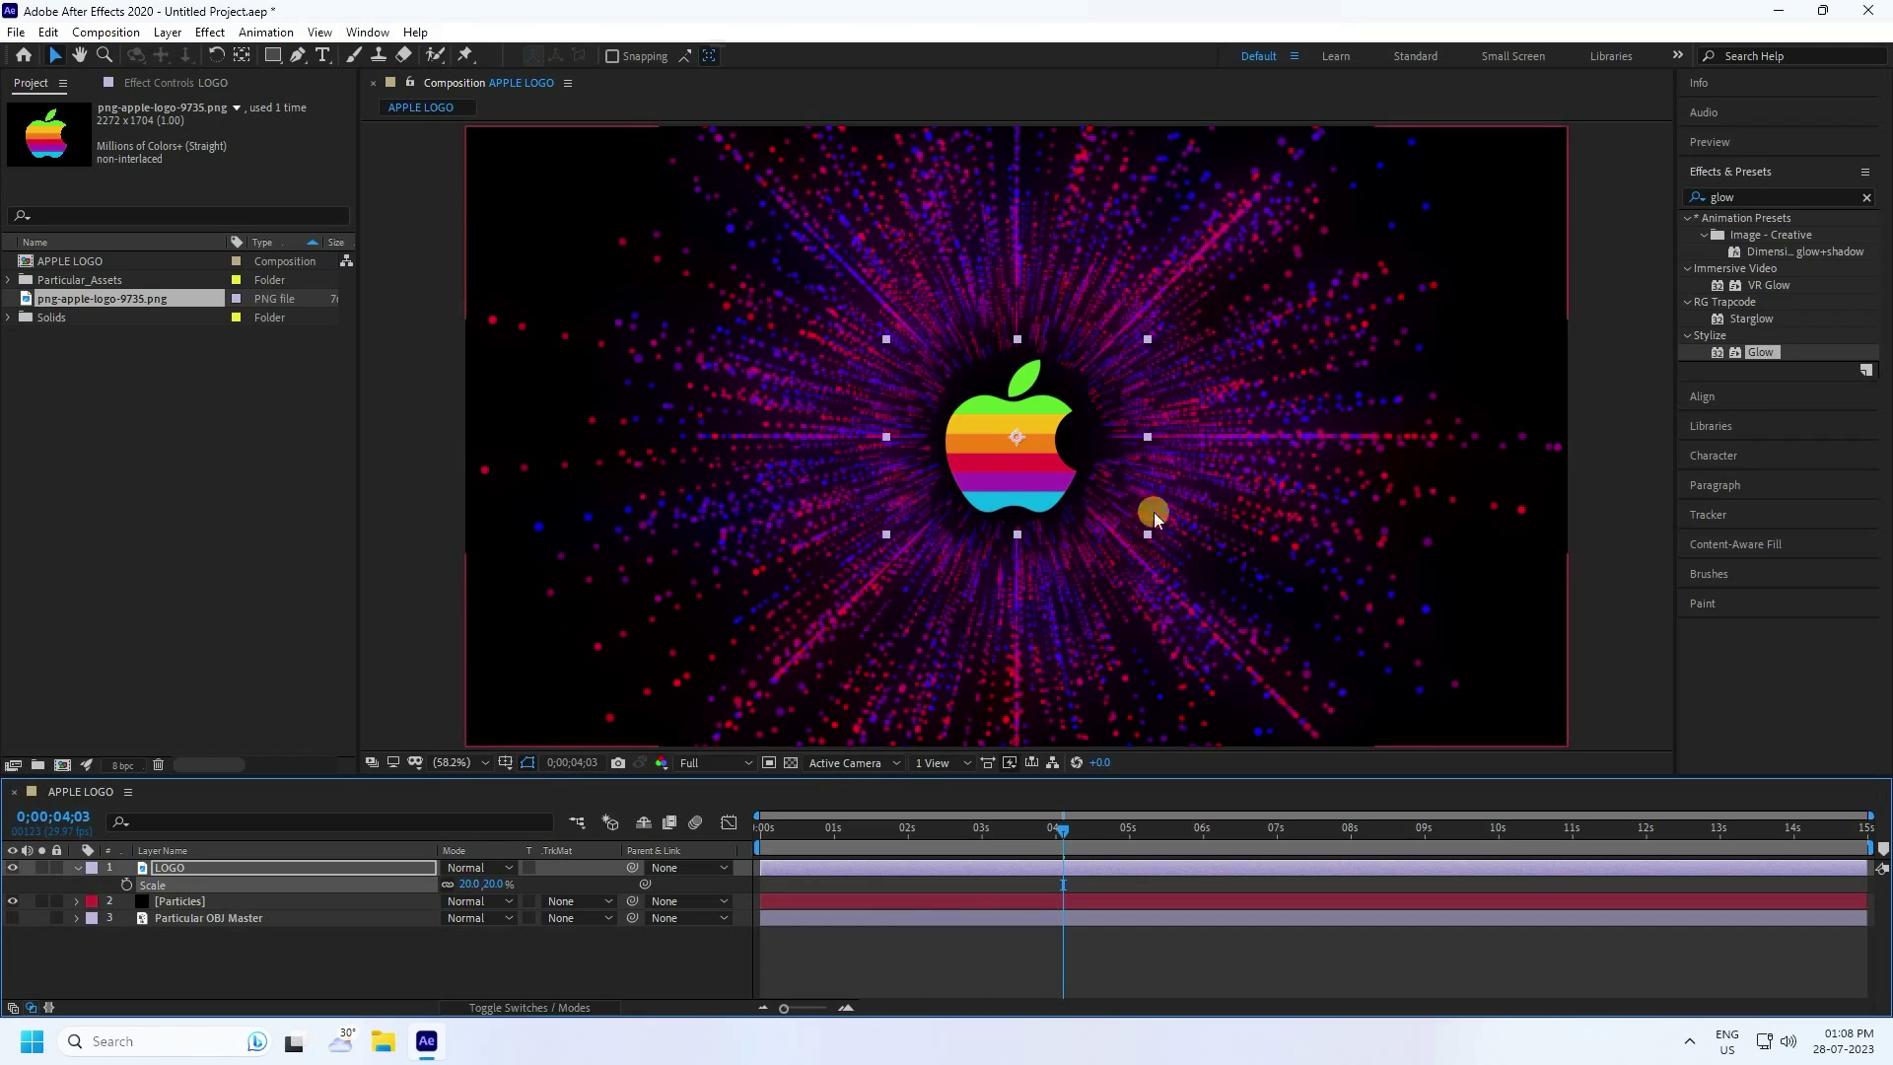
Duplicate the LOGO layer and rename the original to LOGO BG
left_click(240, 981)
left_click(78, 868)
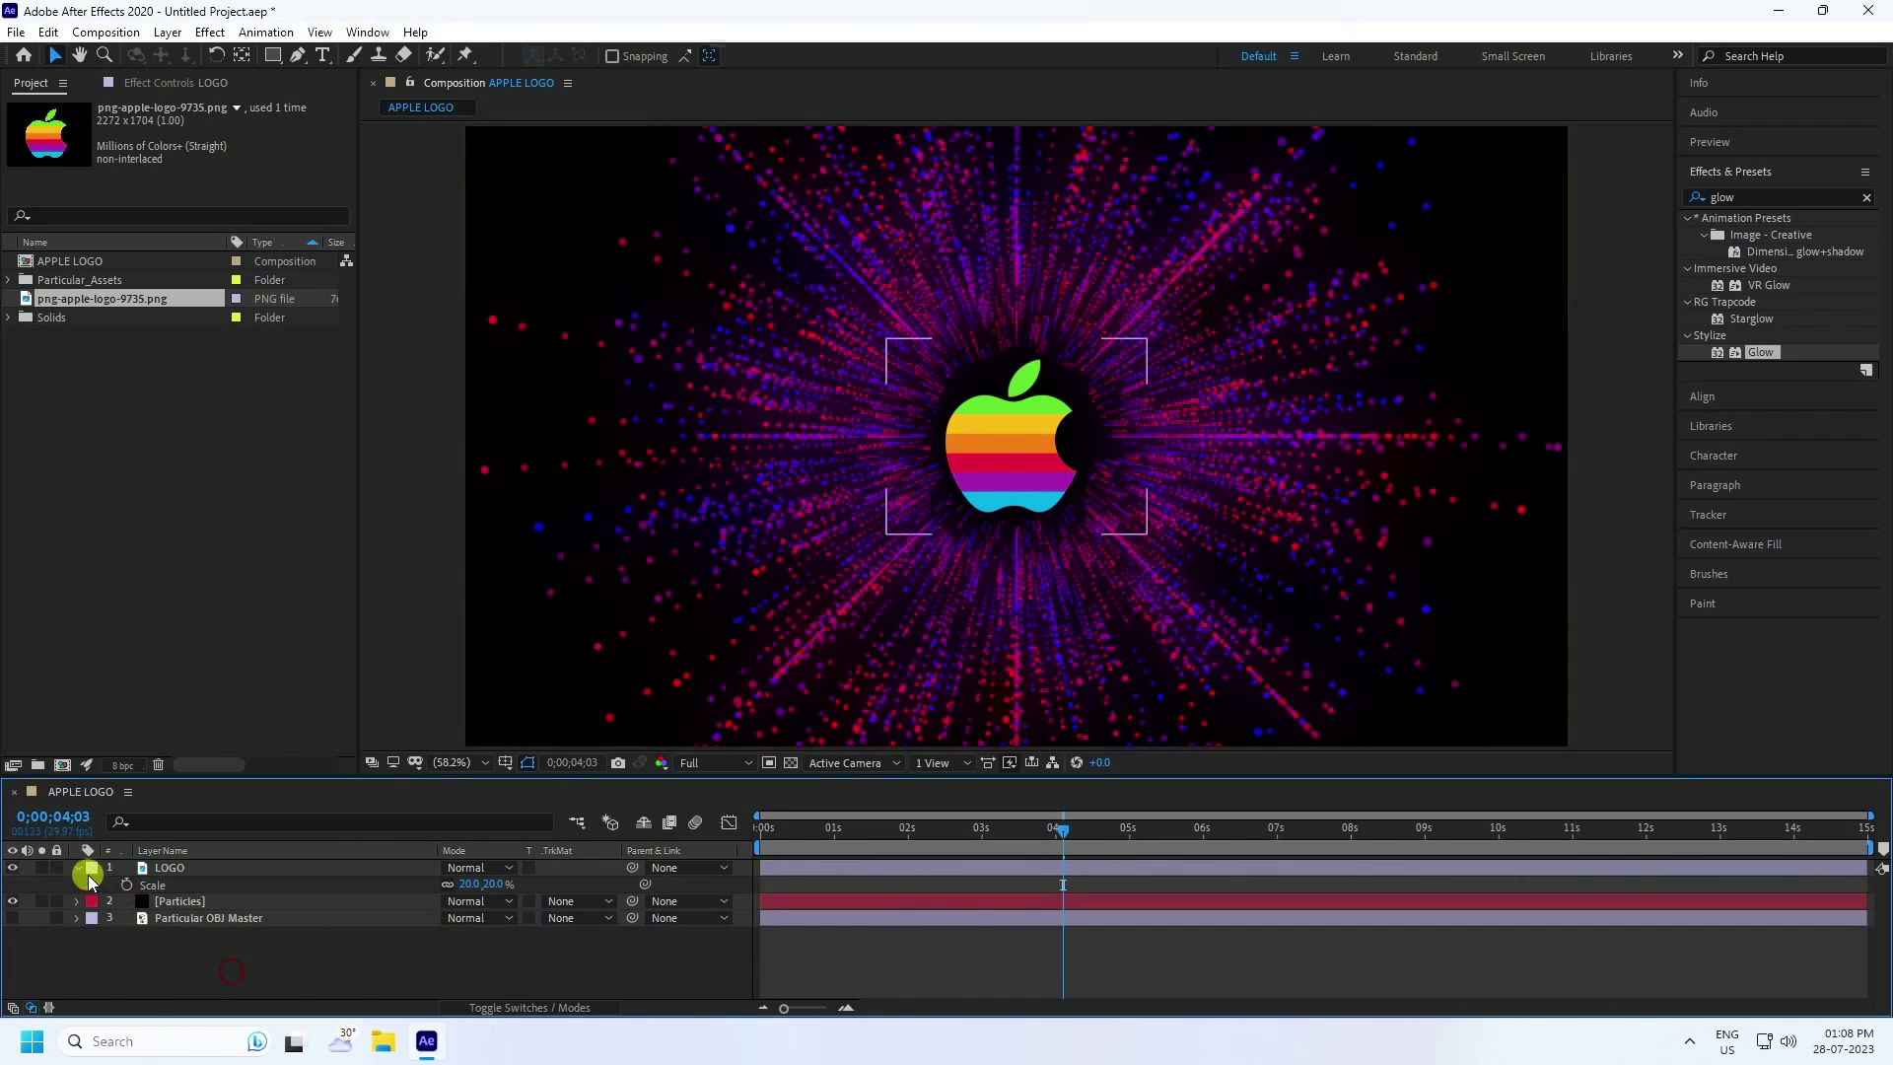
left_click(163, 869)
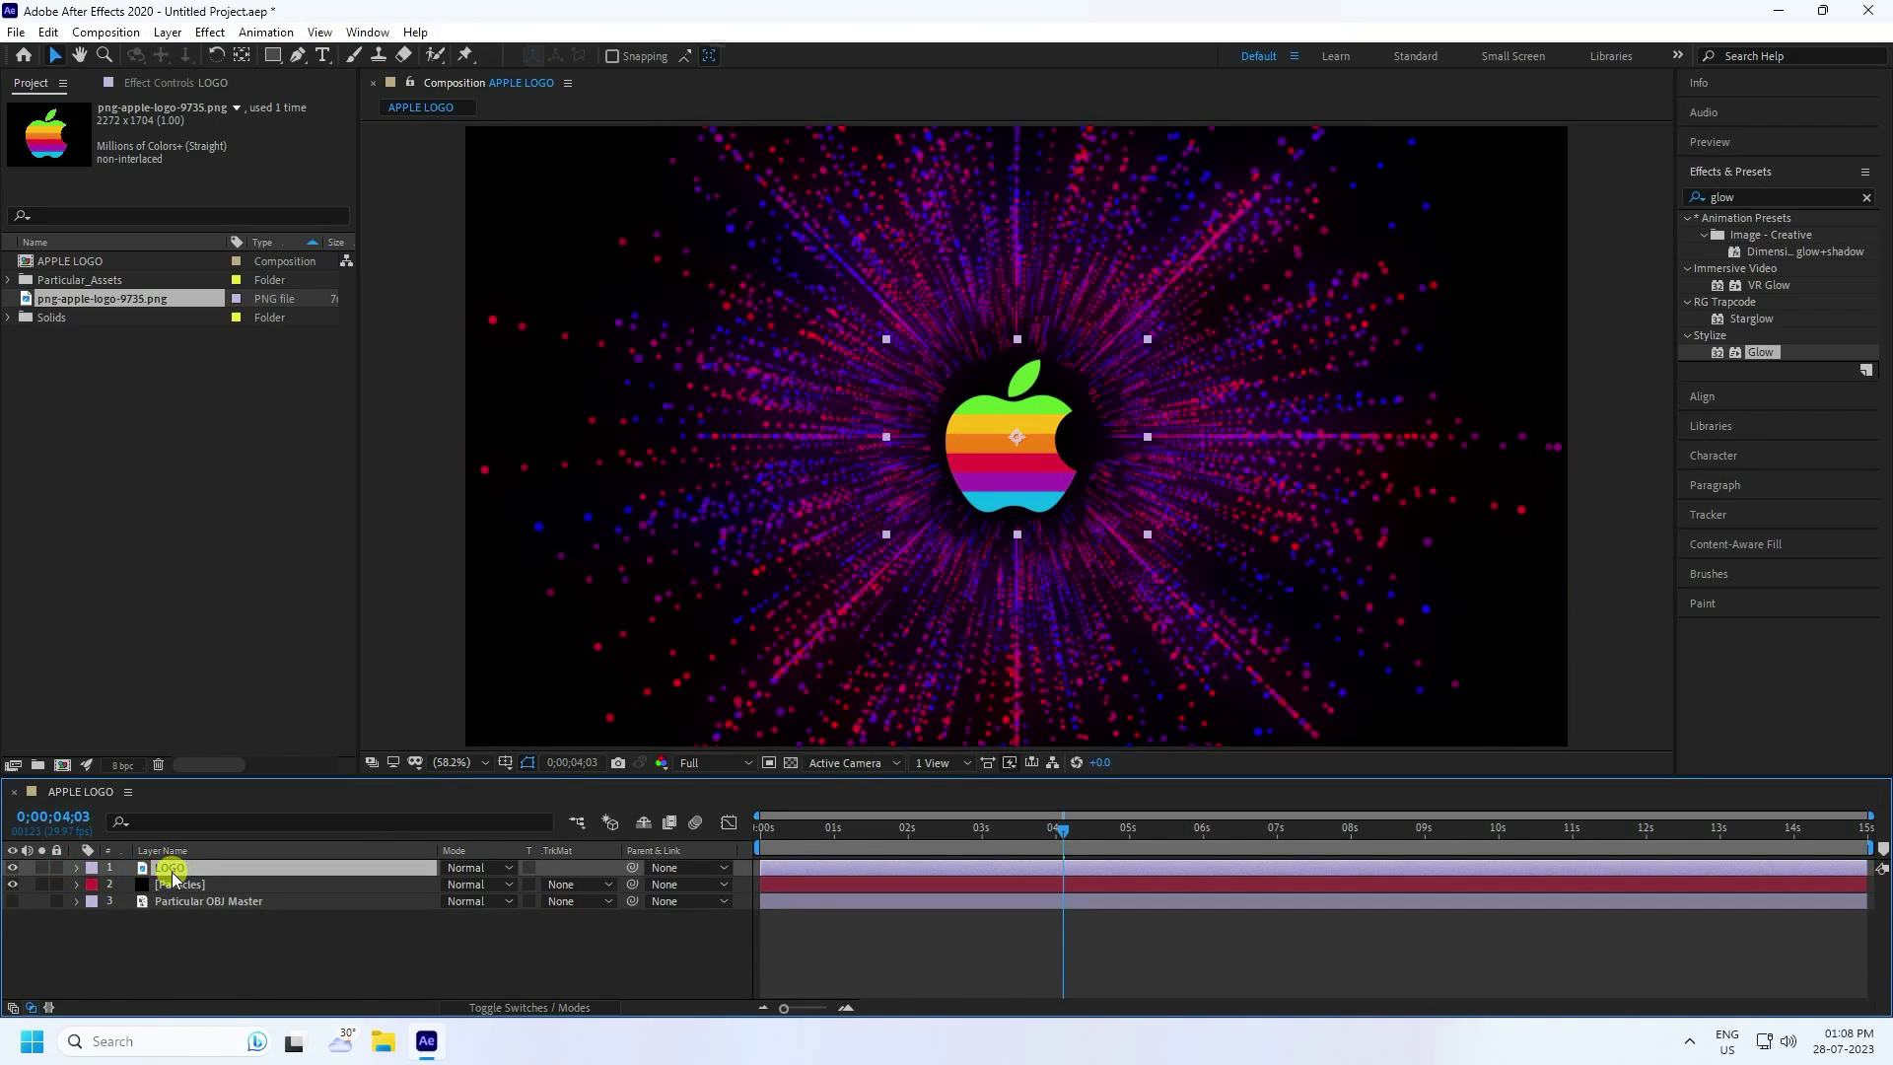
key("ctrl+d")
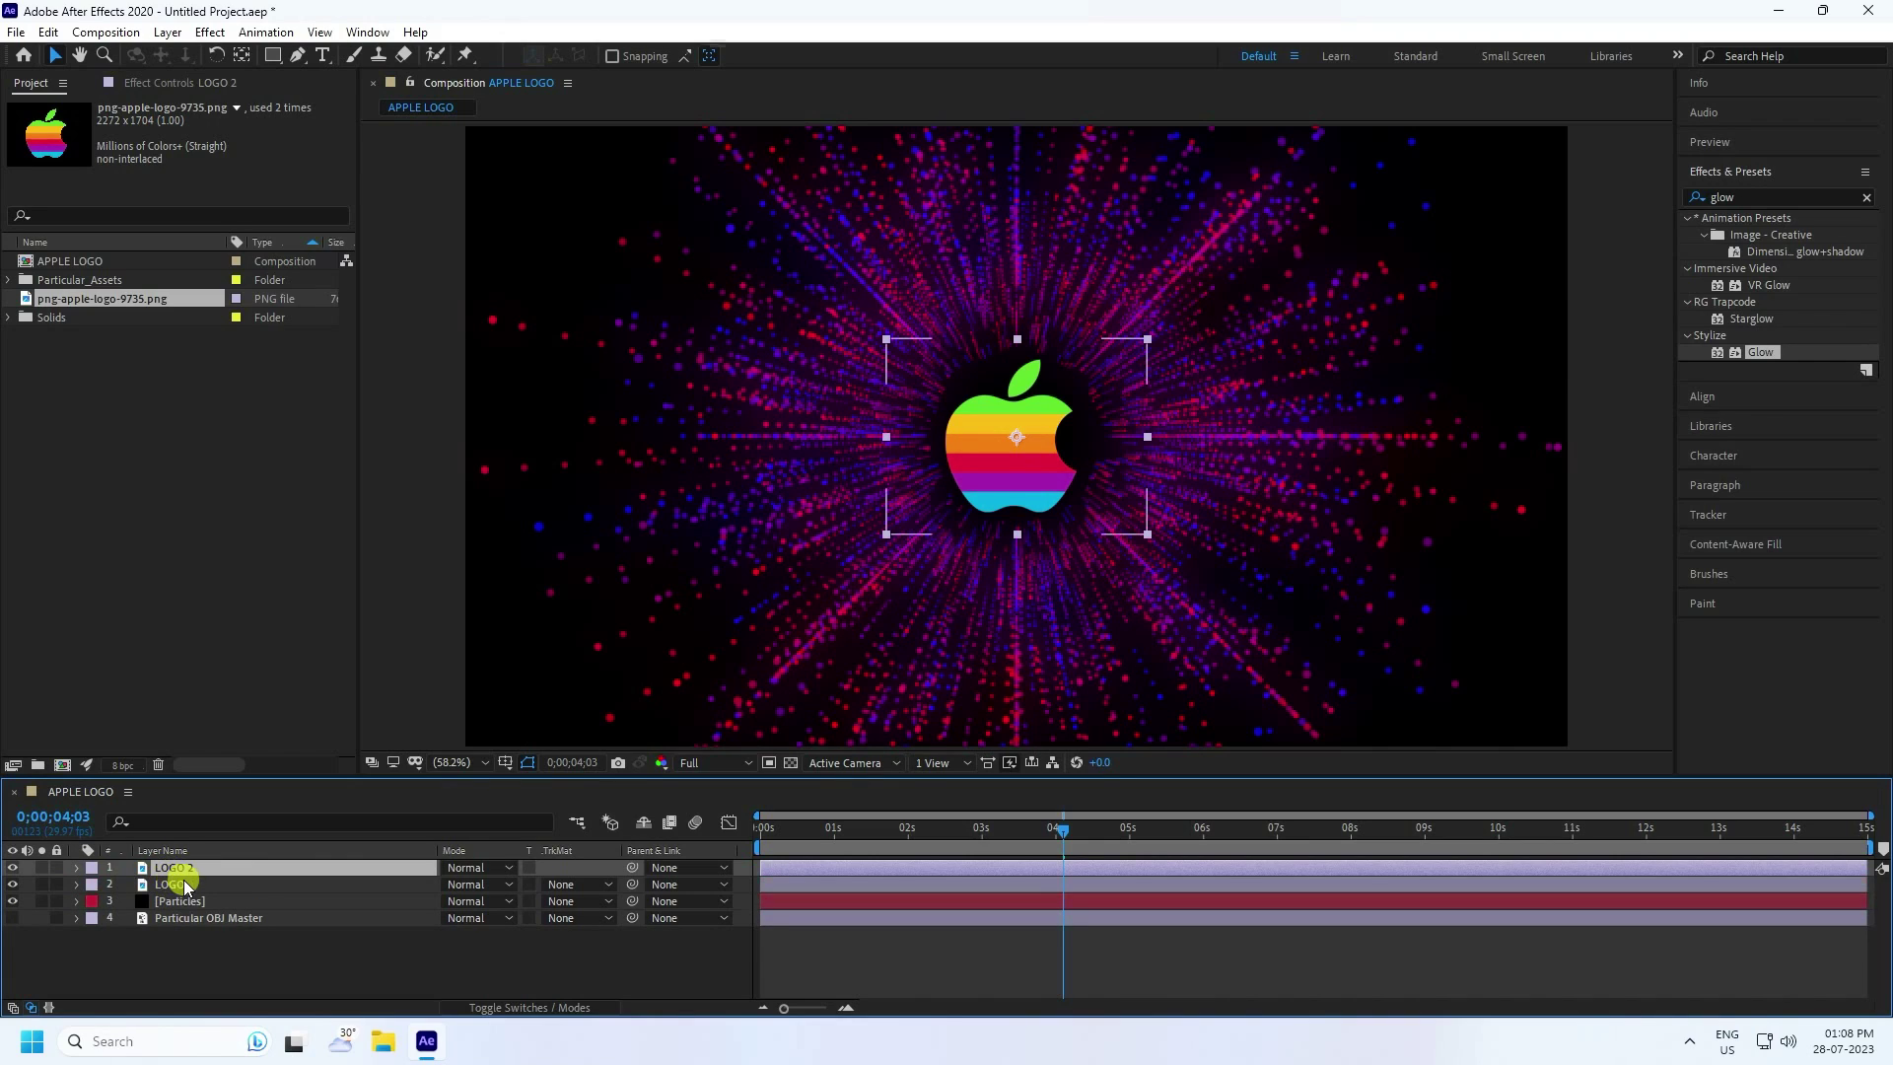
left_click(180, 885)
right_click(177, 888)
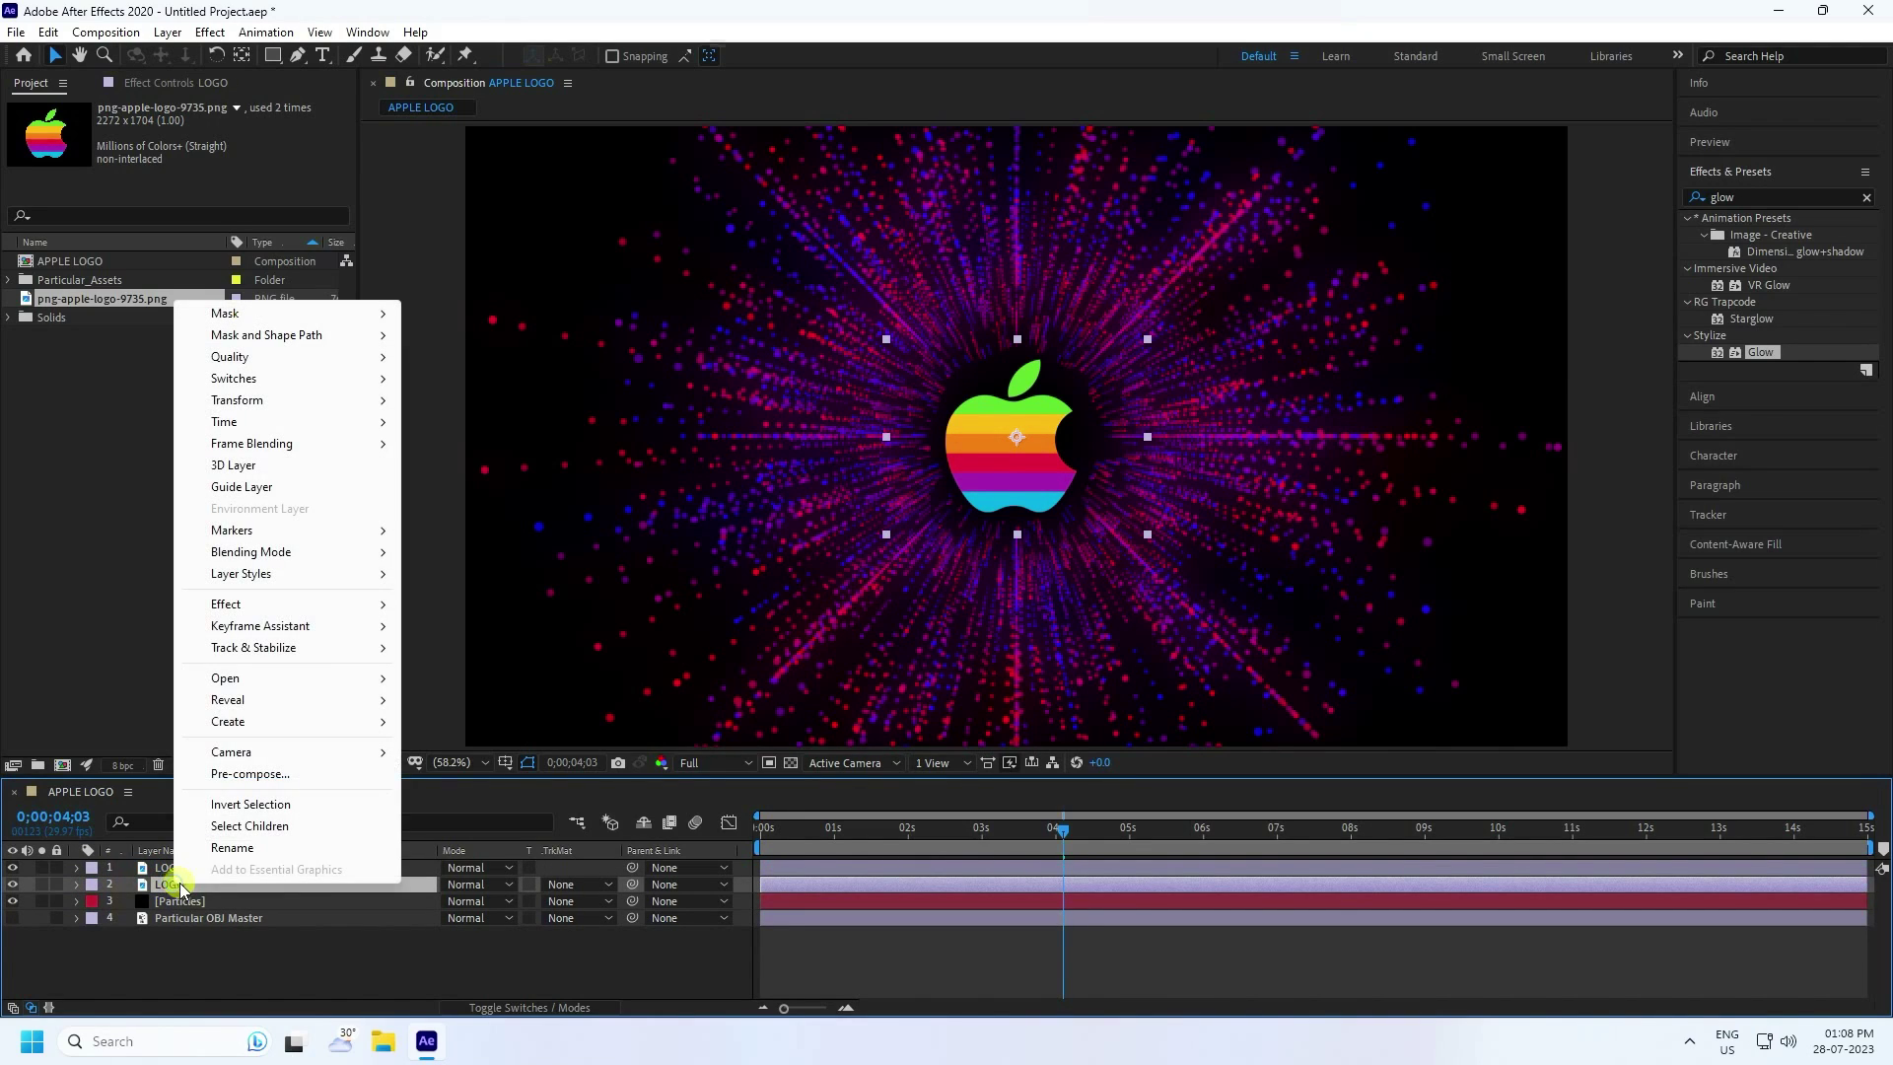
left_click(233, 849)
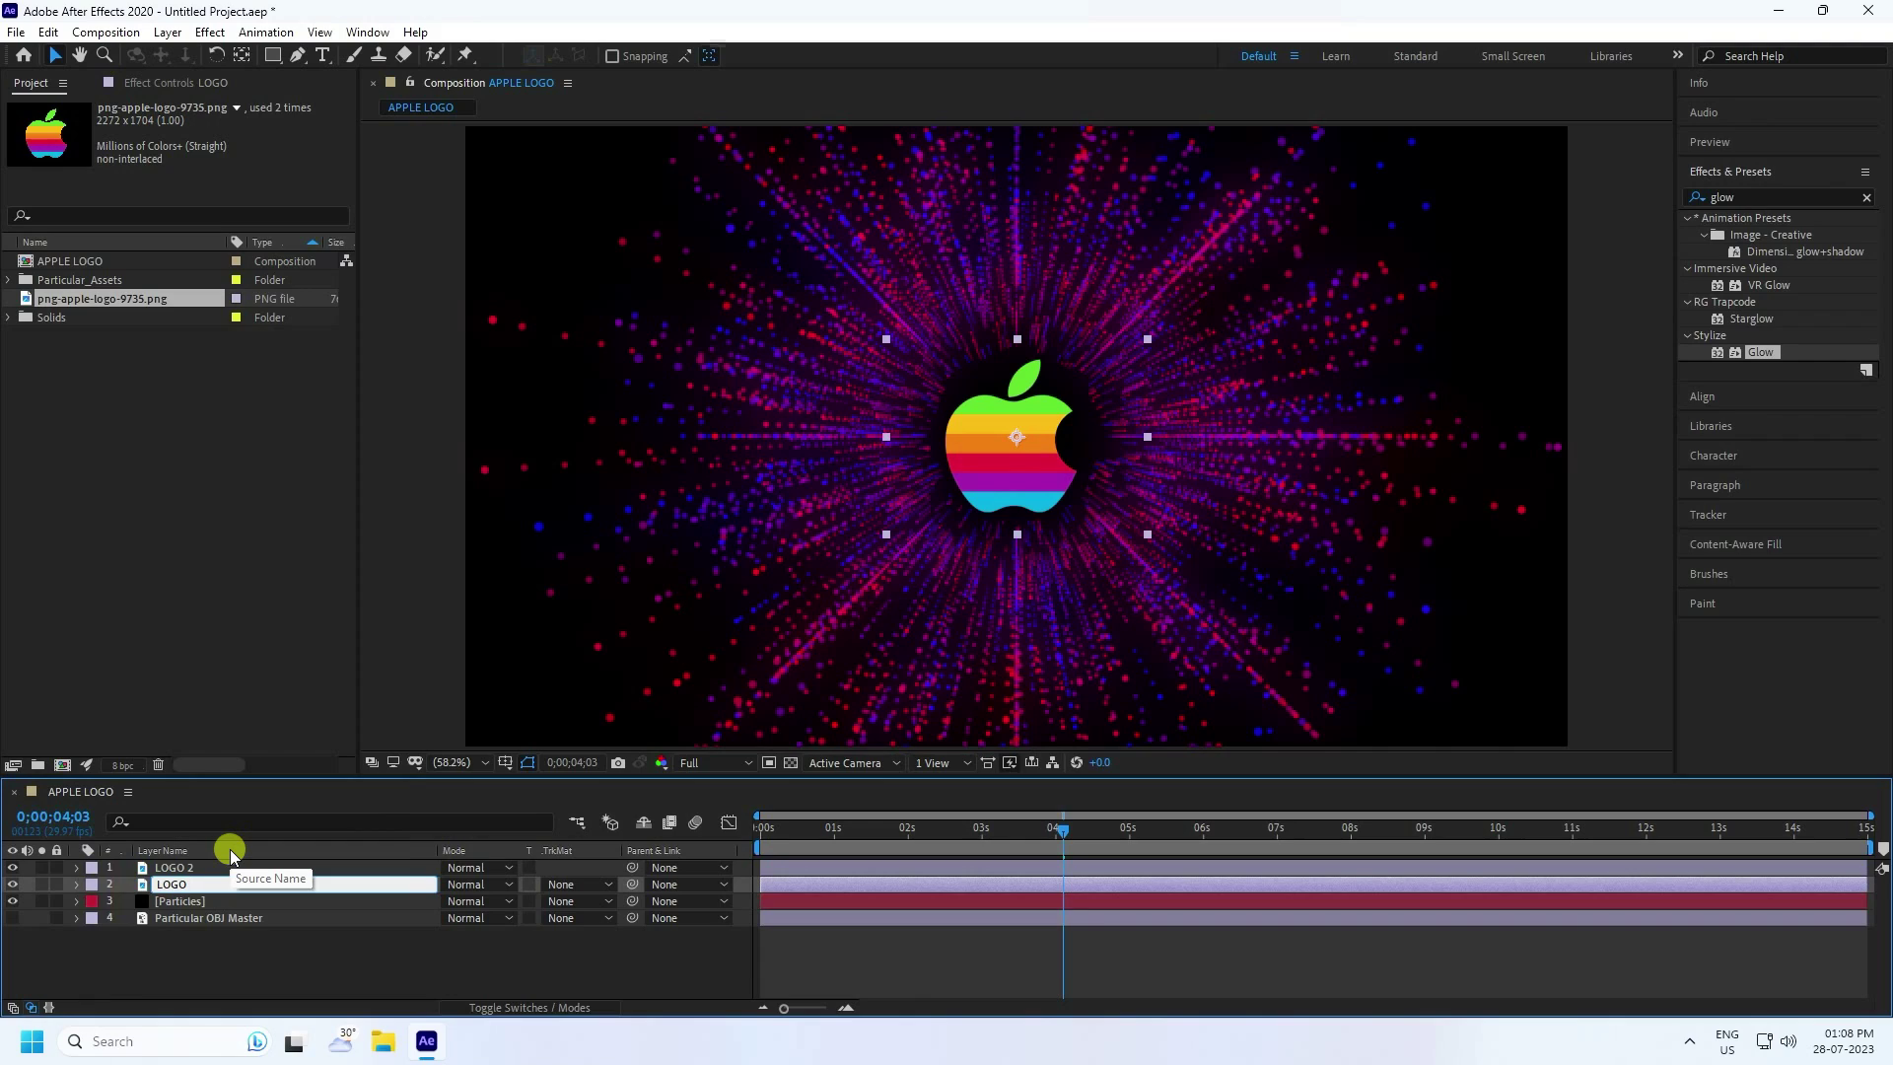
key("Return")
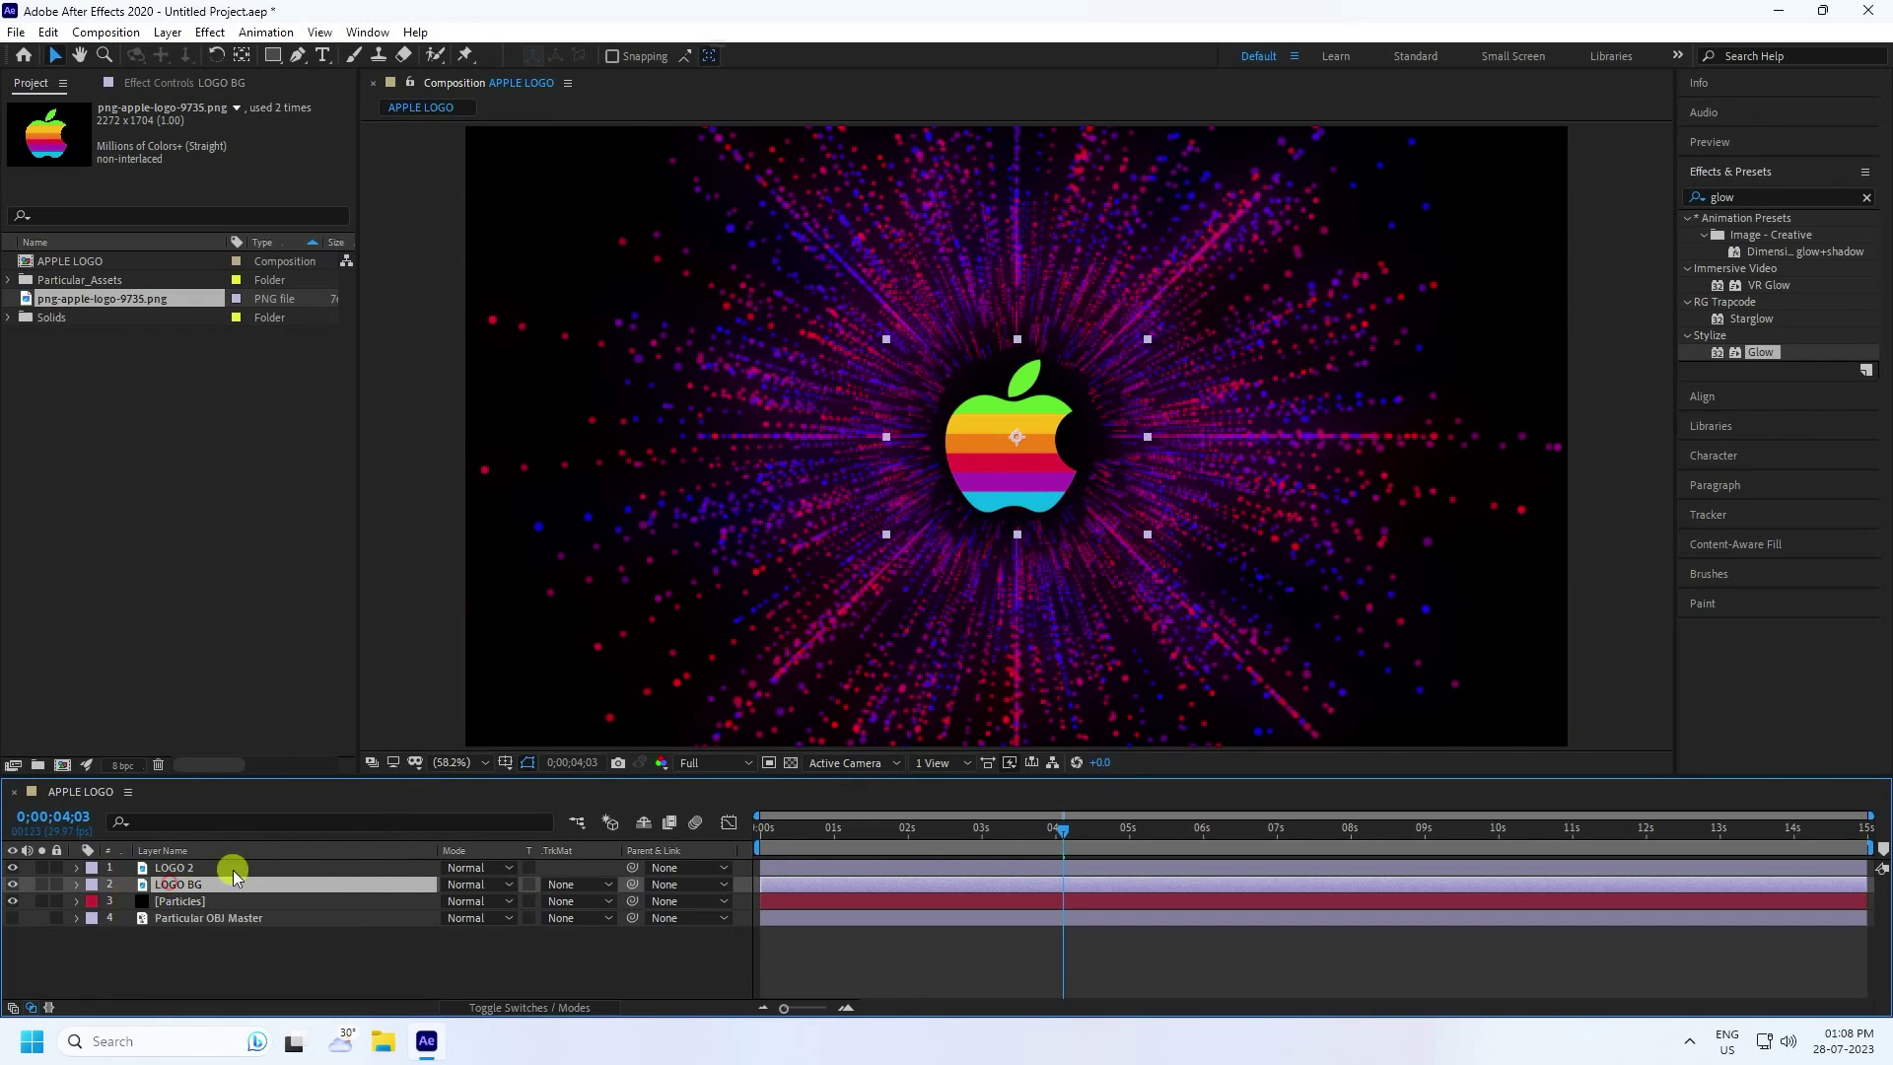
Apply CC Radial Fast Blur to LOGO BG at amount 80 with Brightest zoom
left_click(1867, 197)
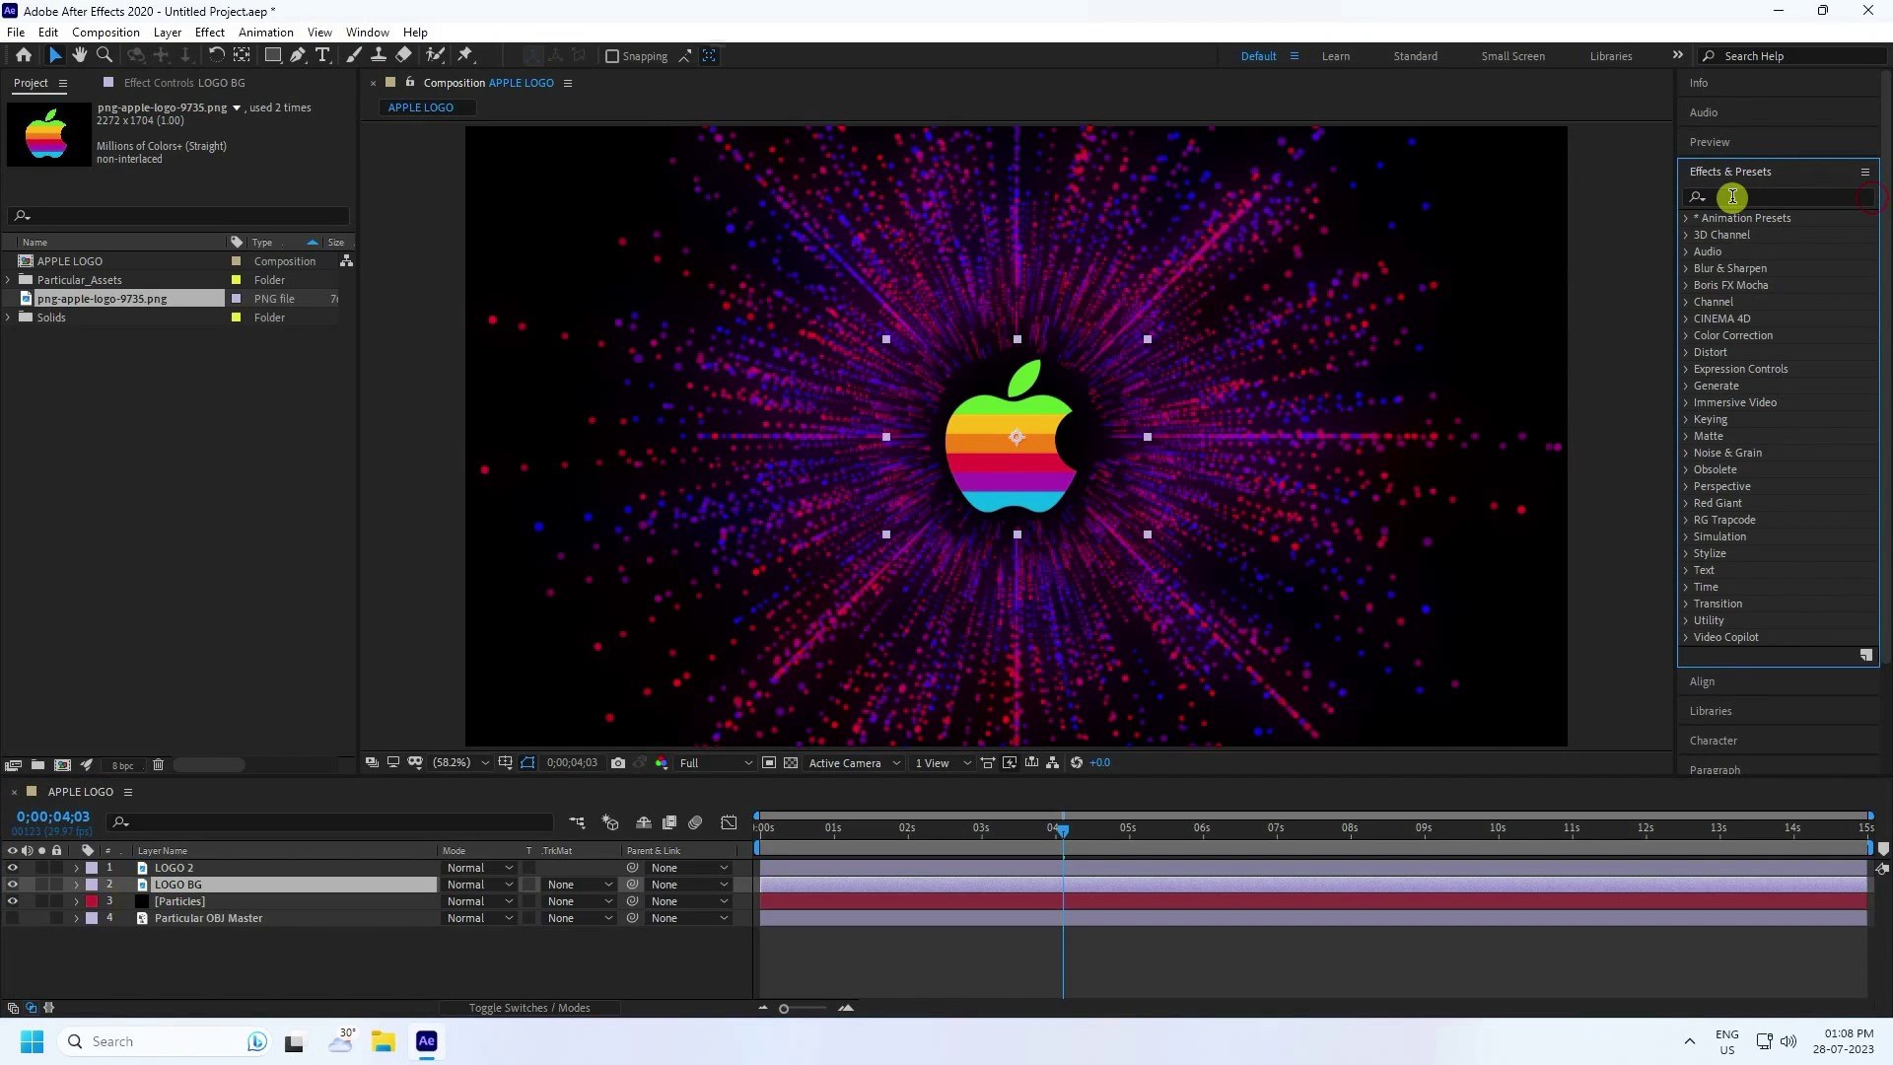
left_click(1732, 196)
type("cc r")
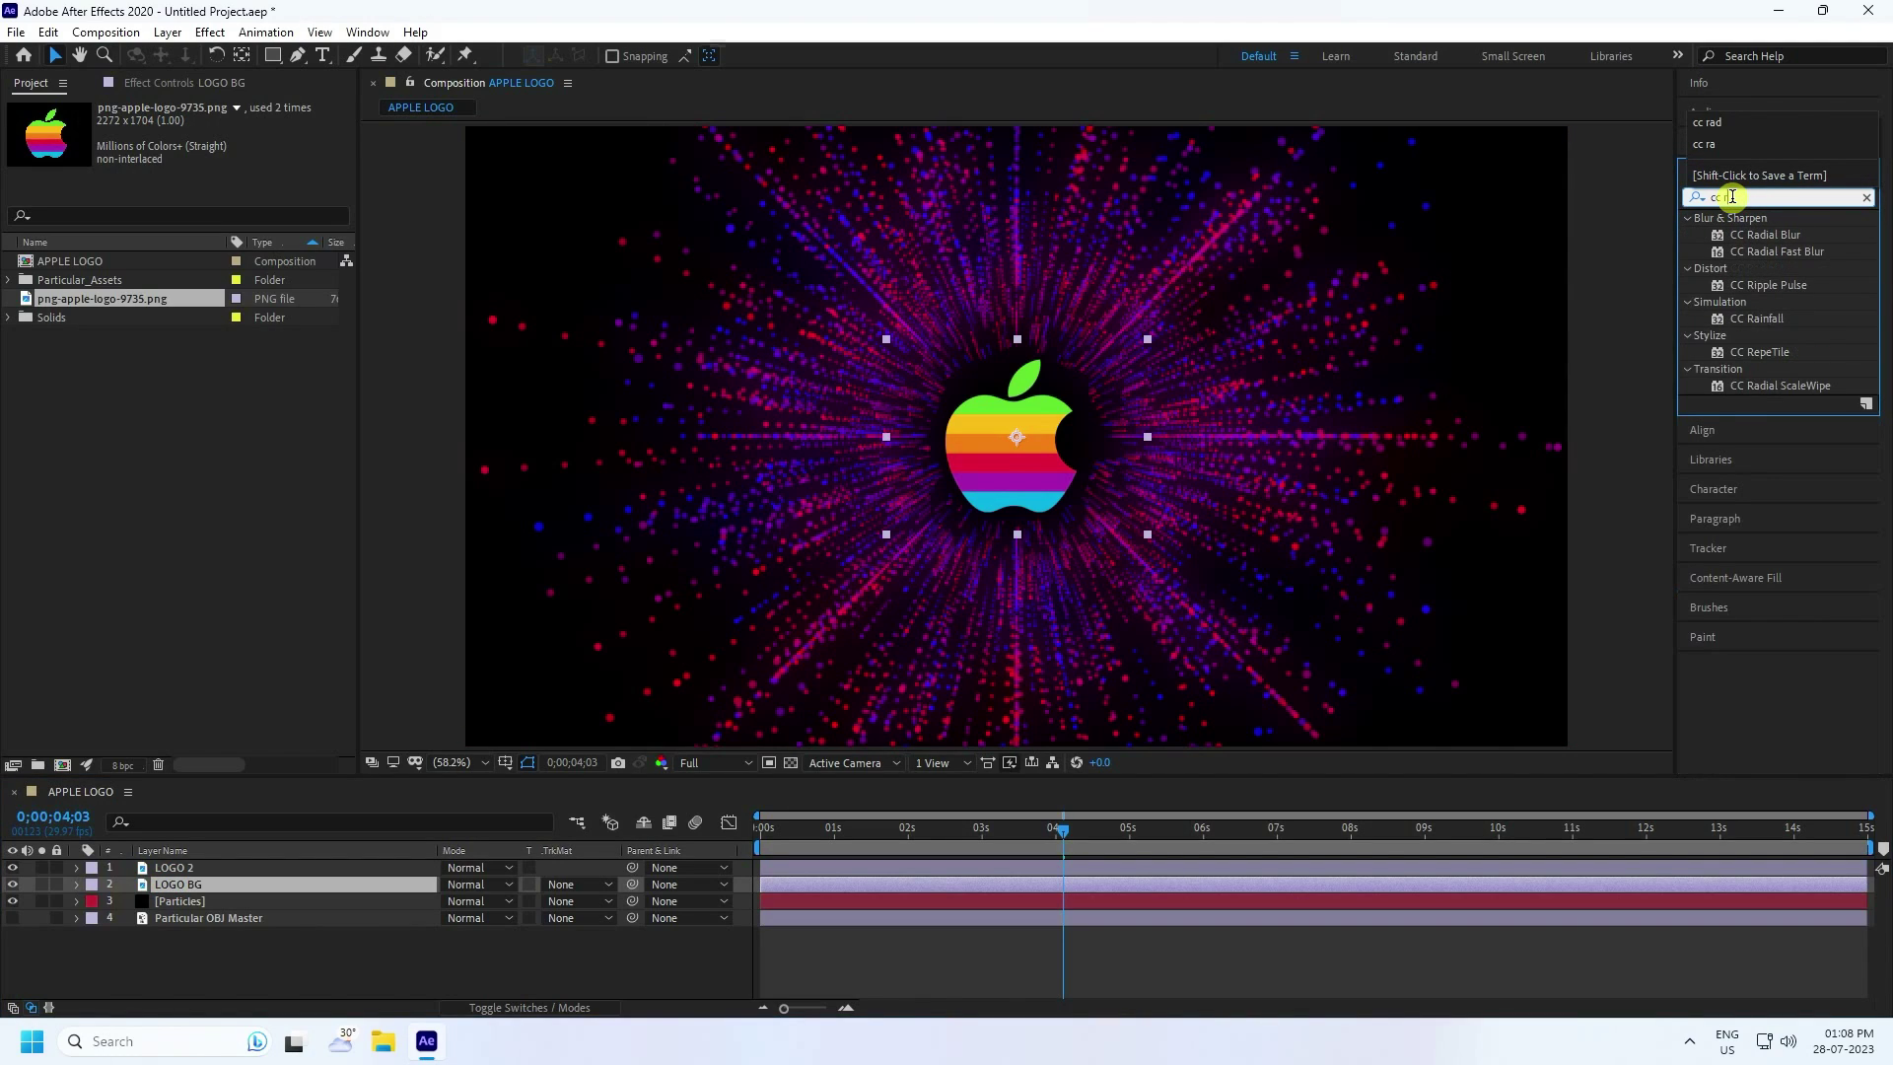
type("a")
left_click(1775, 252)
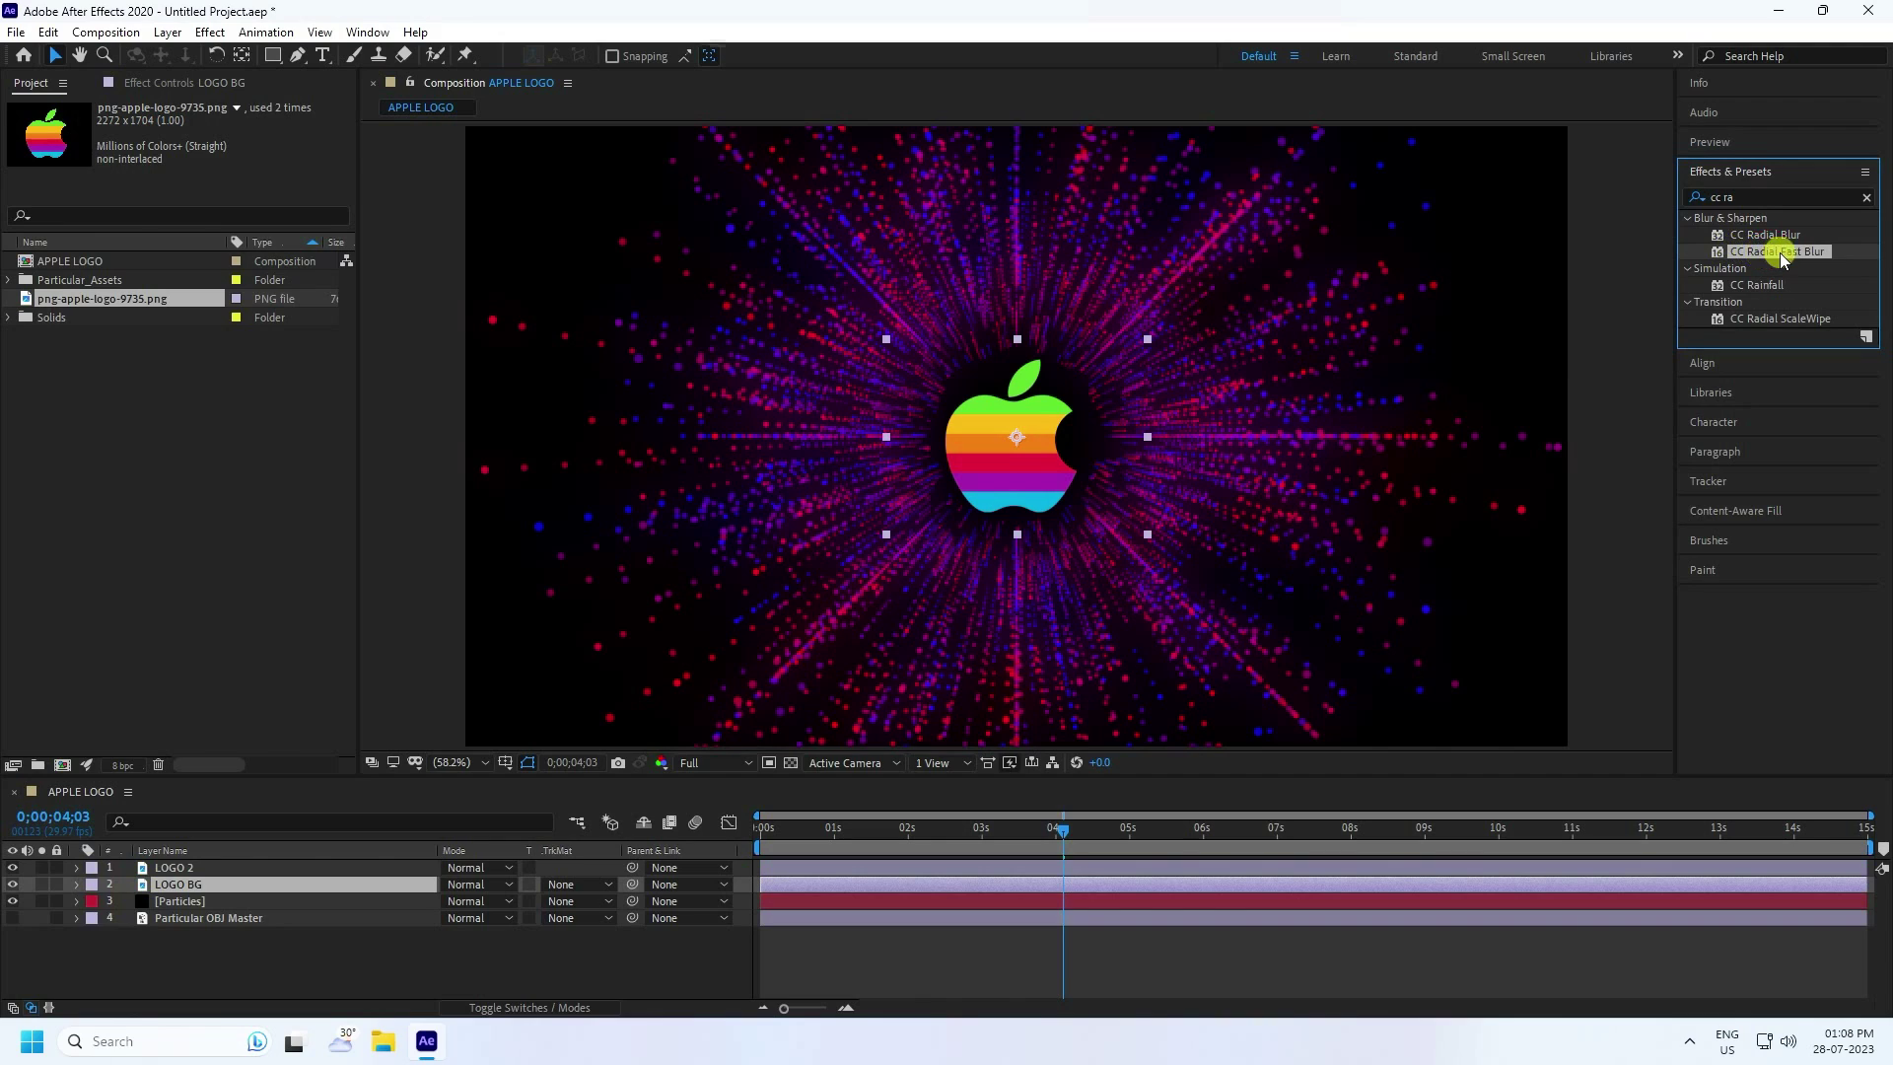
left_click_drag(1804, 259, 255, 891)
key("slash")
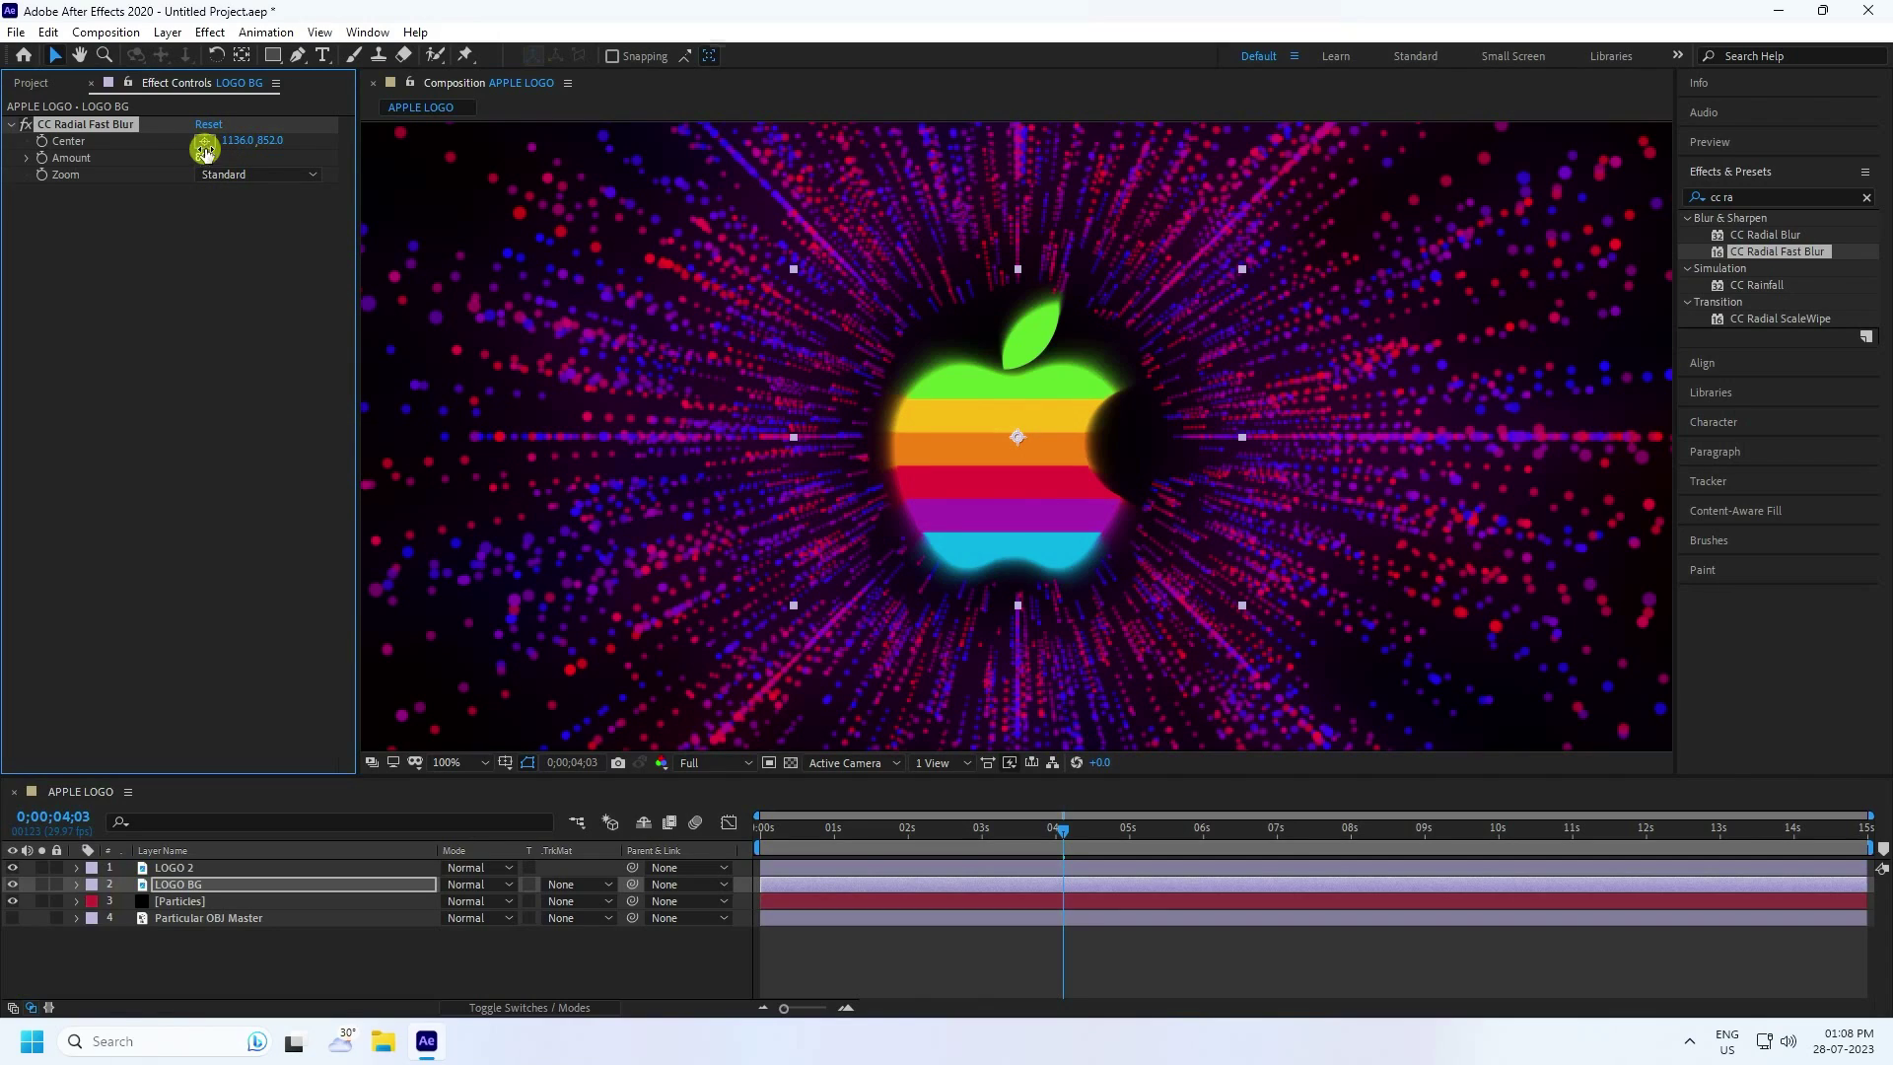
left_click(229, 174)
left_click(239, 219)
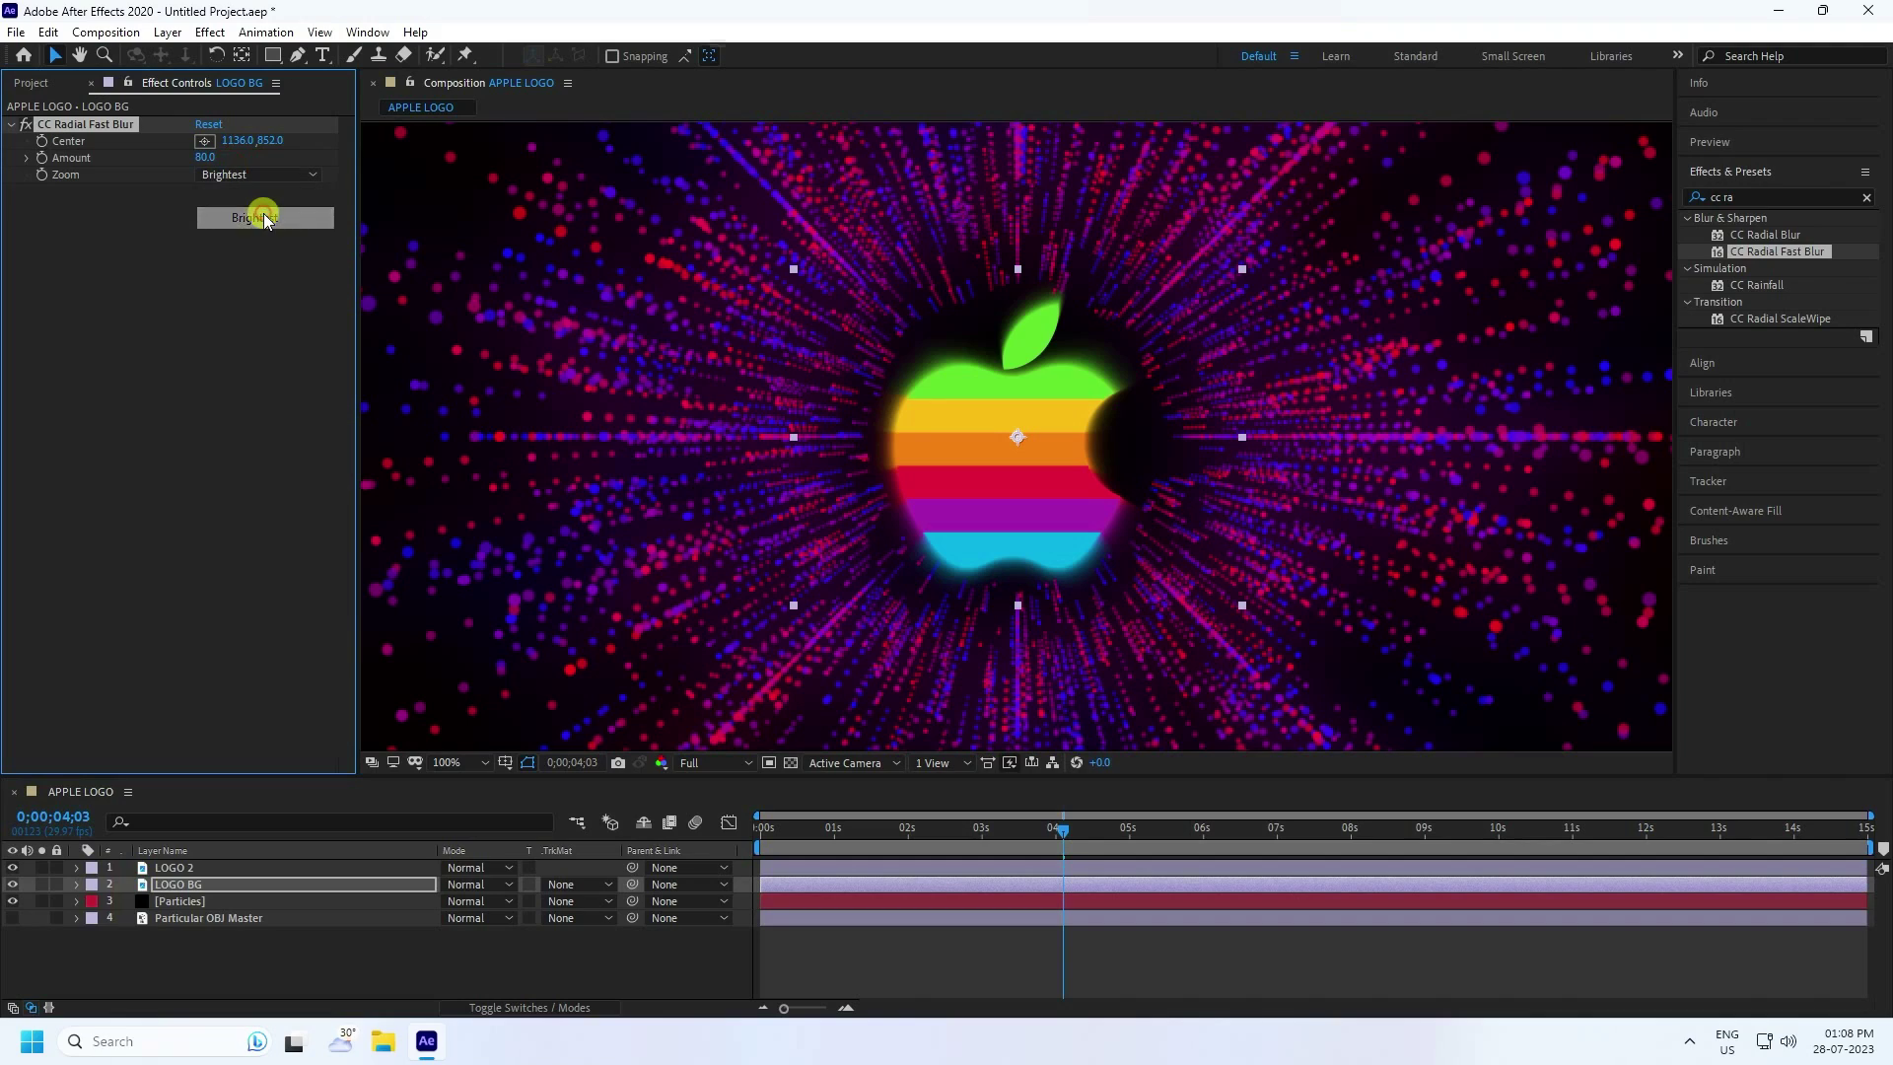
Add a Glow effect to LOGO BG and return to the timeline start
left_click(1769, 197)
type("glo")
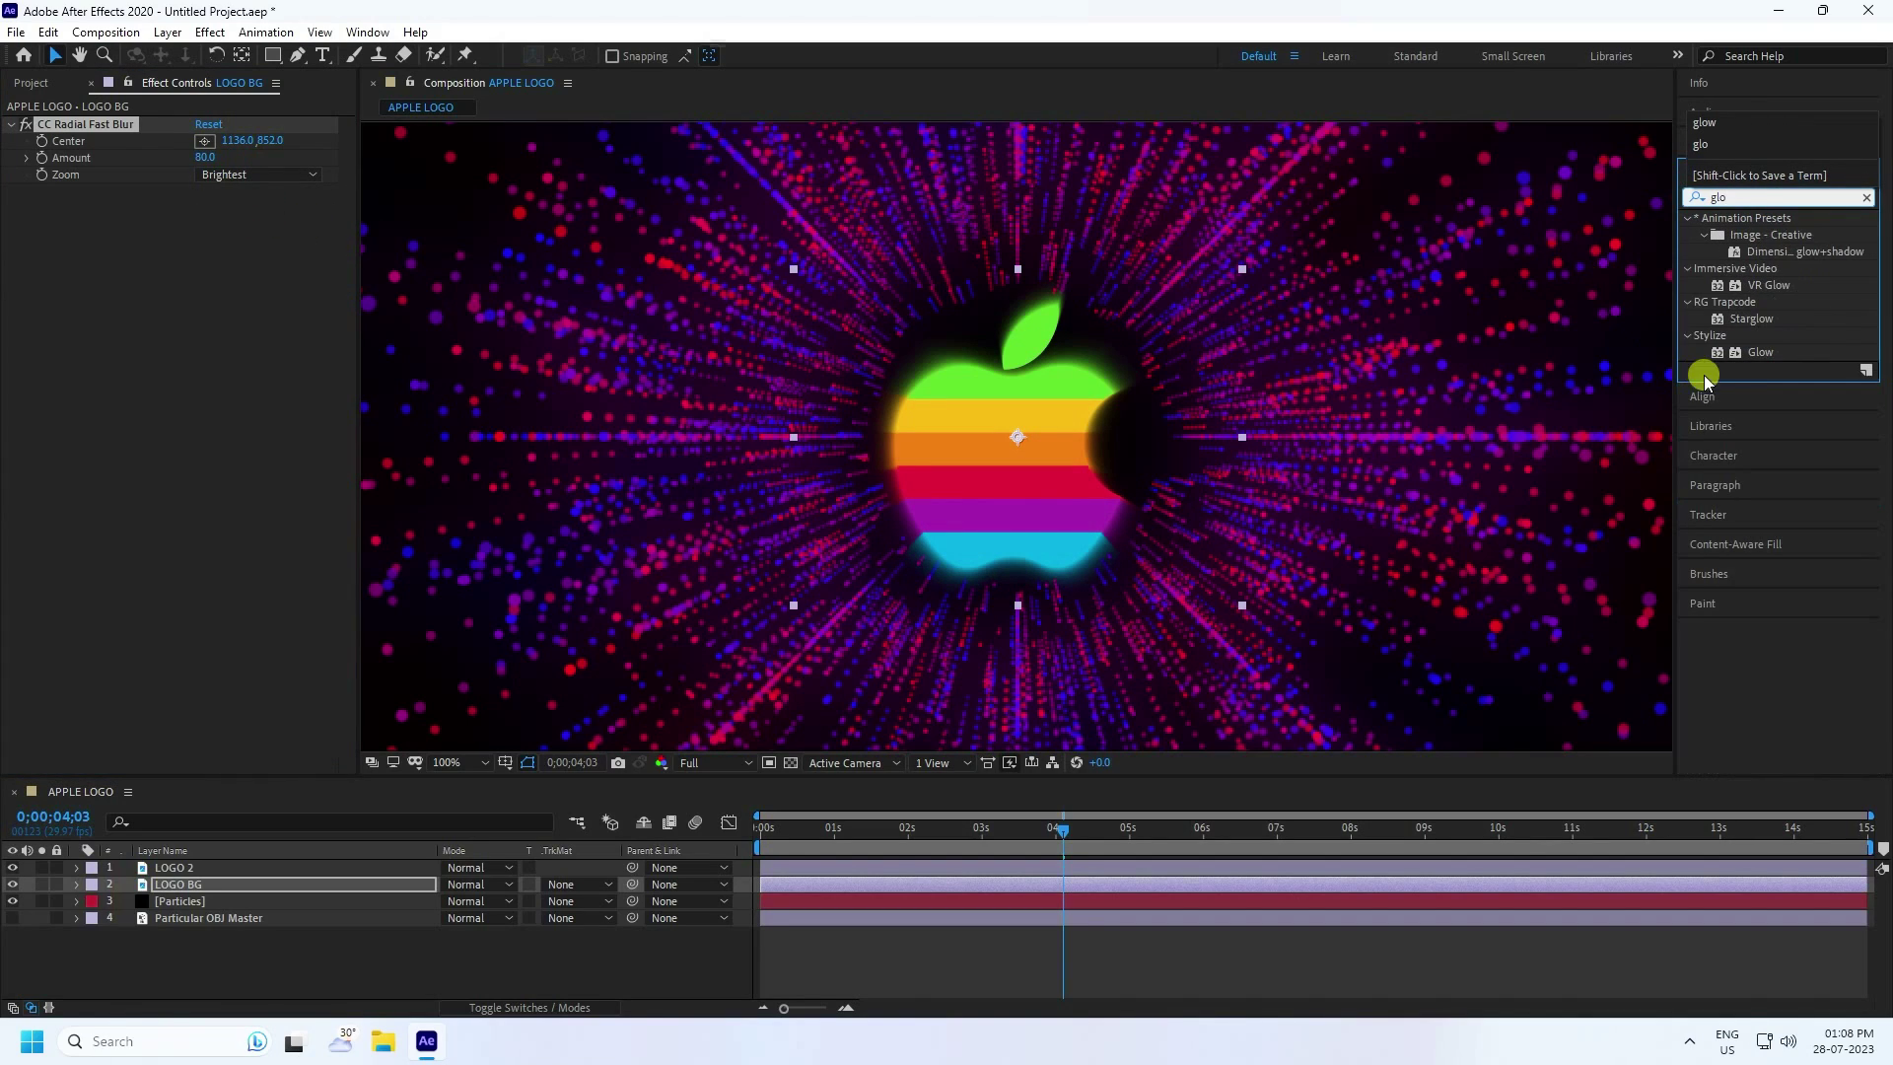
left_click_drag(1760, 352, 207, 885)
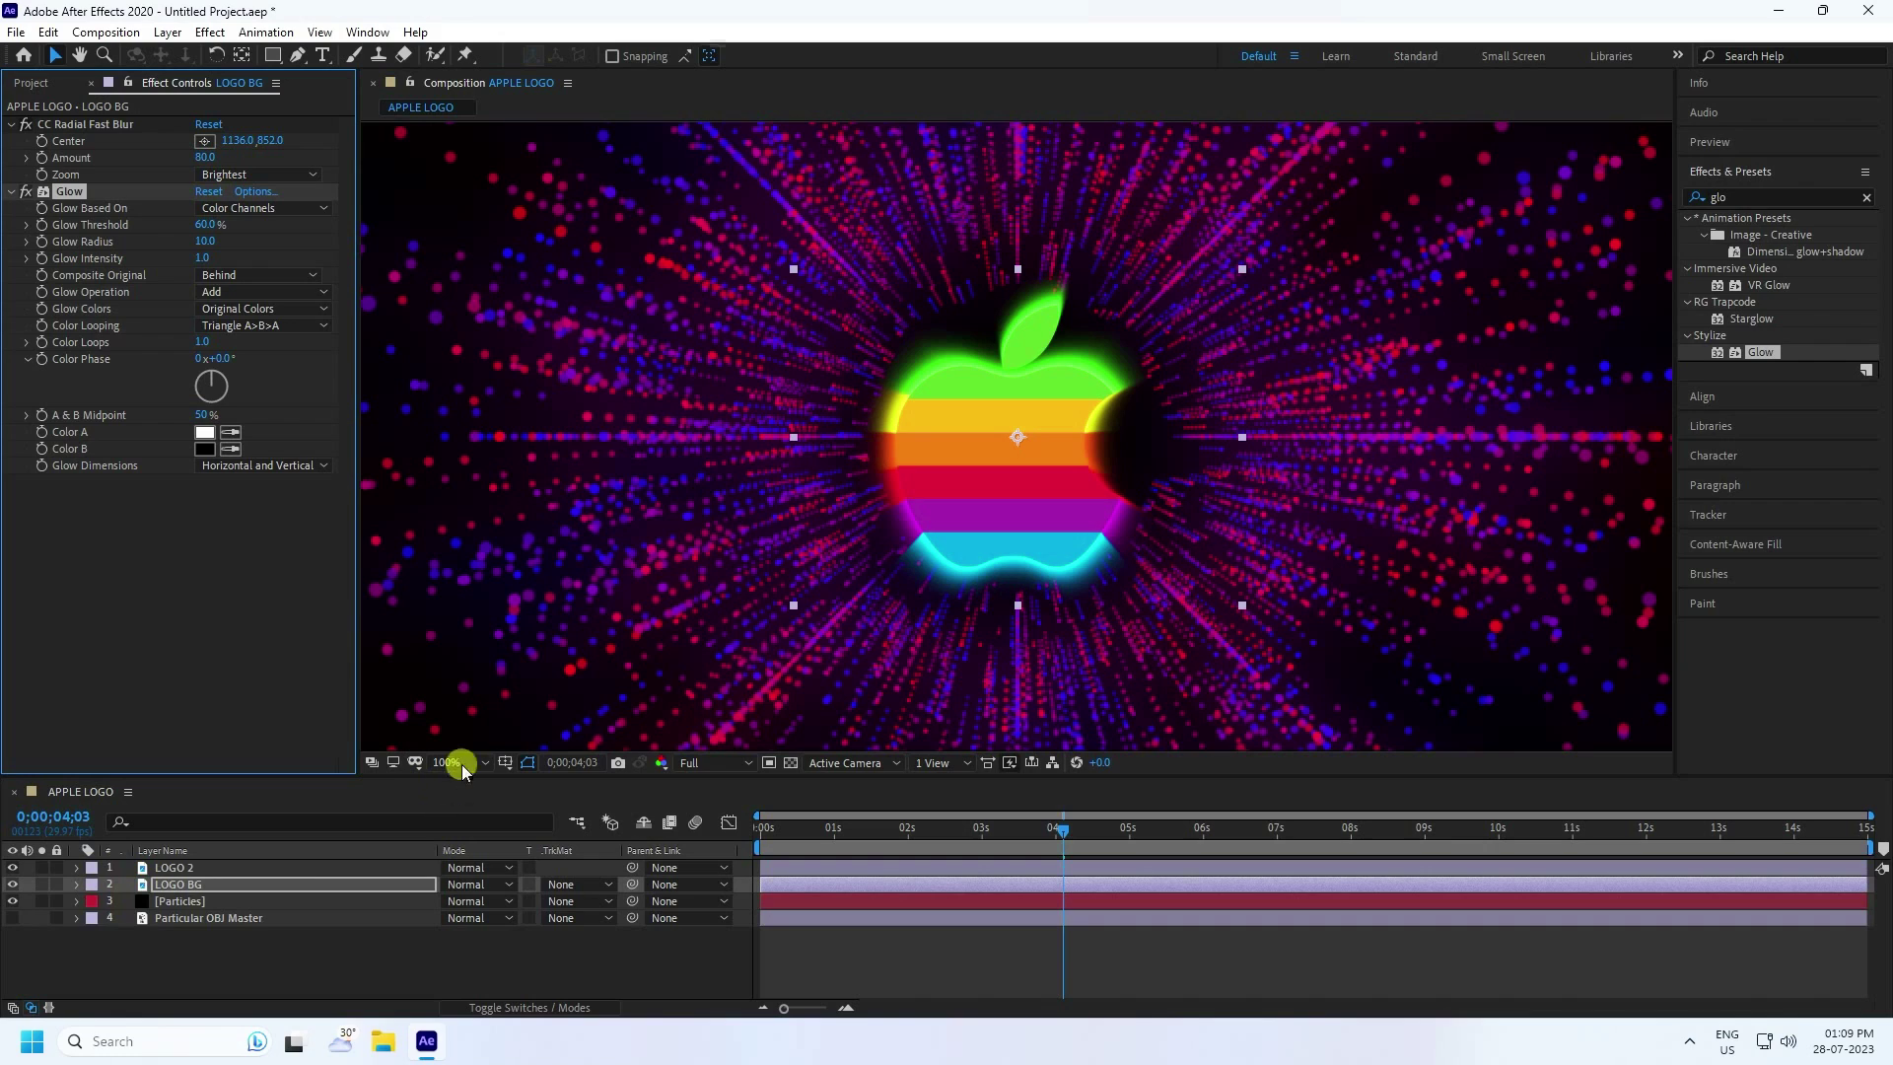
left_click_drag(1053, 824, 427, 705)
Preview the animation with the viewer zoomed out, then return to the start
key("space")
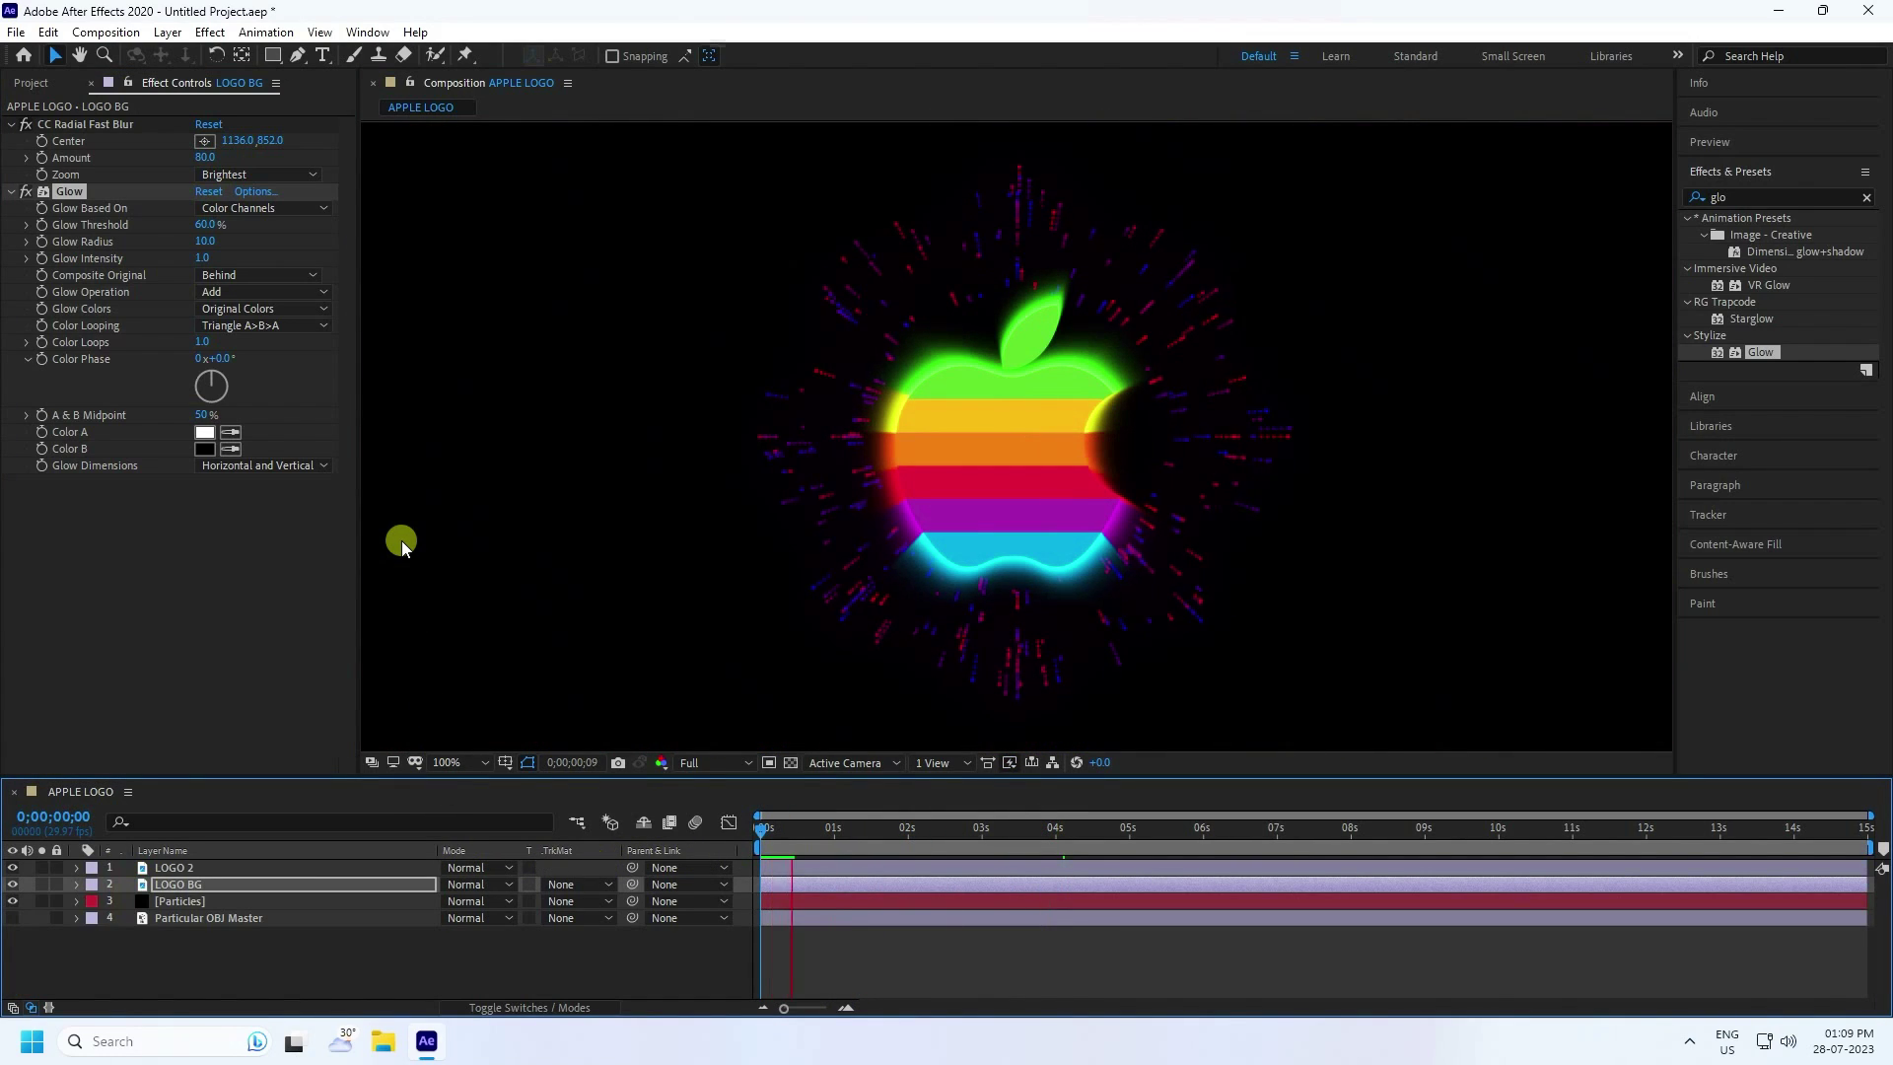
key("comma")
key("comma")
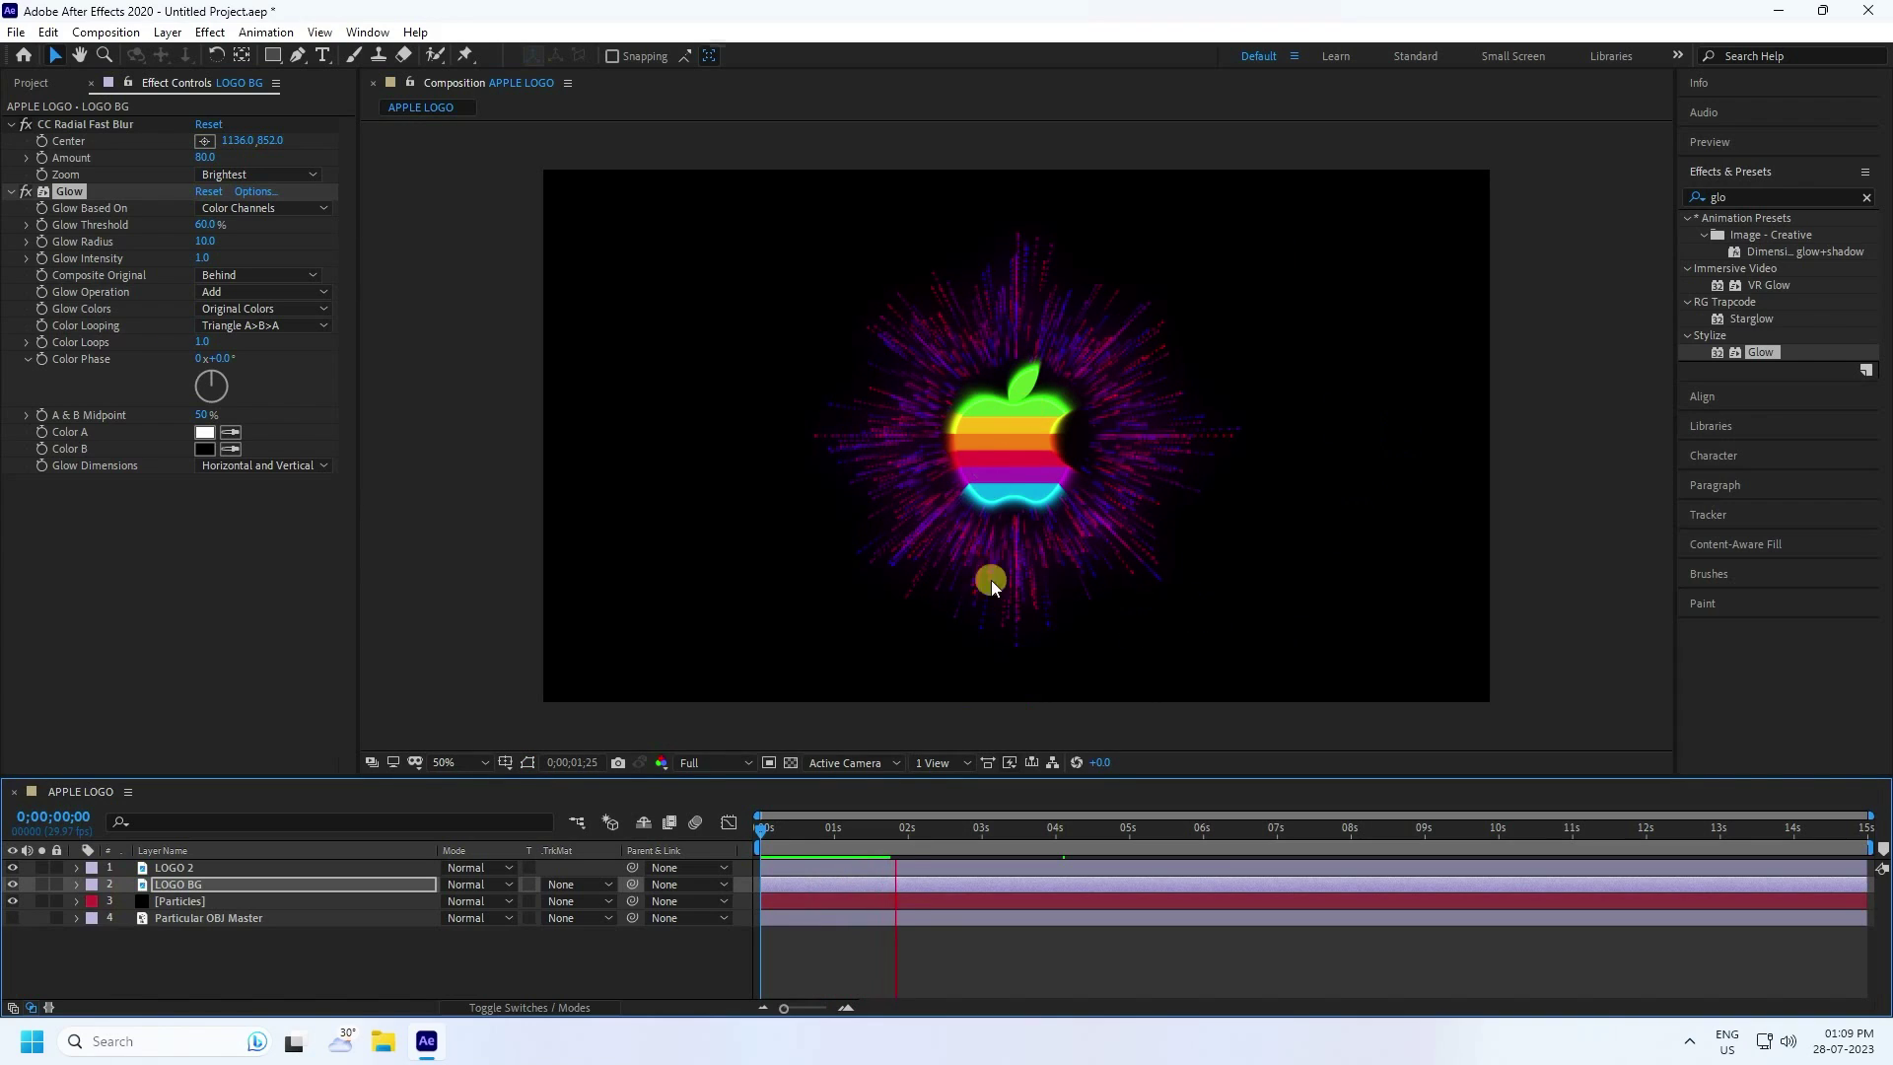
left_click_drag(854, 820, 761, 838)
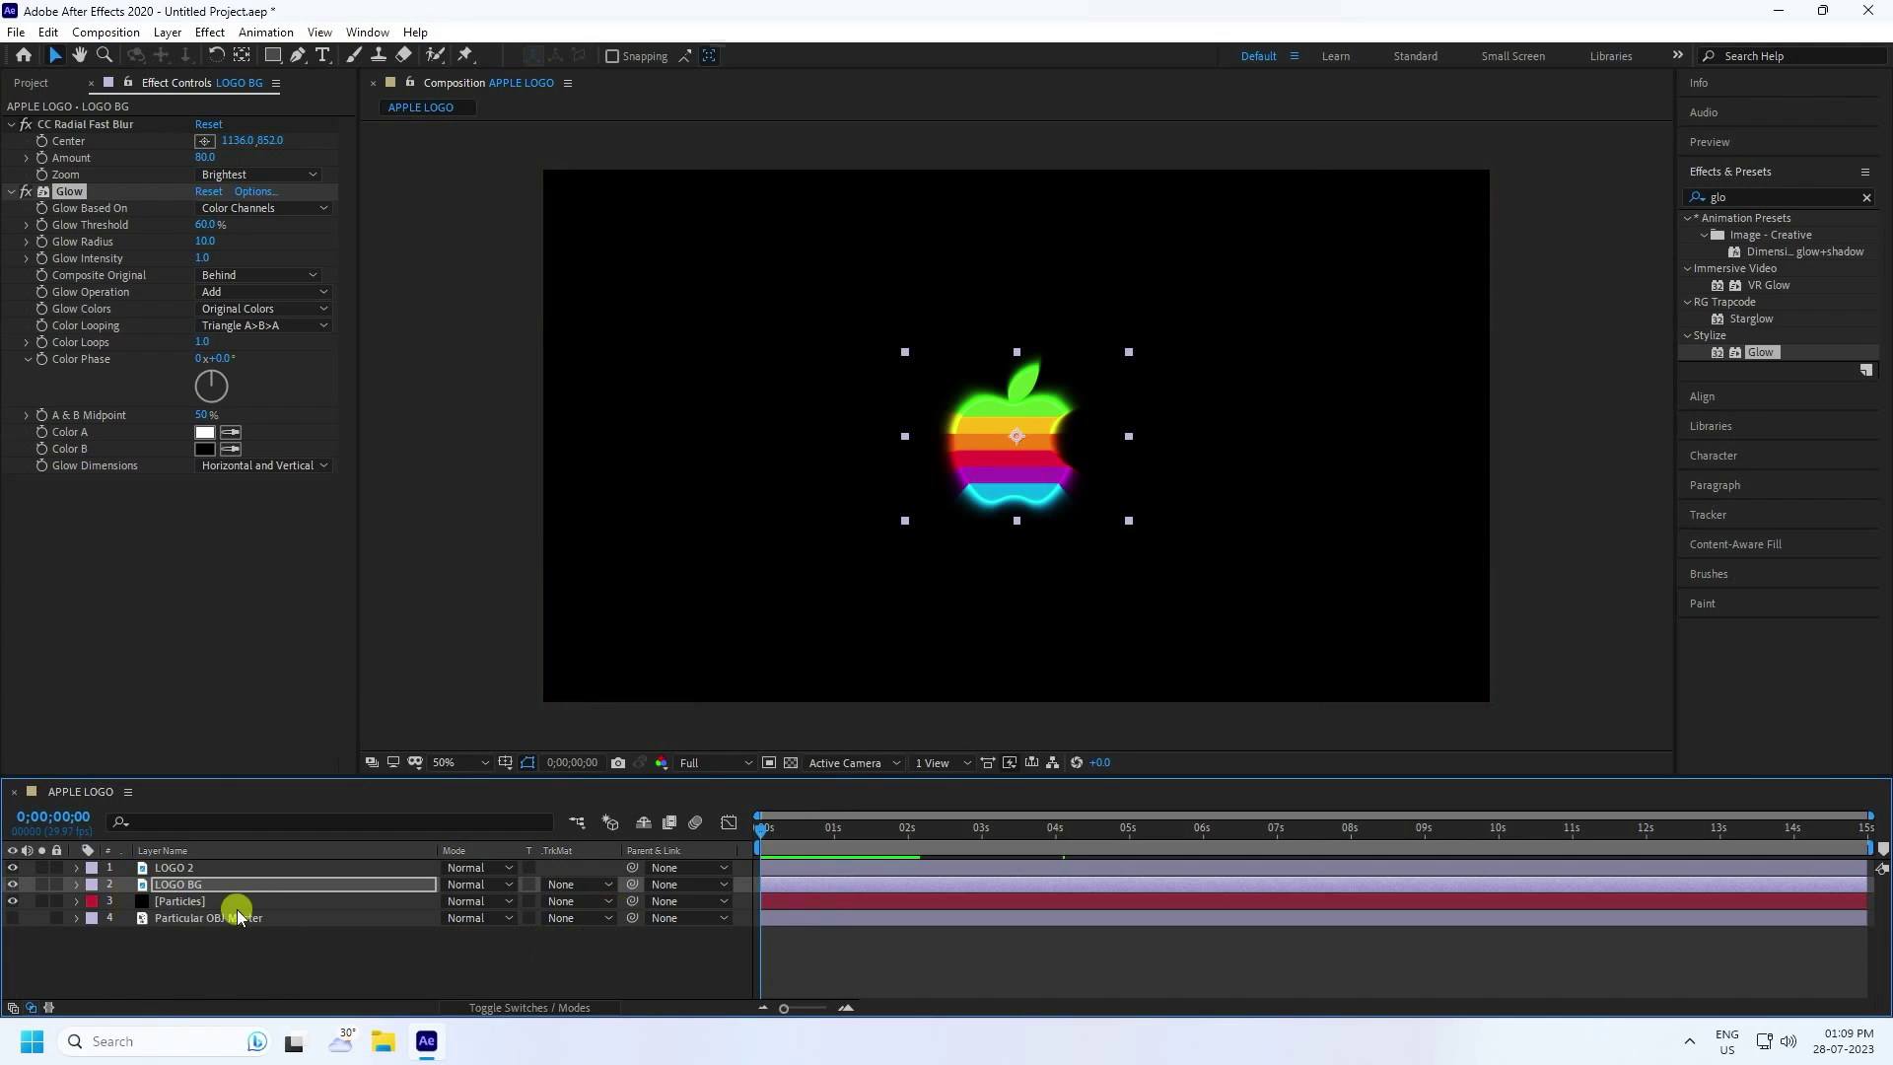
Select the LOGO 2 and LOGO BG layers and pre-compose them
left_click(211, 885)
left_click(188, 868, "ctrl")
left_click(209, 900)
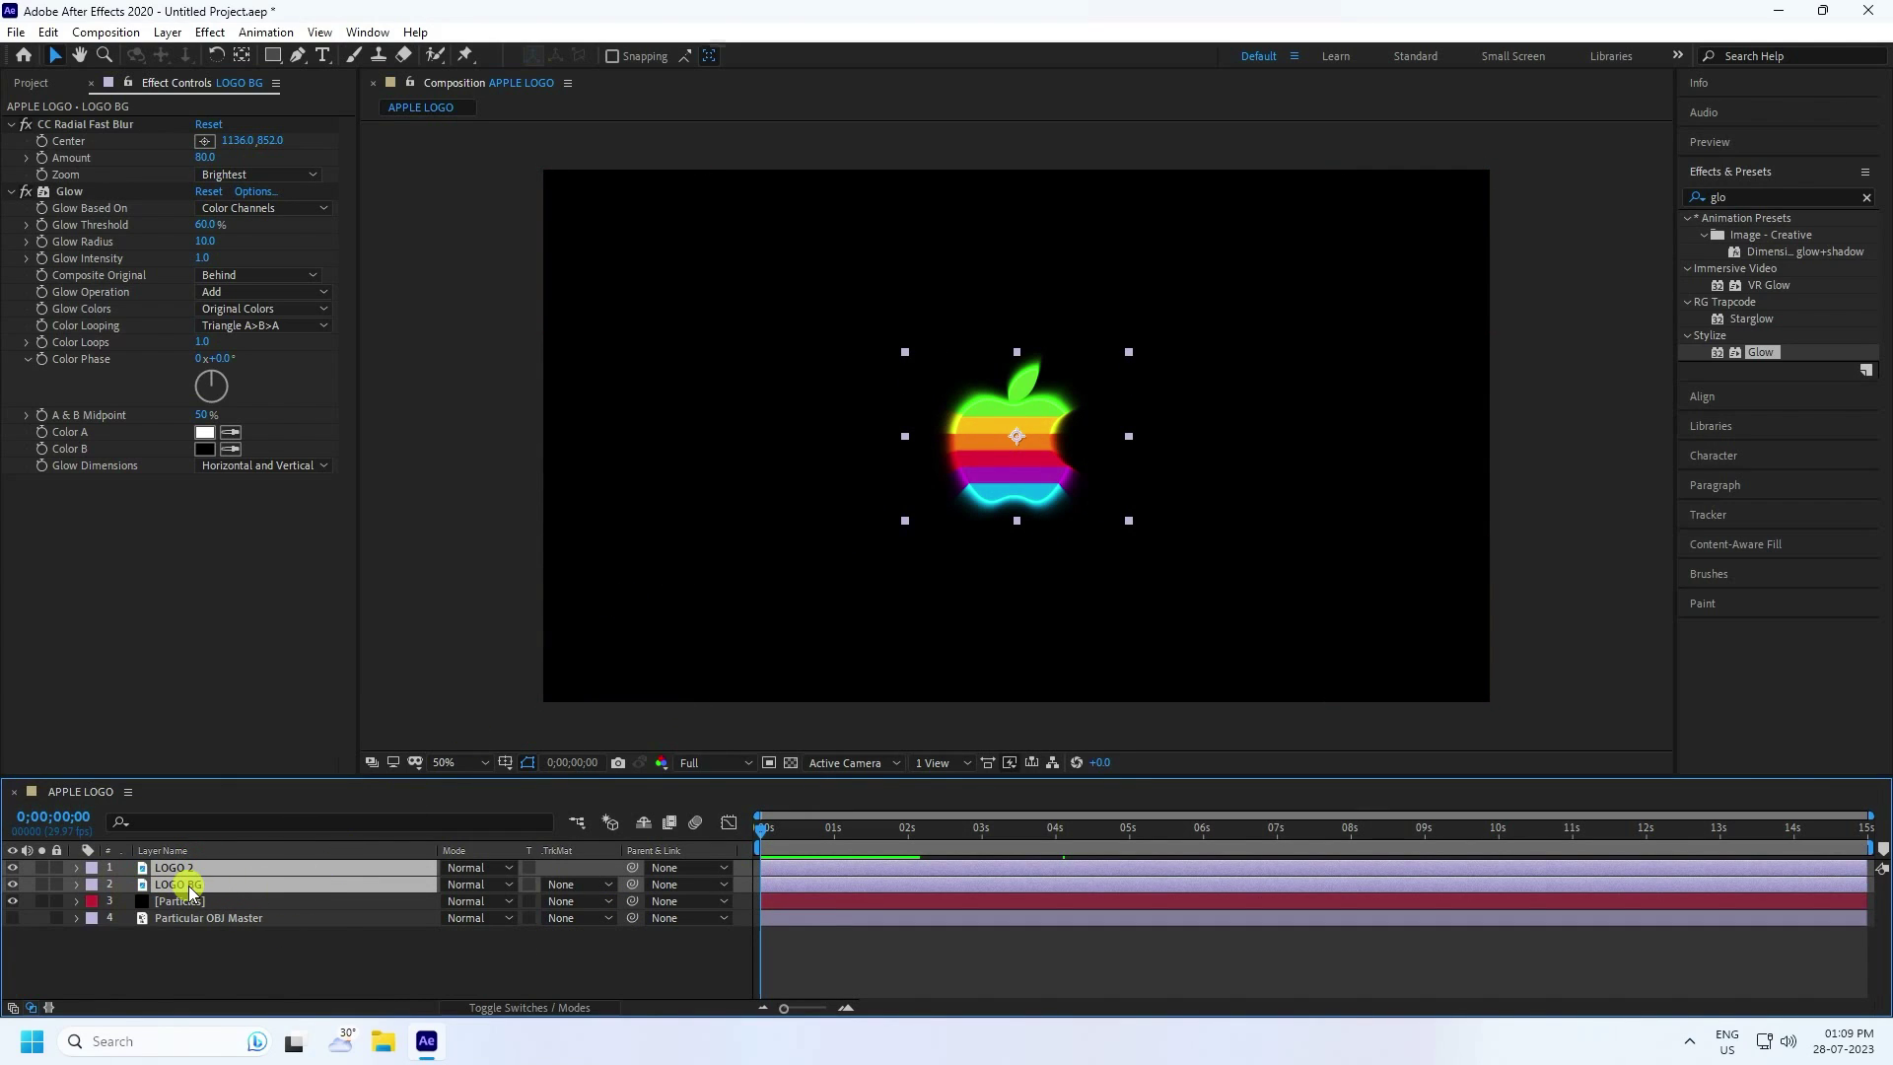
right_click(198, 883)
left_click(262, 776)
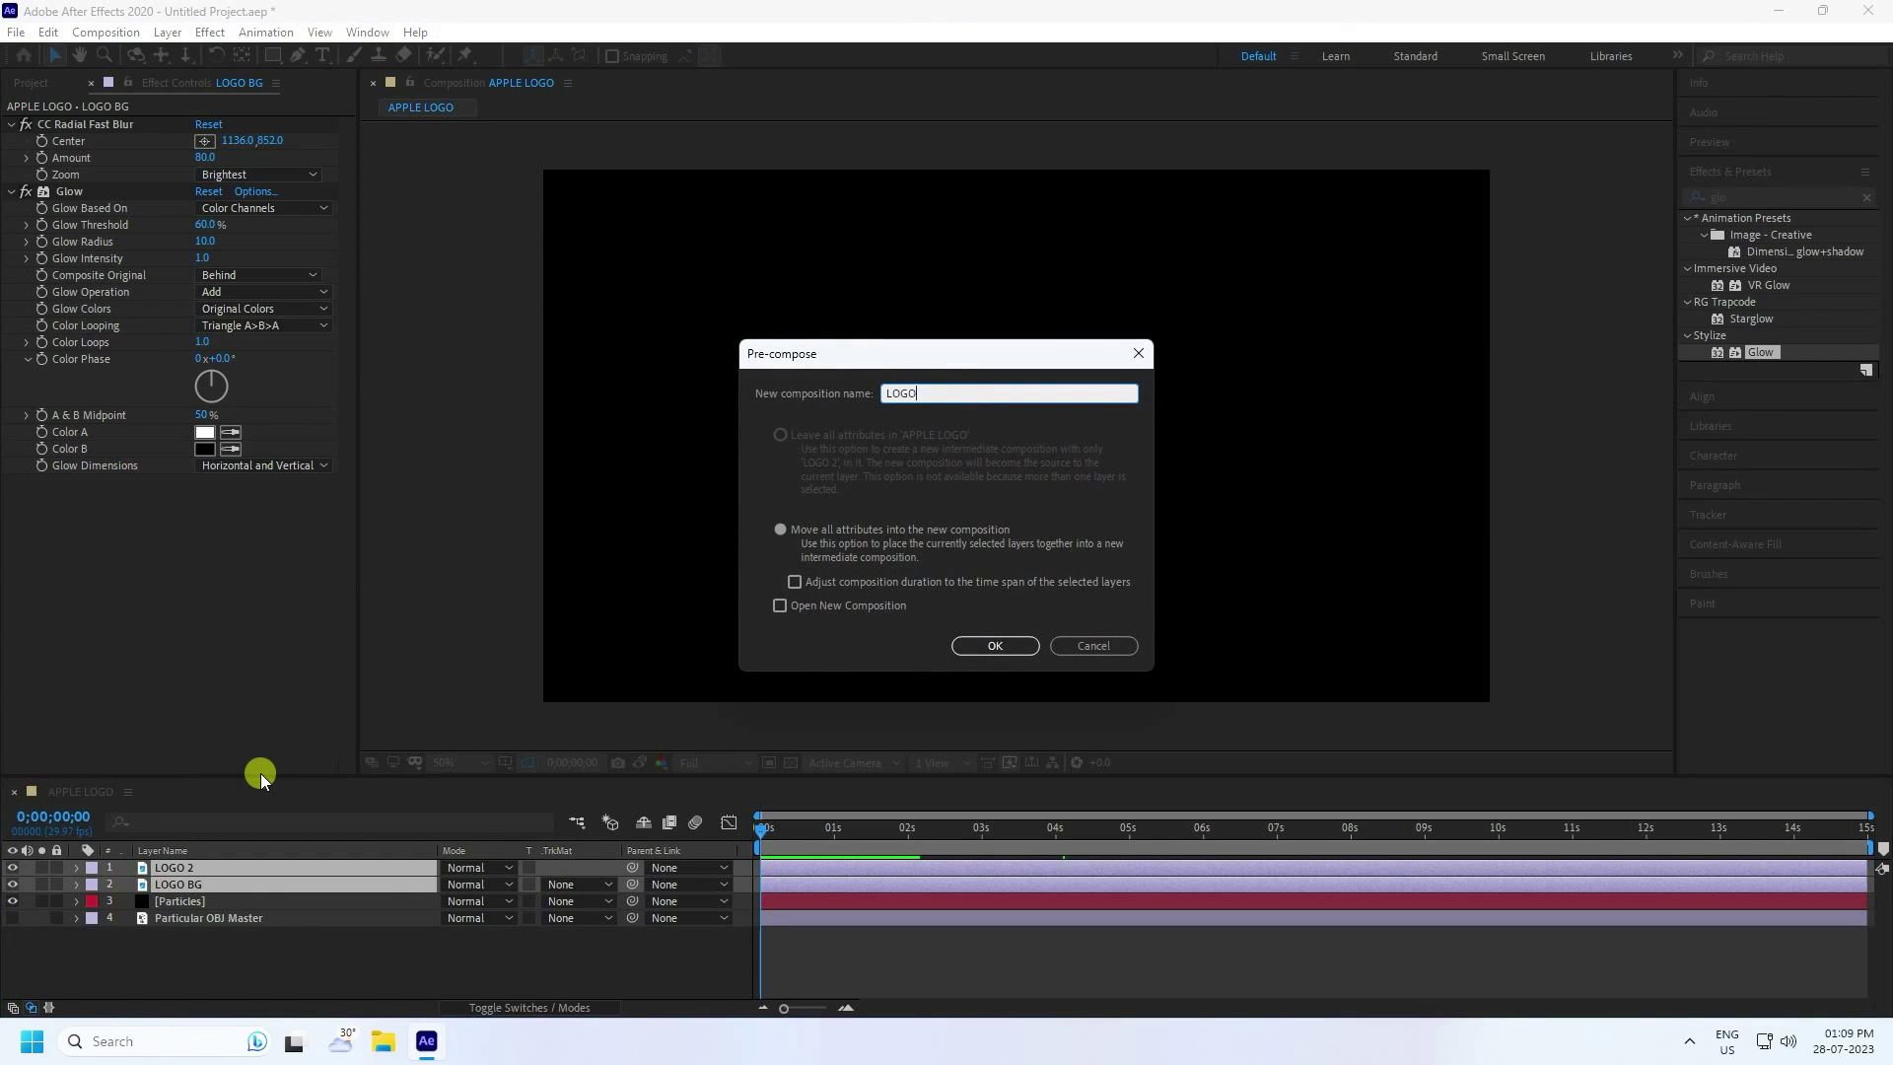
Name the pre-comp LOGO FINAL, then show its Opacity at the 2-second mark
type("LOGO FINAL")
key("Return")
left_click(215, 874)
left_click(908, 828)
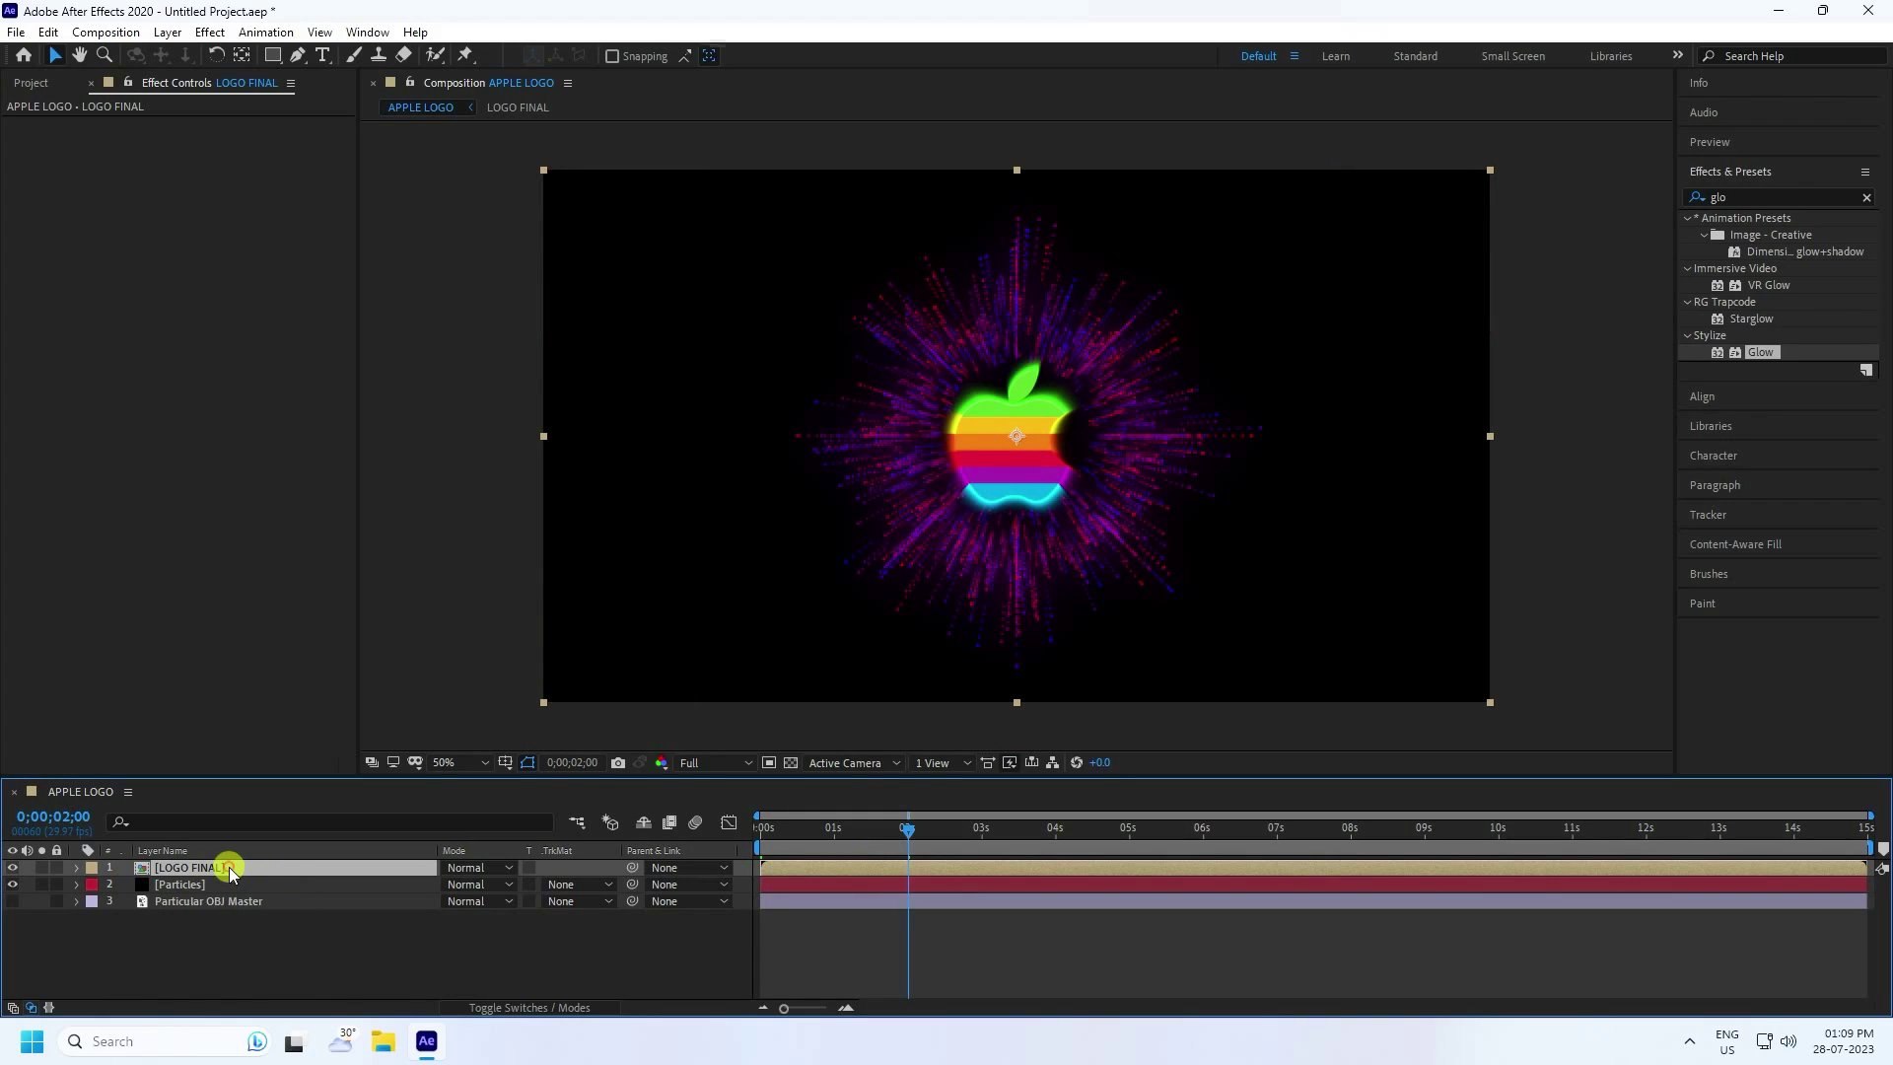
key("t")
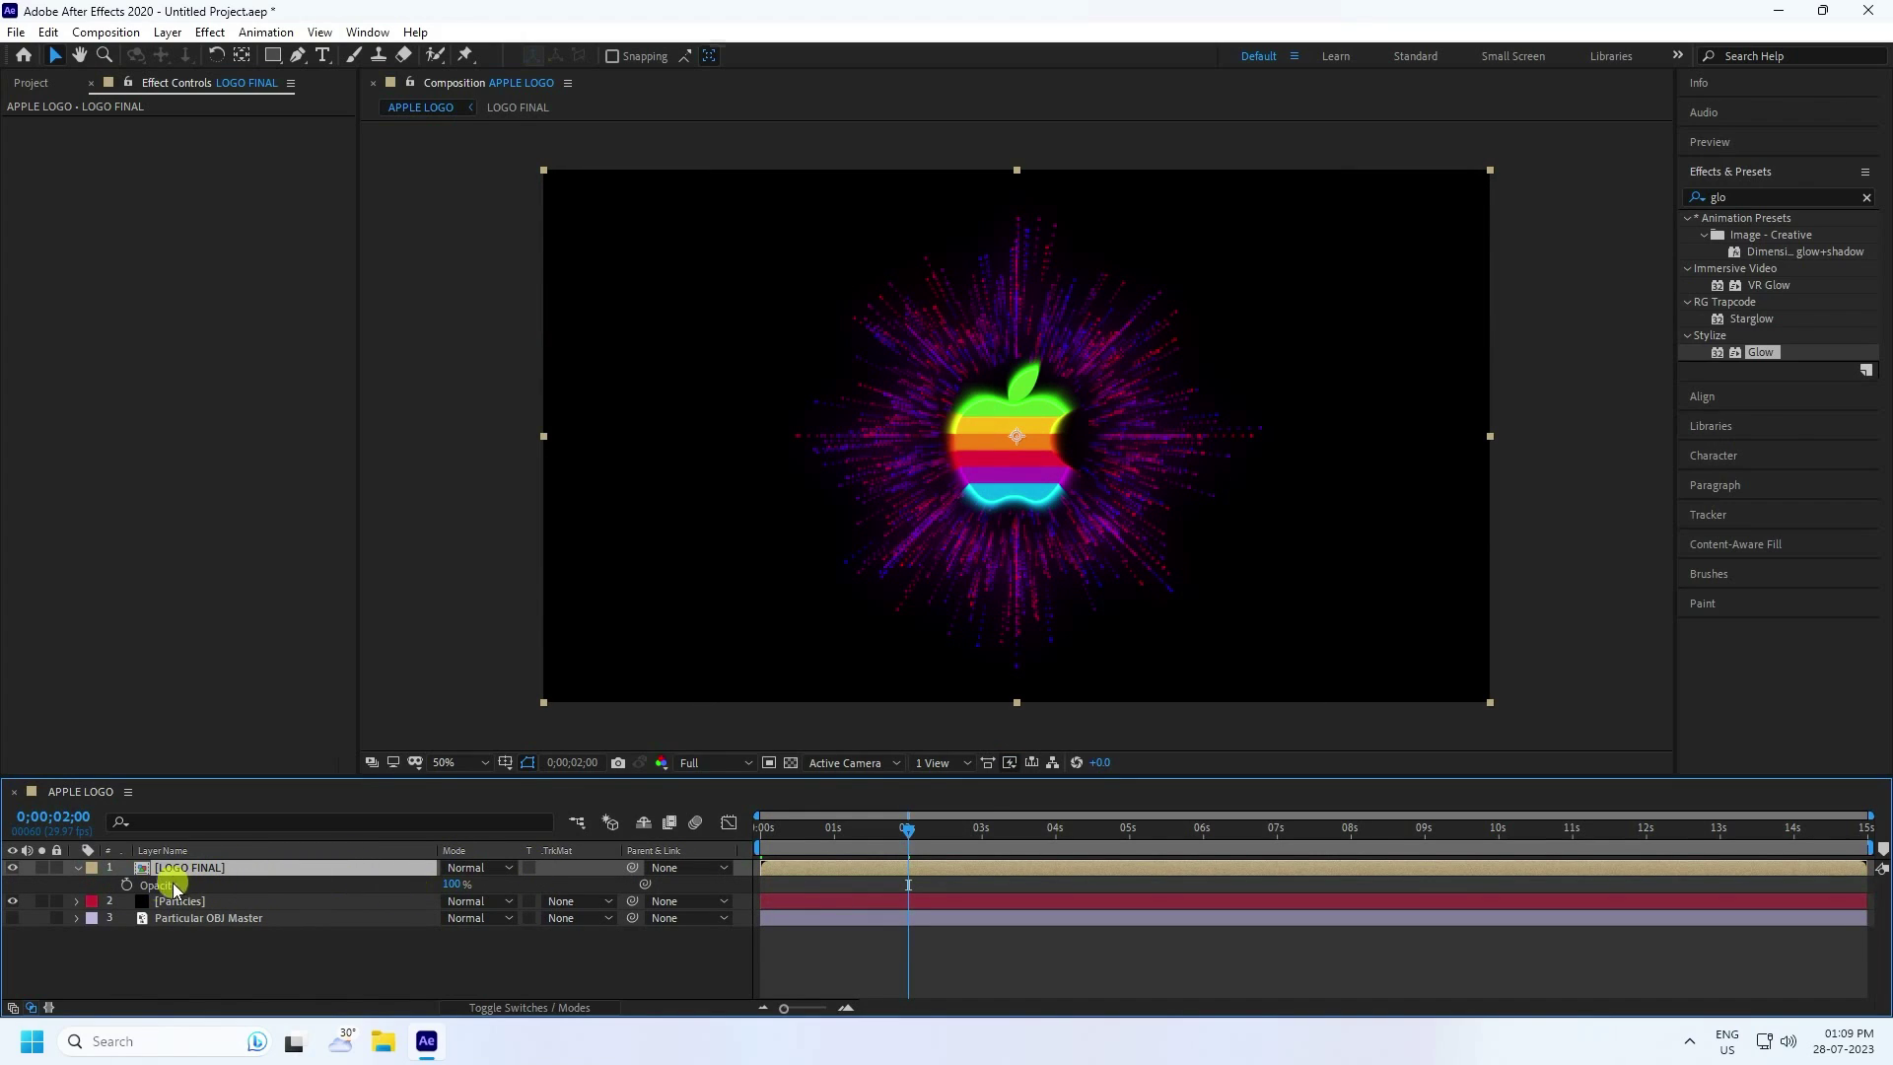
Keyframe LOGO FINAL opacity at 2 s and 0% at 1 s, then preview the fade-in
left_click(126, 884)
left_click(455, 885)
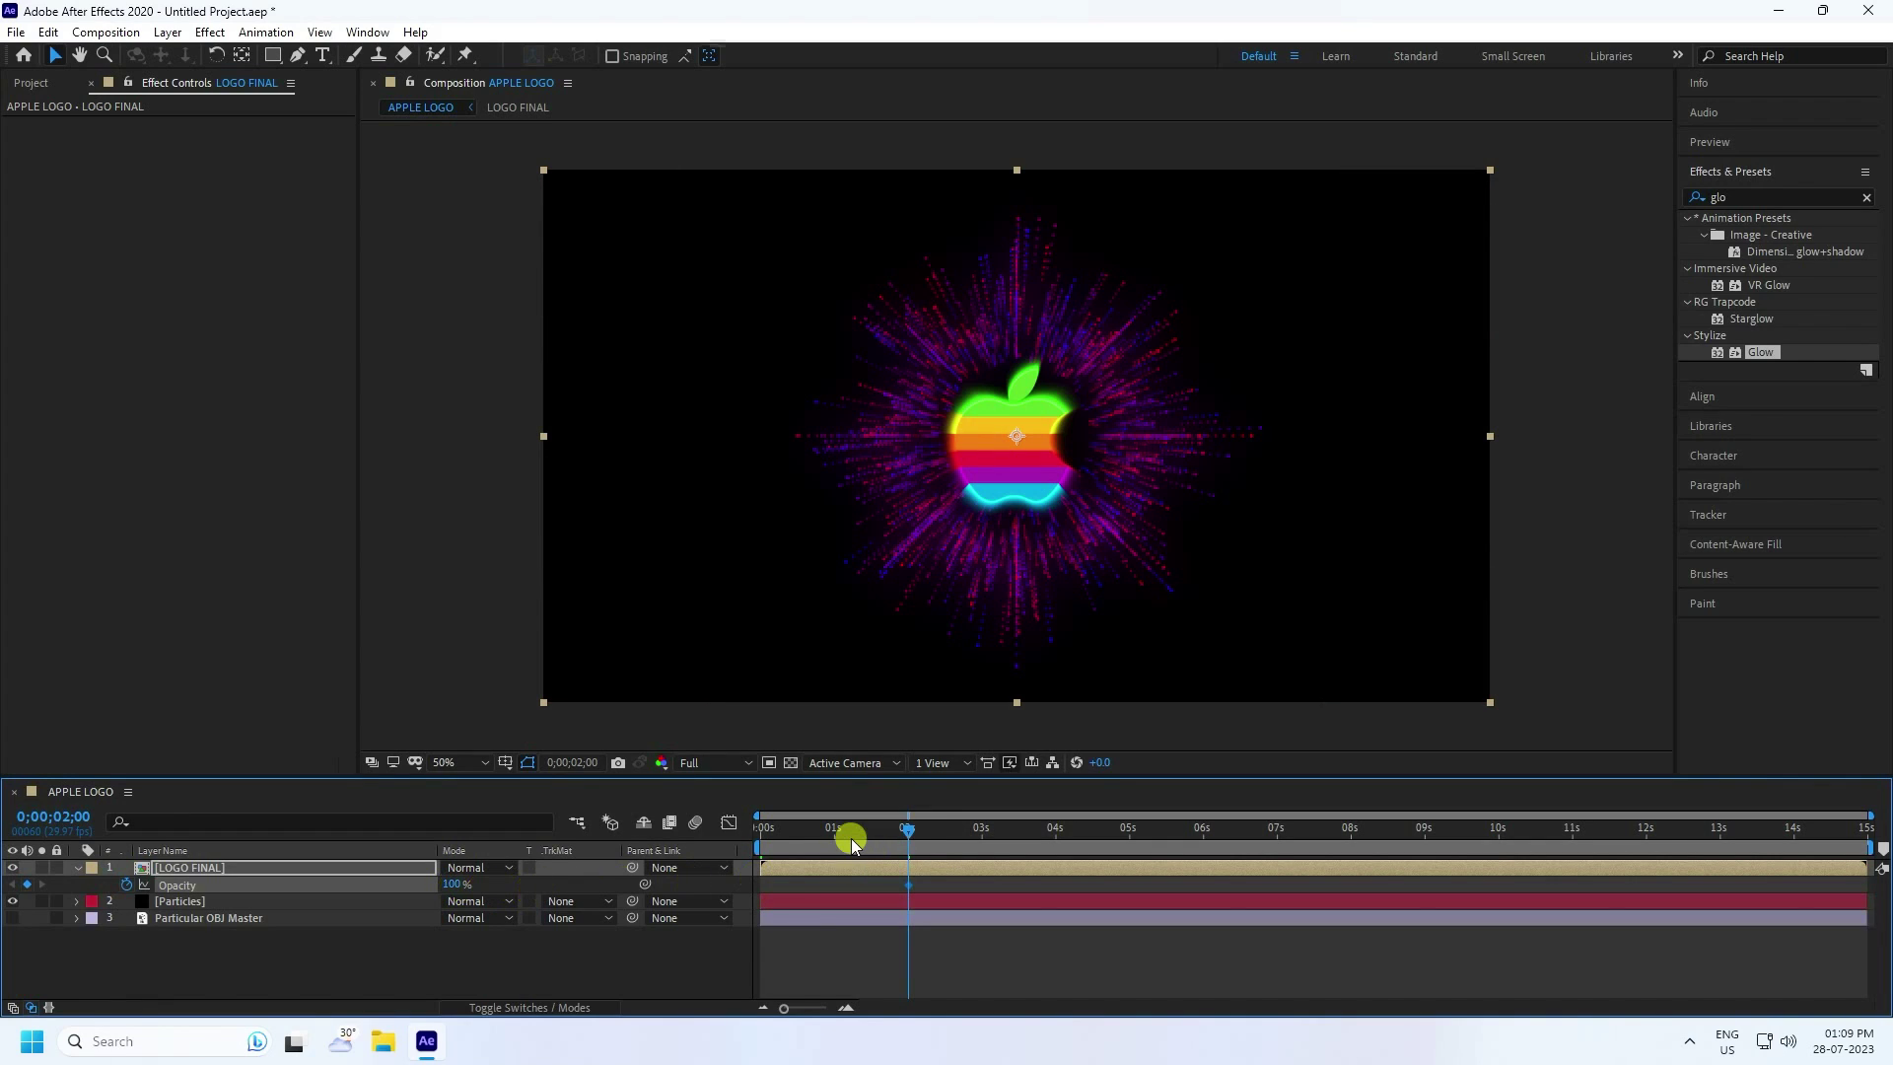
left_click_drag(913, 832, 836, 855)
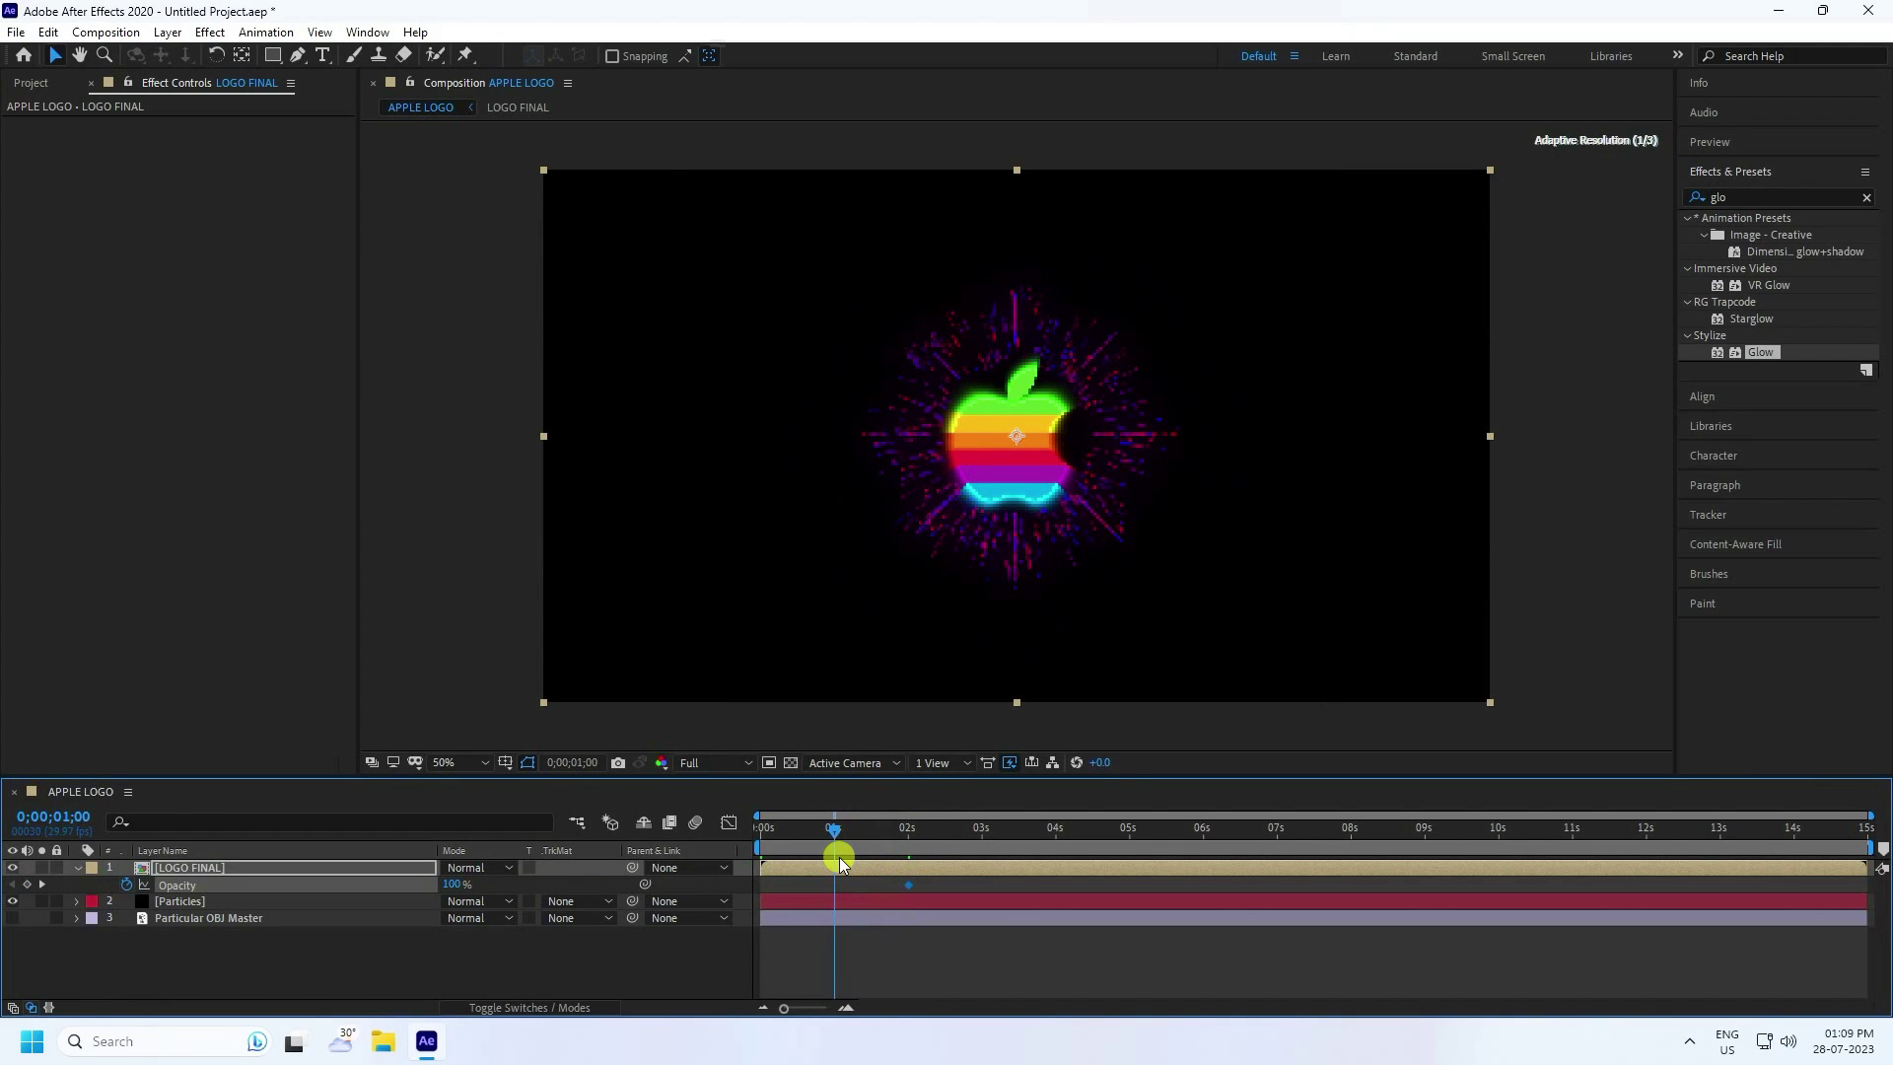
left_click_drag(457, 880, 287, 917)
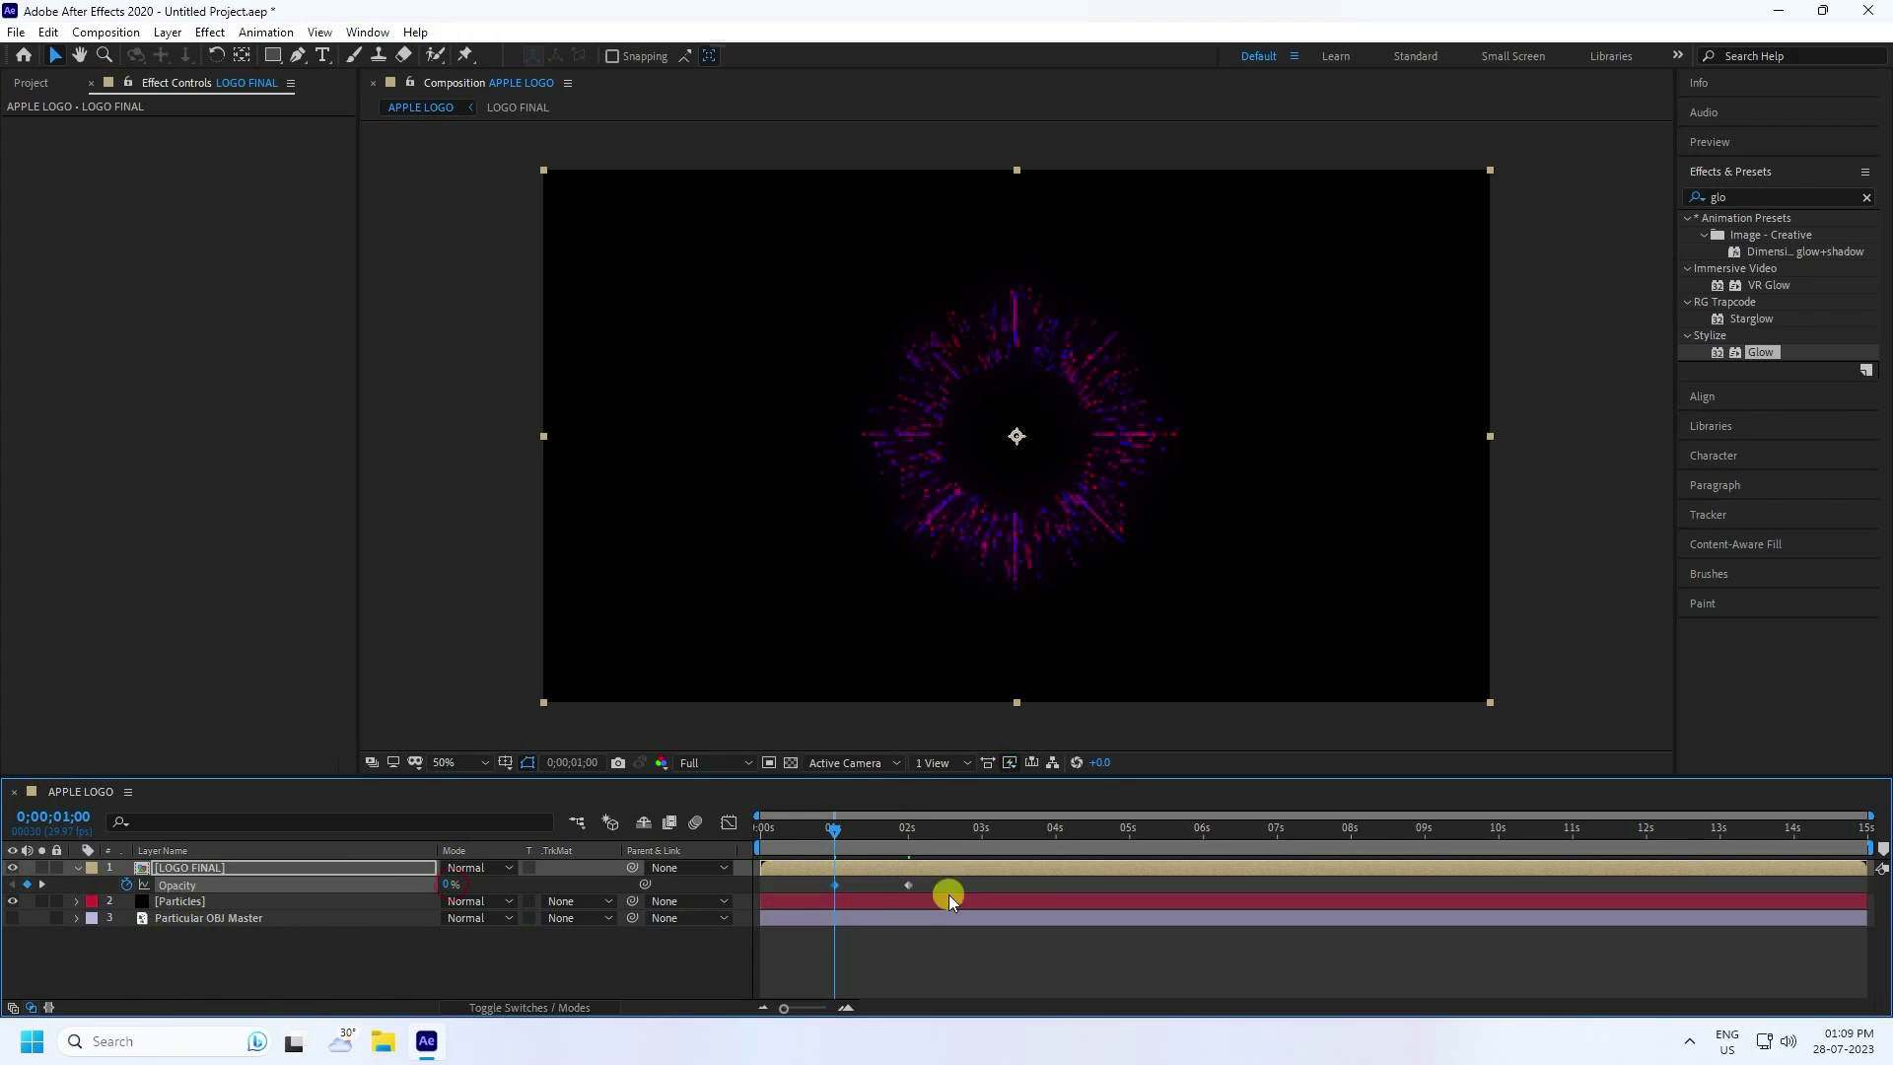
left_click_drag(829, 831, 554, 859)
left_click_drag(918, 926, 813, 866)
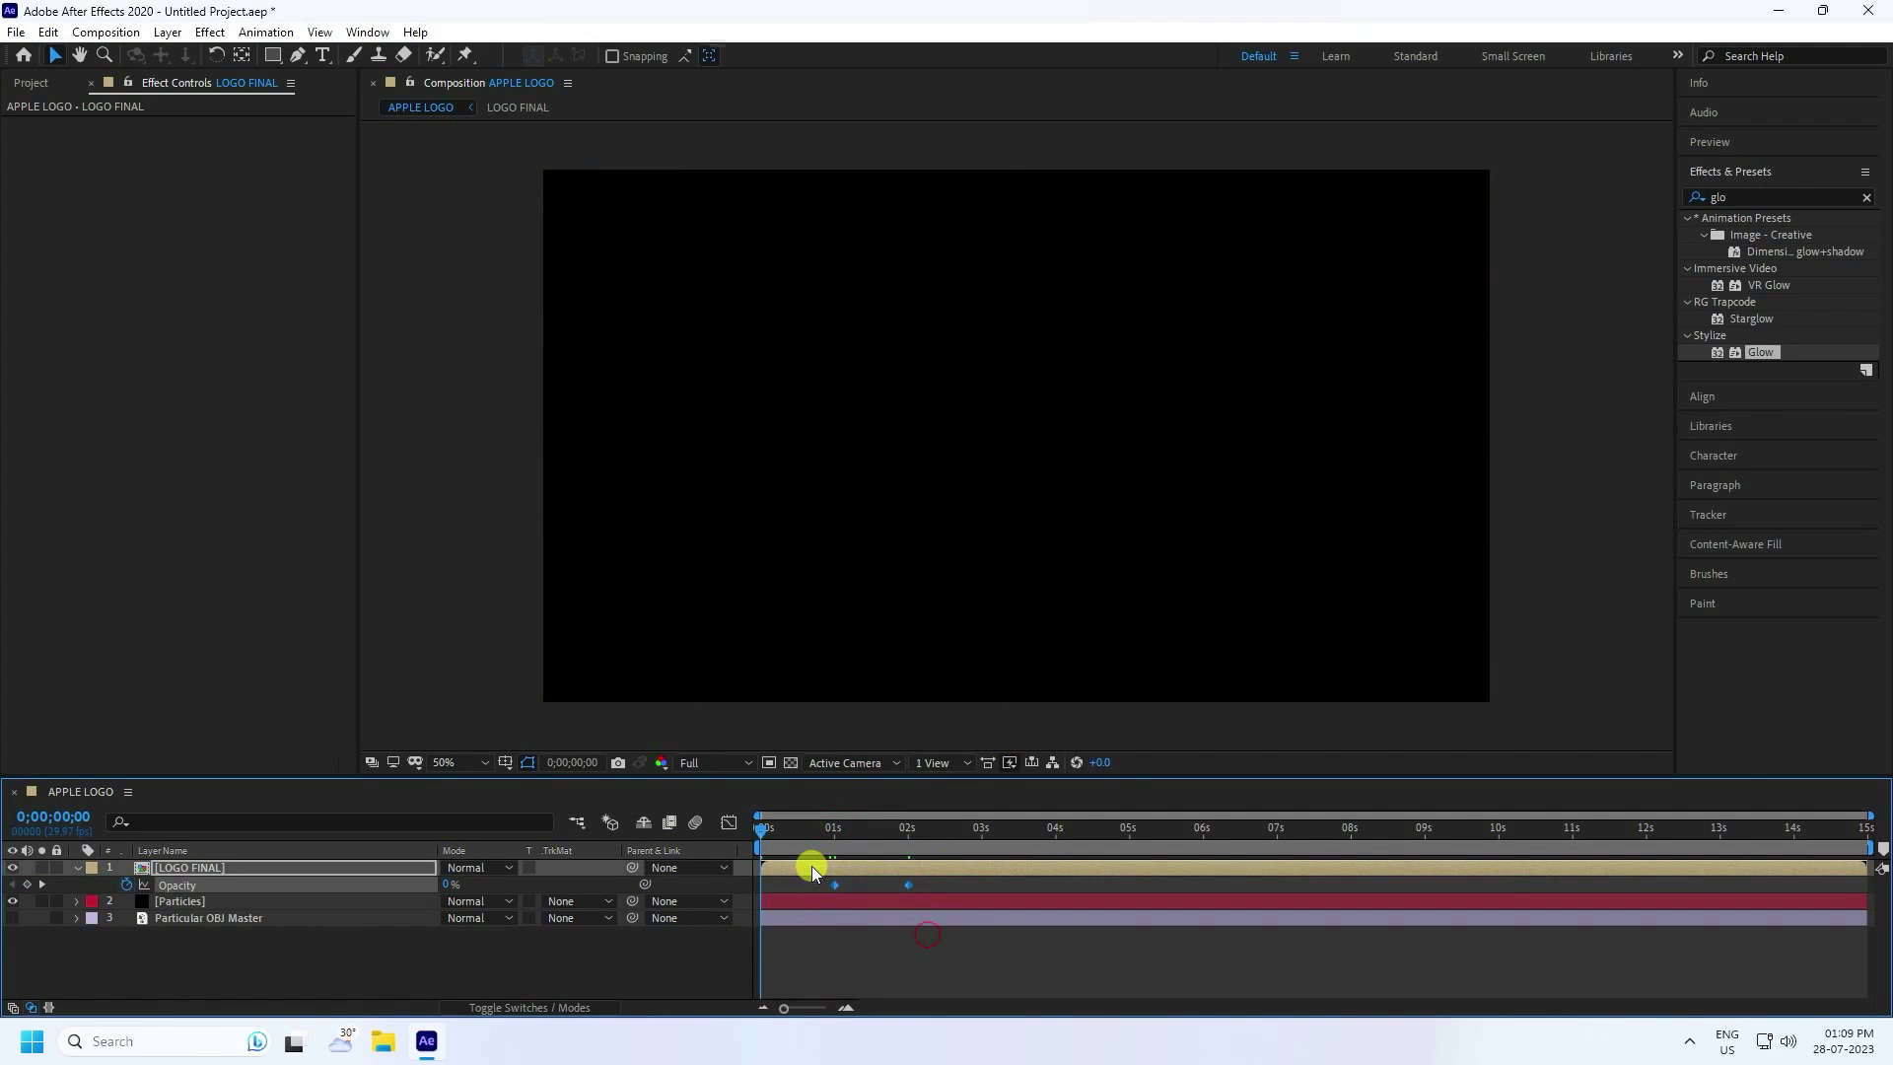
key("space")
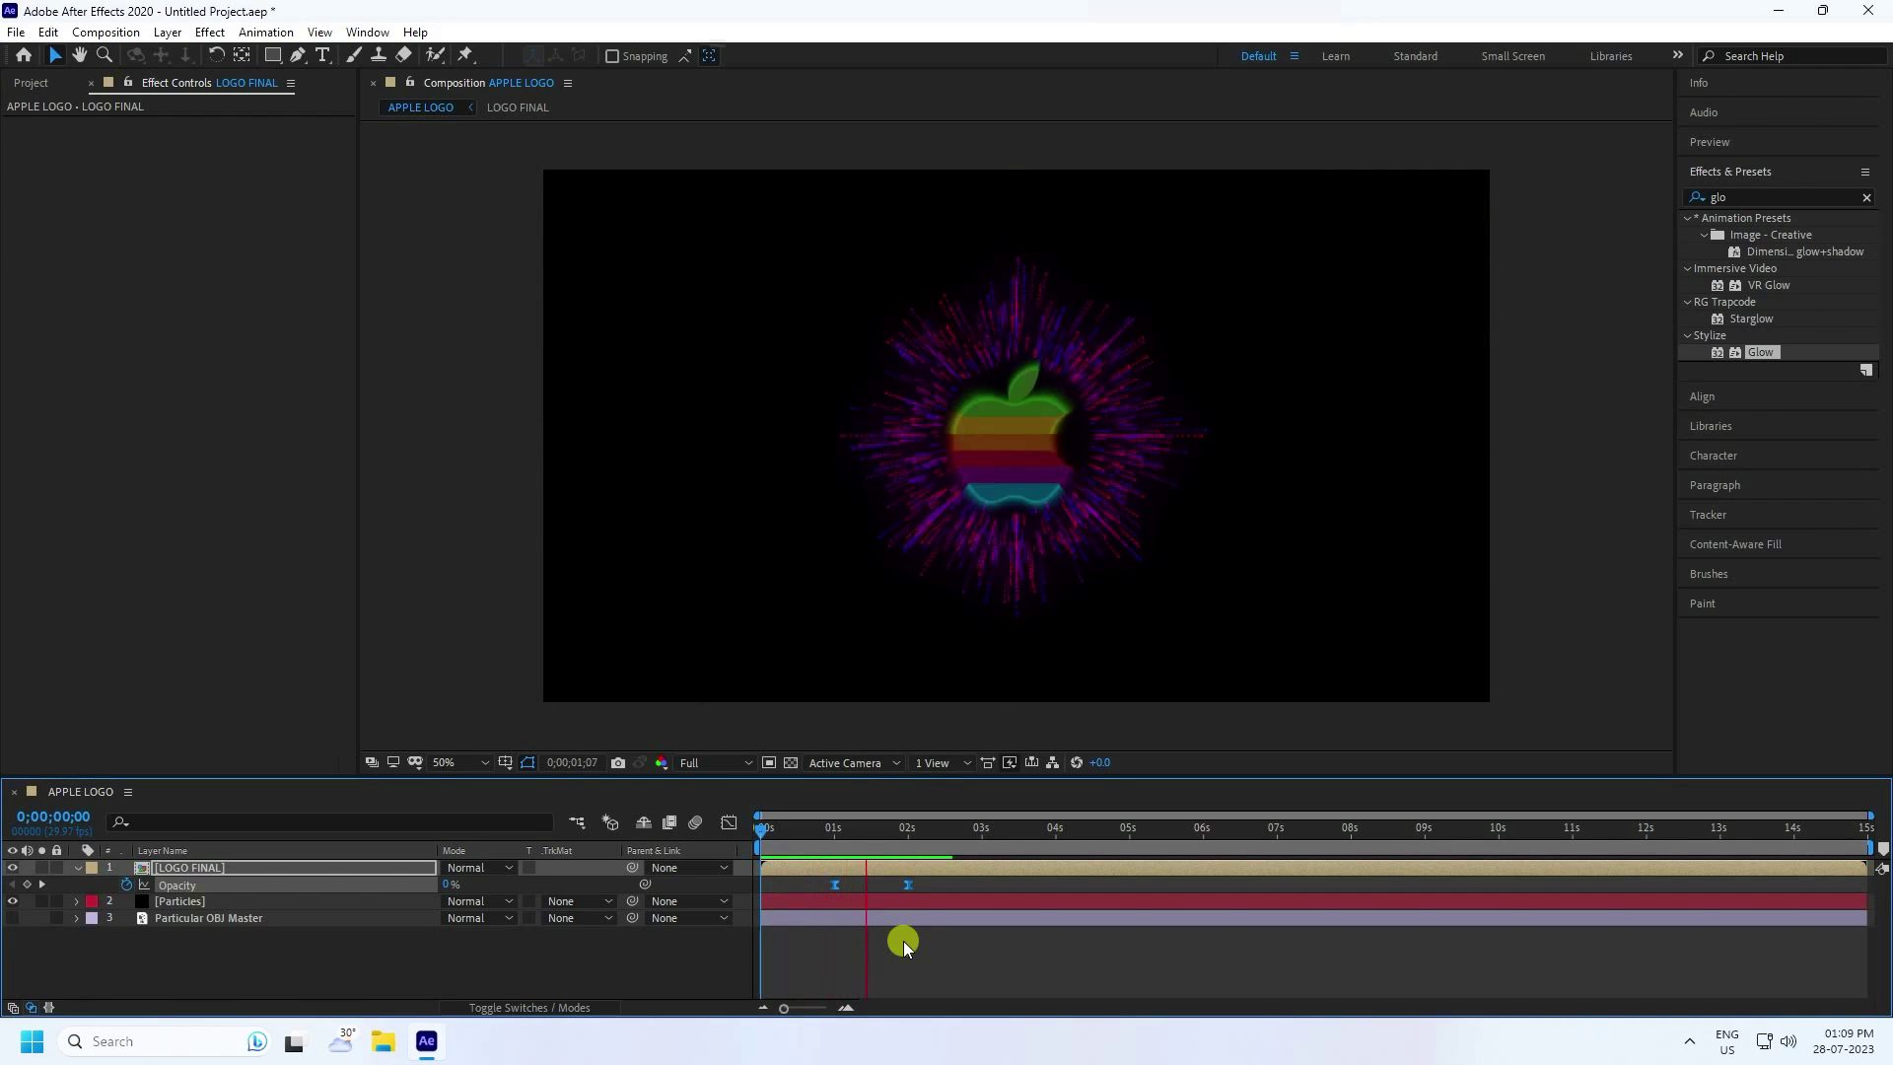
key("space")
Shift the 100% opacity keyframe to the 3-second mark
left_click_drag(924, 880, 982, 888)
left_click(983, 828)
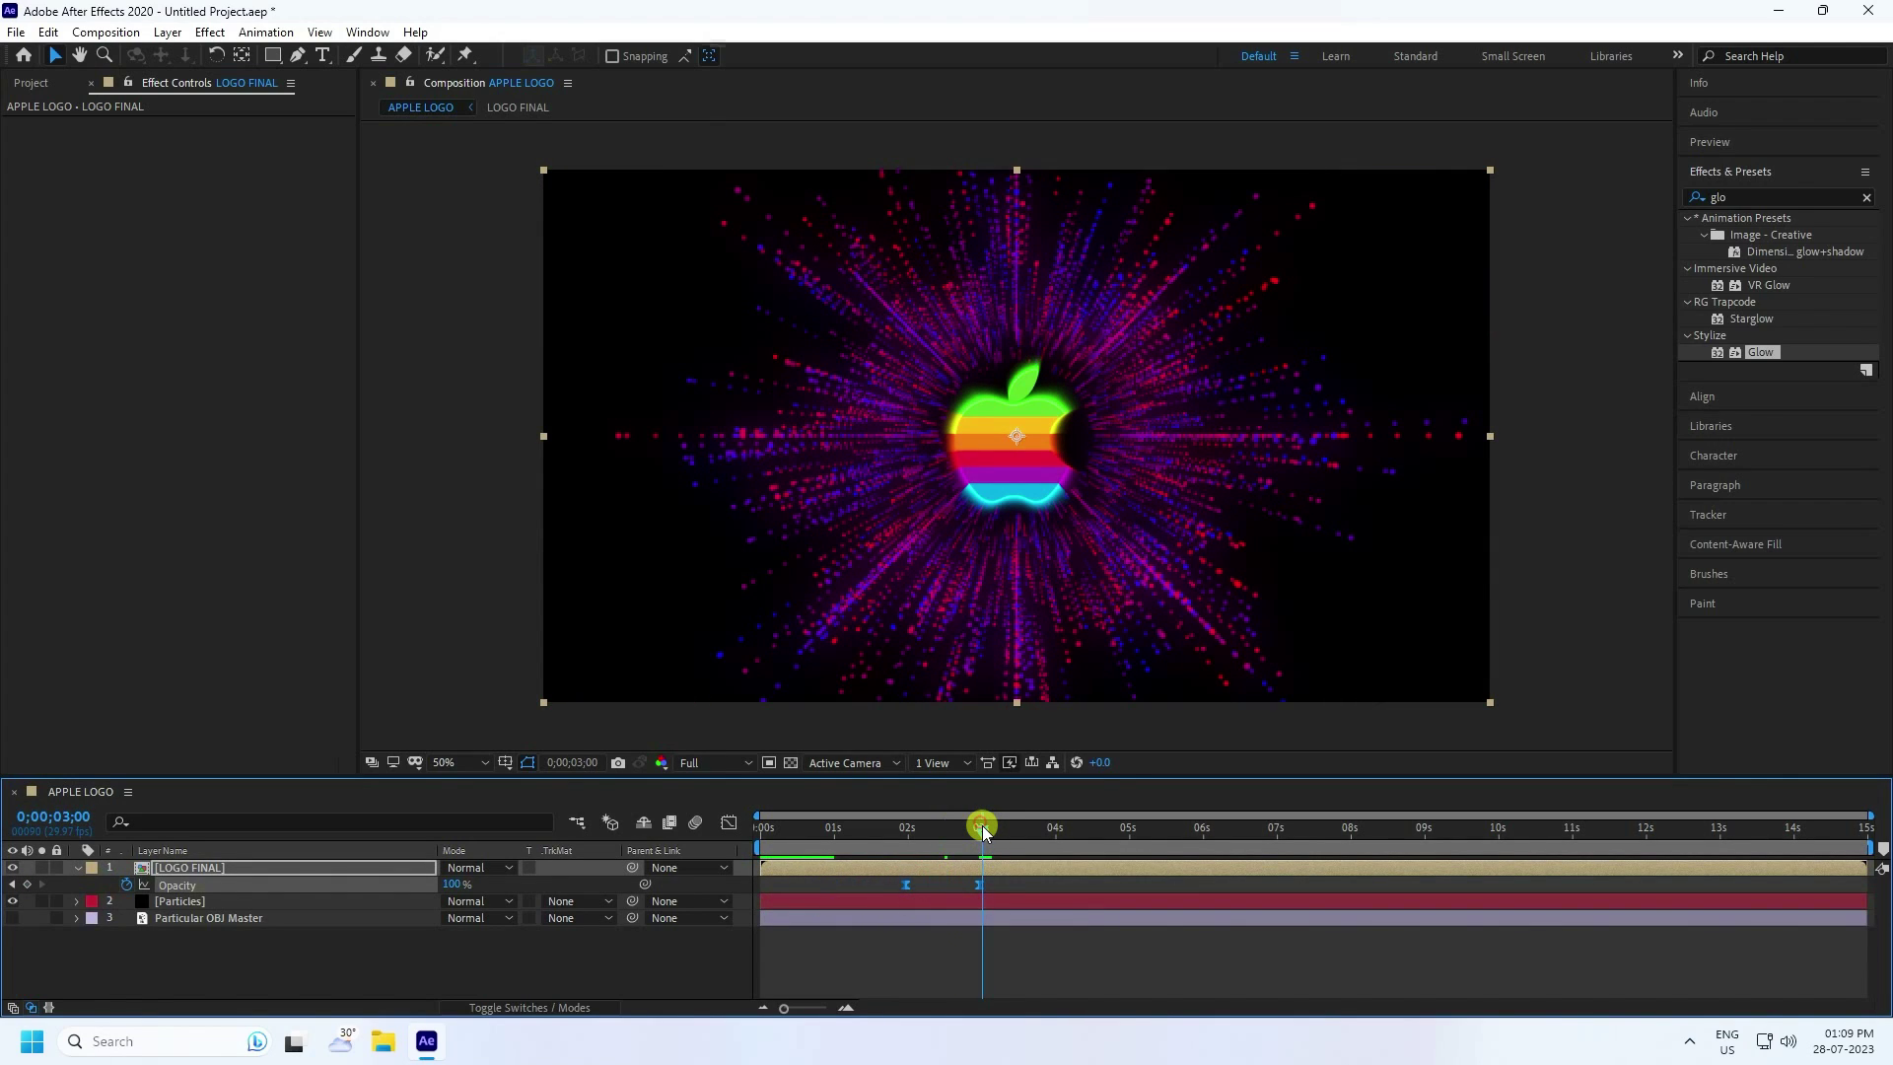
left_click(981, 885)
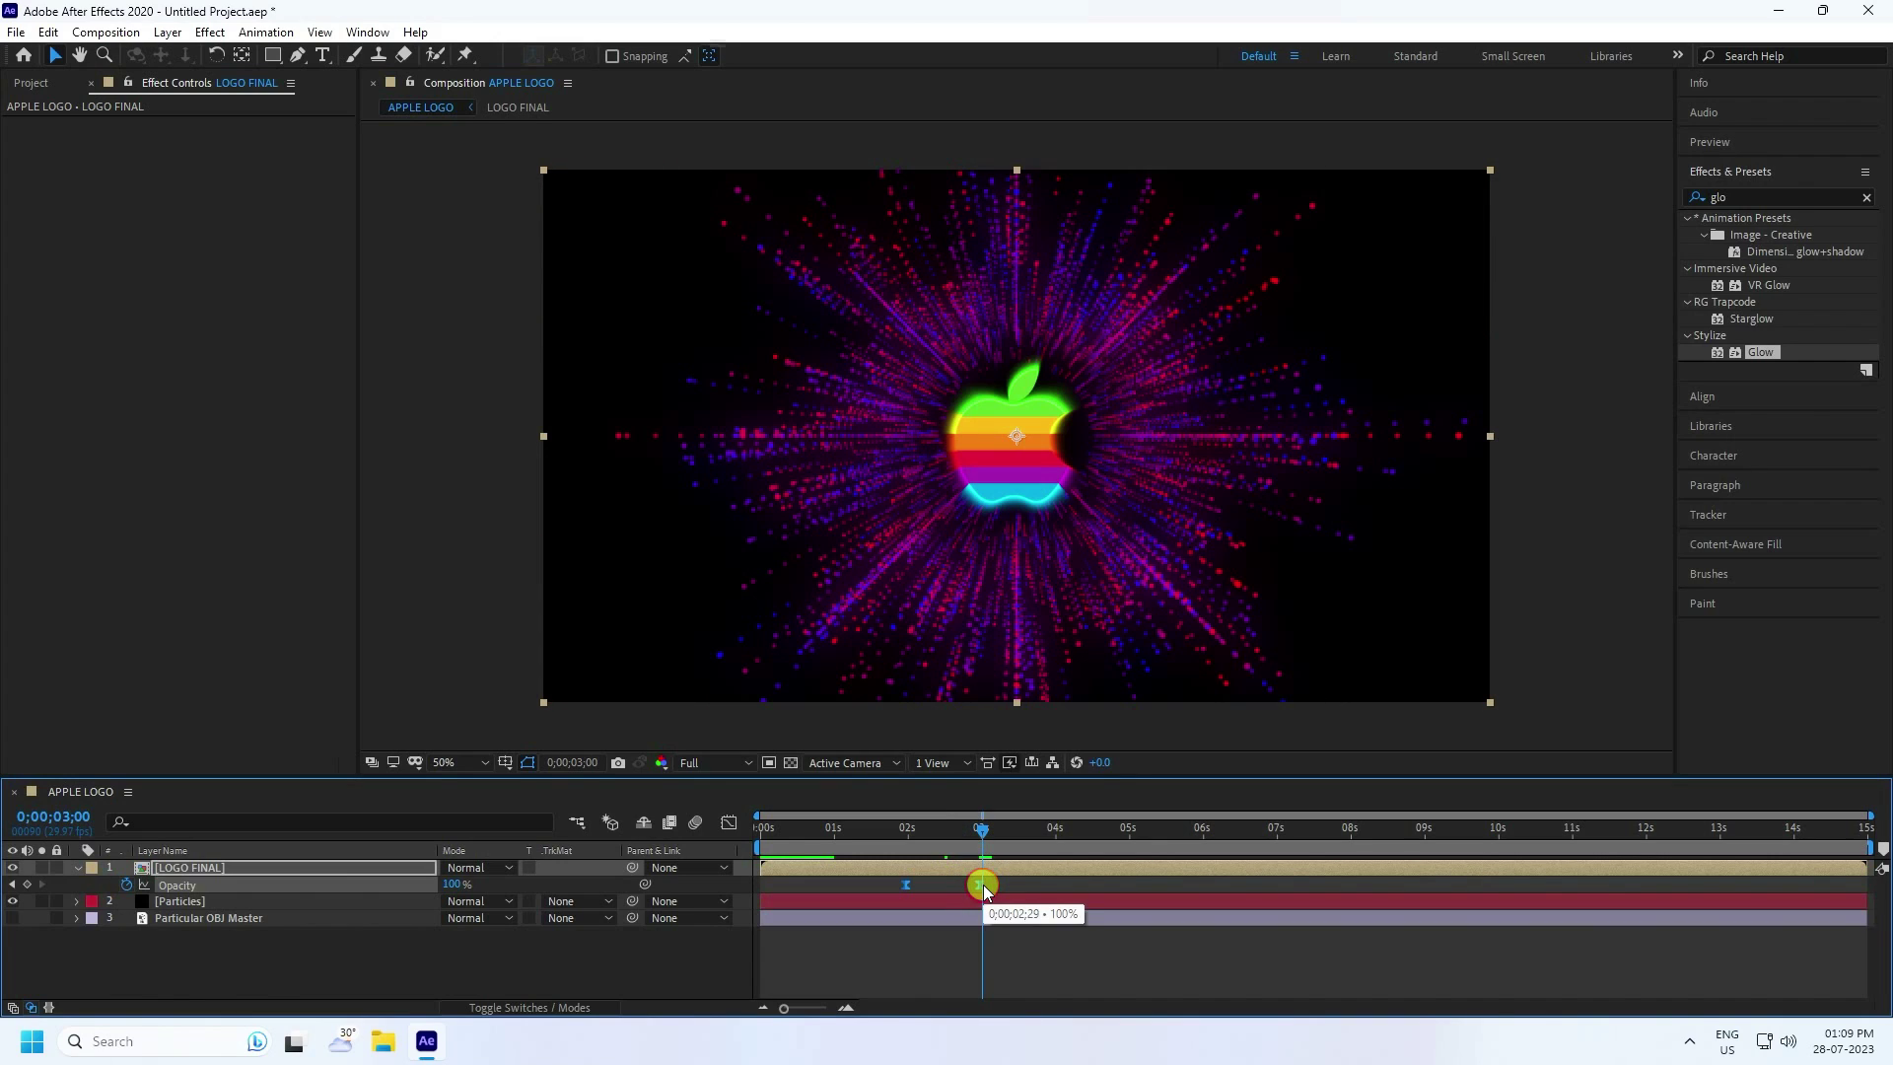
left_click_drag(981, 827, 542, 859)
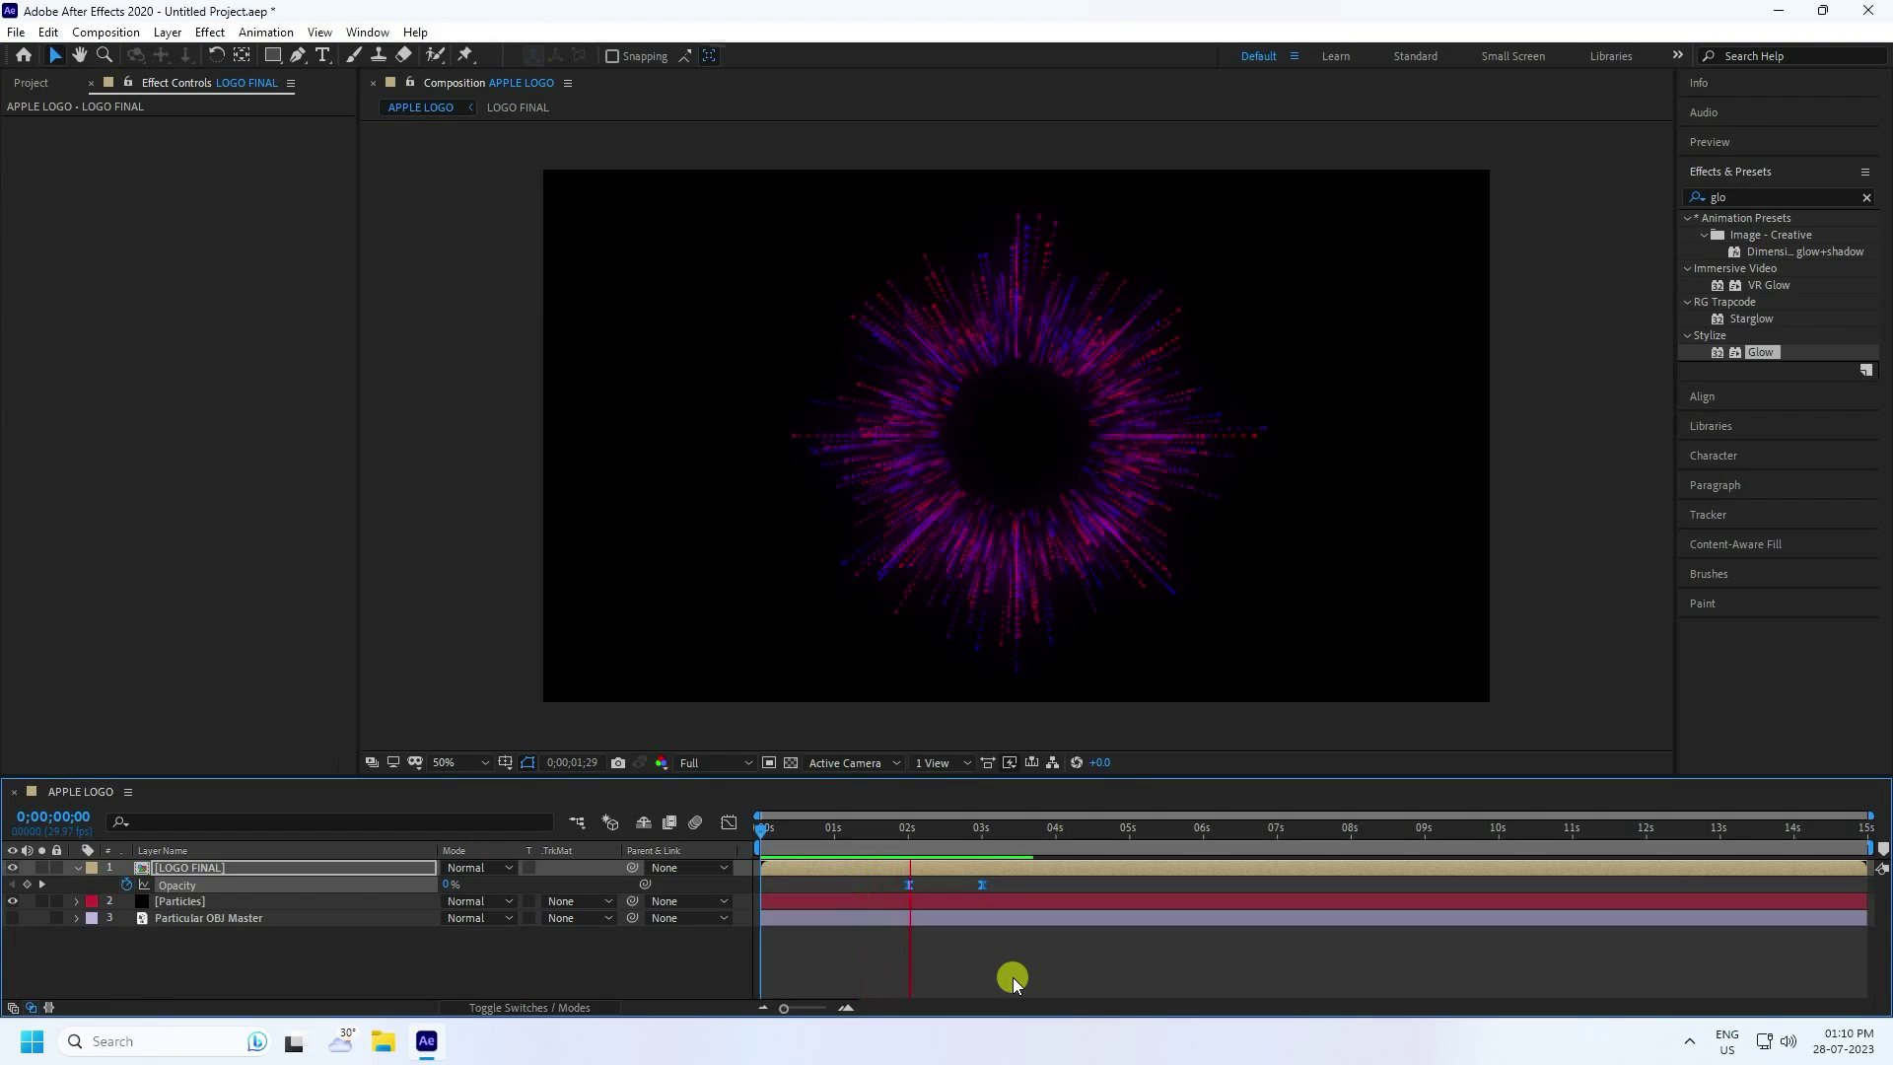
key("space")
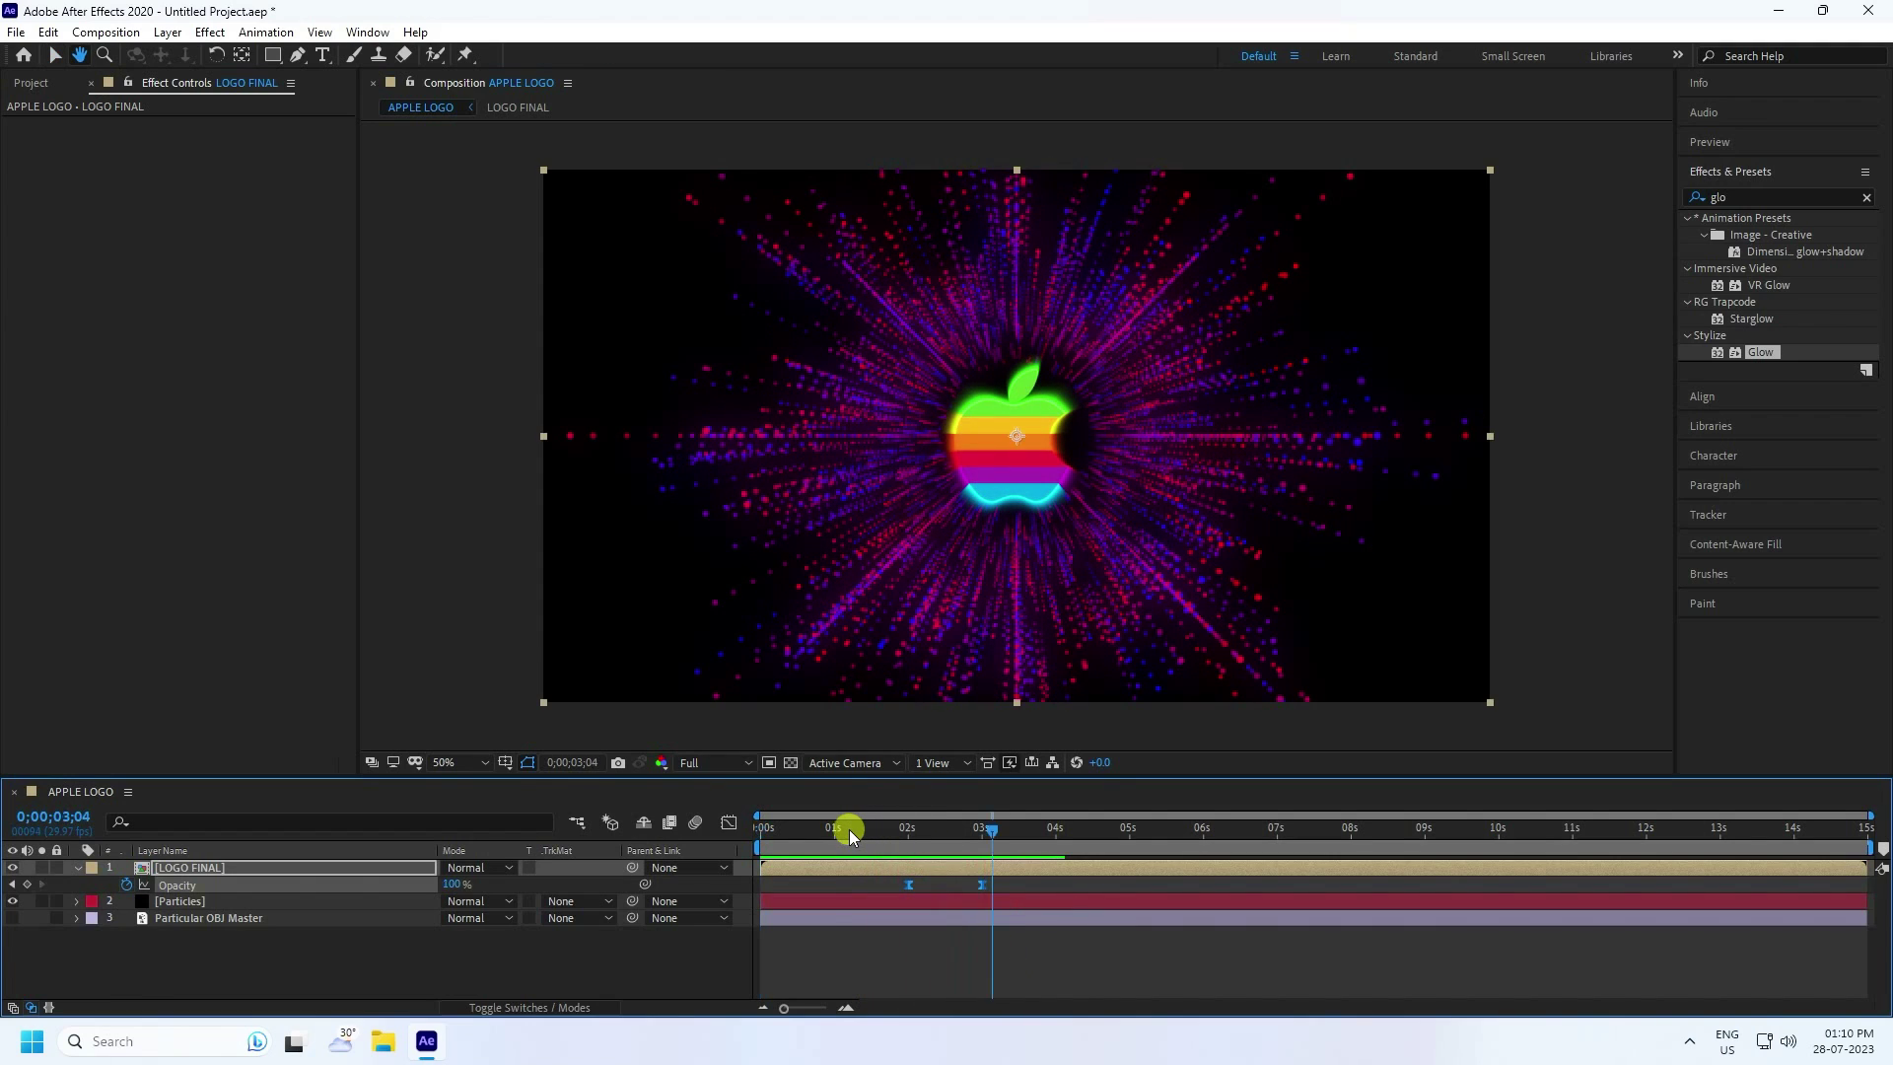
Move the first Opacity keyframe to 01s and preview the fade
left_click(836, 826)
left_click(909, 884)
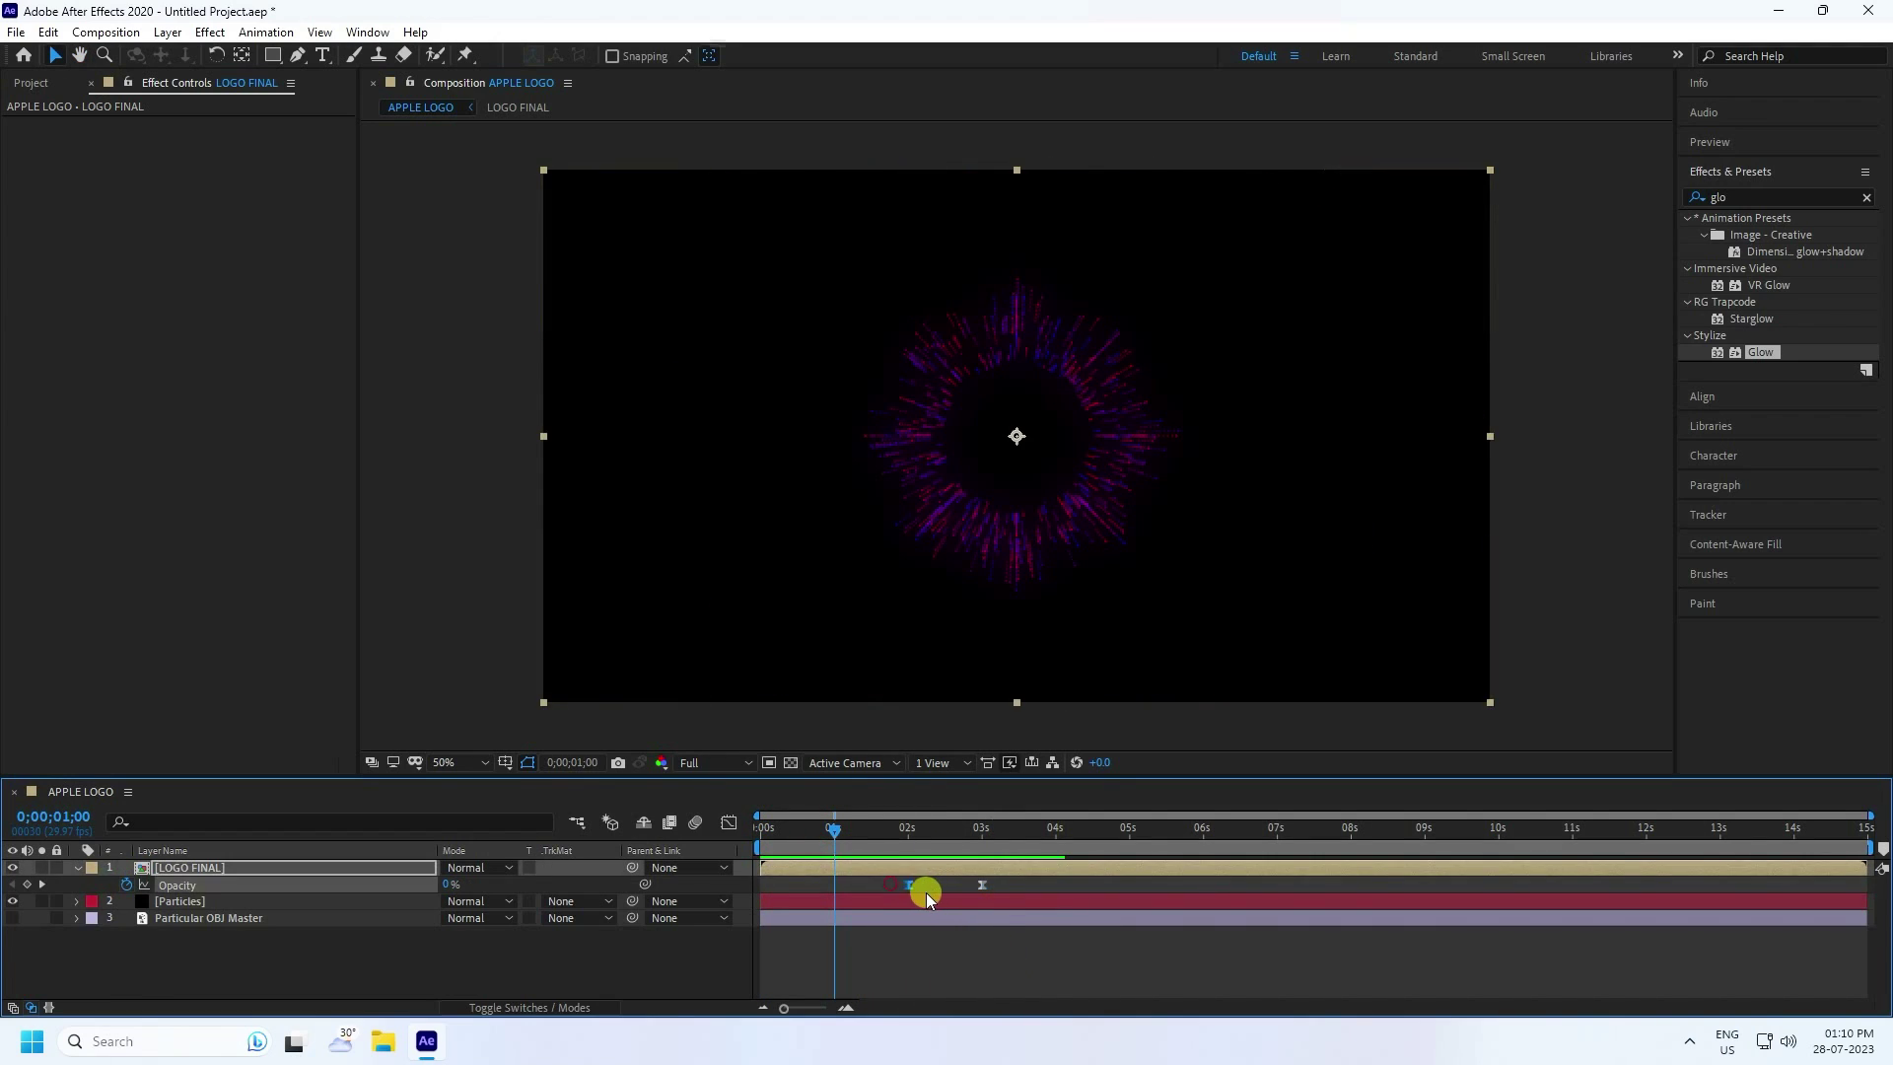
left_click_drag(881, 887, 834, 897)
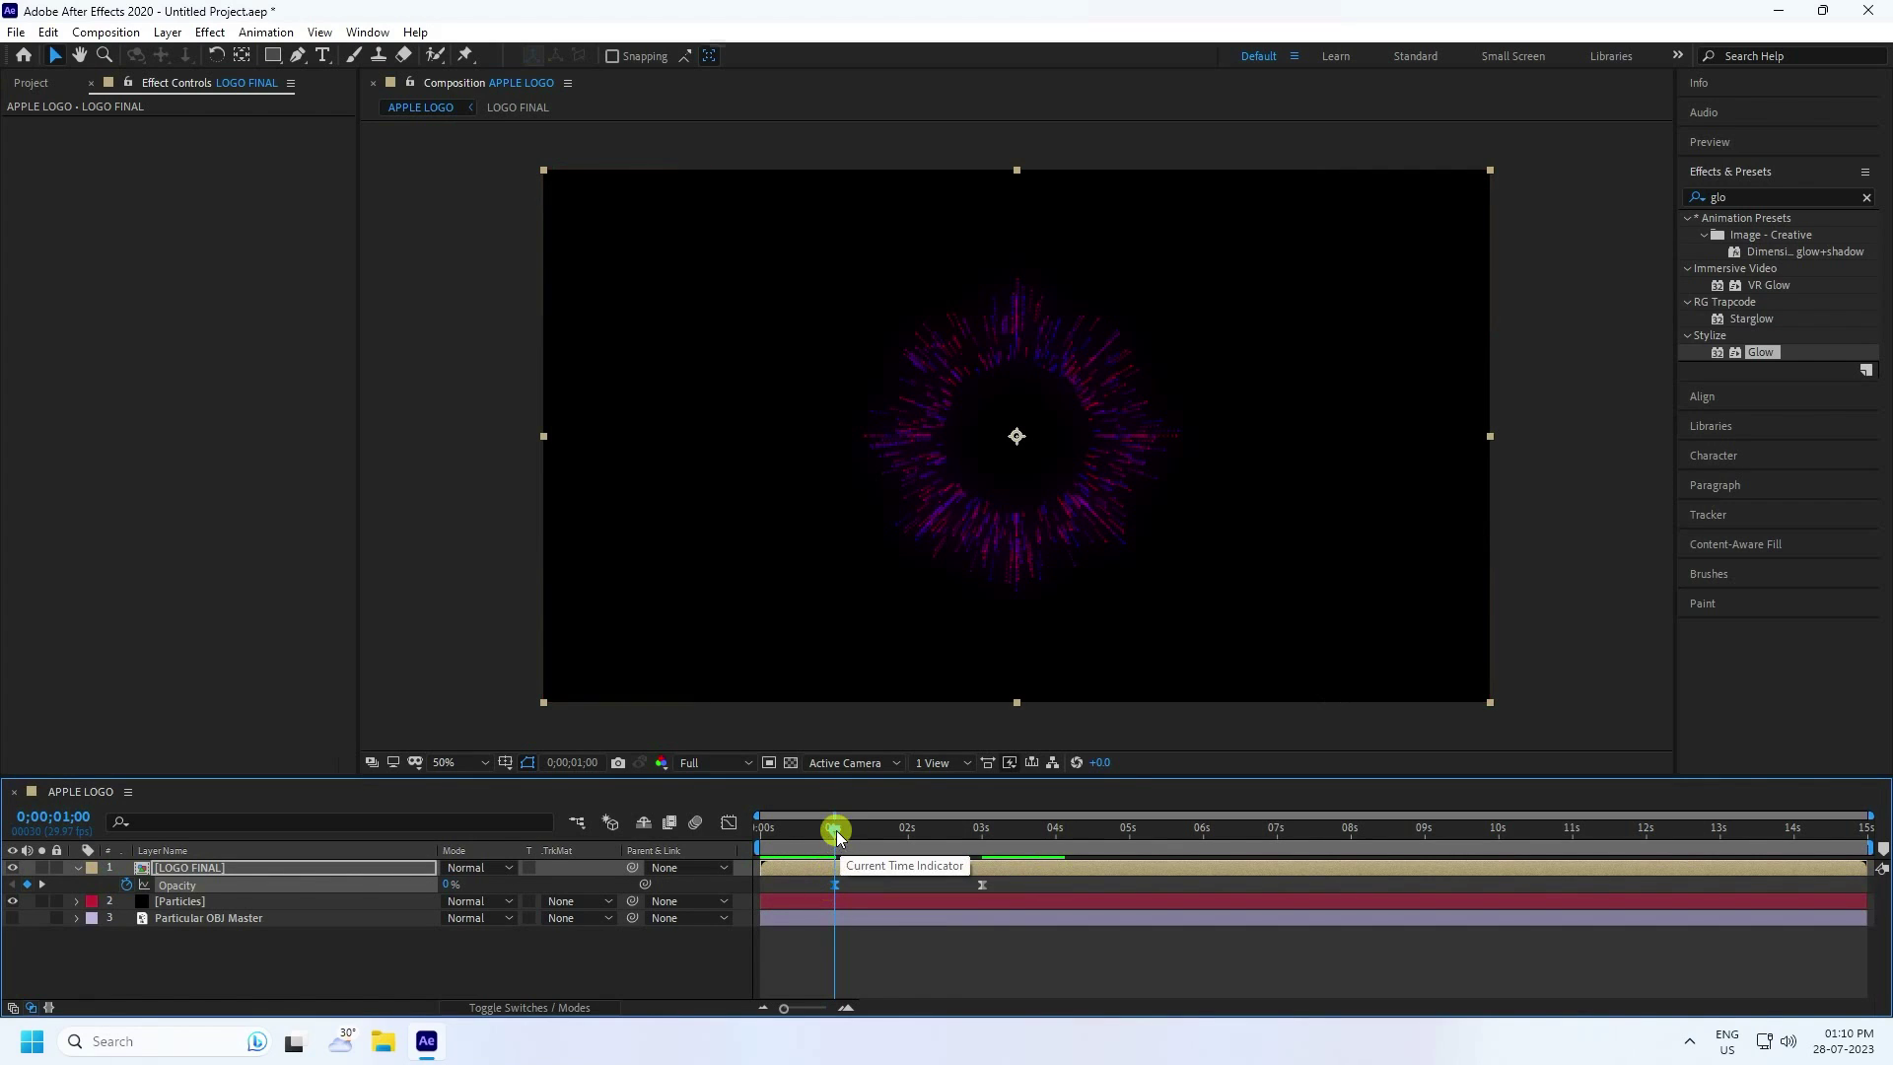
left_click_drag(836, 830, 682, 887)
key("space")
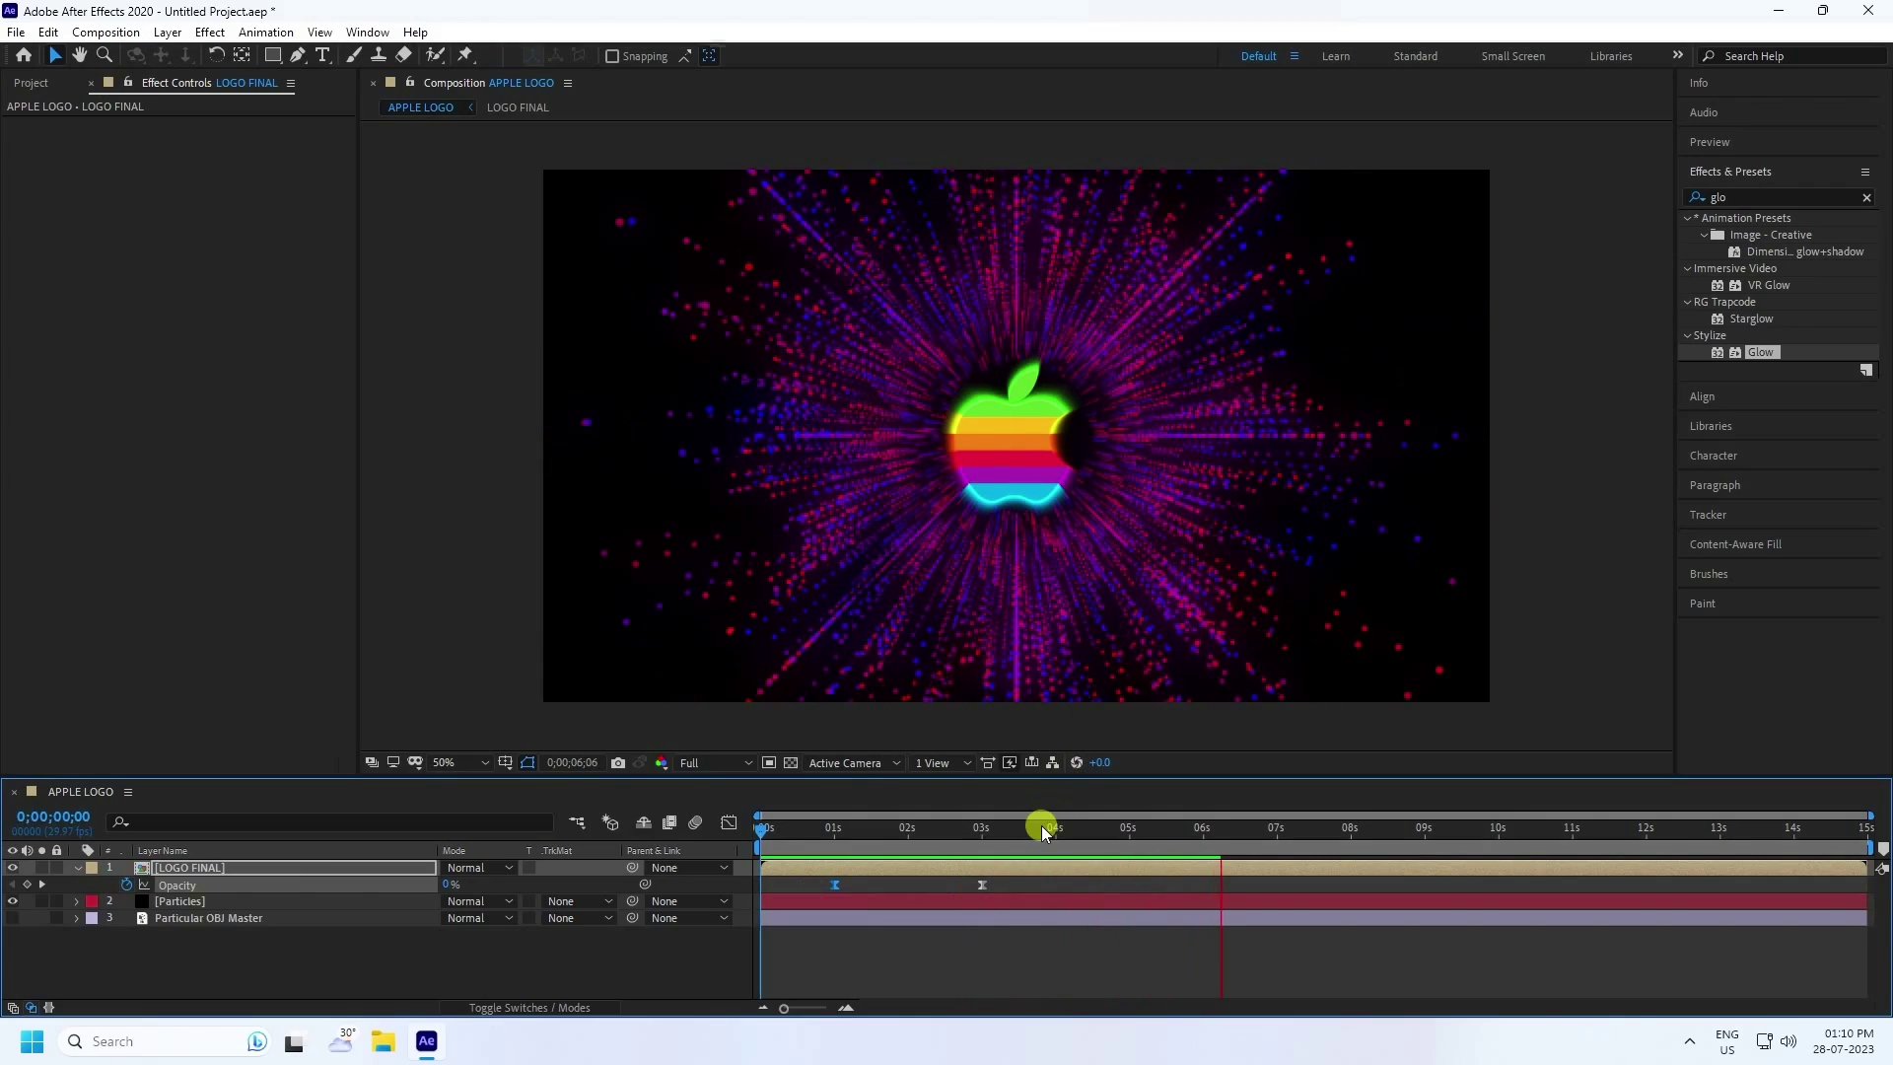
left_click(938, 828)
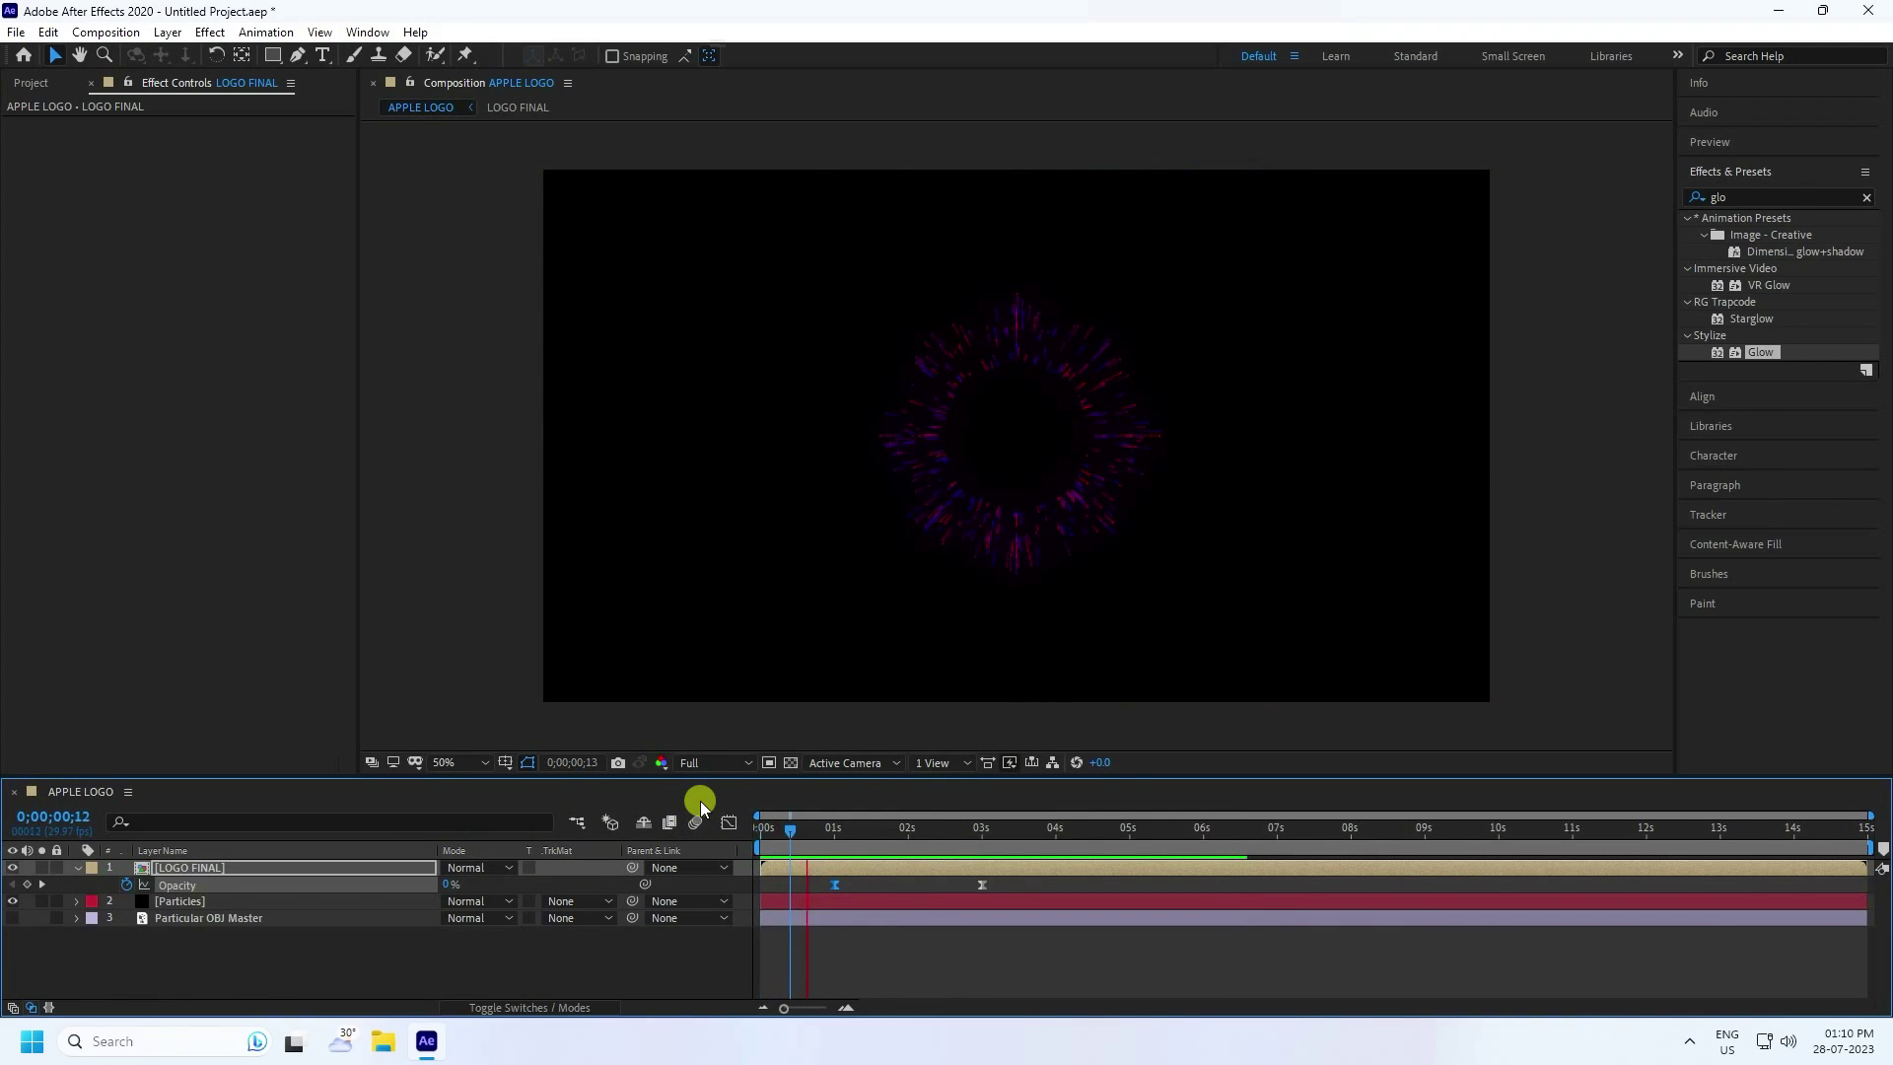
key("space")
Set LOGO FINAL's Scale to 90%, after first trying 95%, and rewind to the start
left_click(77, 868)
left_click(180, 867)
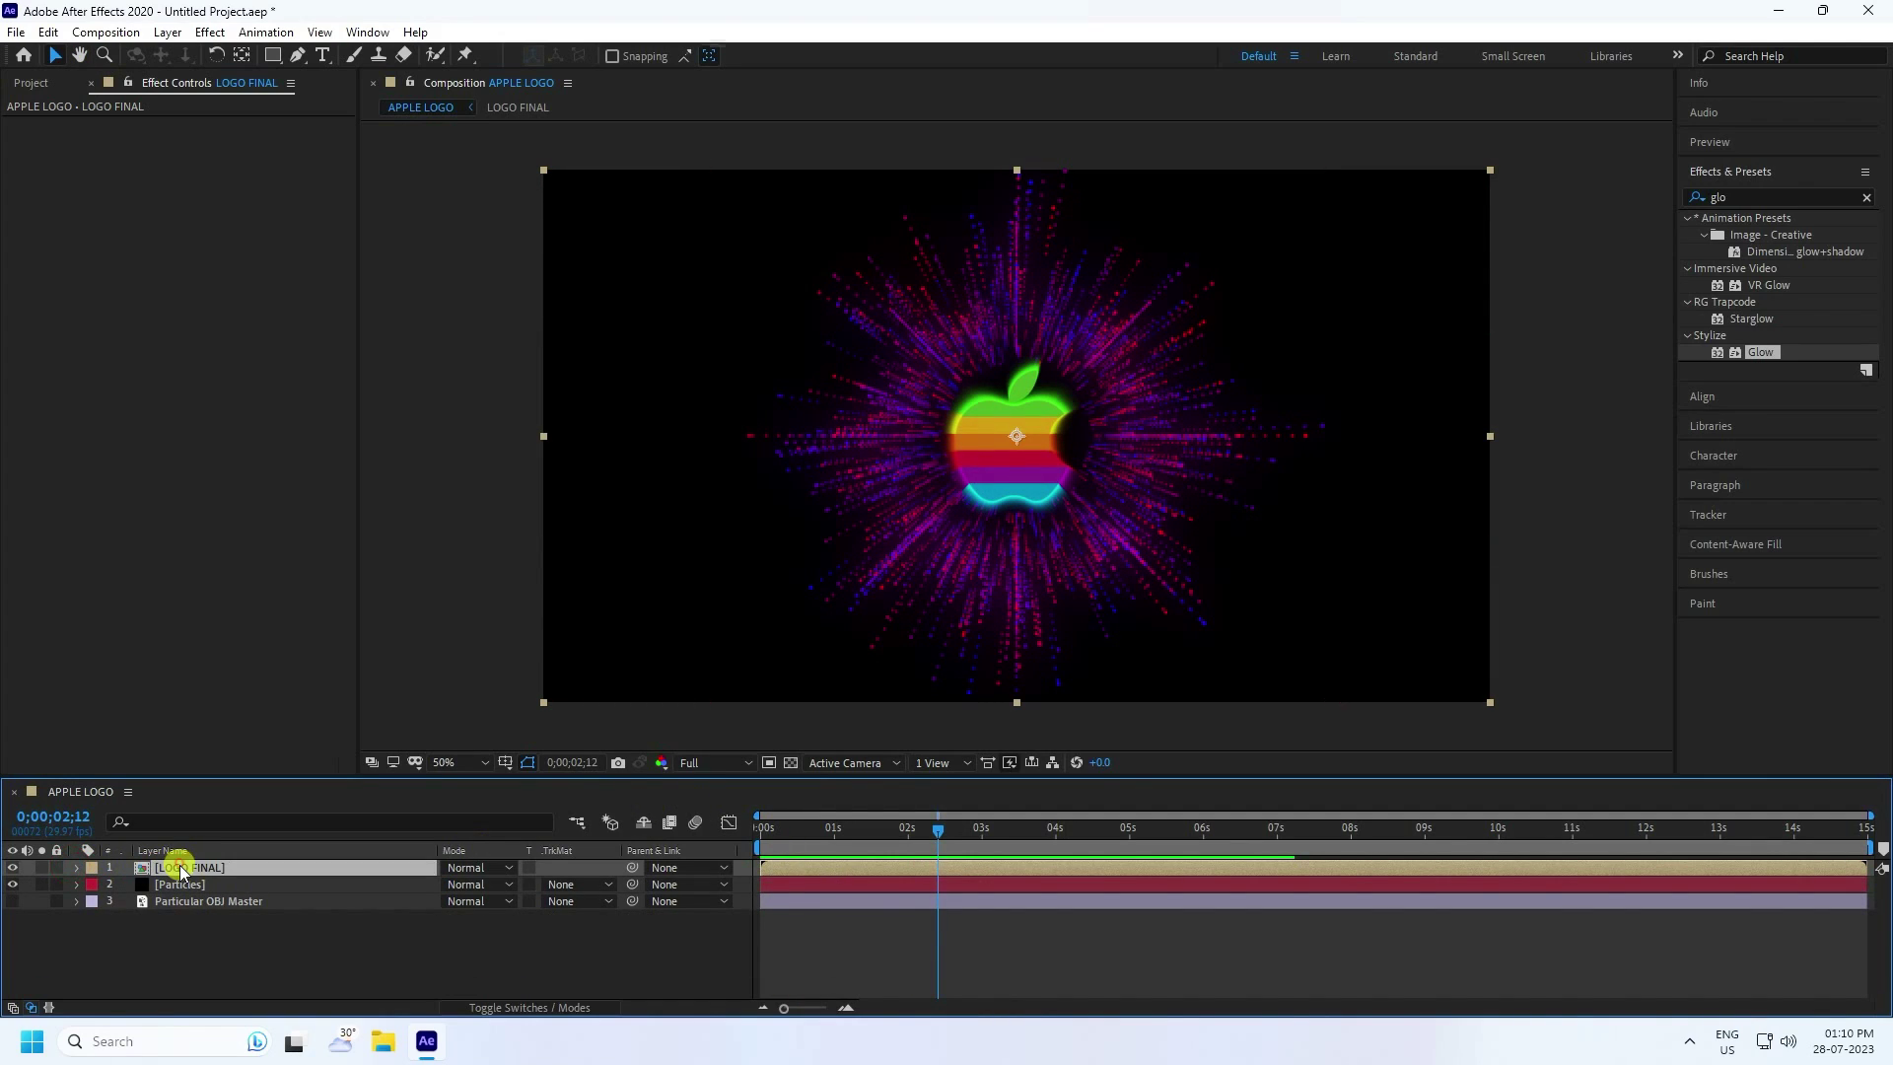
key("s")
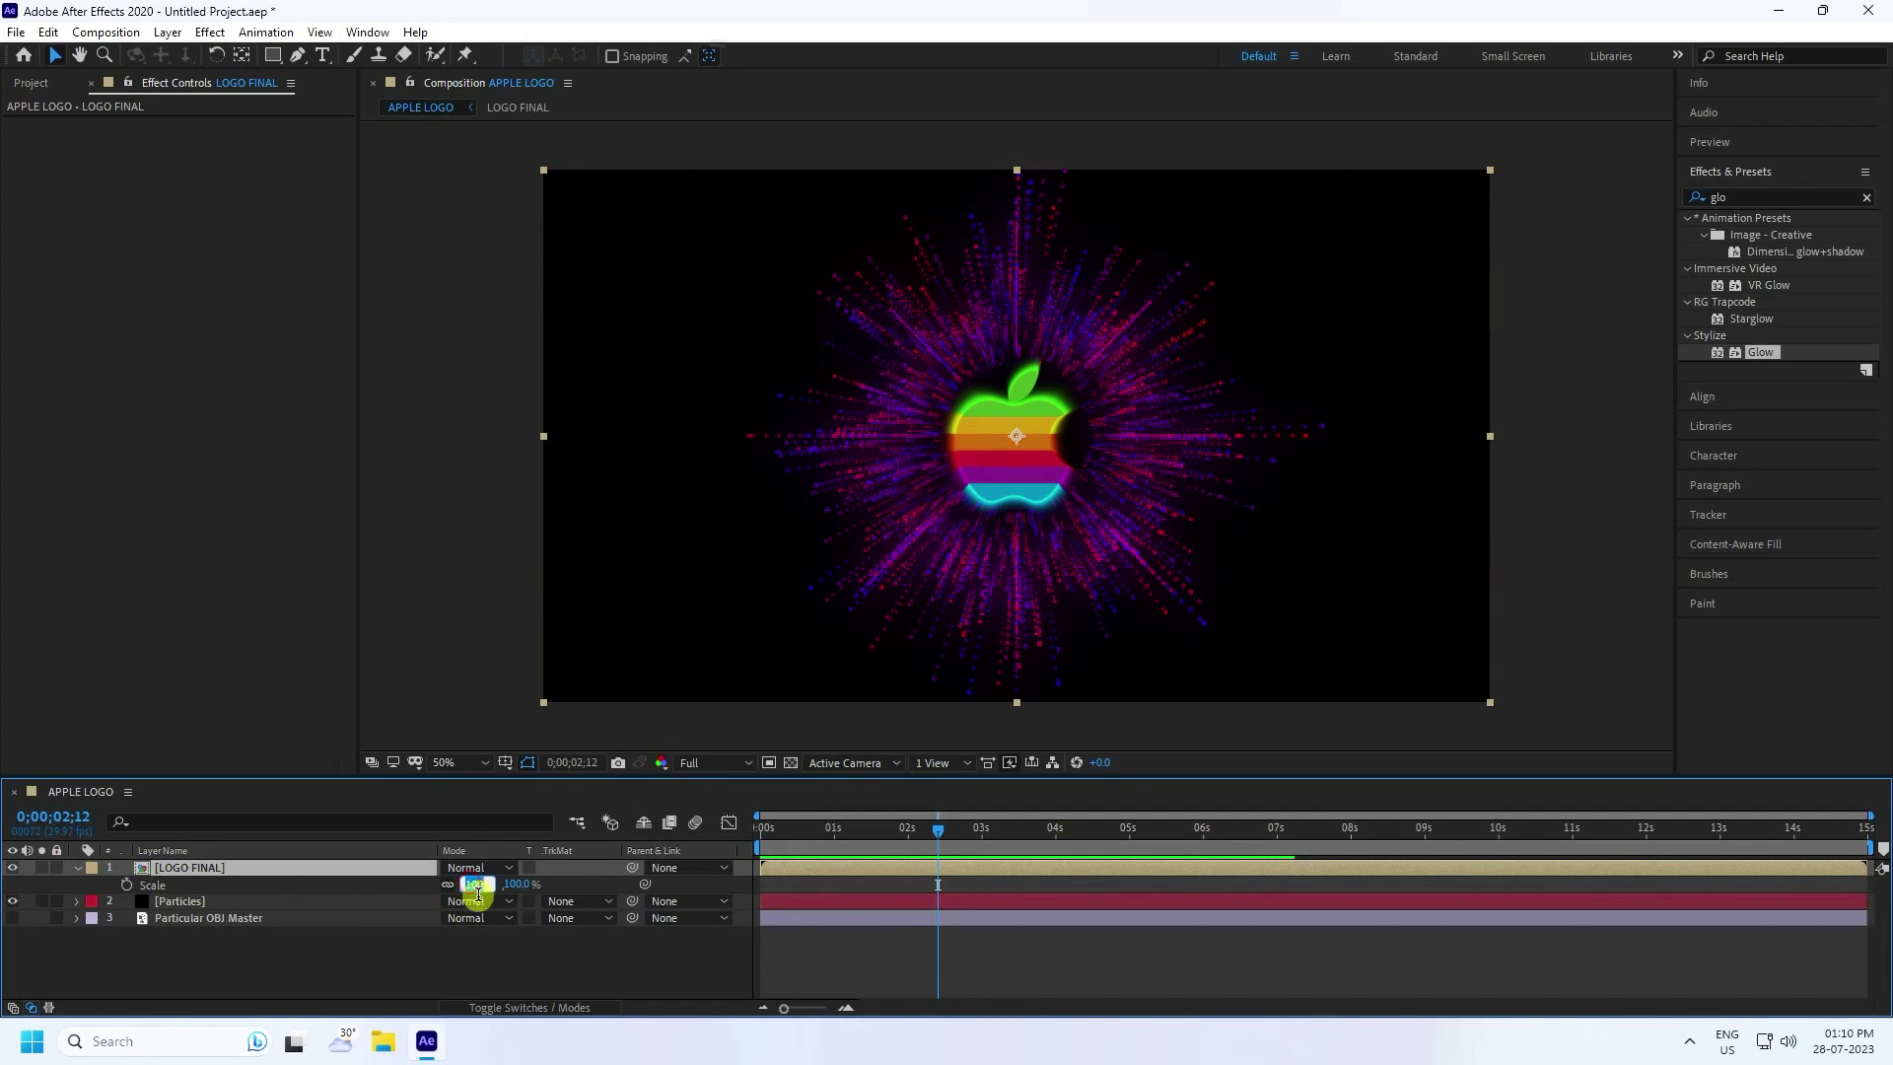
key("Return")
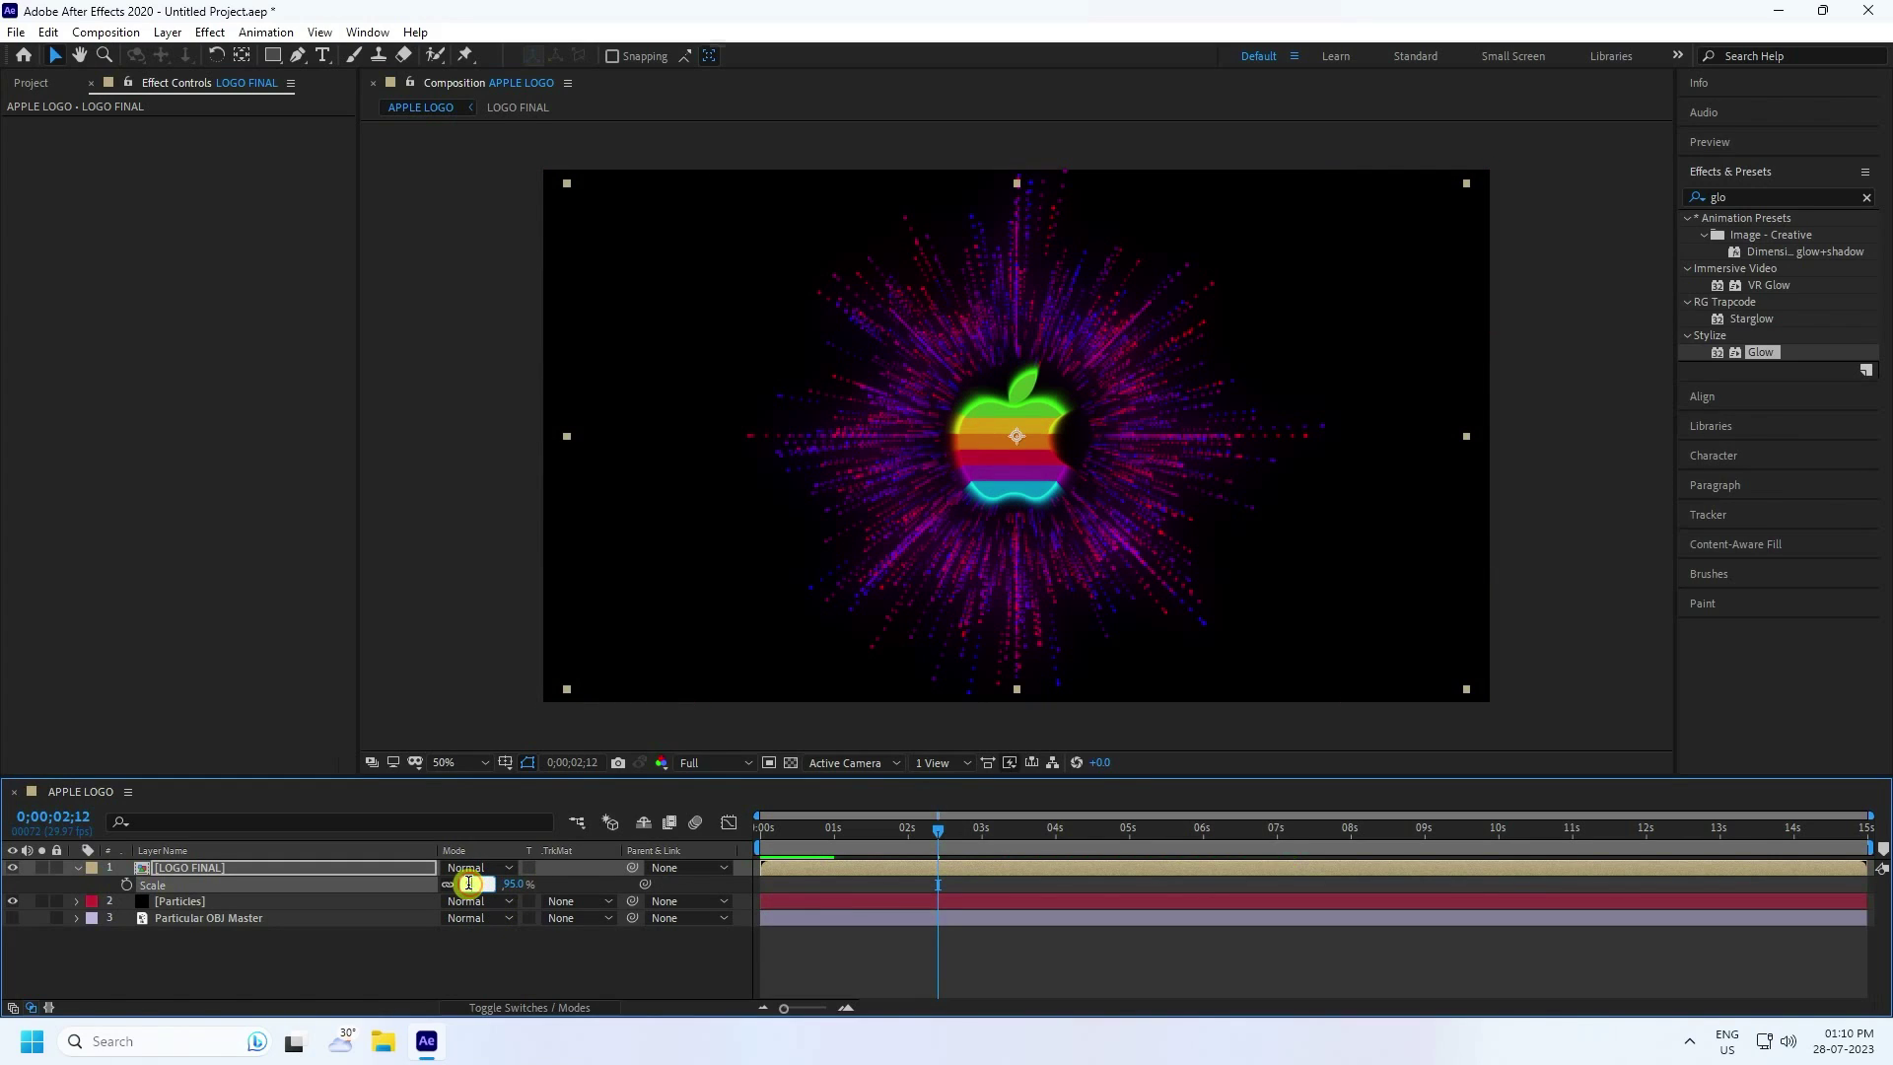
type("90")
key("Return")
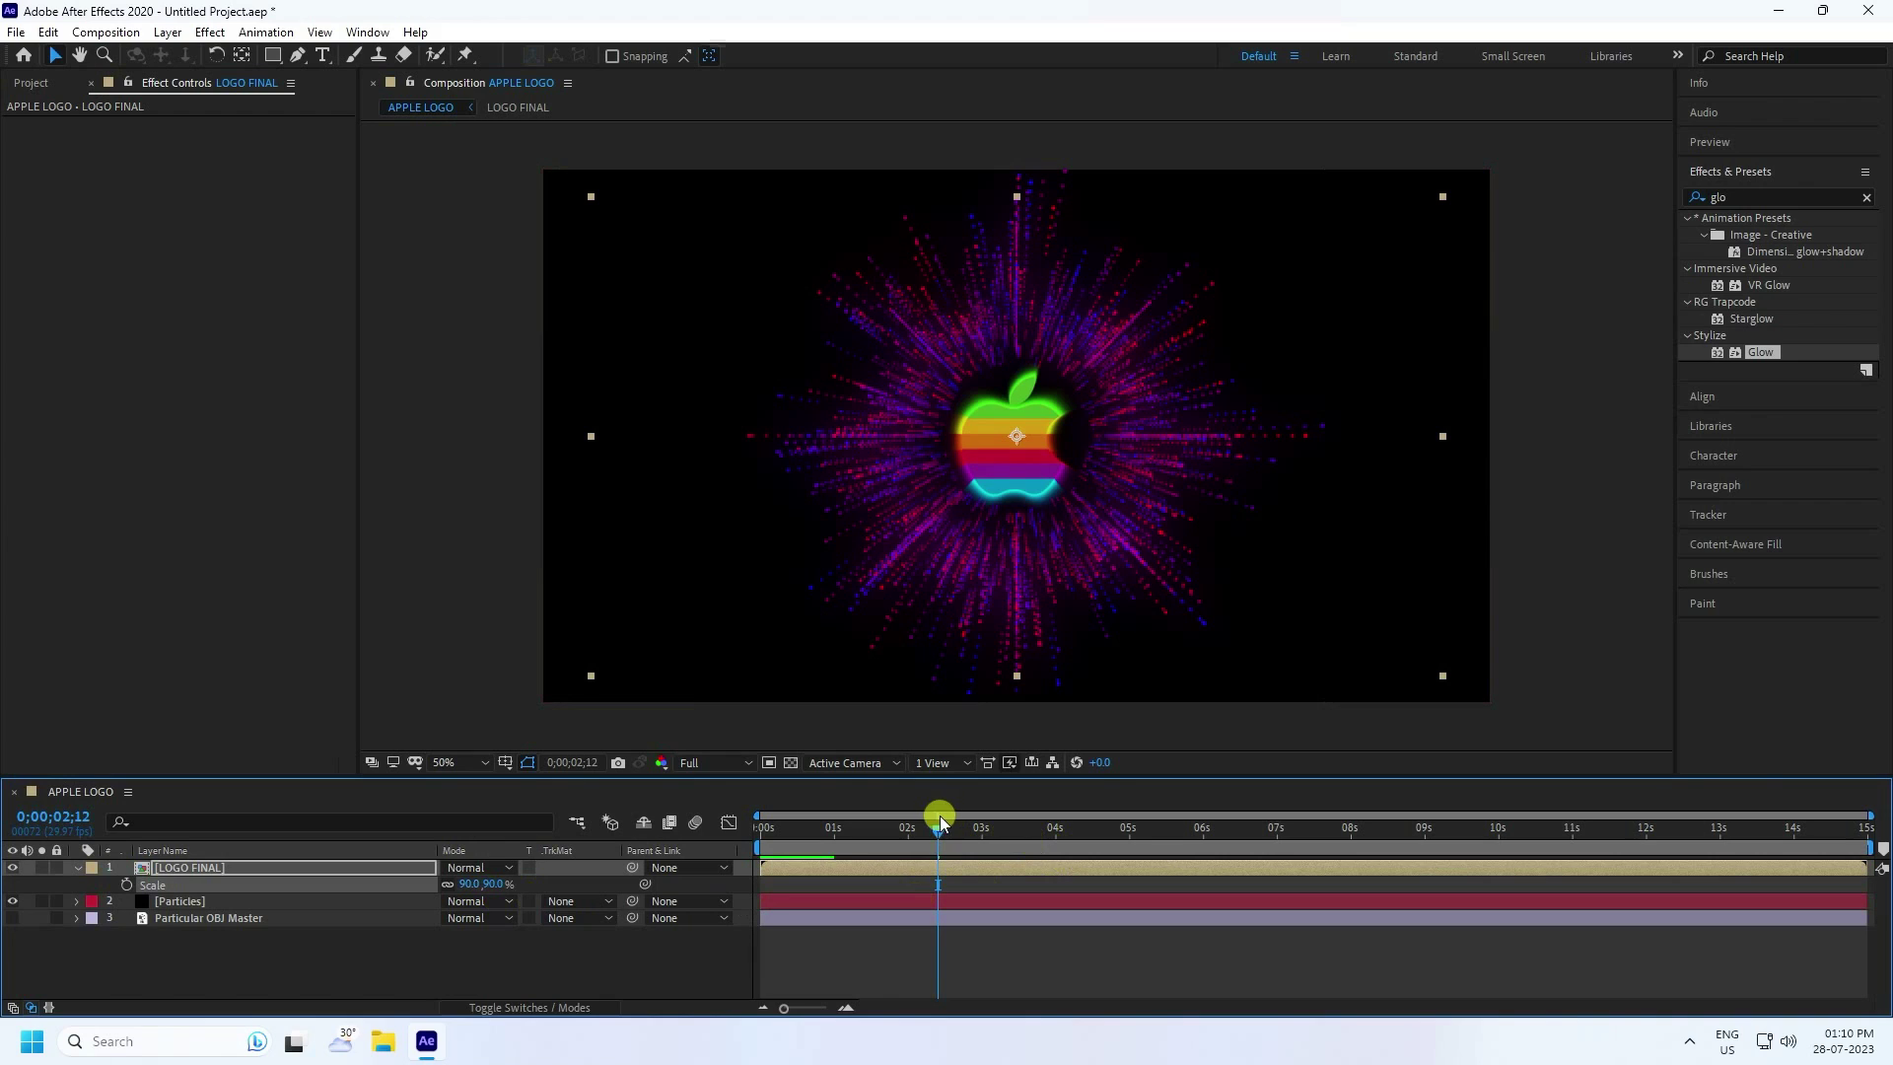
left_click_drag(938, 821, 628, 875)
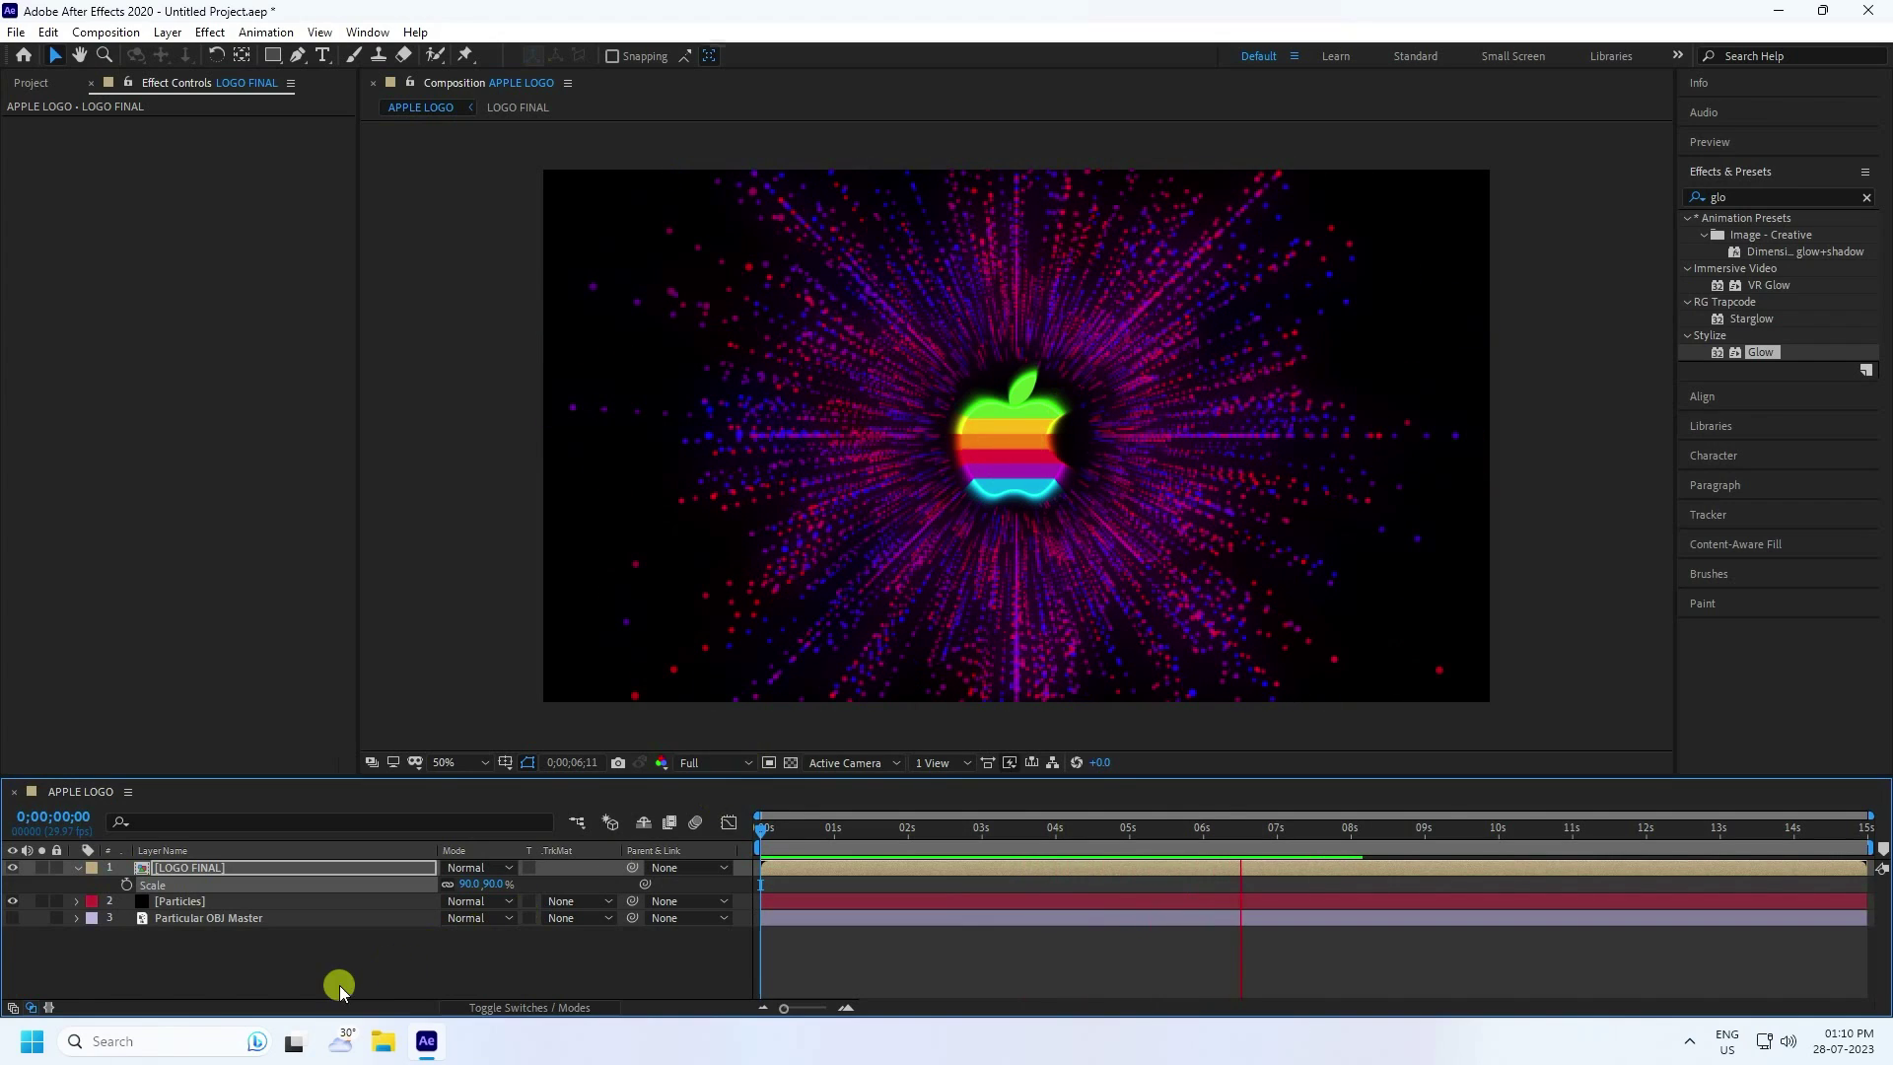
Create a new solid named LIGHT and drag it beneath the Particles layer
right_click(278, 966)
mouse_move(371, 746)
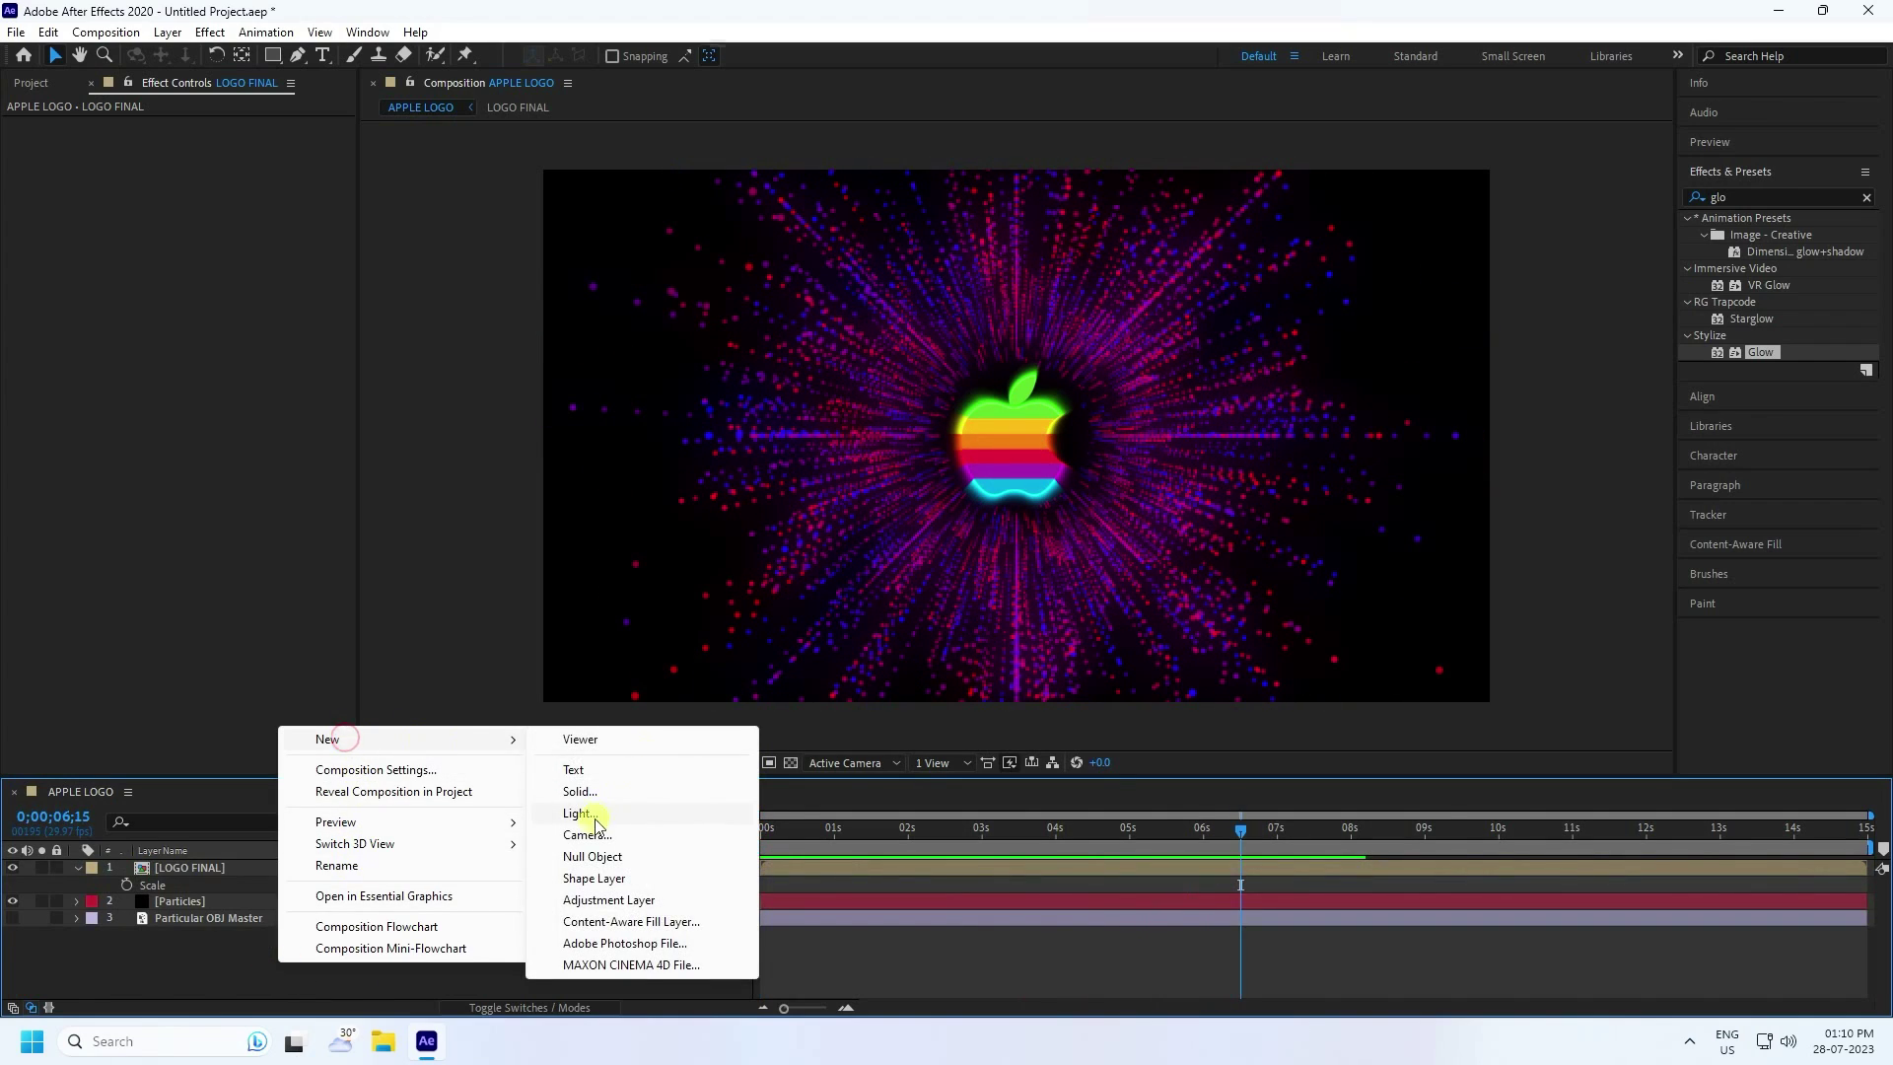
left_click(580, 792)
type("LIGHT")
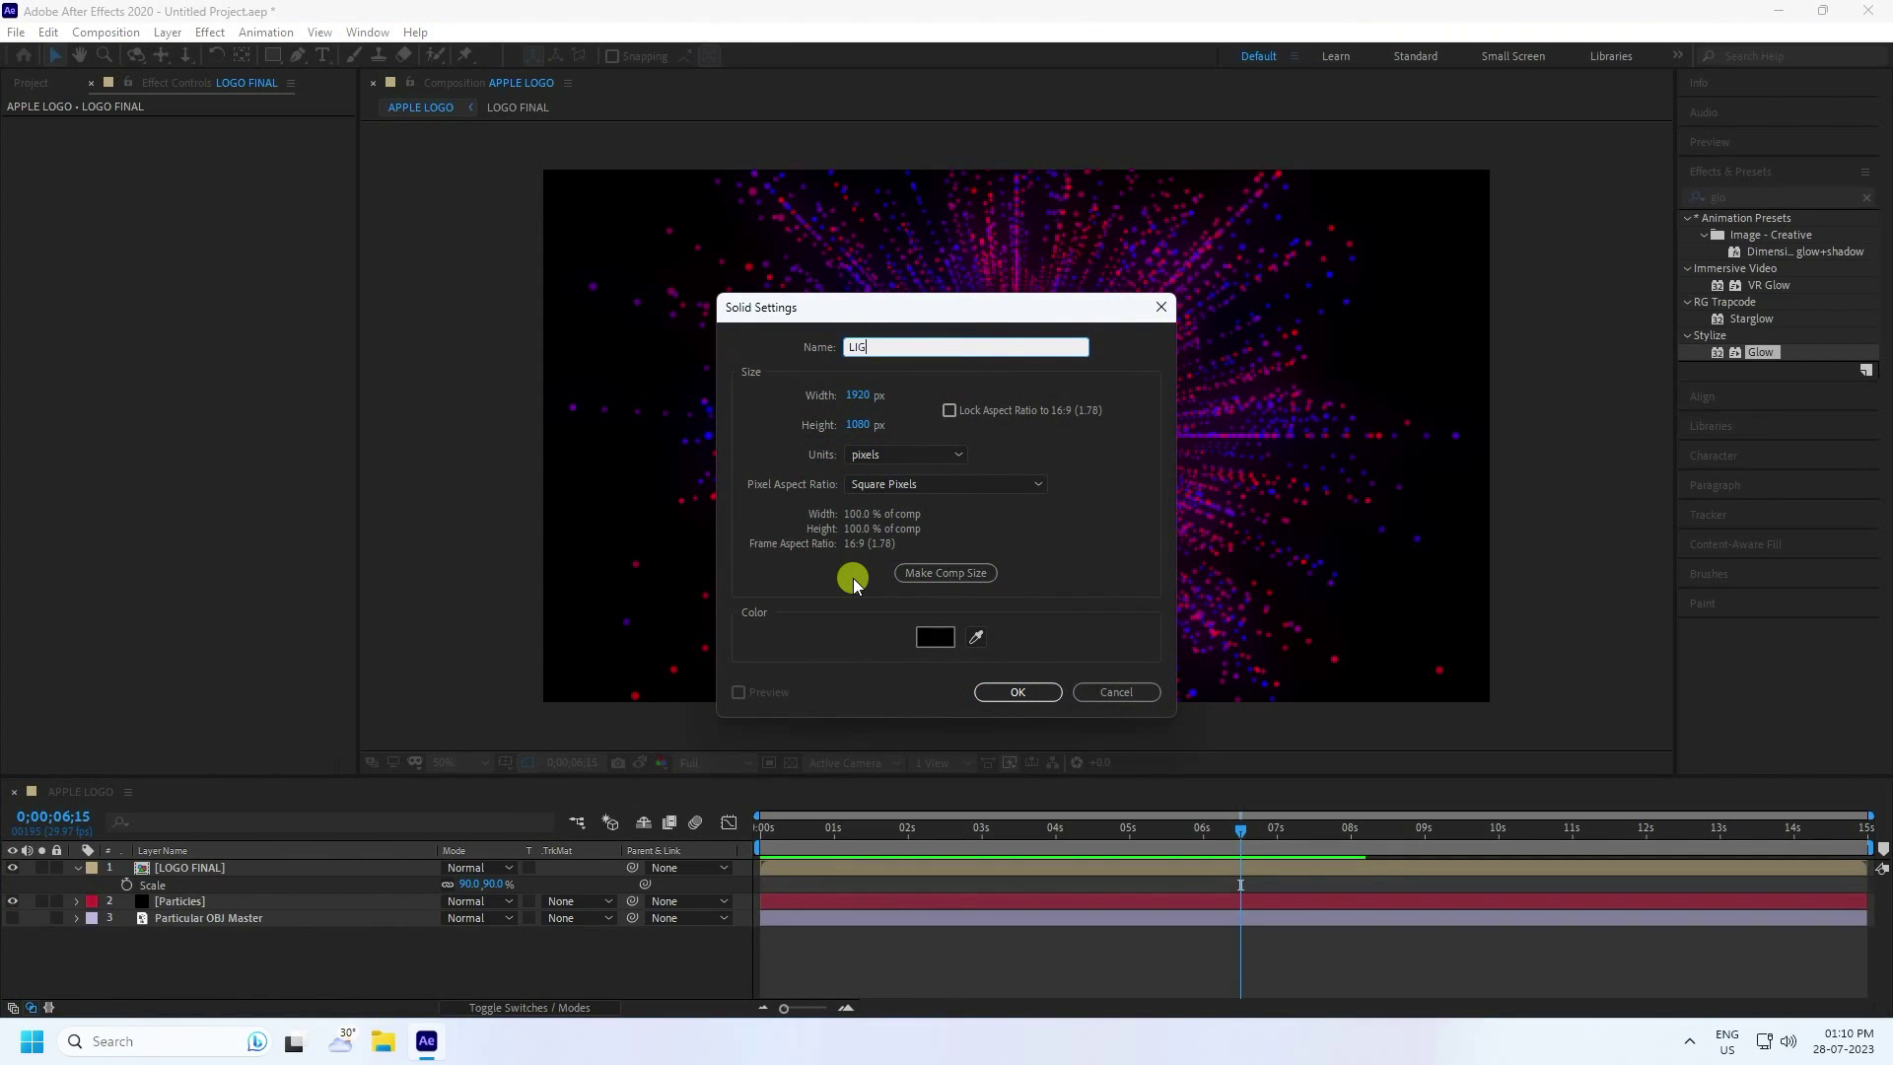
left_click(1017, 692)
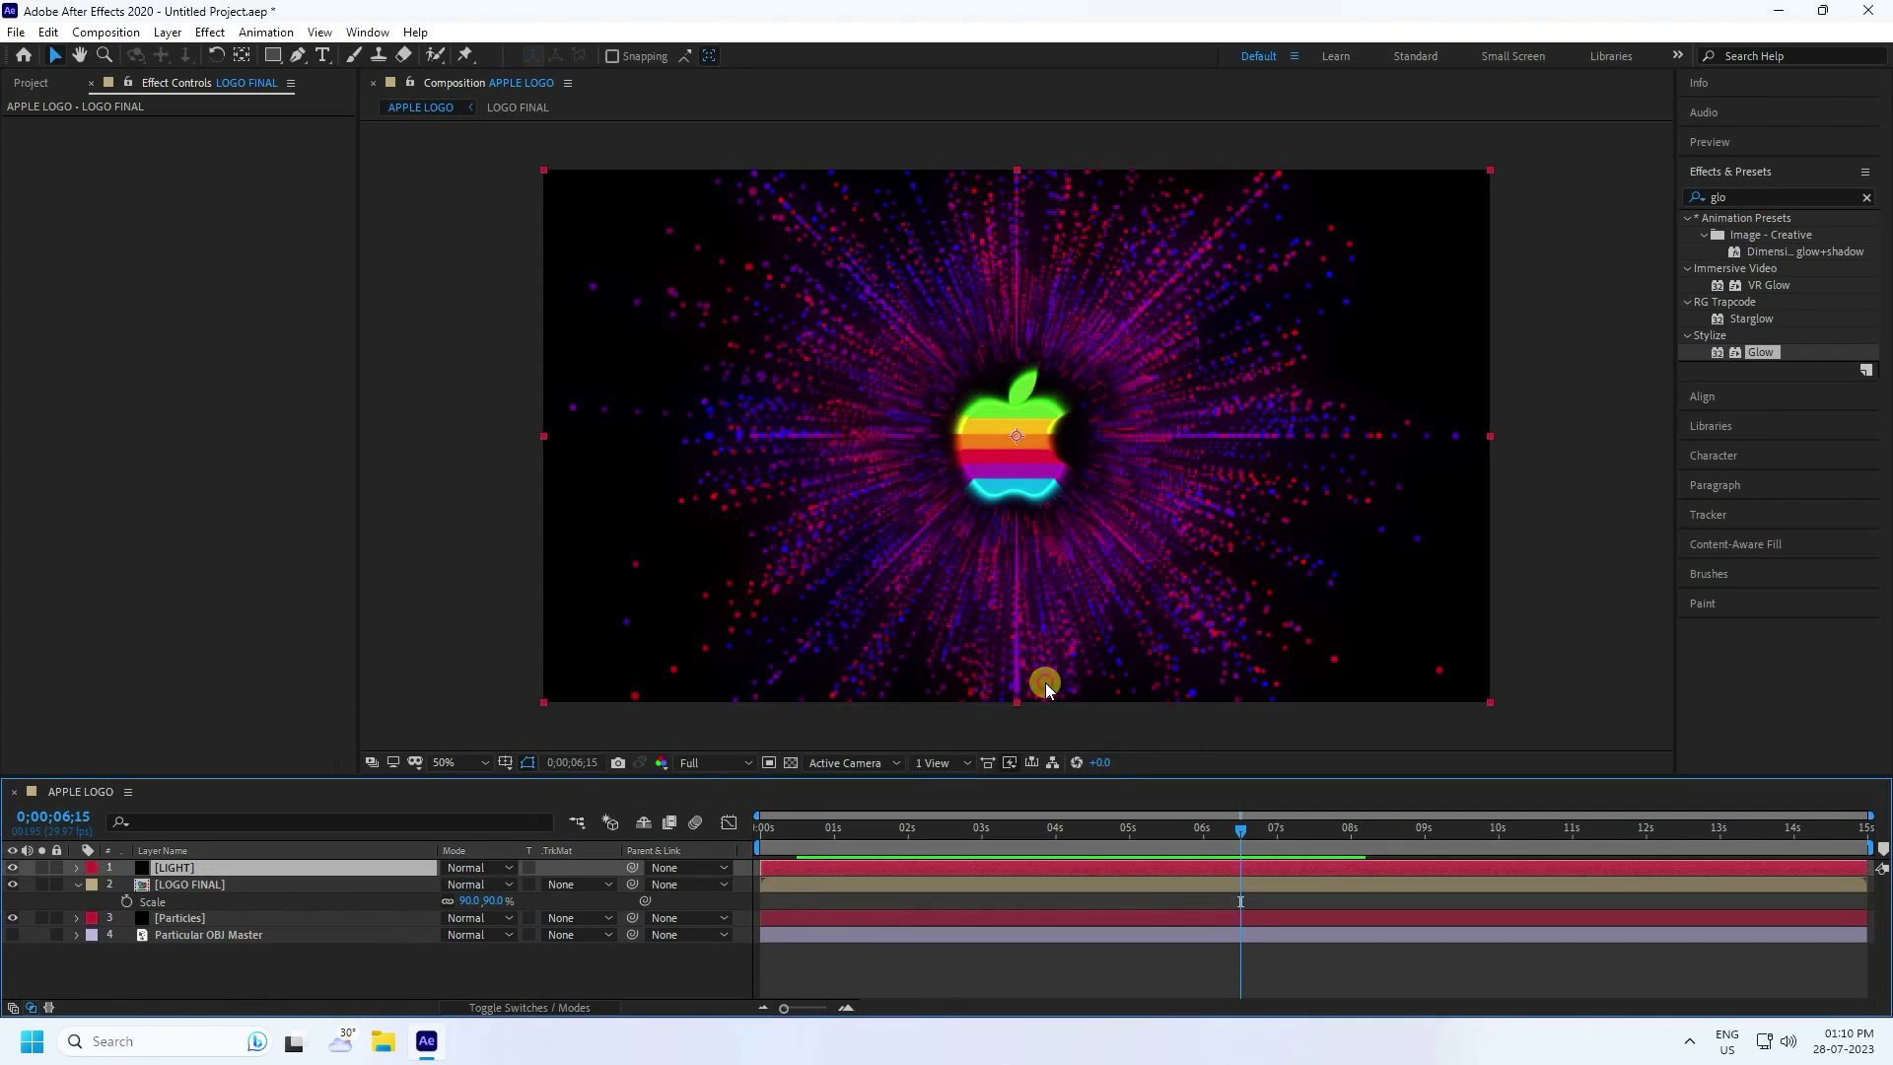
left_click_drag(188, 868, 178, 925)
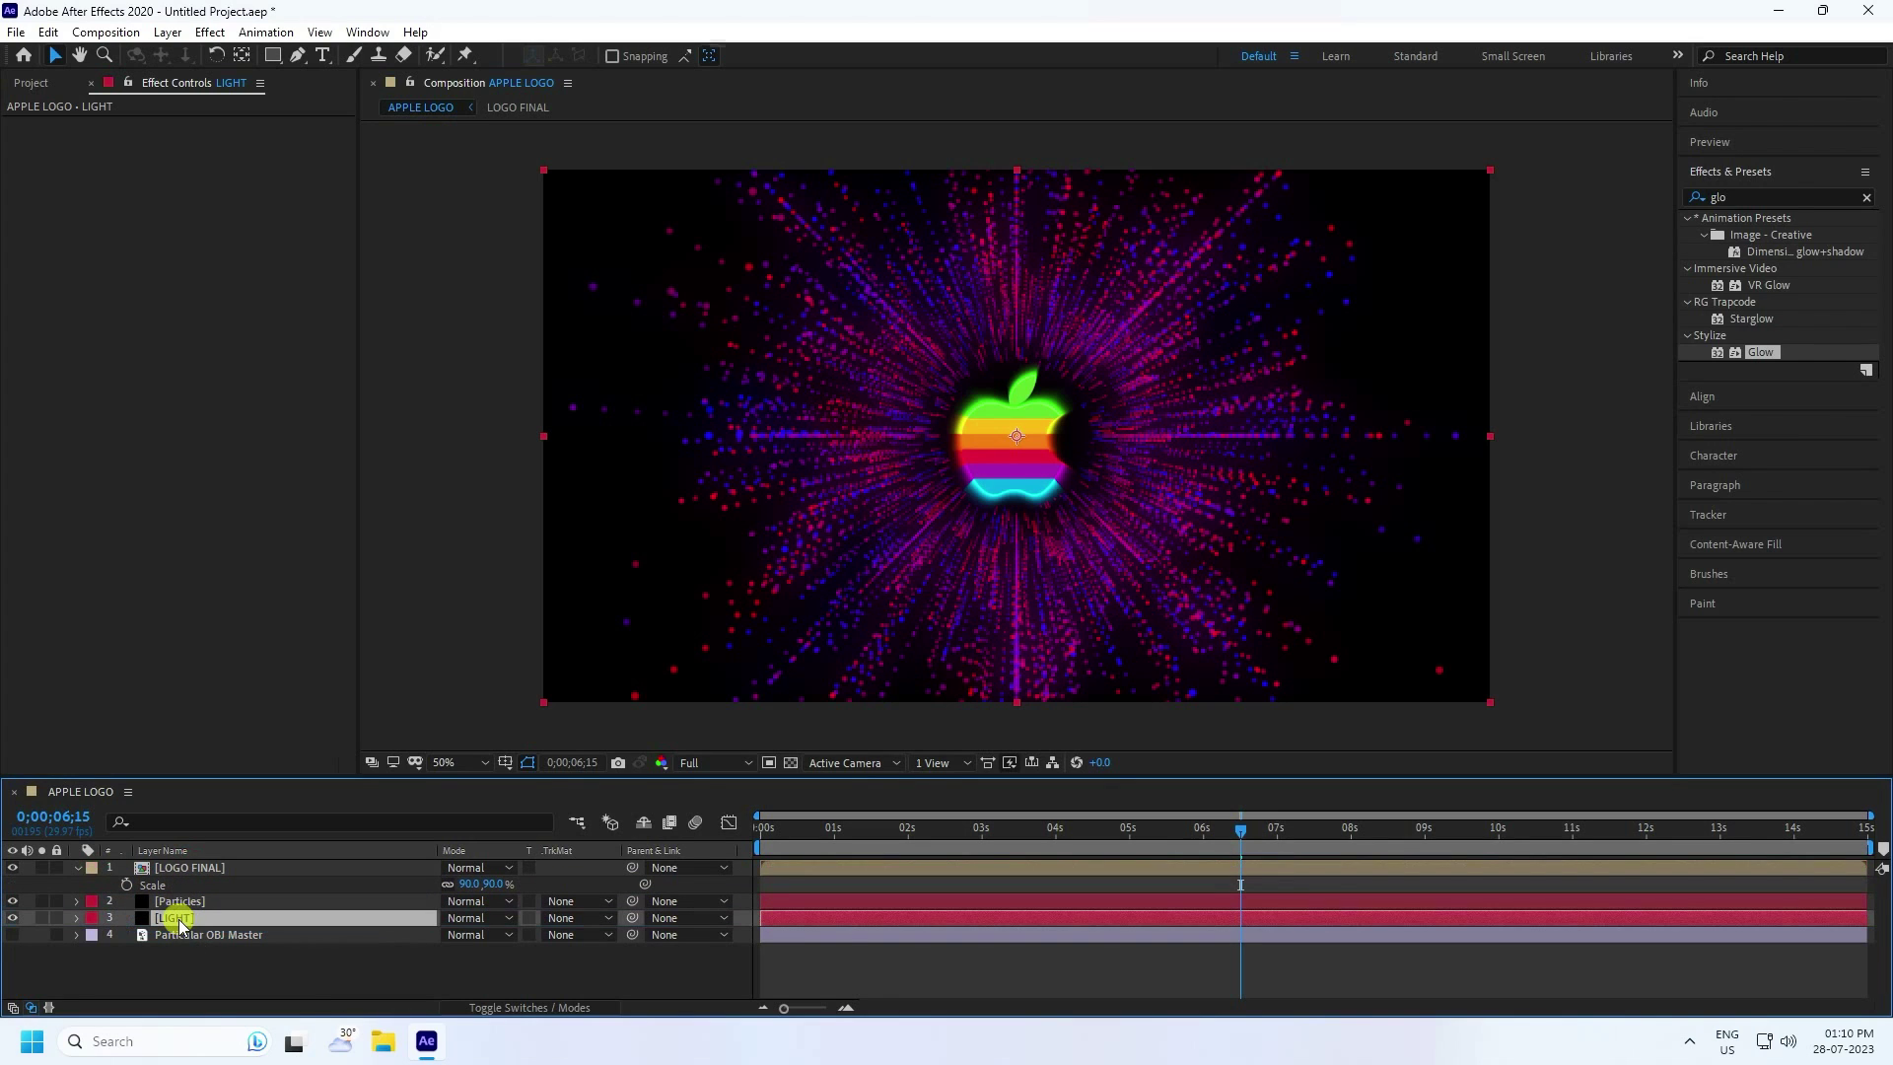
Apply Optical Flares to LIGHT and centre the flare over the Apple logo
left_click(208, 32)
mouse_move(306, 650)
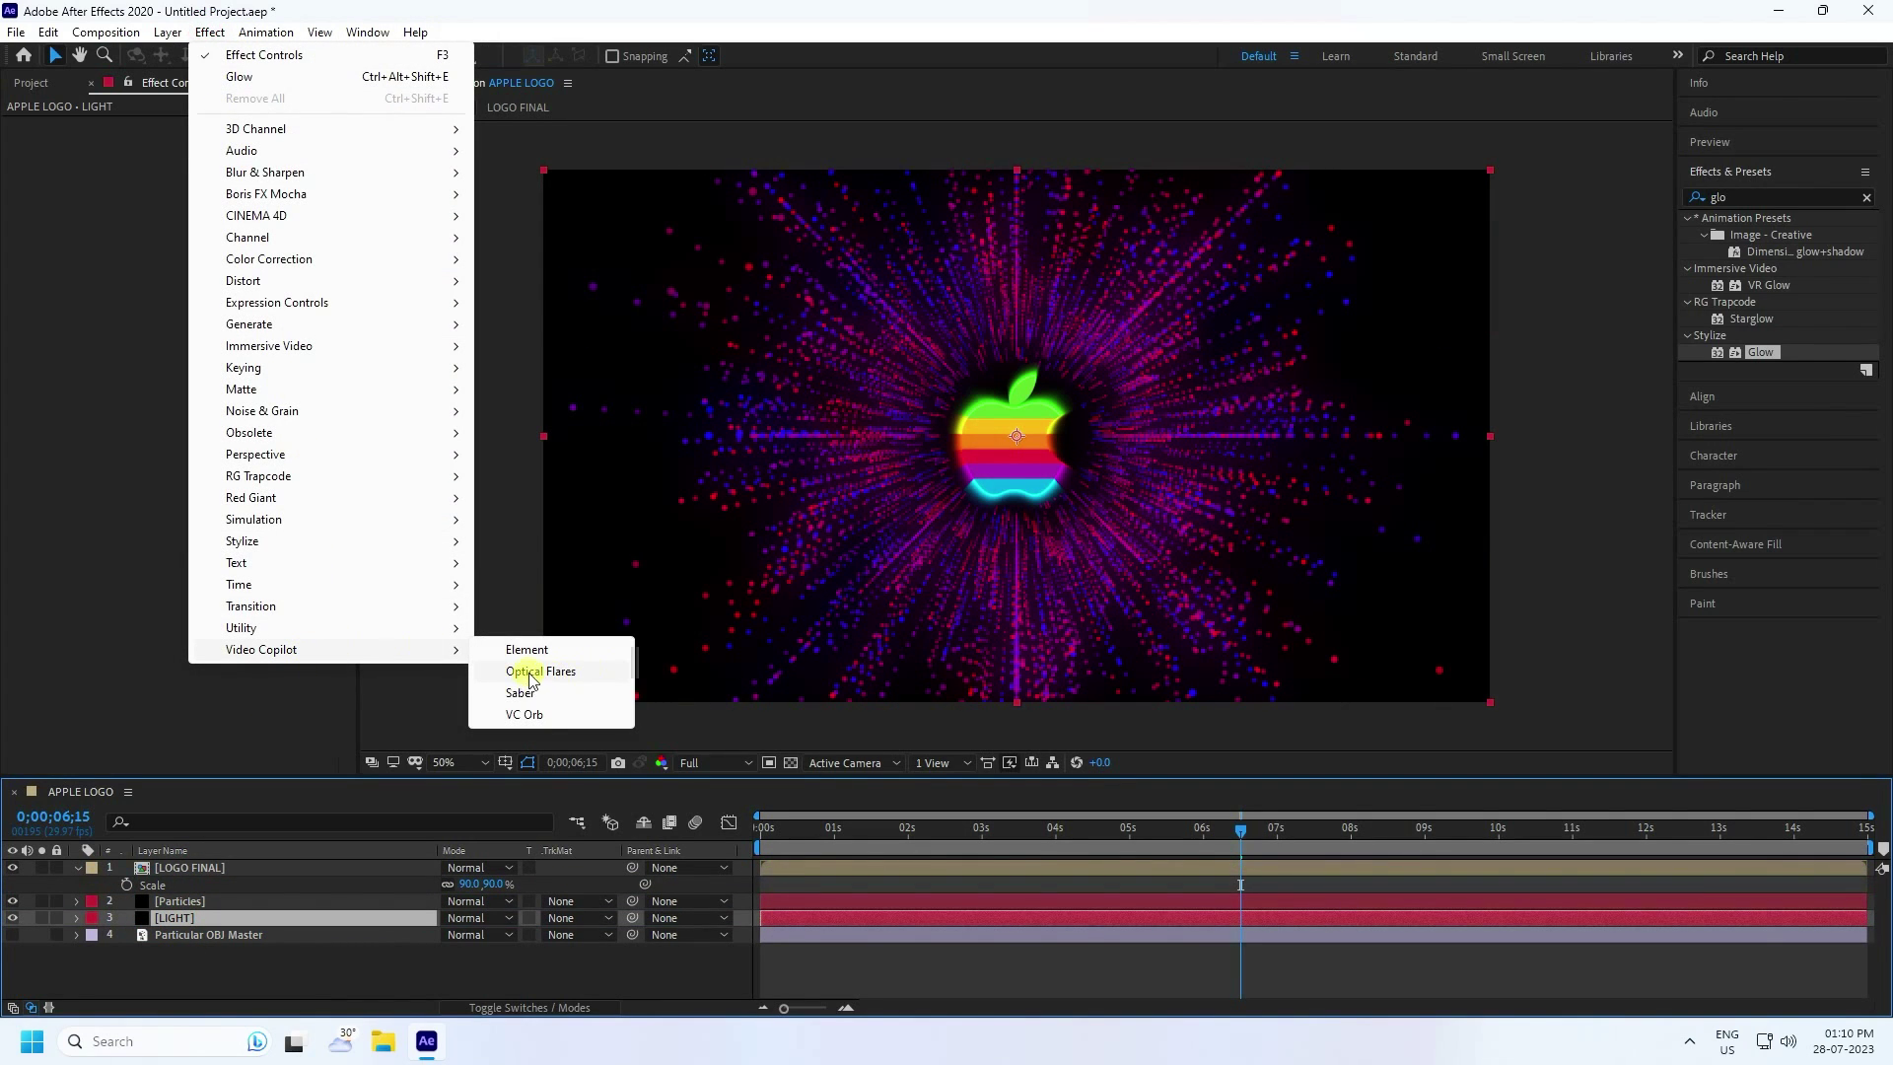
left_click(532, 672)
left_click_drag(826, 335, 1019, 446)
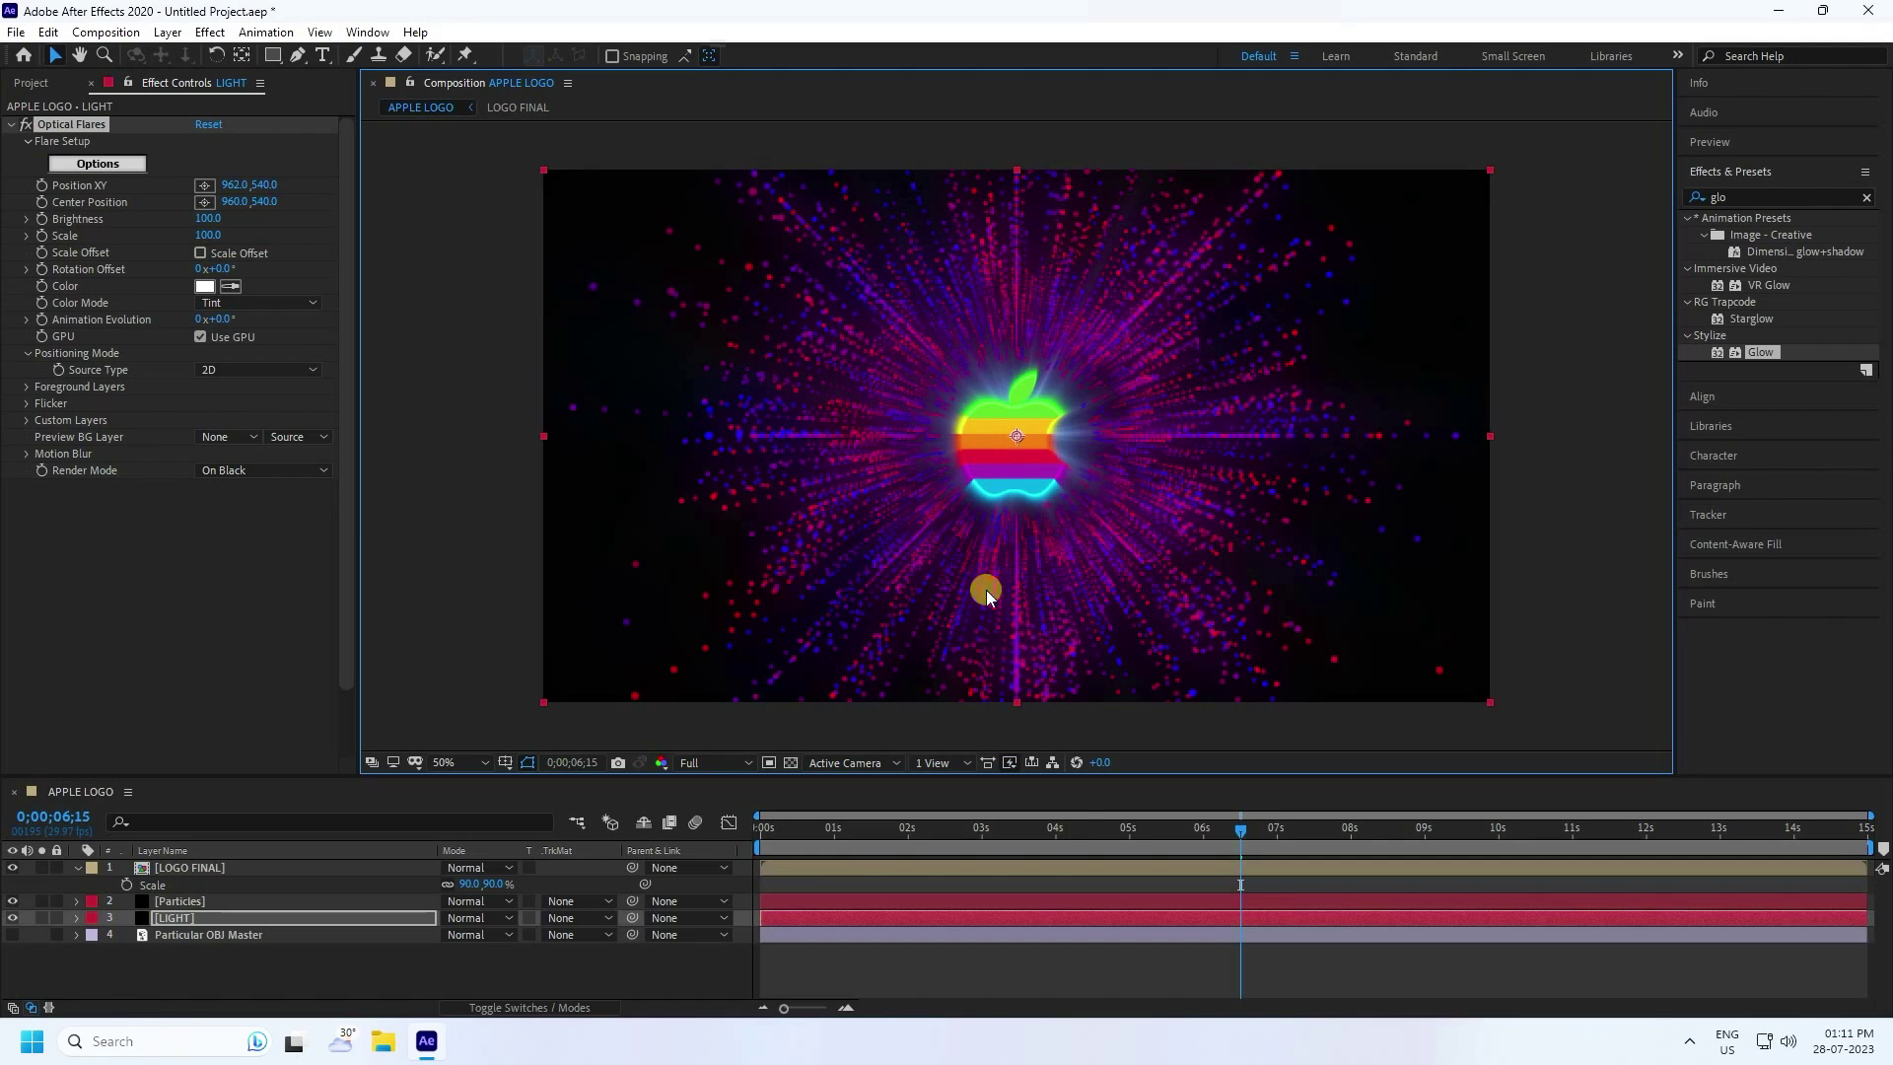
Select the flare's Scale property and put the time indicator at 2 seconds
left_click(320, 976)
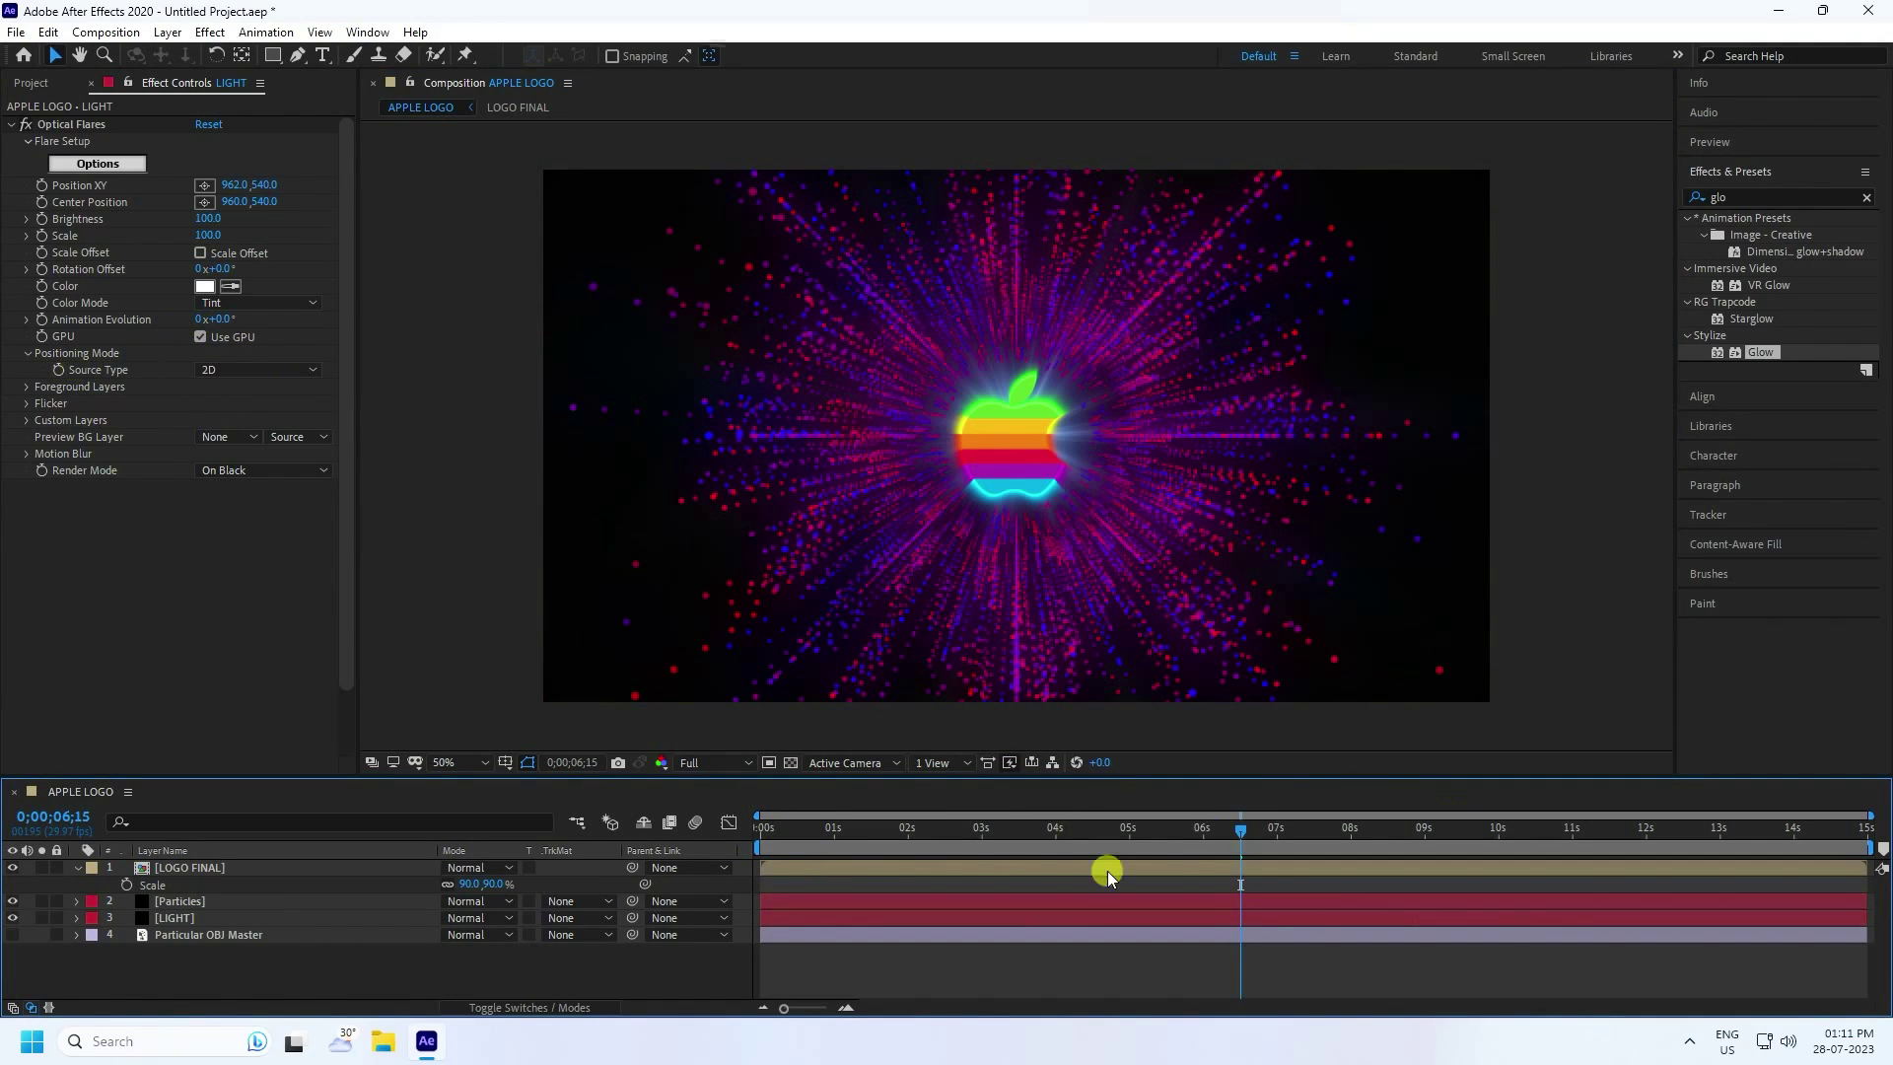
left_click(1055, 833)
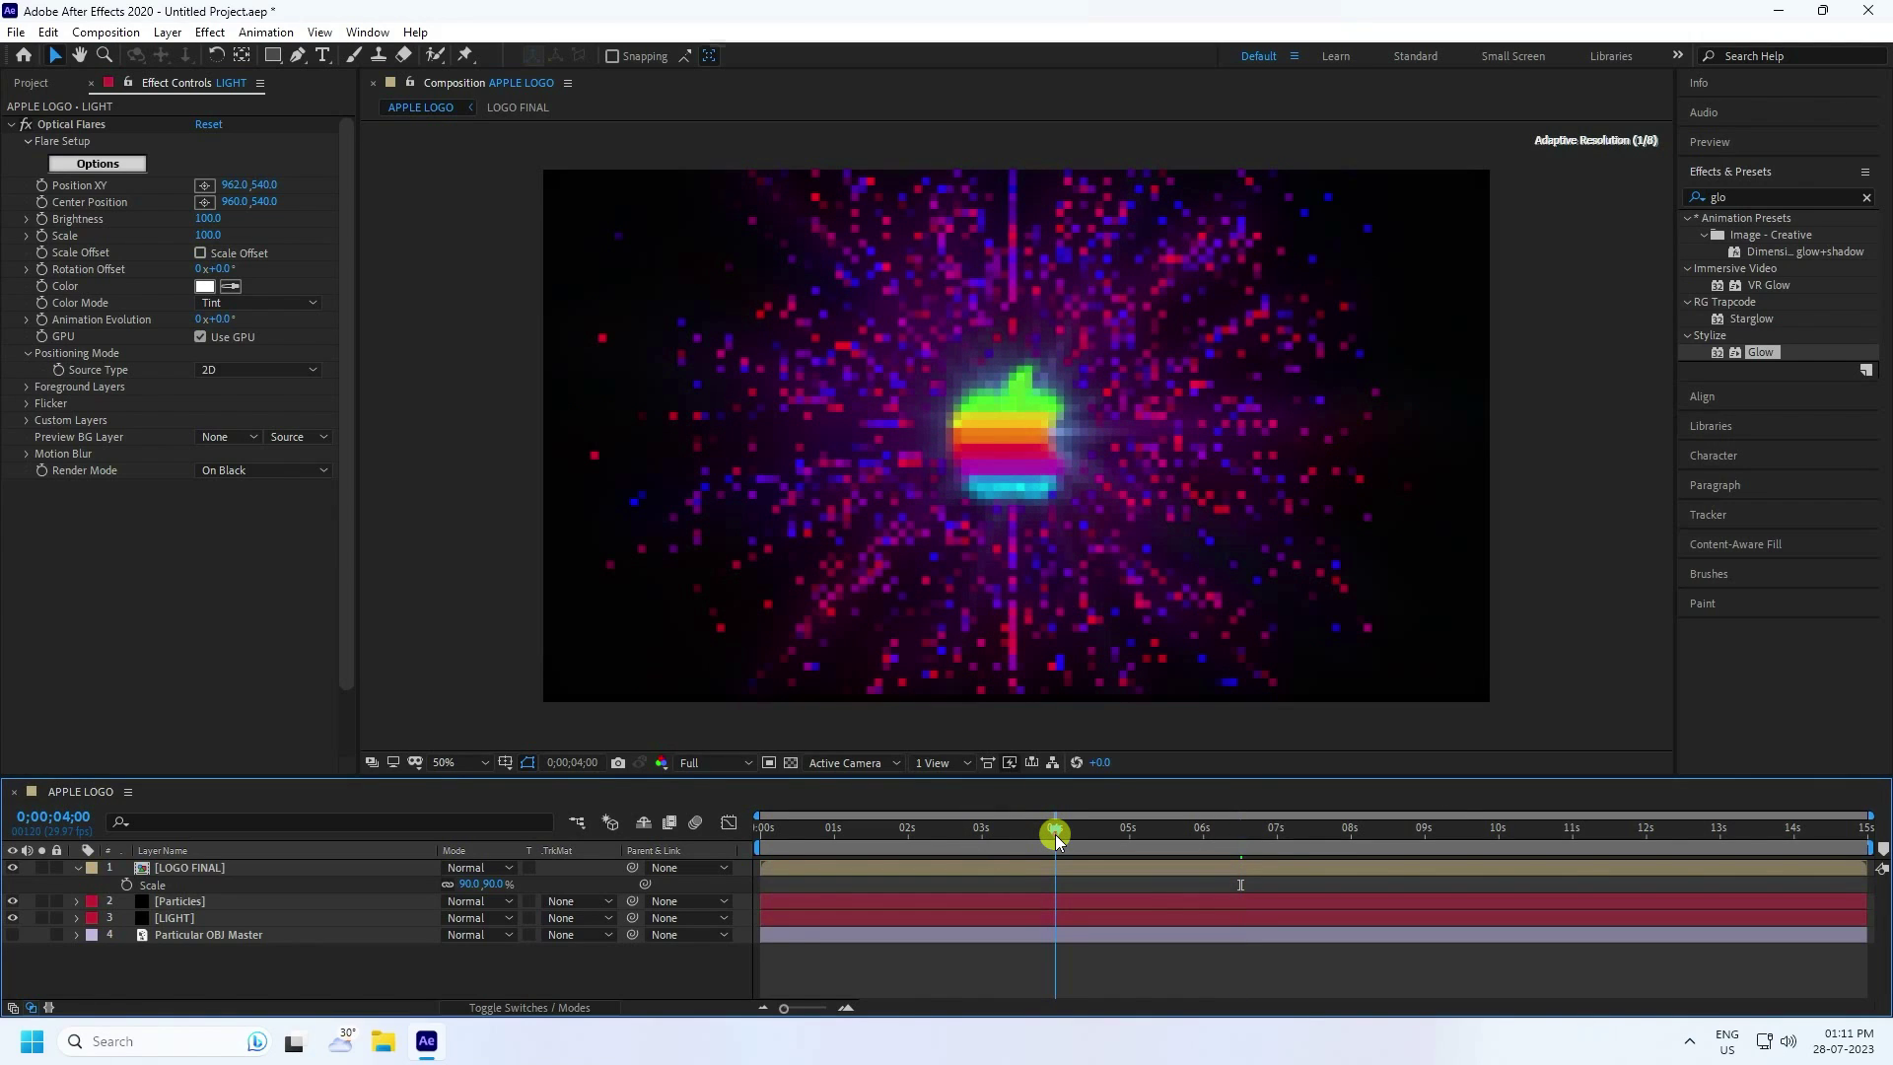
left_click(46, 236)
left_click(1041, 848)
left_click_drag(1060, 833, 914, 848)
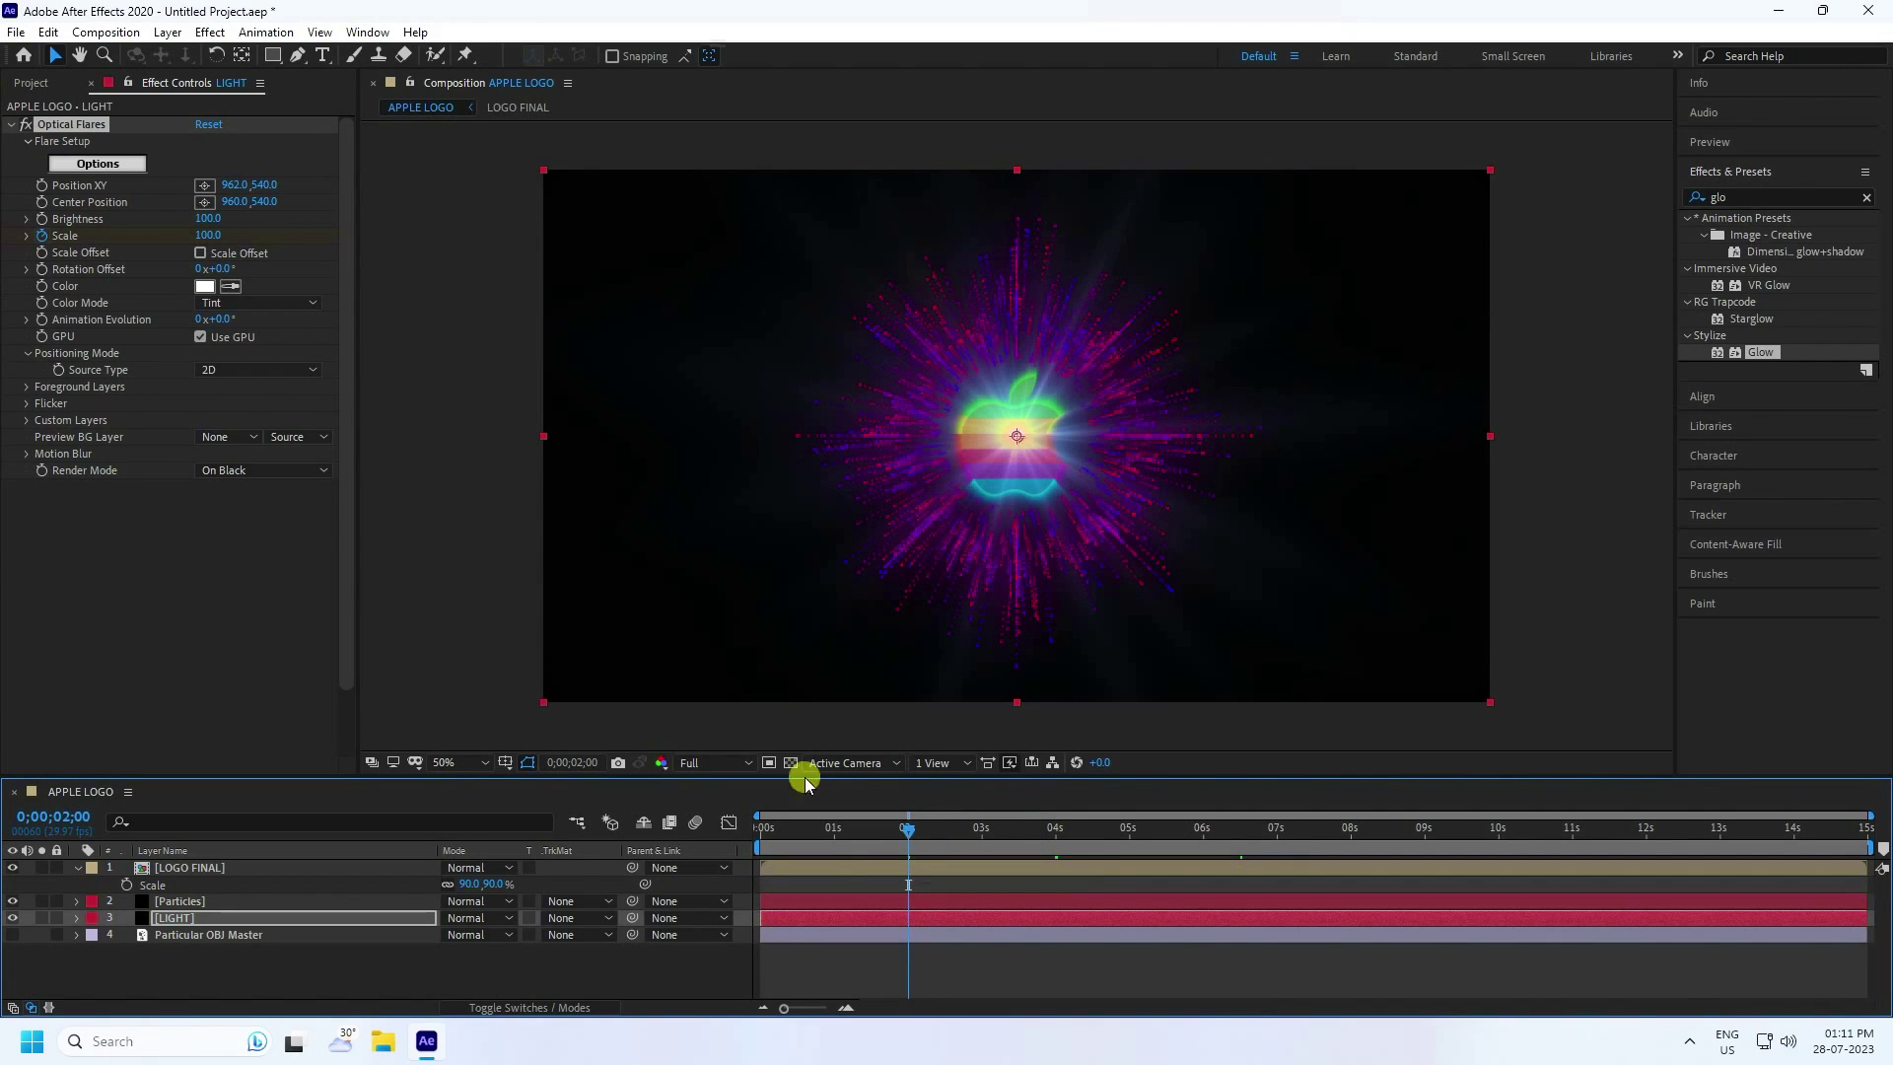
Keyframe the flare Scale to 0 at 2 seconds and preview the result
left_click(202, 237)
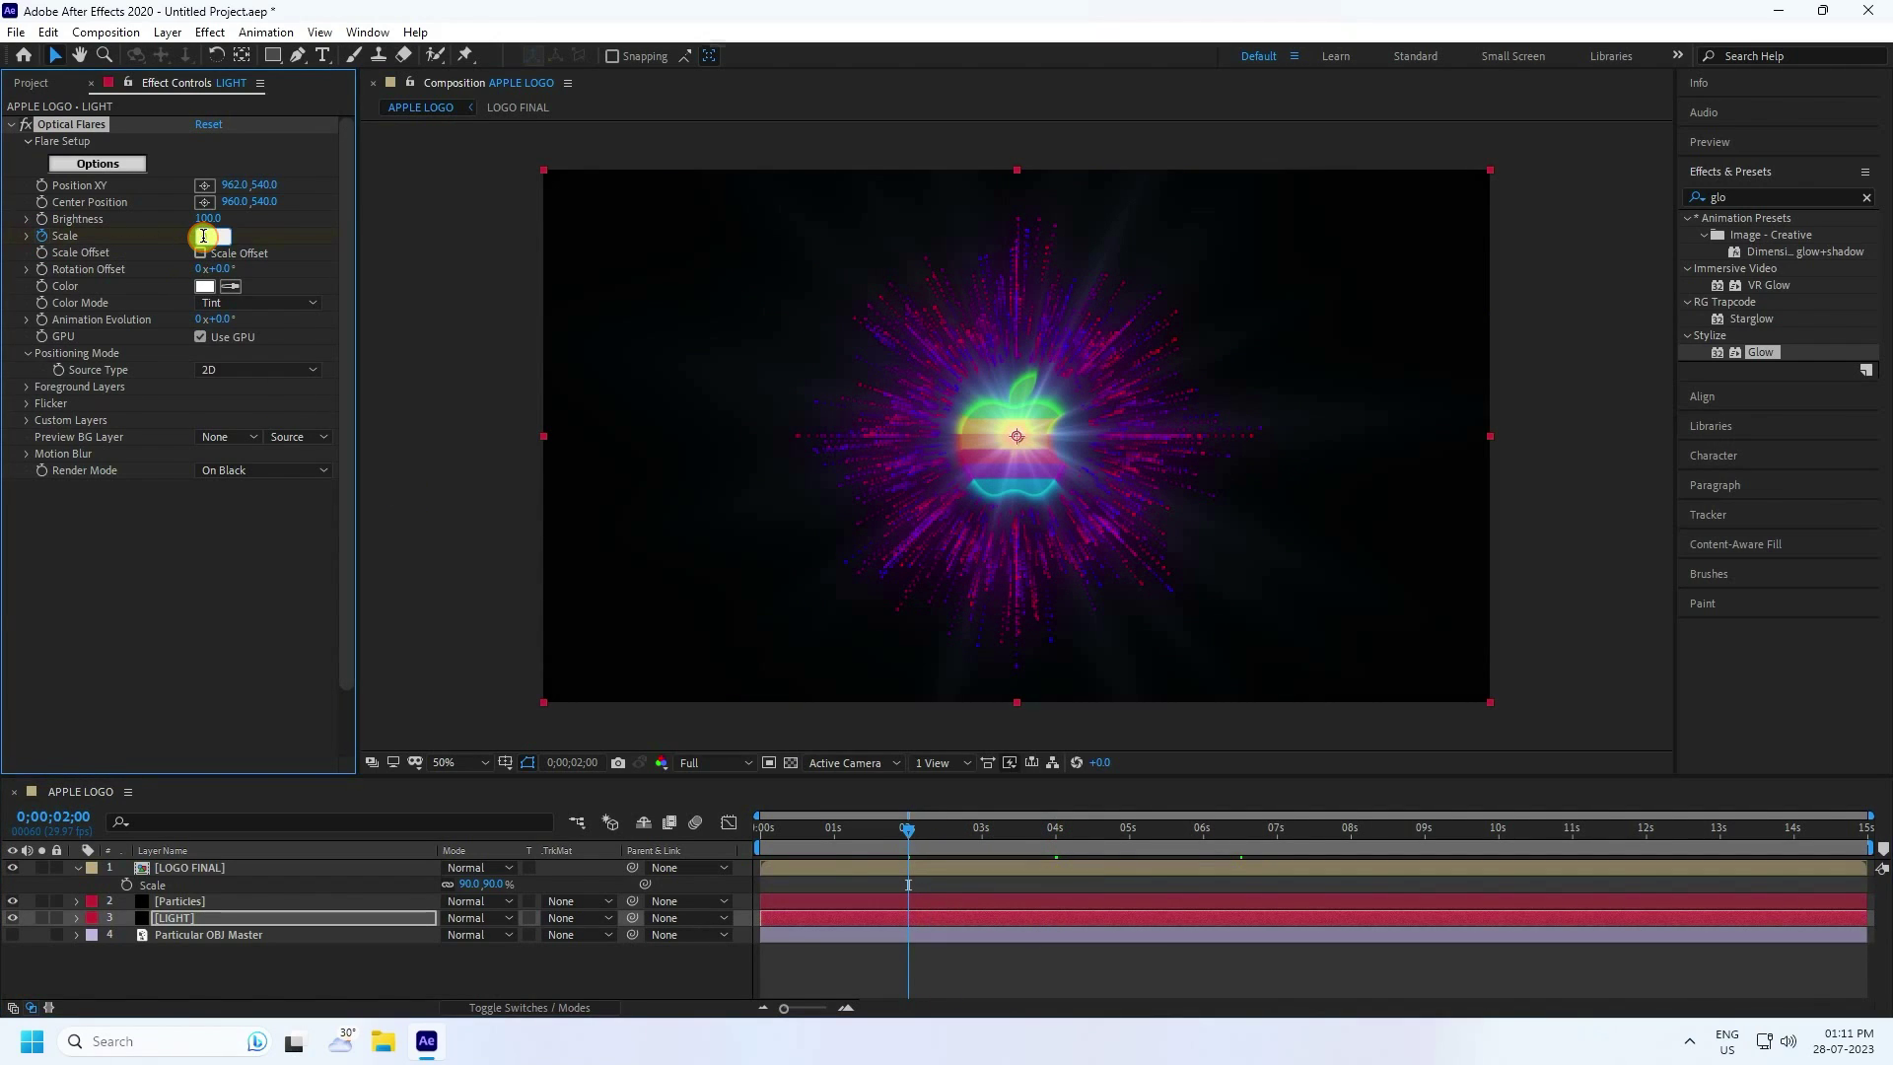
type("0")
key("Return")
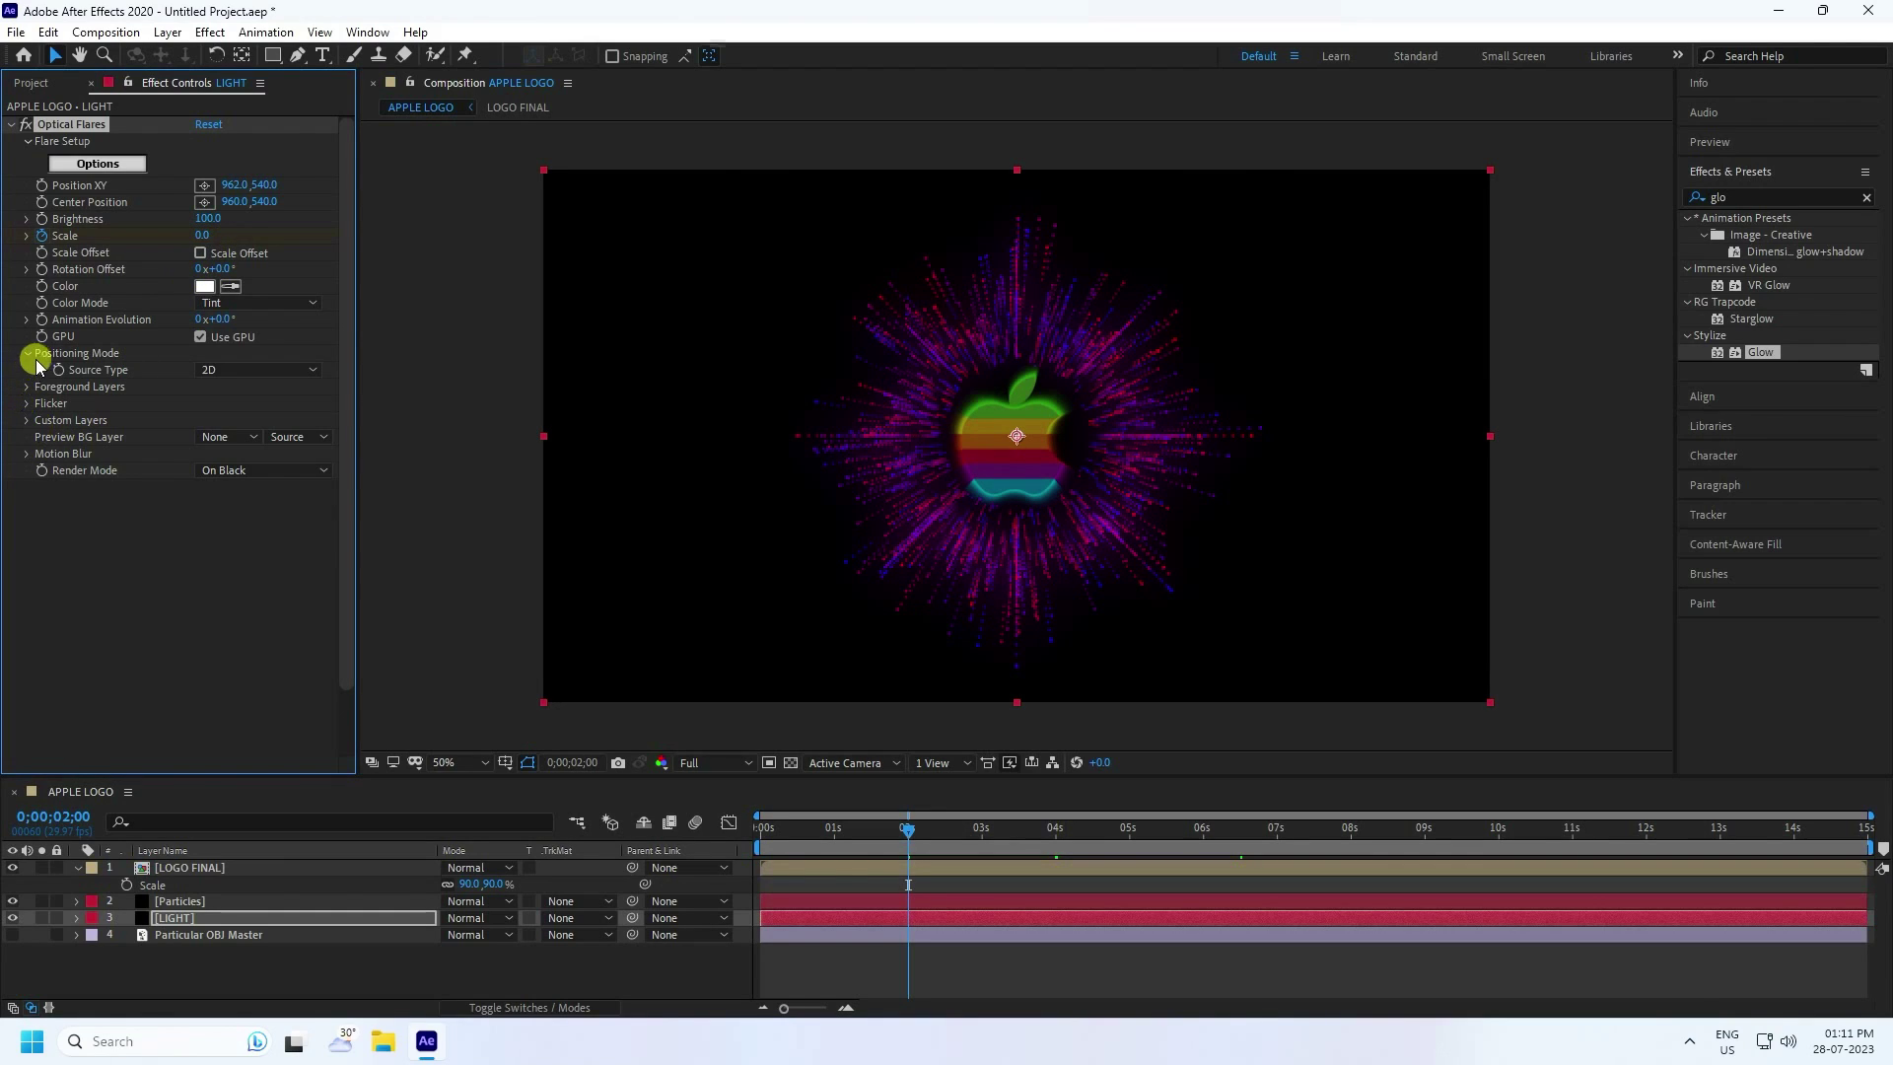
left_click_drag(902, 827, 608, 842)
key("space")
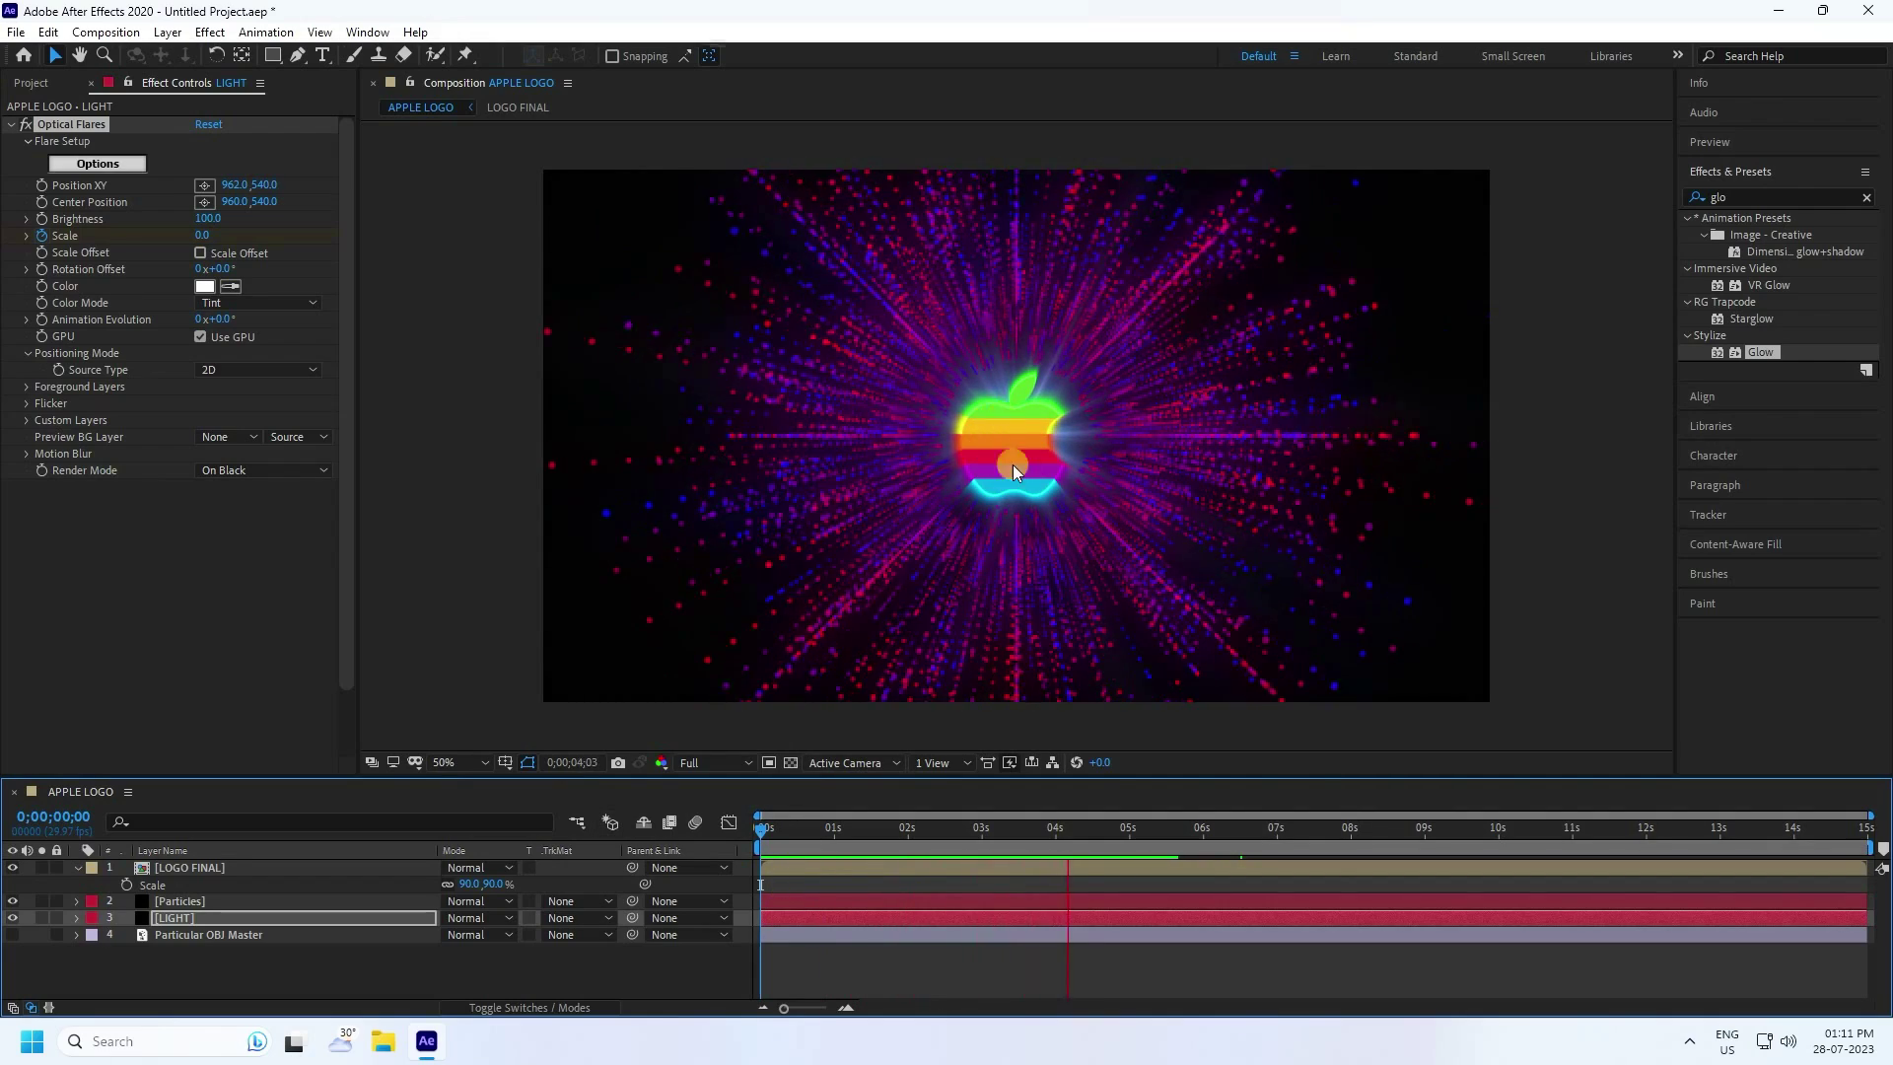
key("space")
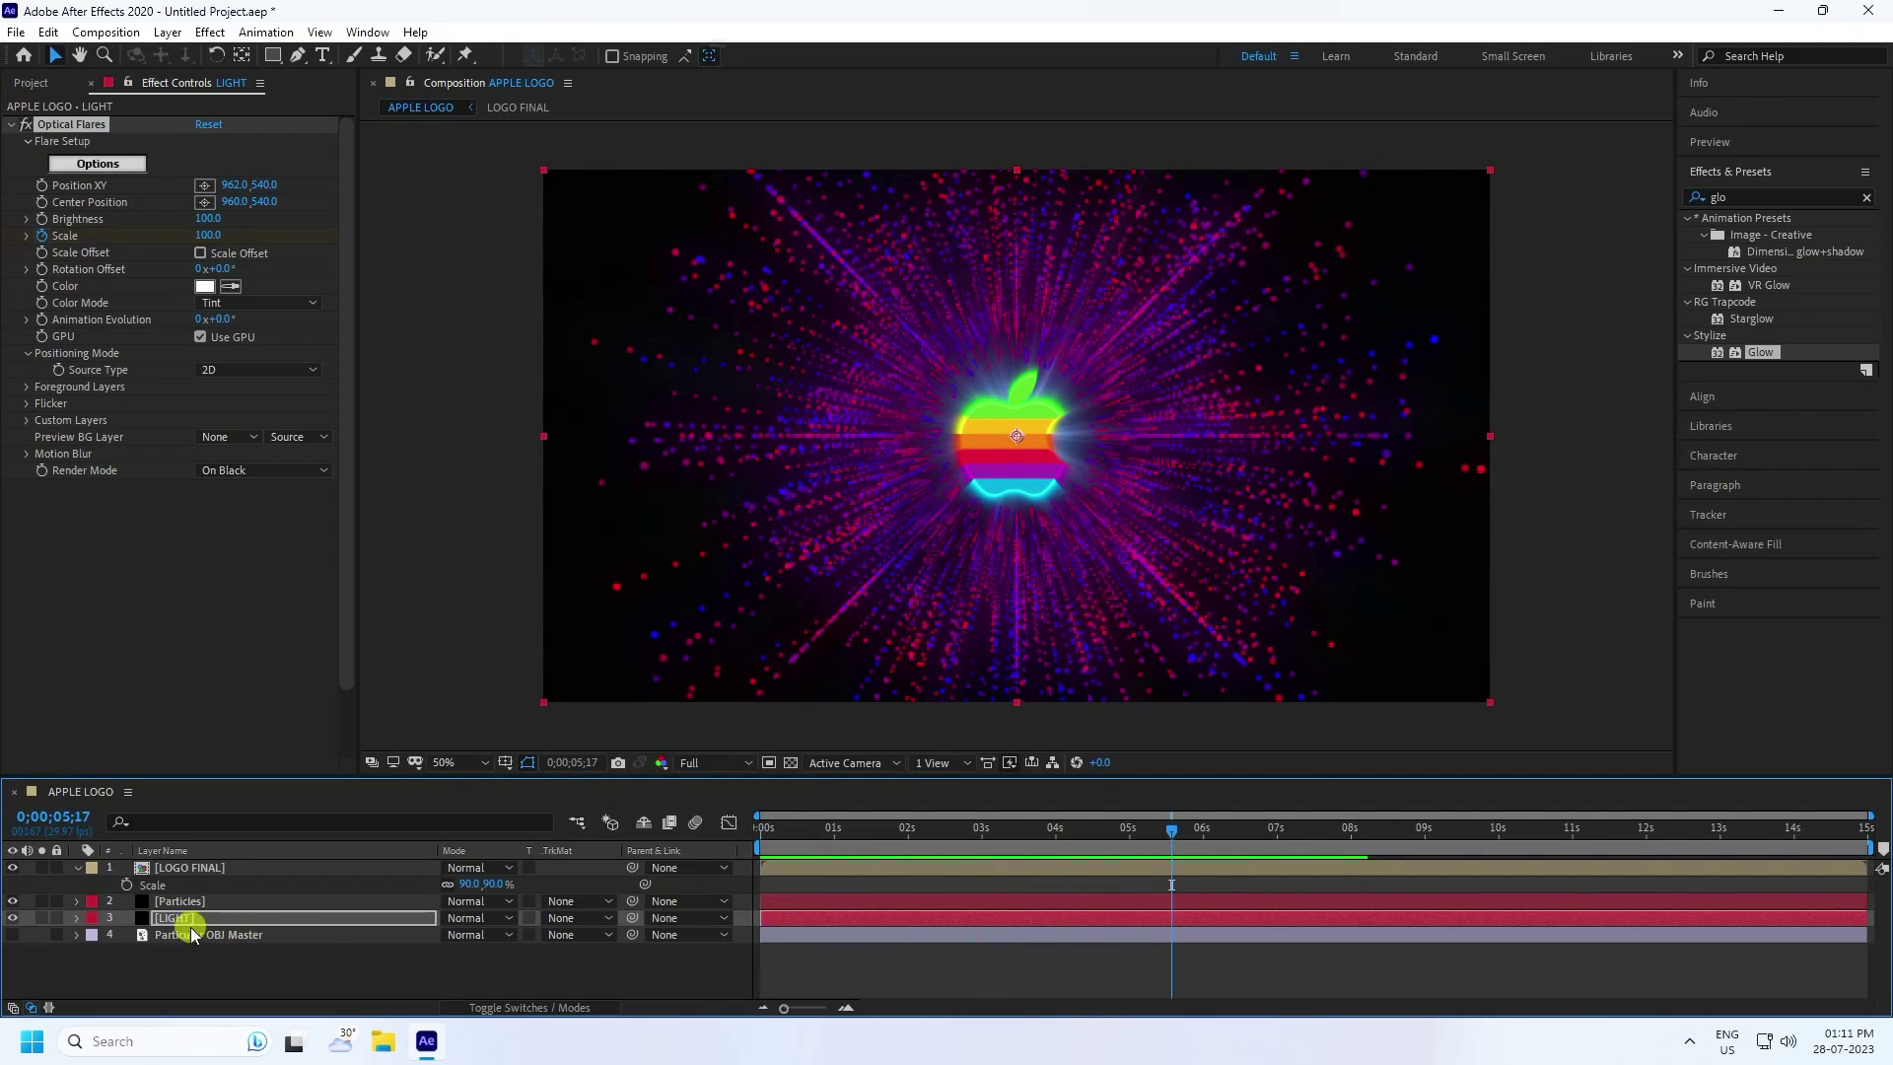
Move the Scale 0 keyframe to 3 s and Easy Ease both keyframes with F9
left_click(183, 920)
key("u")
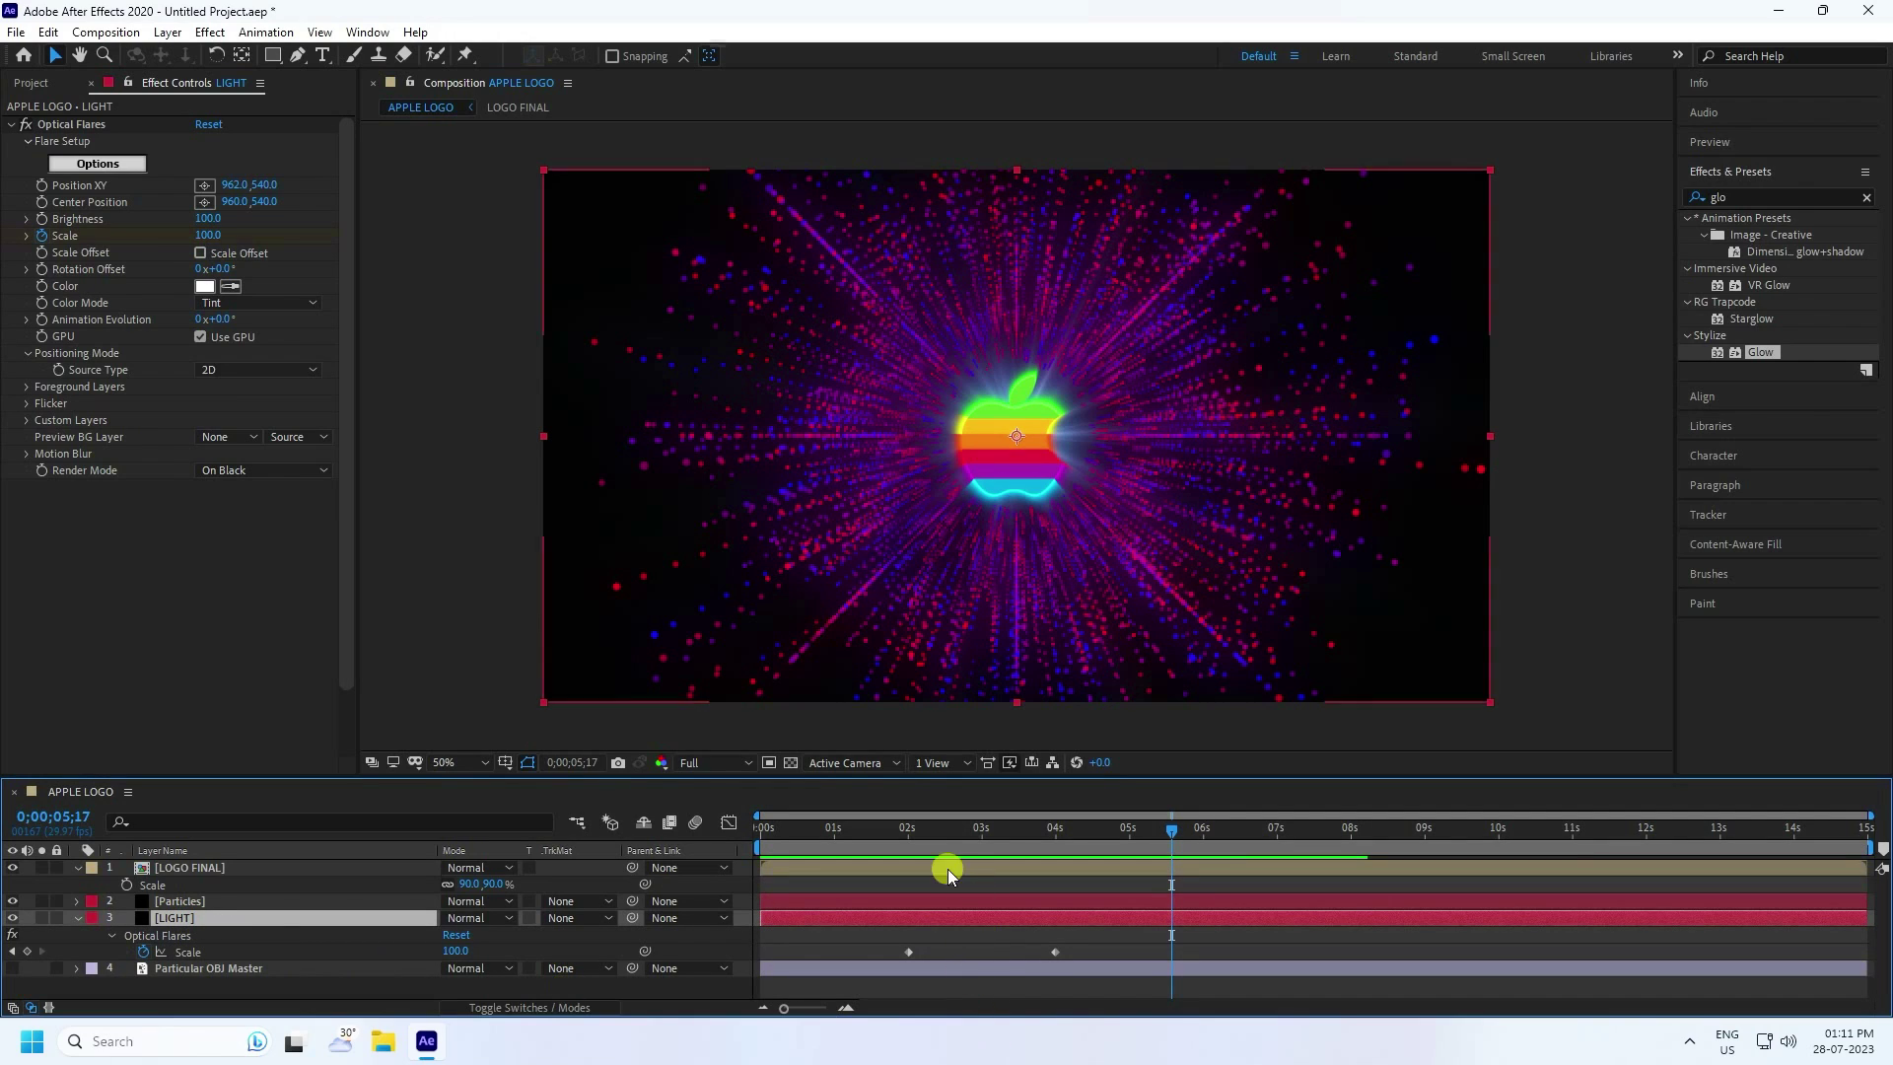
left_click(981, 834)
left_click_drag(905, 953, 1104, 972)
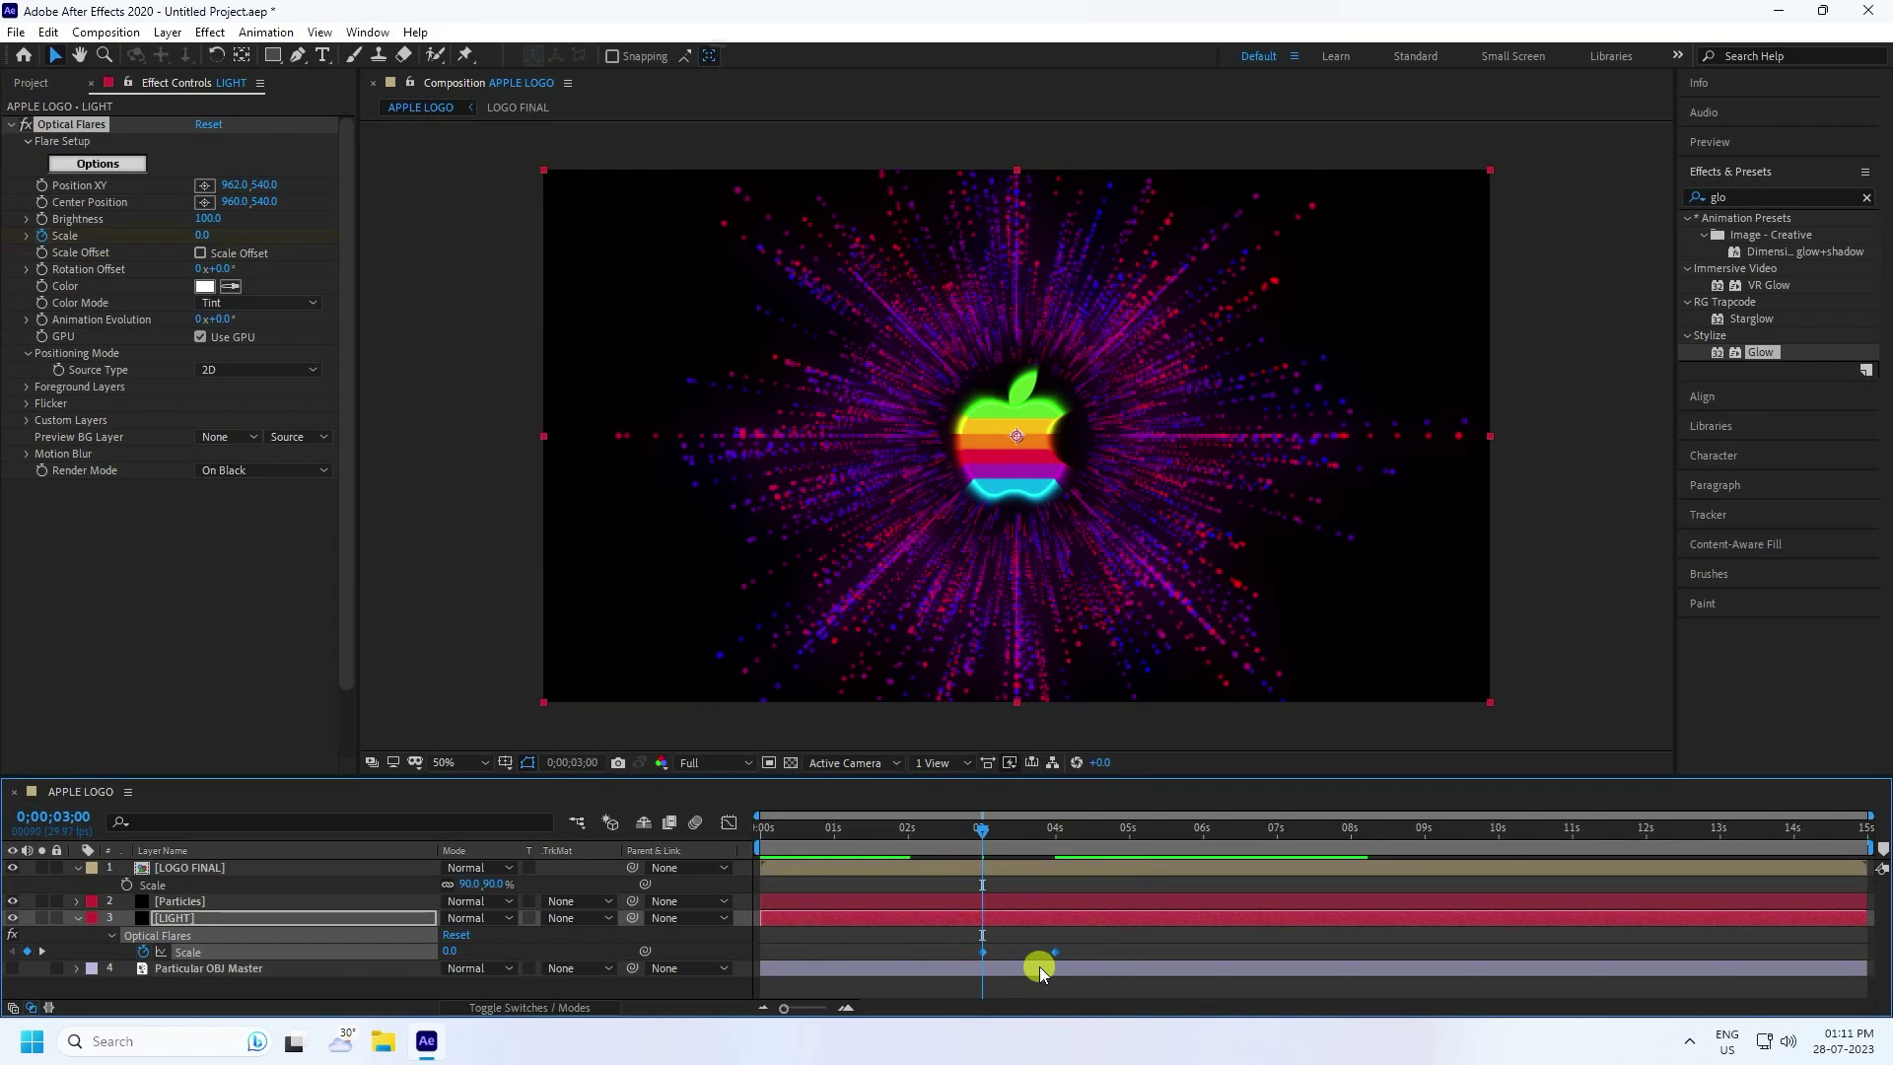
key("F9")
key("Home")
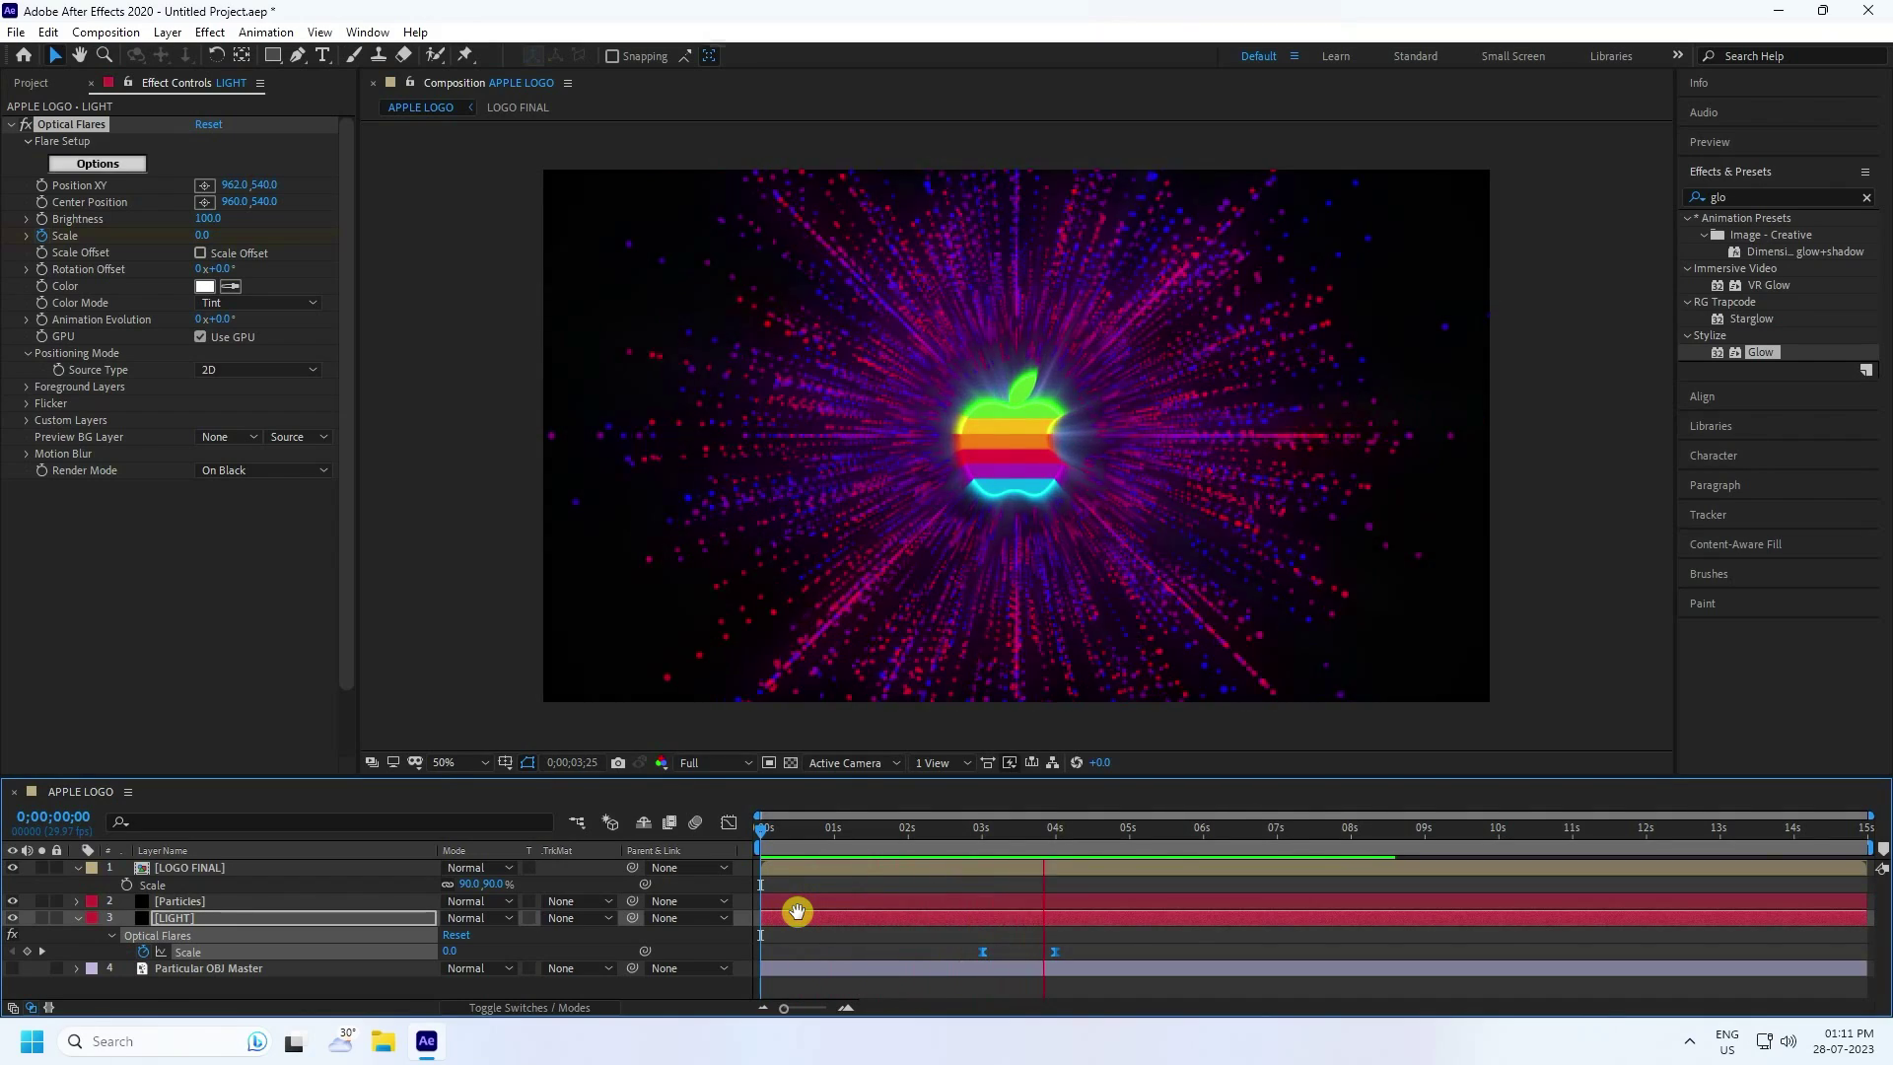
left_click(78, 868)
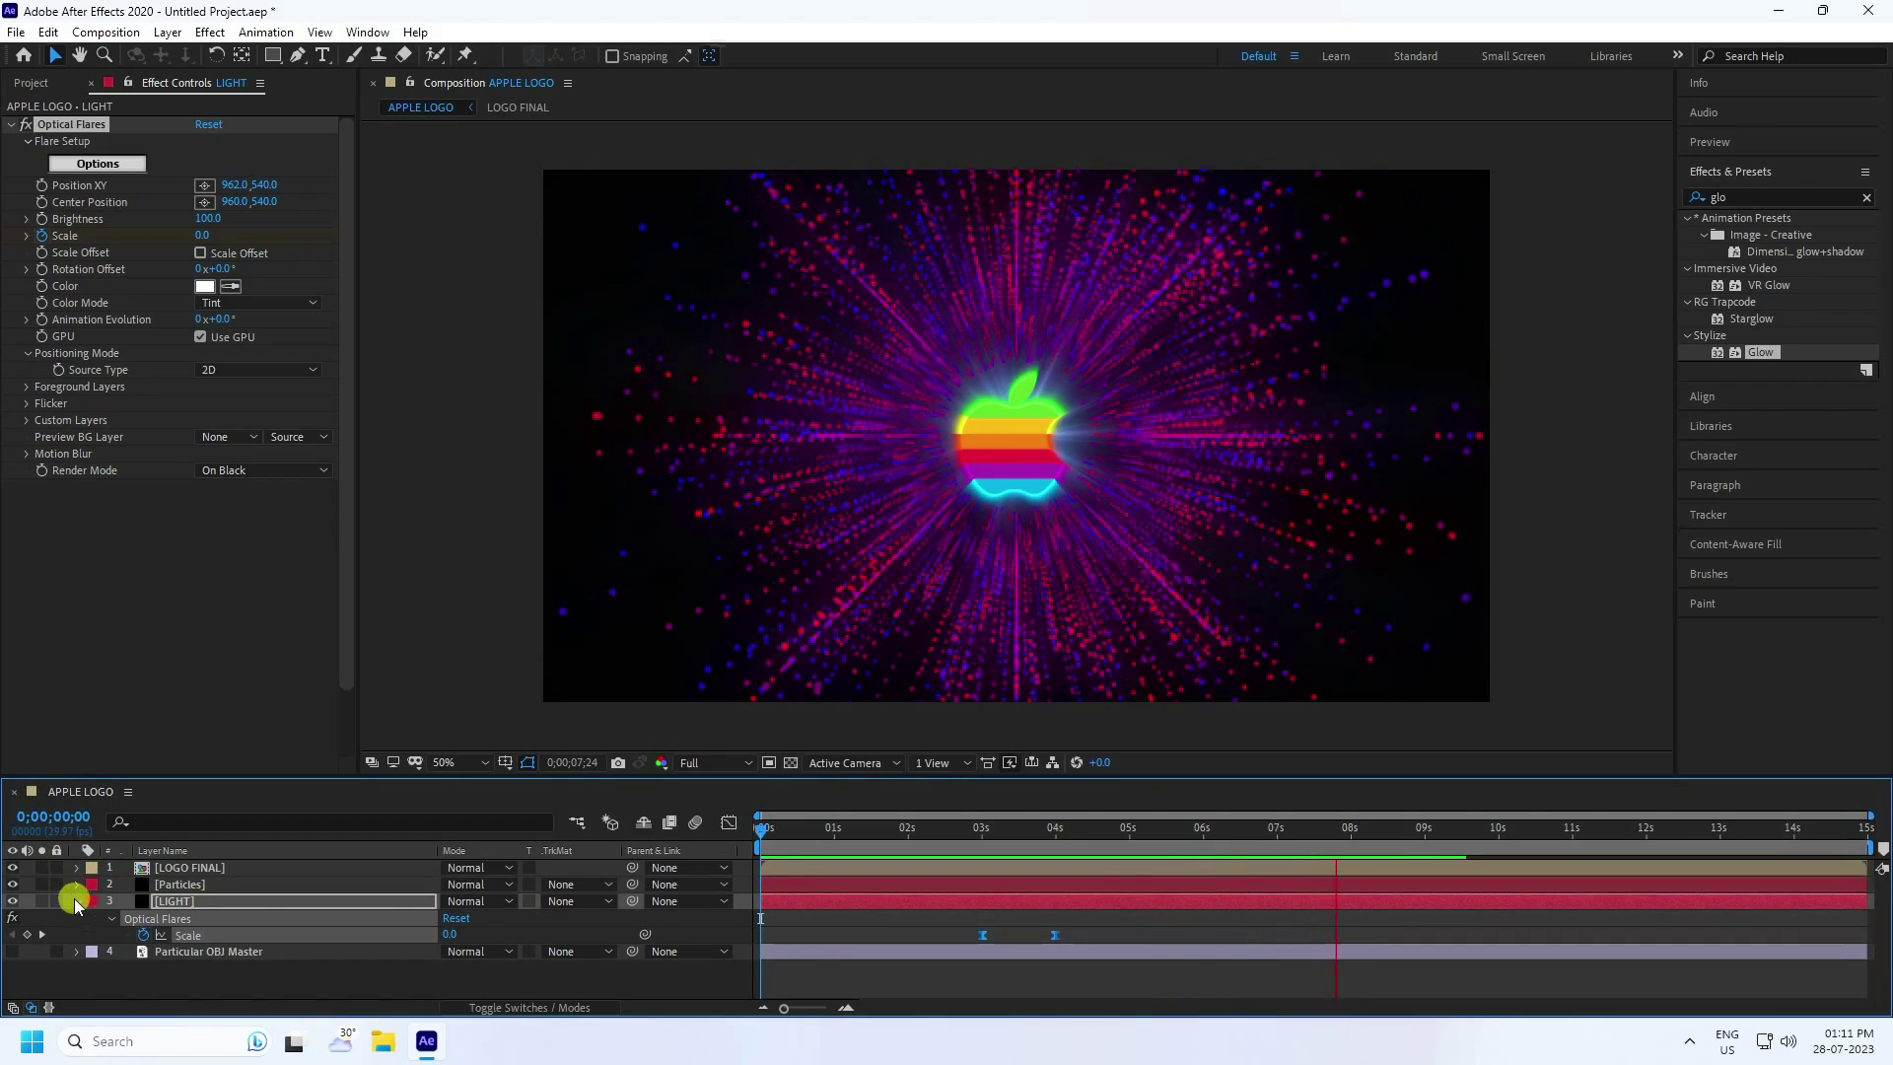
left_click(78, 901)
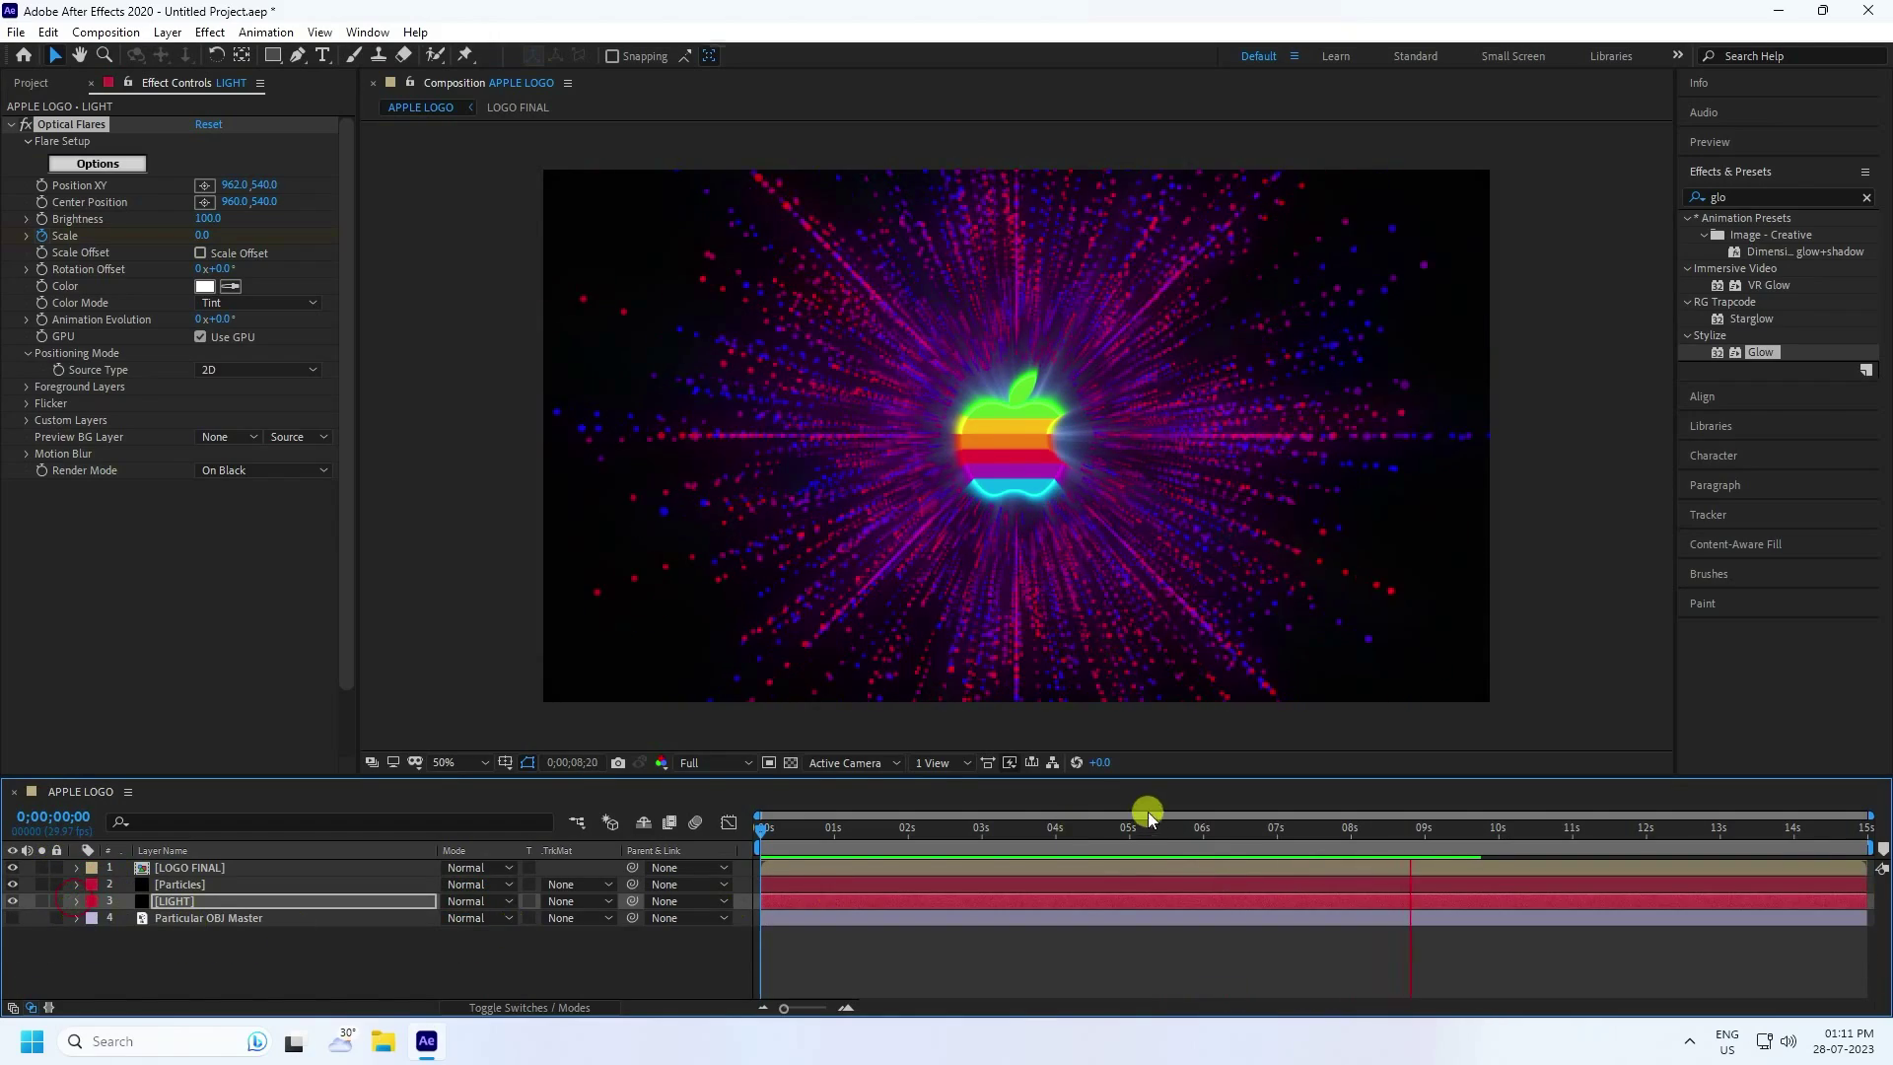
left_click(853, 828)
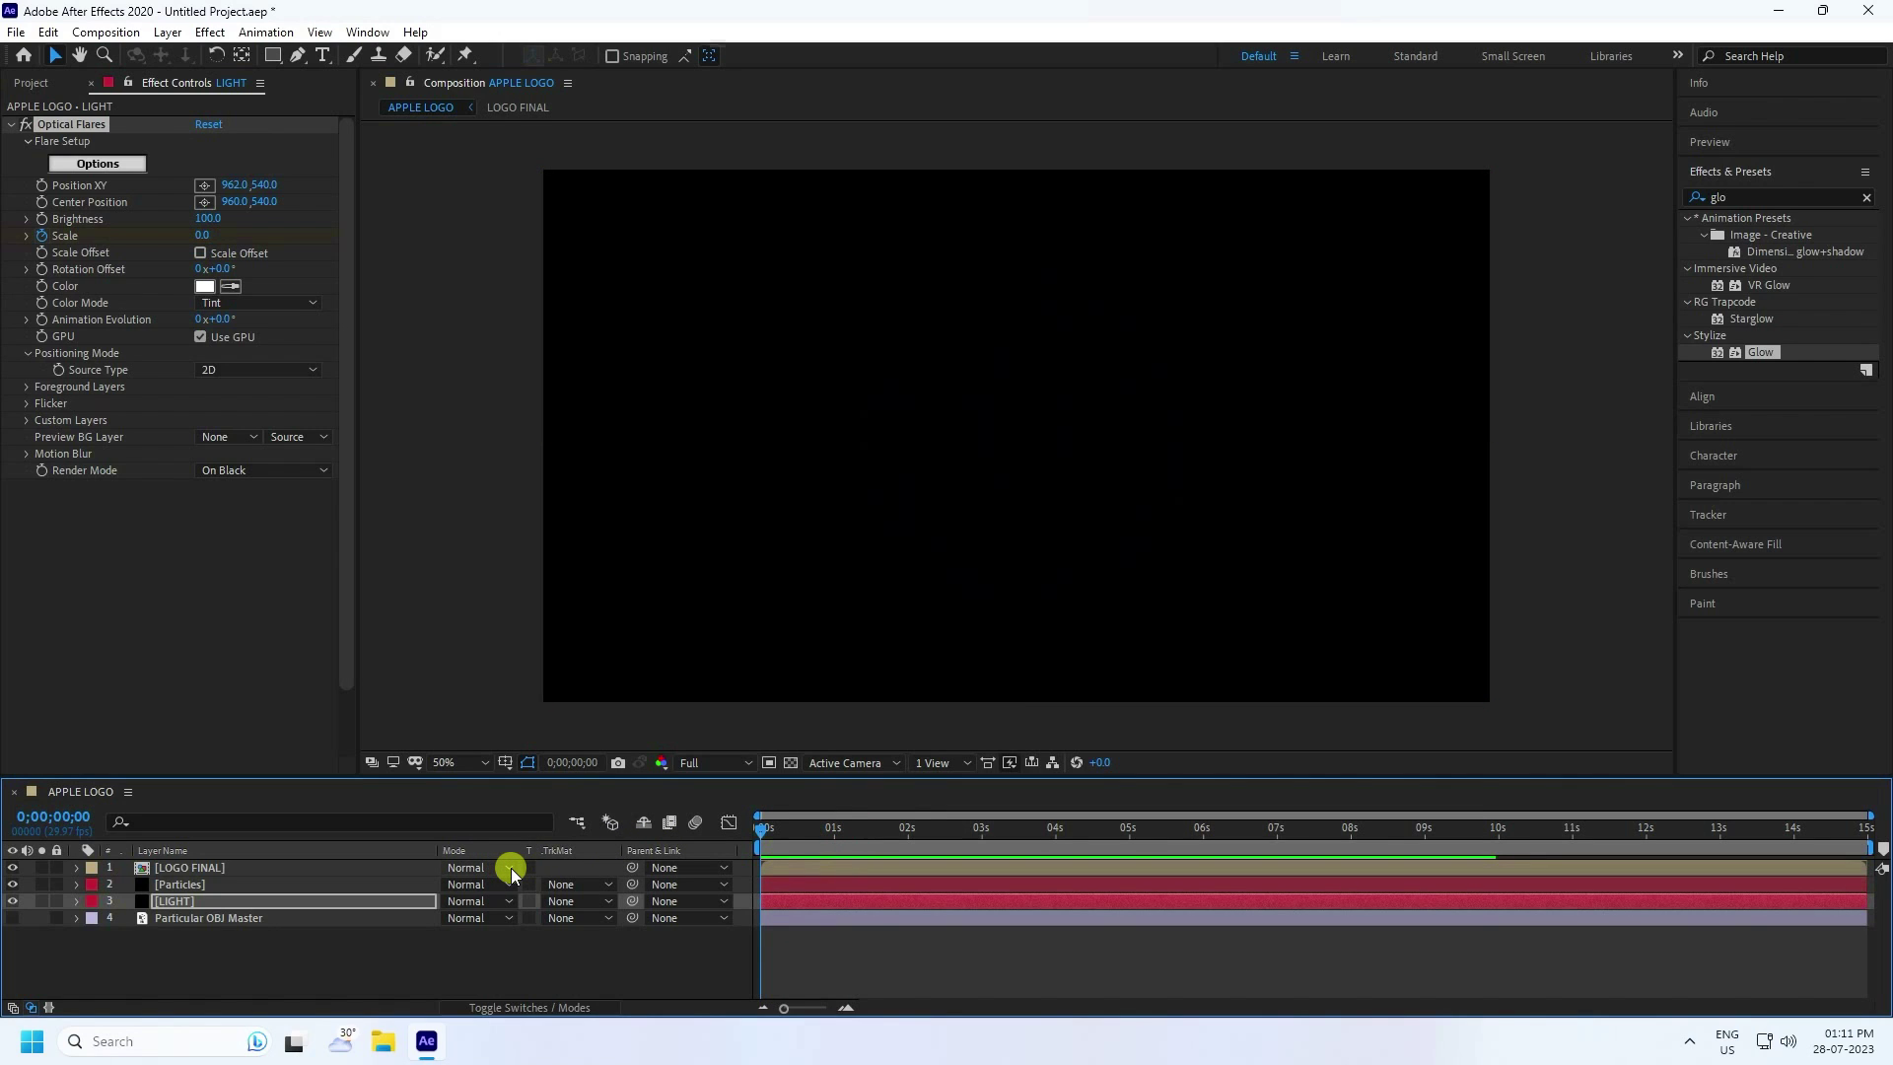